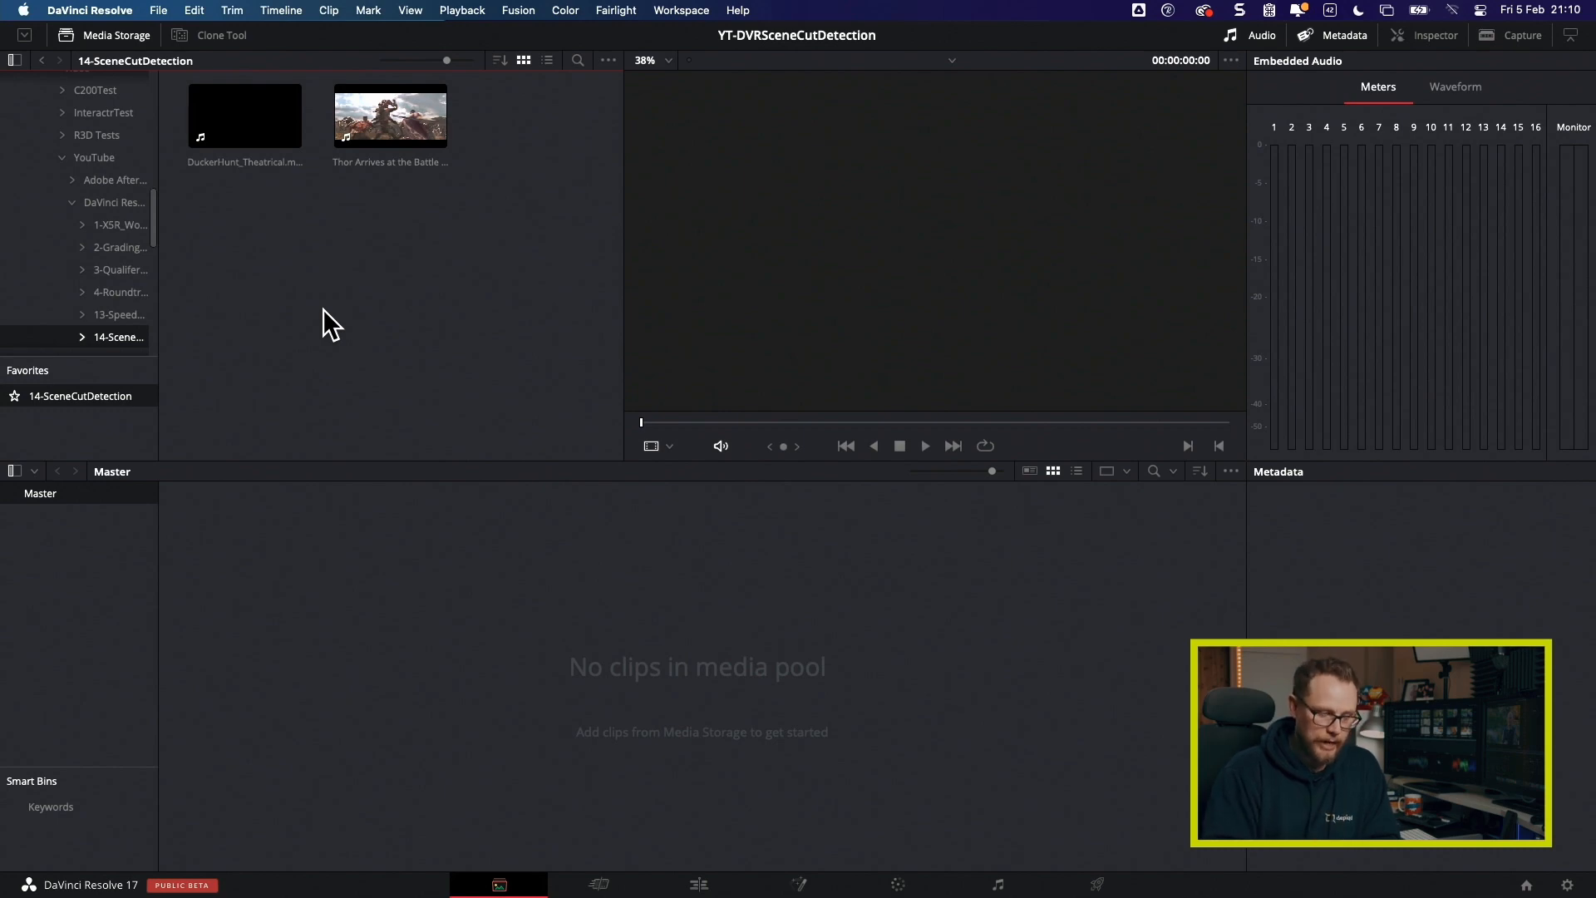
Step: Open Scene Cut Detection for DuckerHunt_Theatrical.mov and run the automatic scene detection over the whole clip
left_click(220, 95)
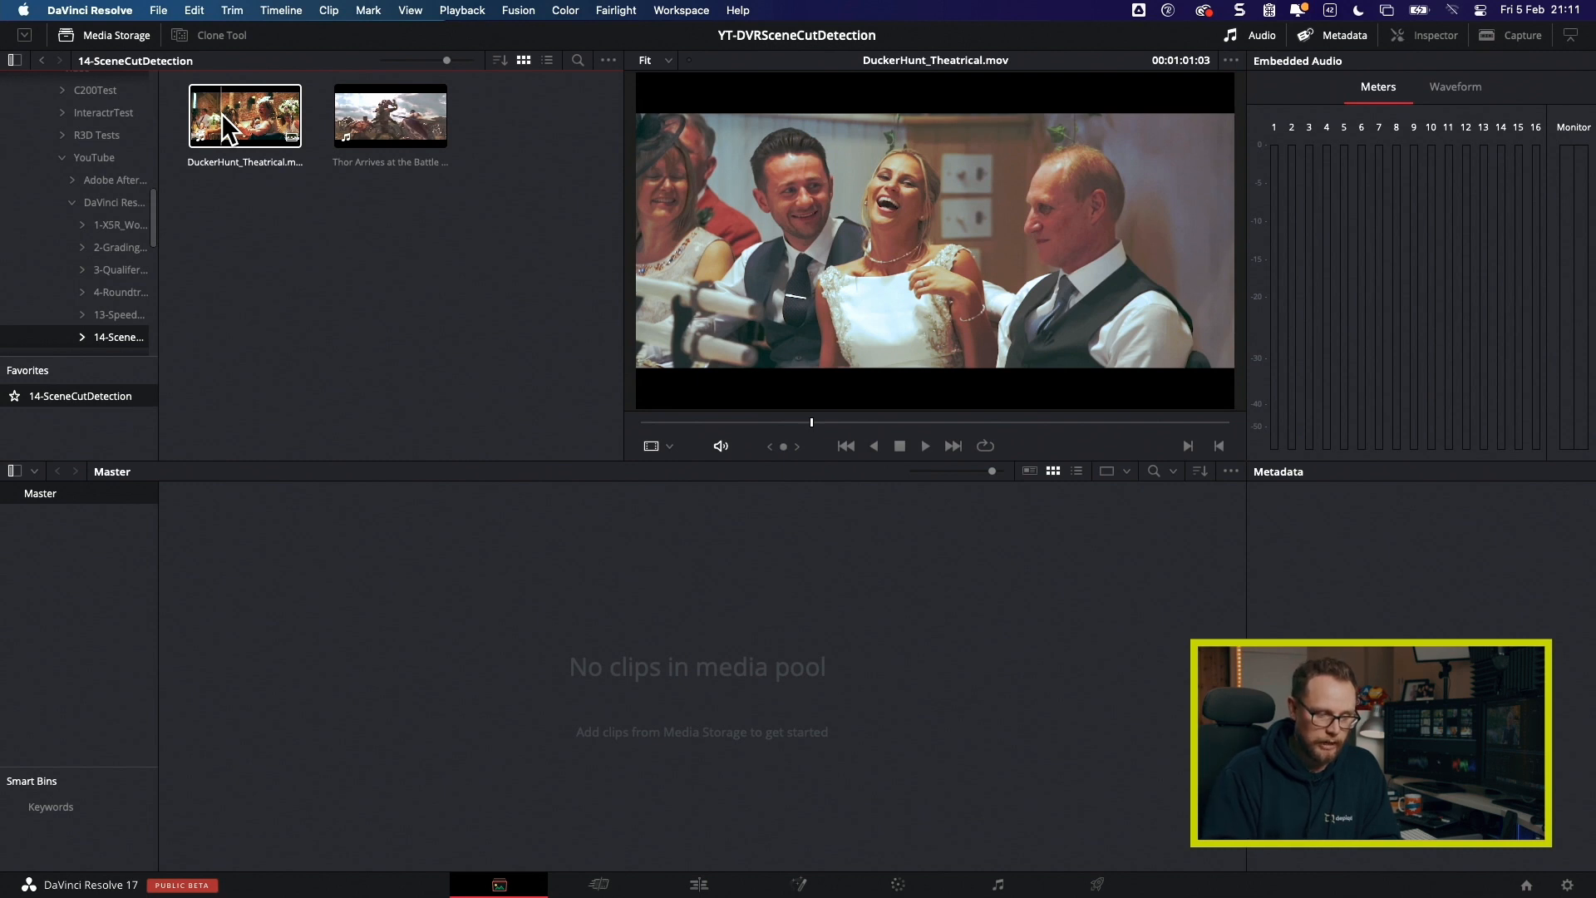
right_click(221, 113)
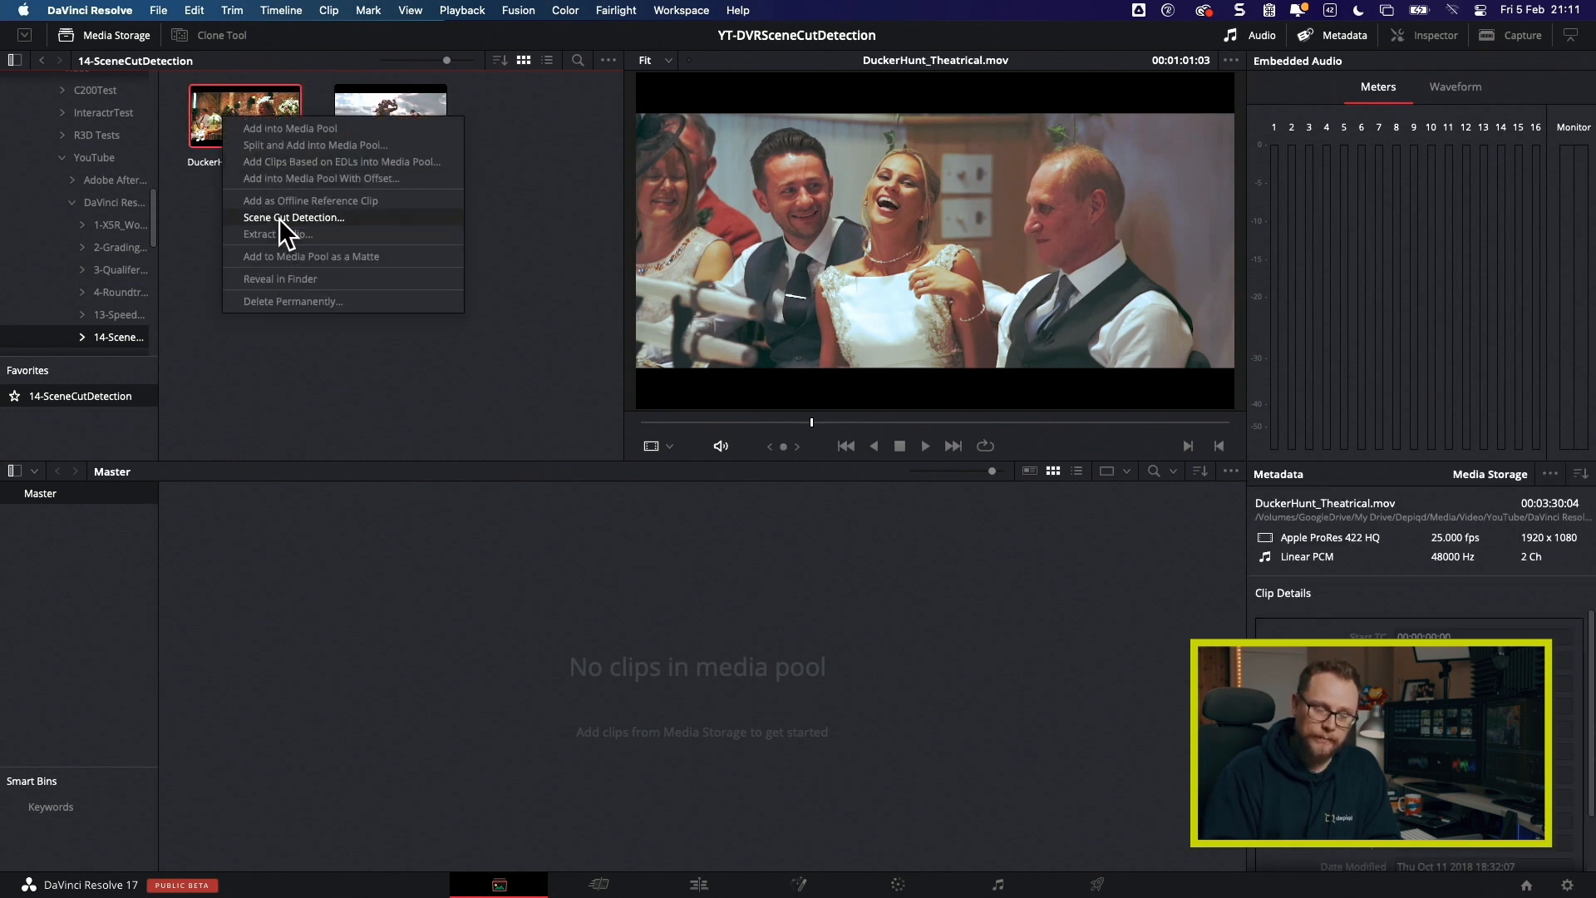
left_click(331, 217)
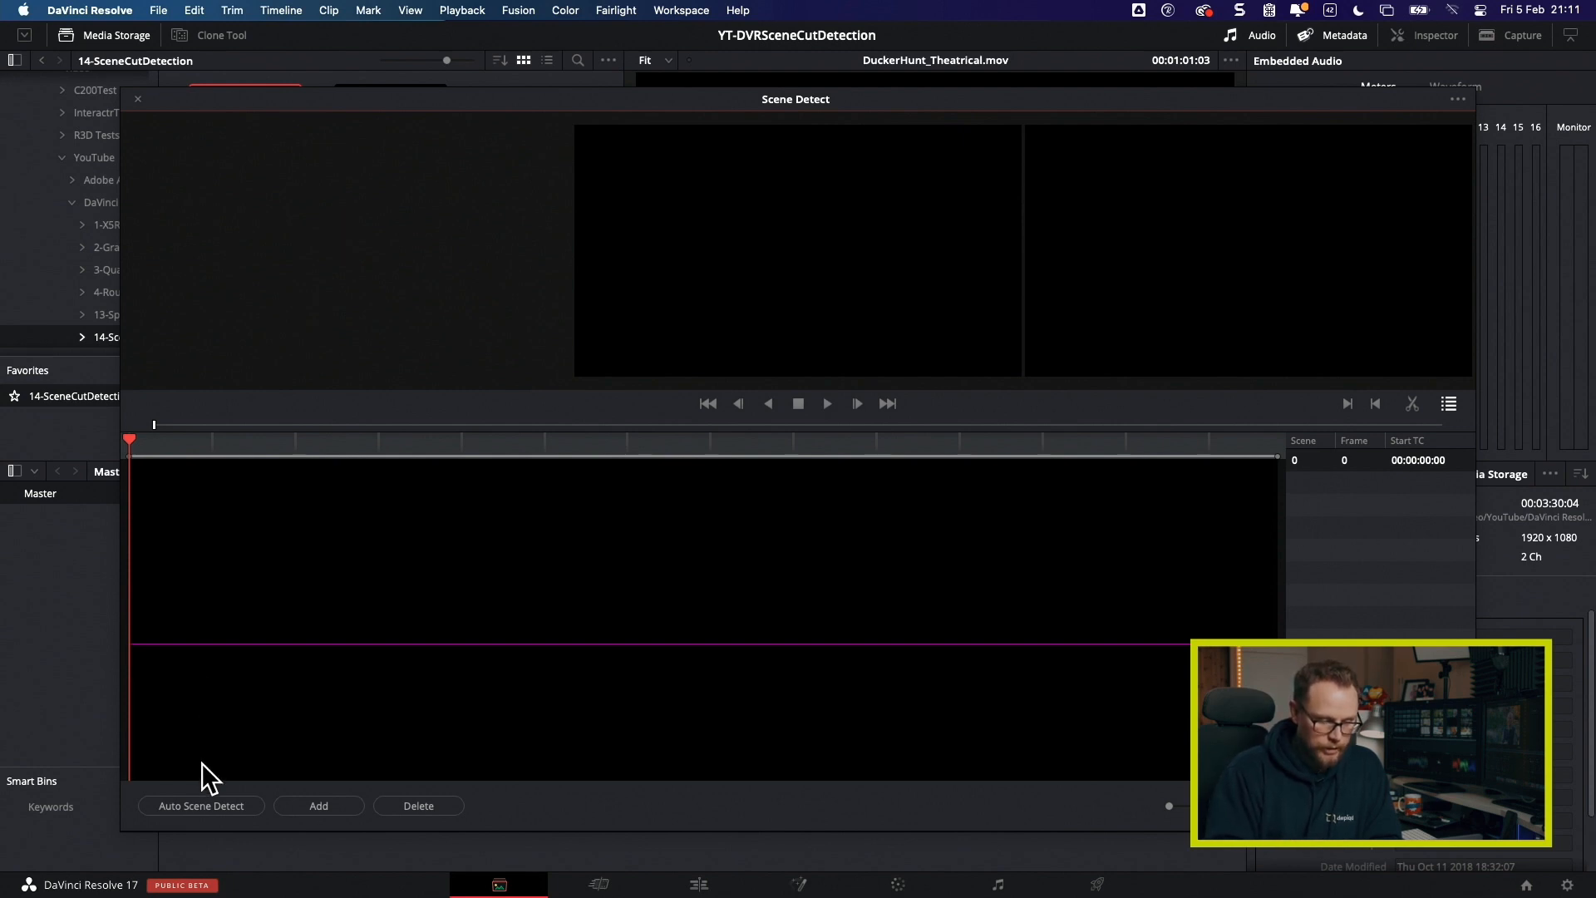
left_click(203, 805)
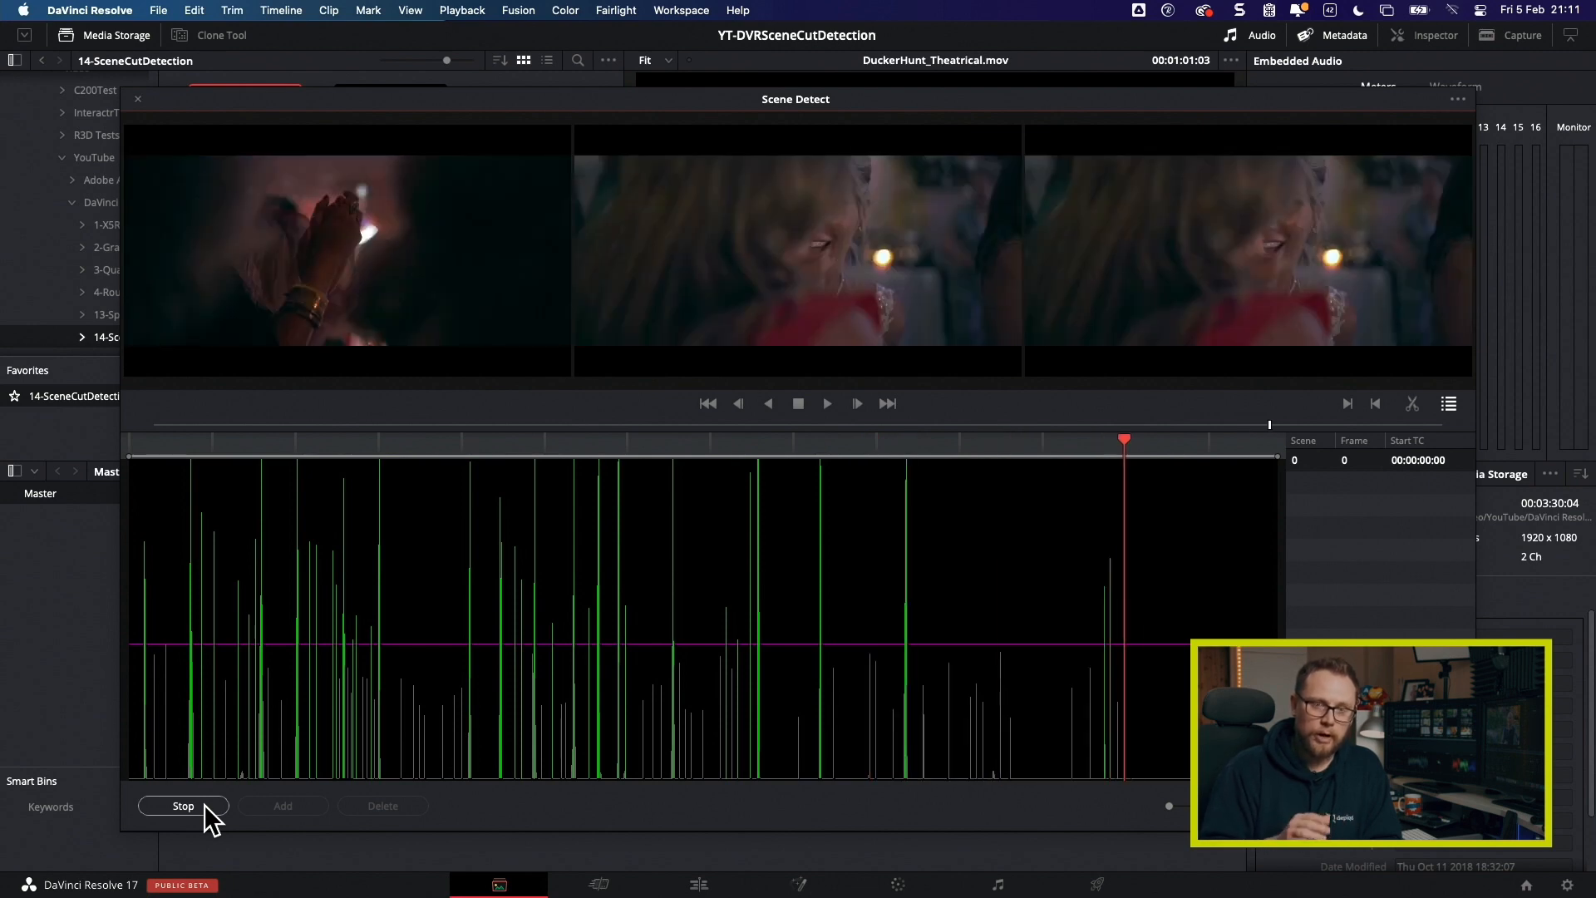
left_click(203, 804)
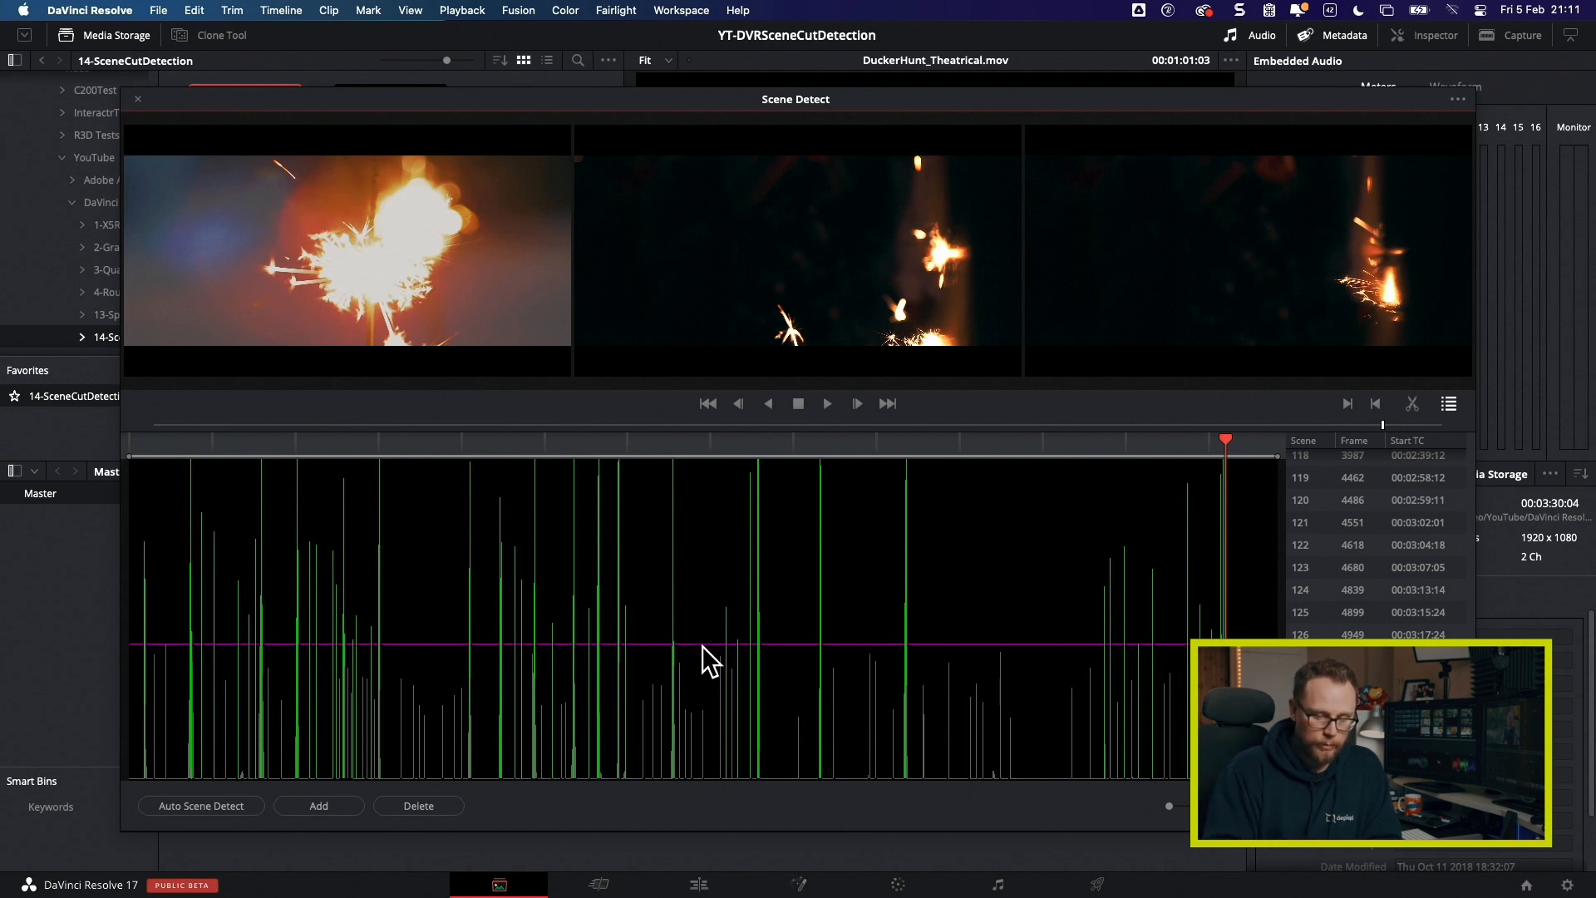
Step: Compare the scene list at high and low detection thresholds, then leave the threshold line low enough to include the weaker cuts
left_click_drag(702, 645, 705, 525)
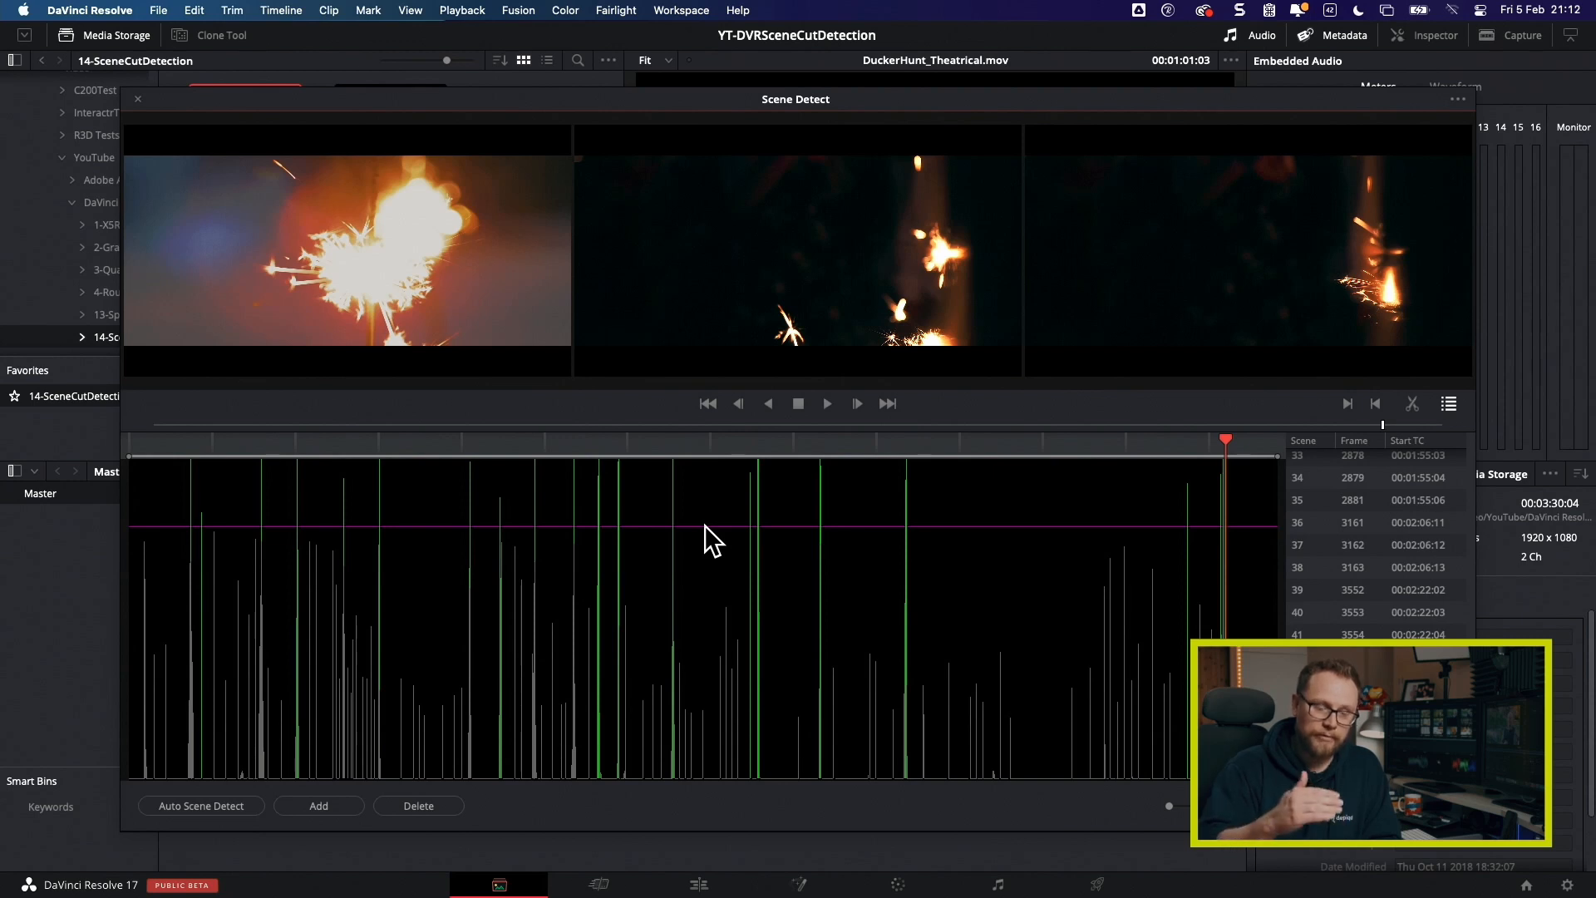
left_click_drag(705, 526, 710, 719)
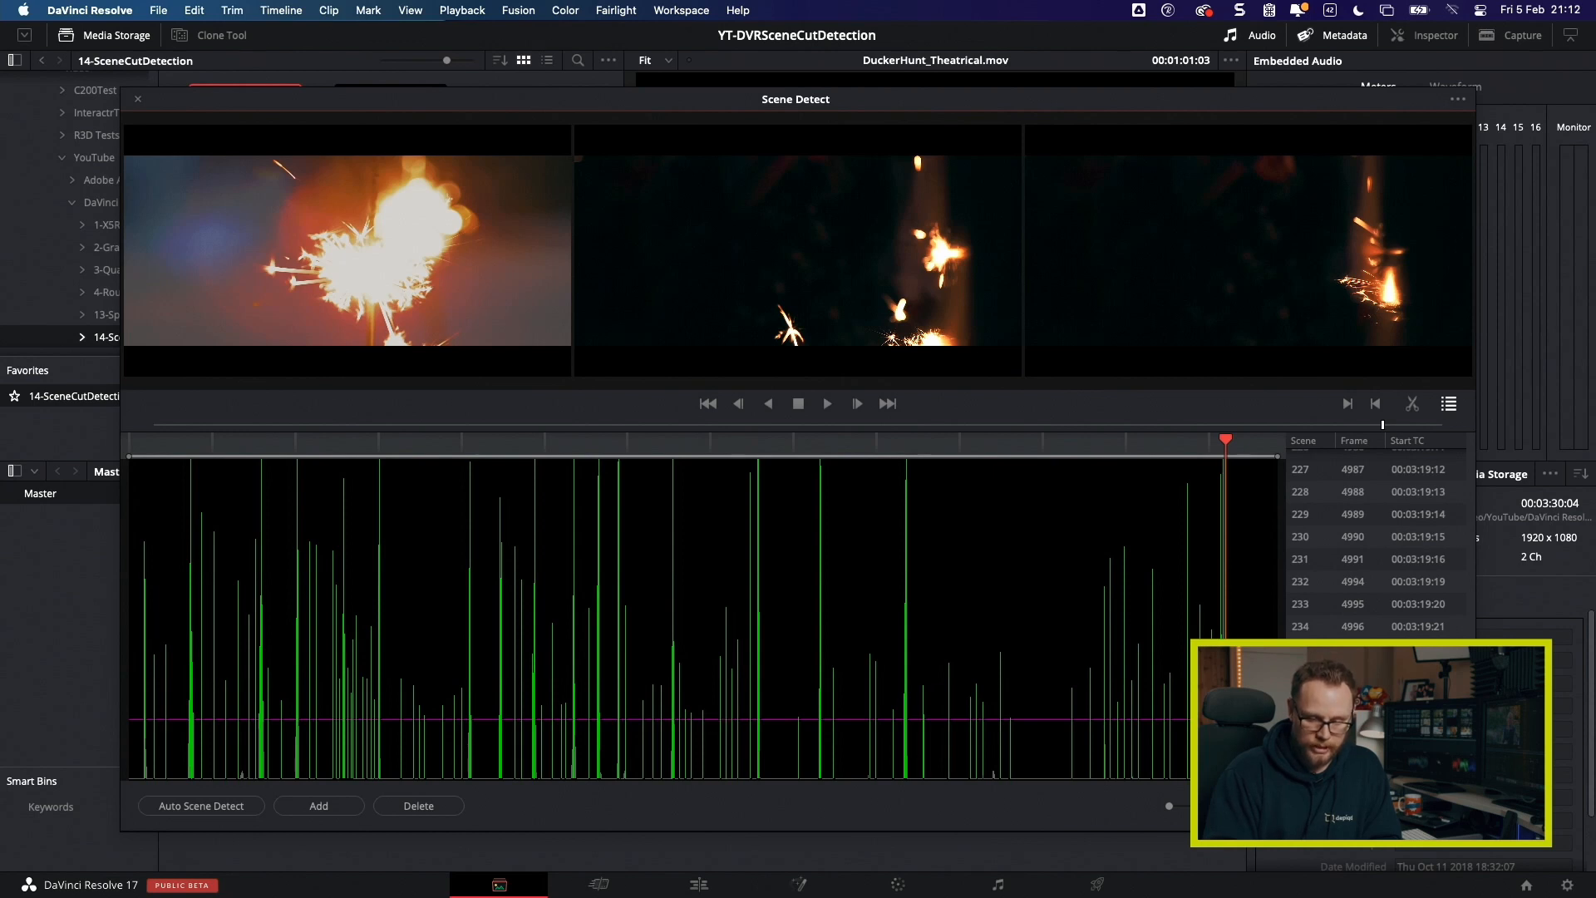
scroll(1376, 549, "down", 1)
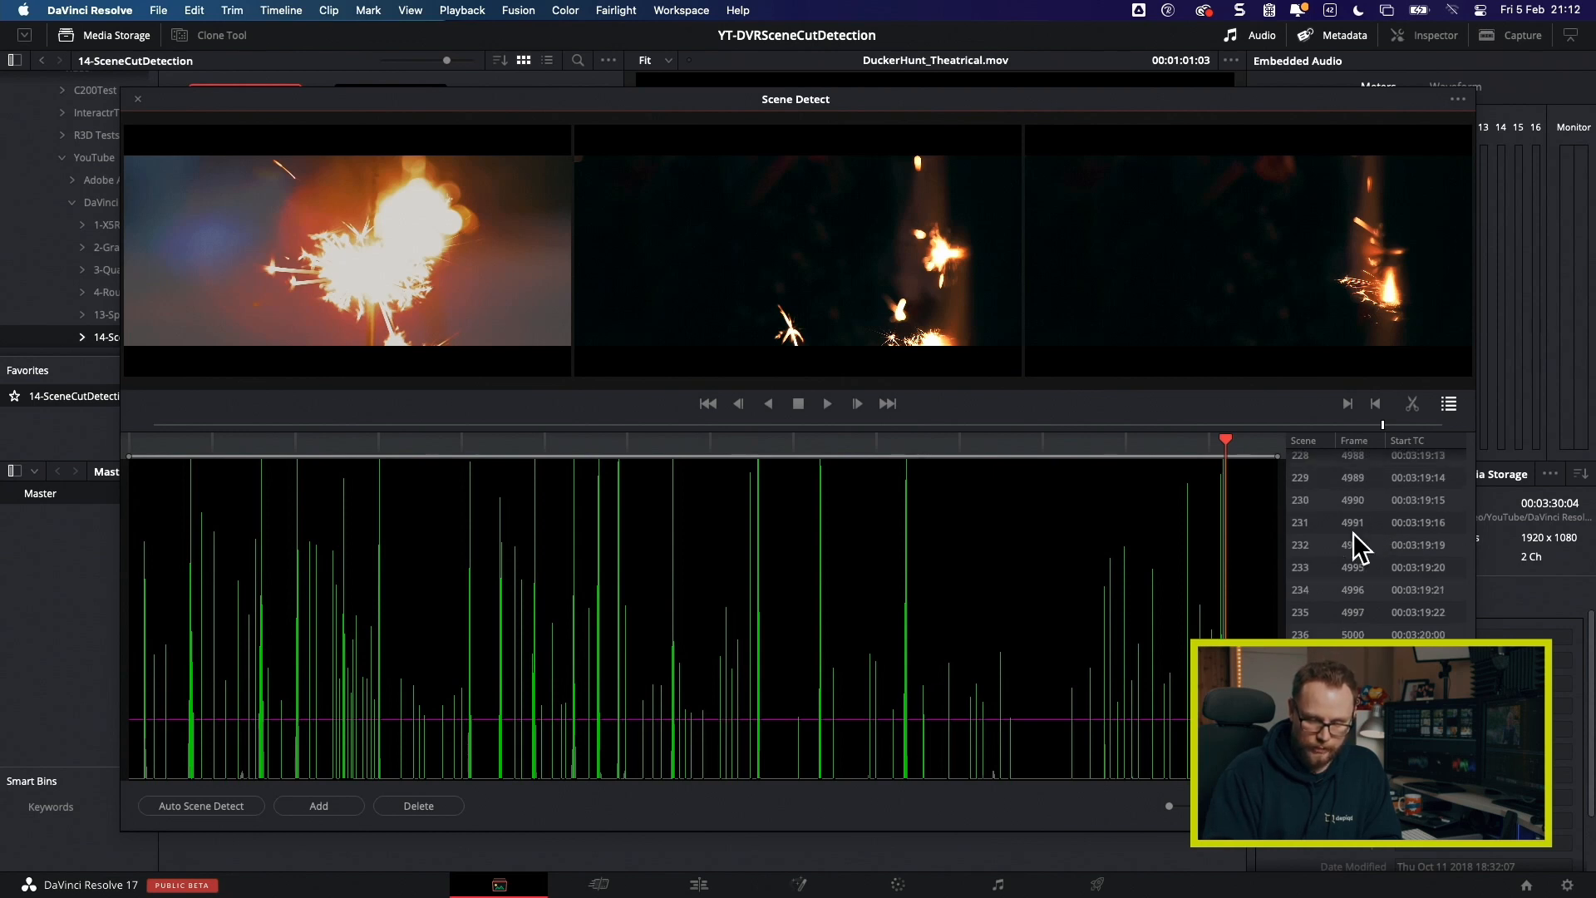
left_click_drag(790, 719, 795, 531)
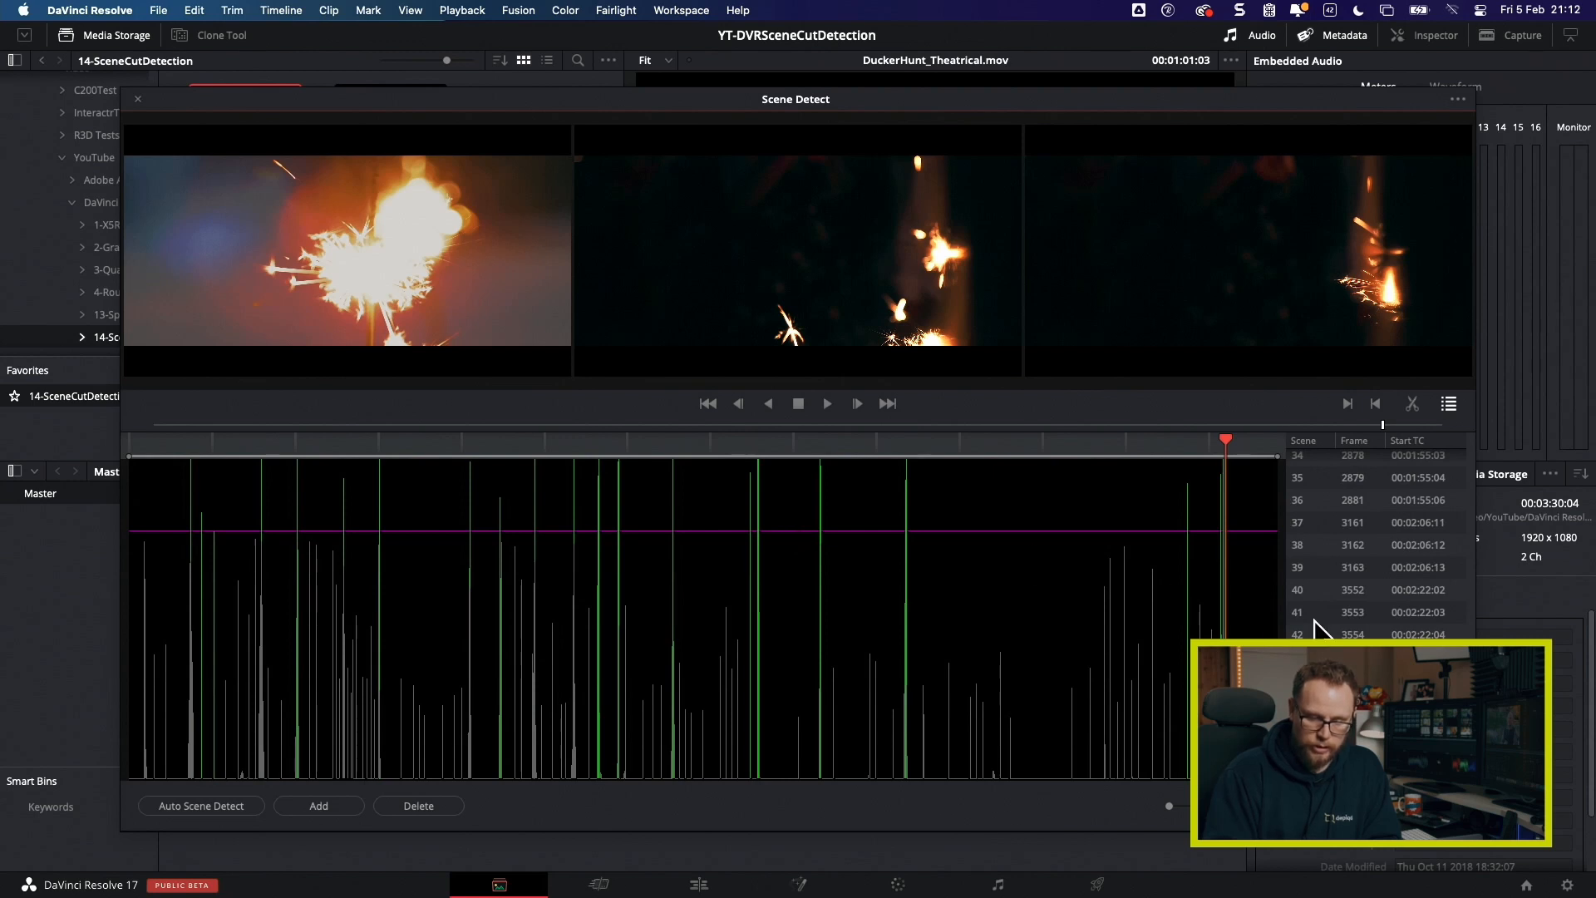
scroll(1317, 625, "up", 15)
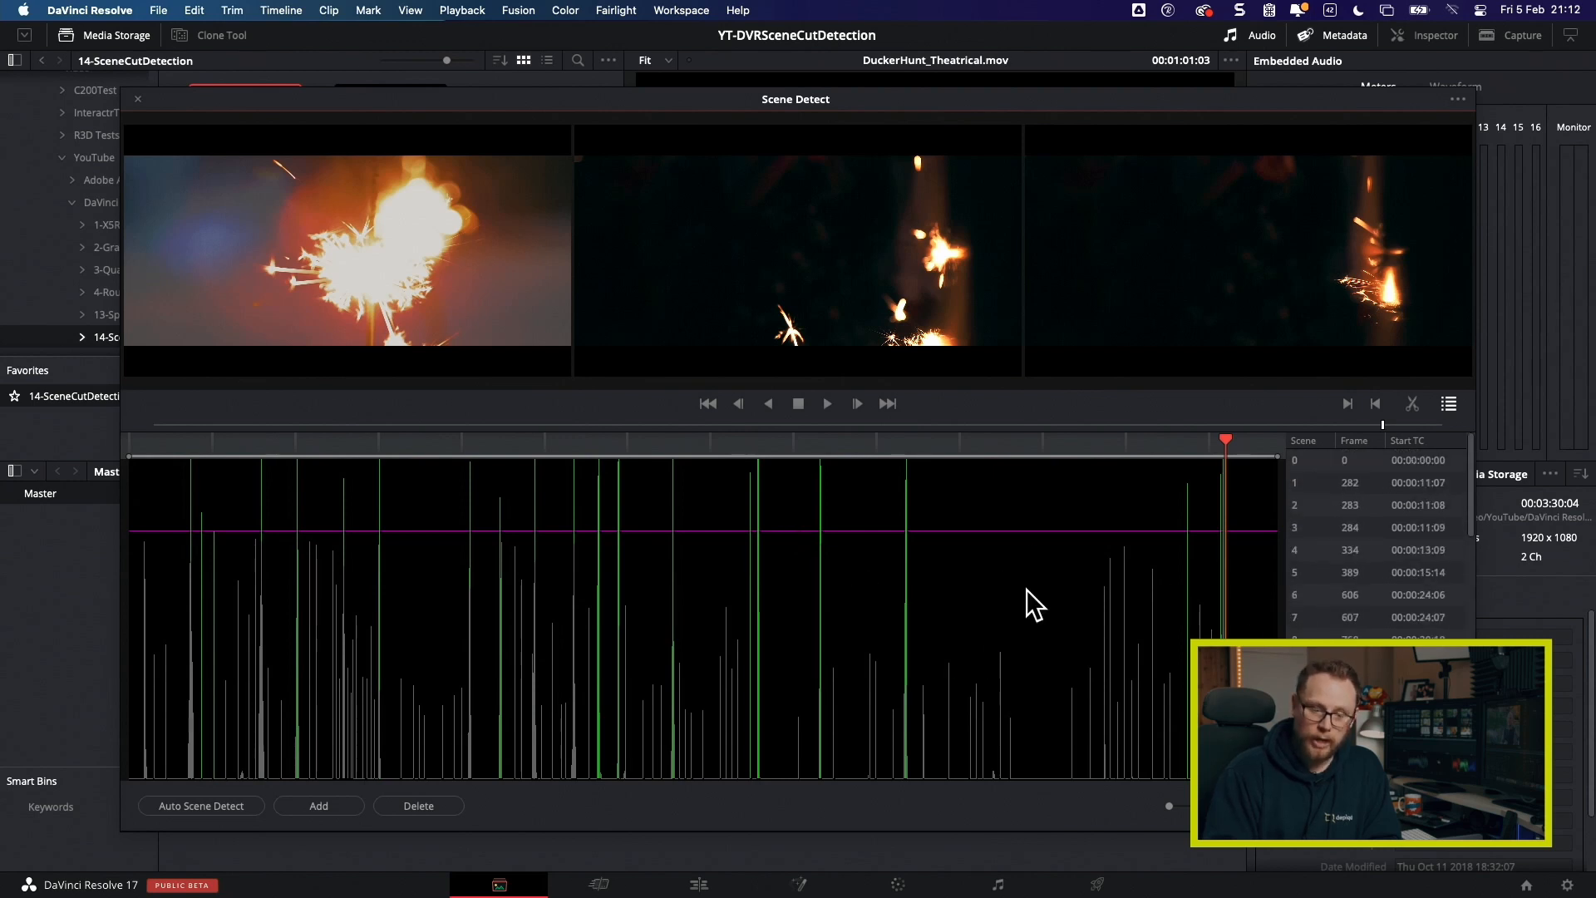
left_click(1359, 455)
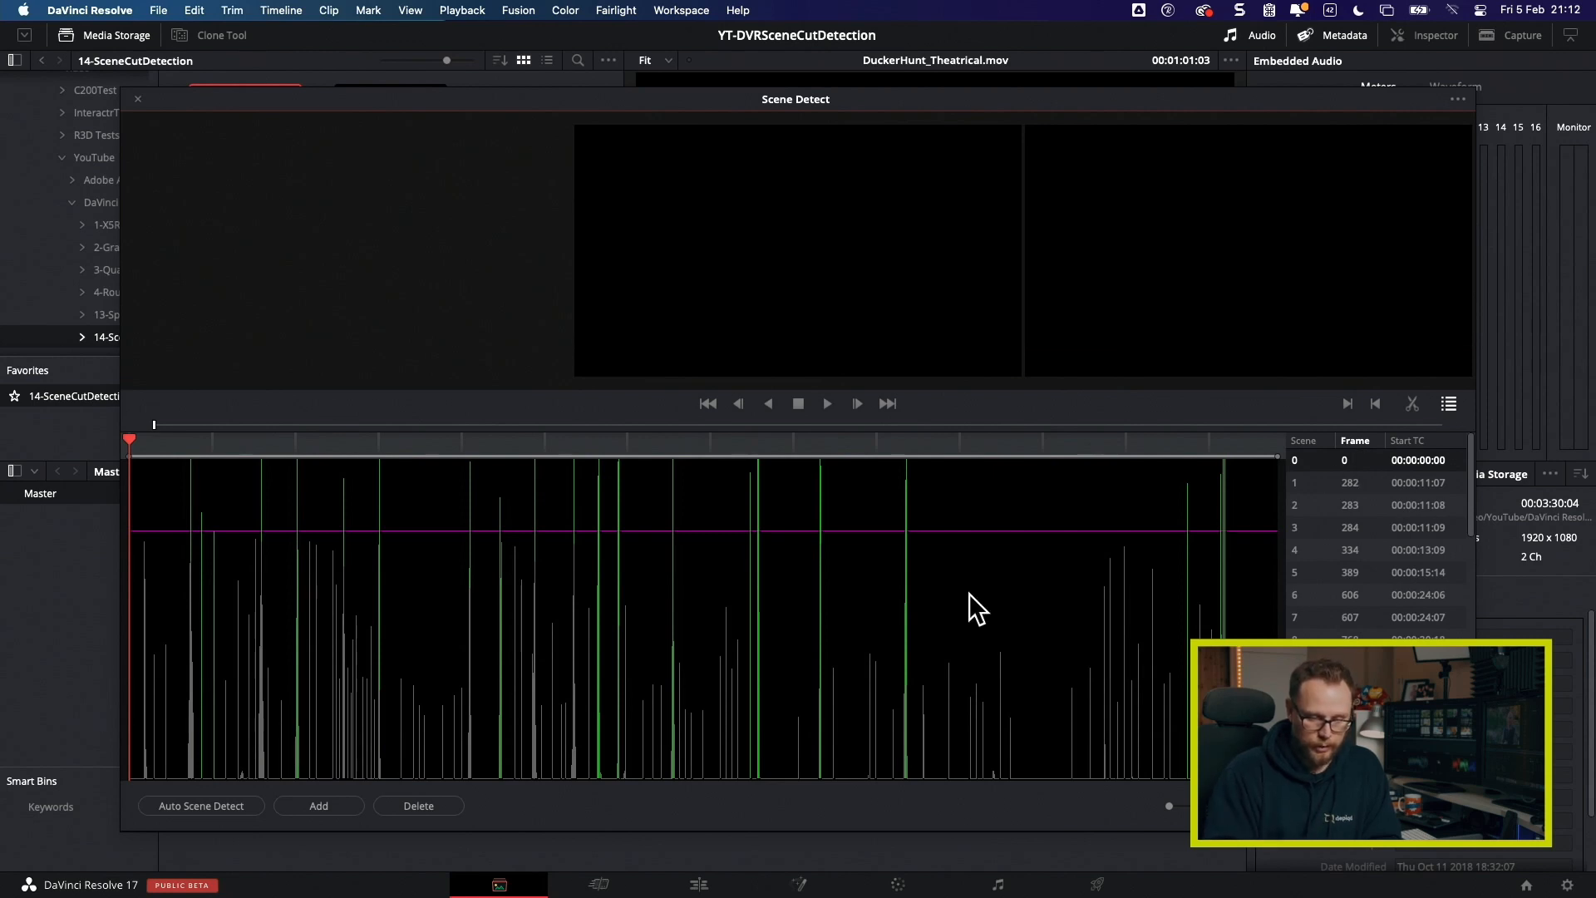
left_click_drag(858, 530, 781, 725)
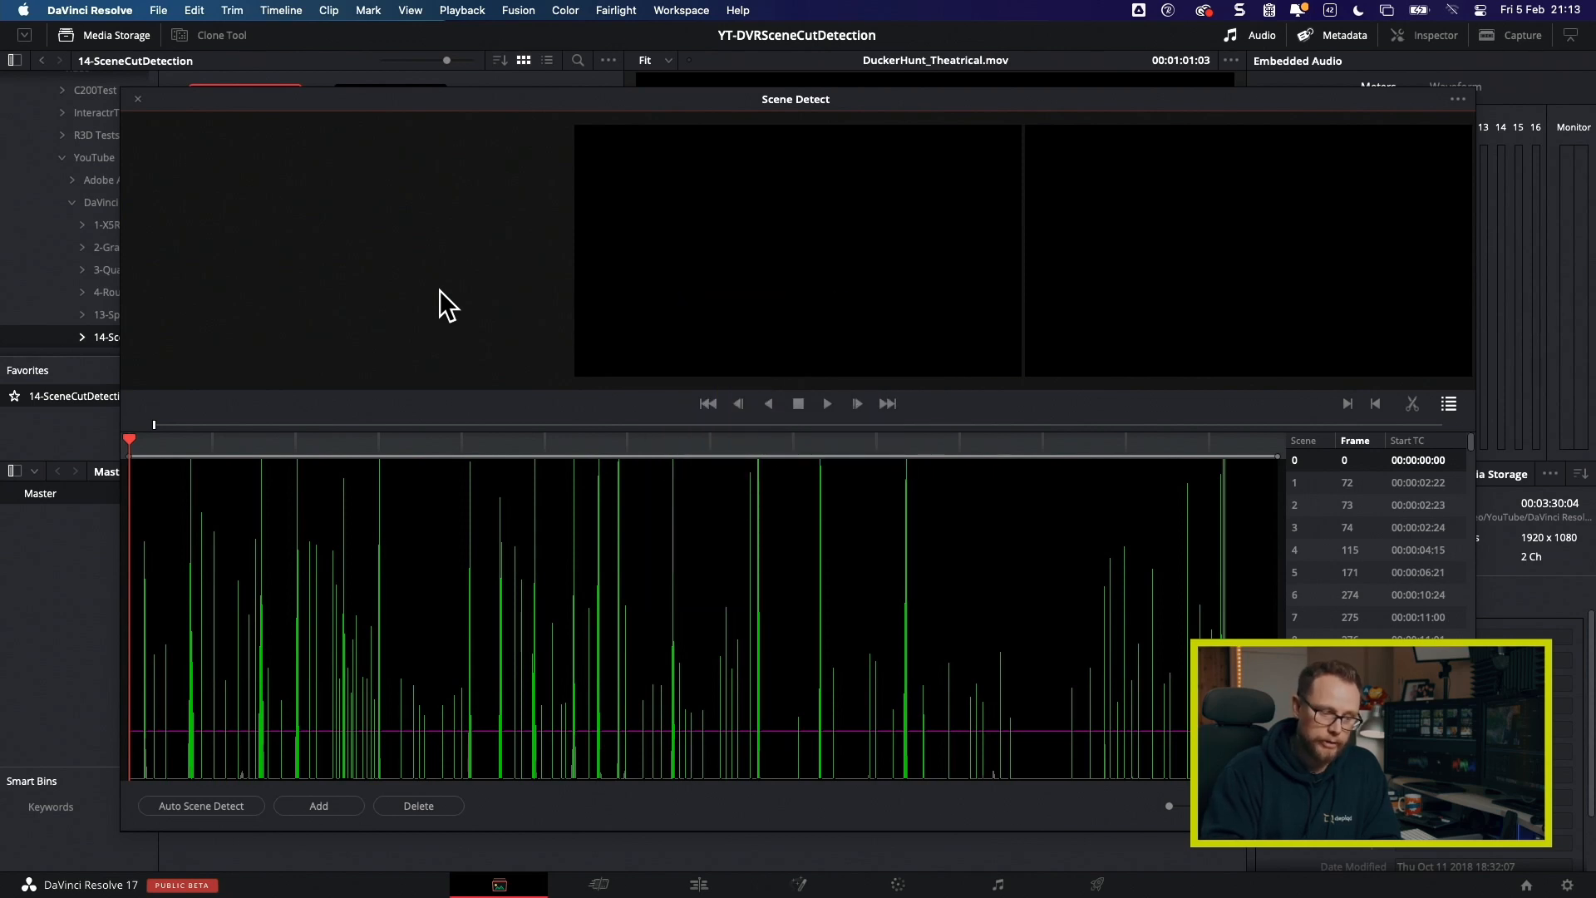
Step: Step through the first detected scenes to check their cut frames, and return to the scene at frame 0
key("Down")
key("Down")
key("Down")
key("Down")
key("Down")
key("Down")
key("Down")
key("Down")
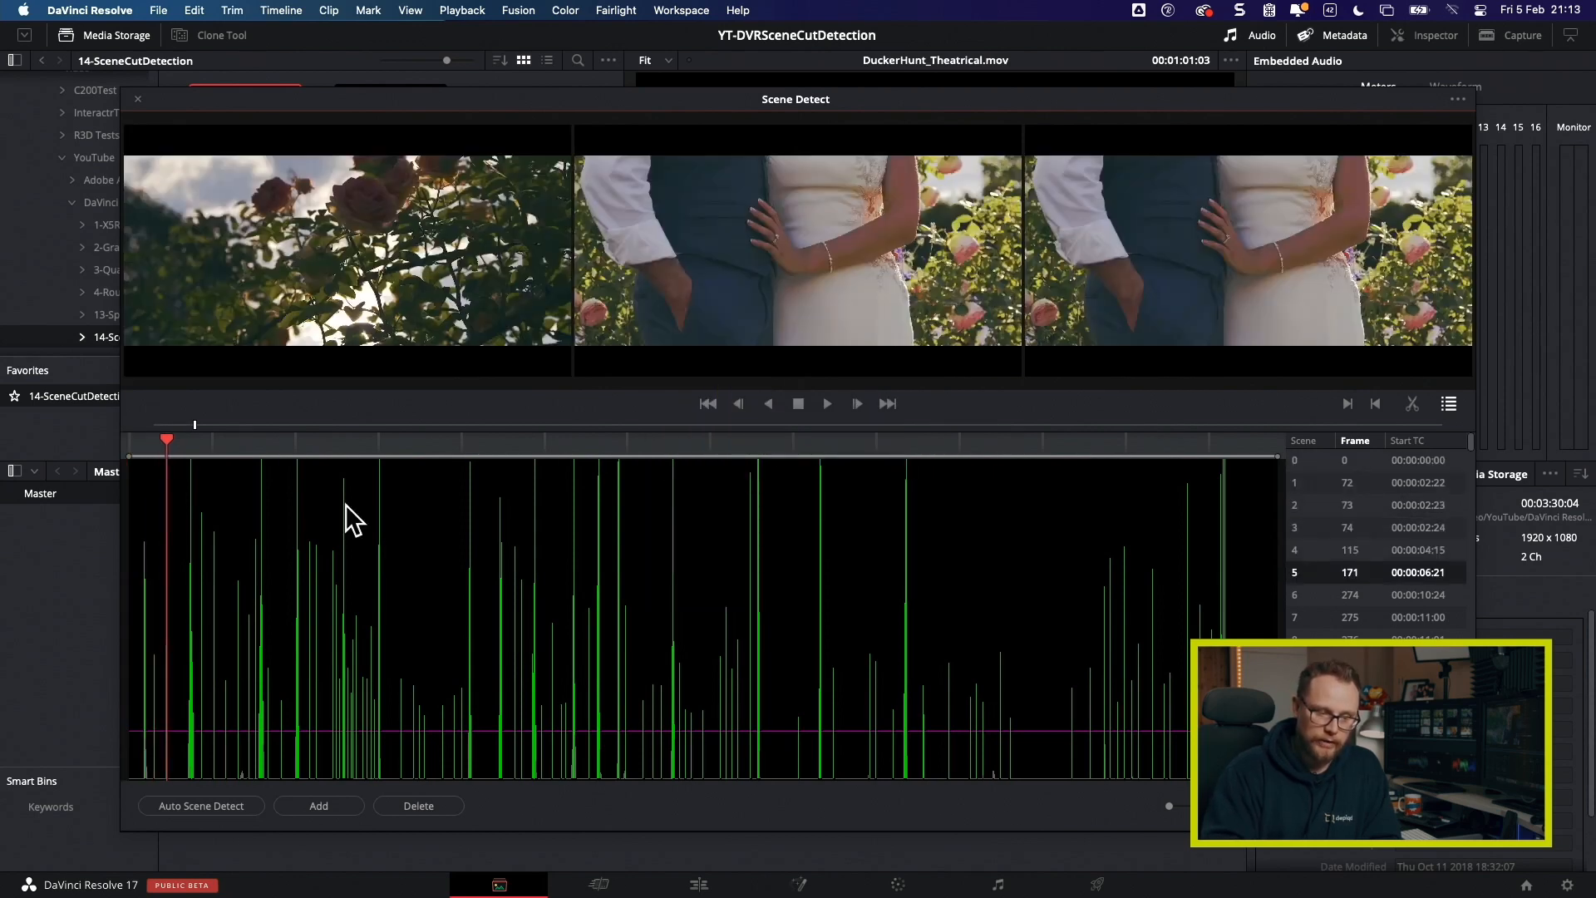
key("Up")
key("Up")
key("Up")
key("Up")
key("Up")
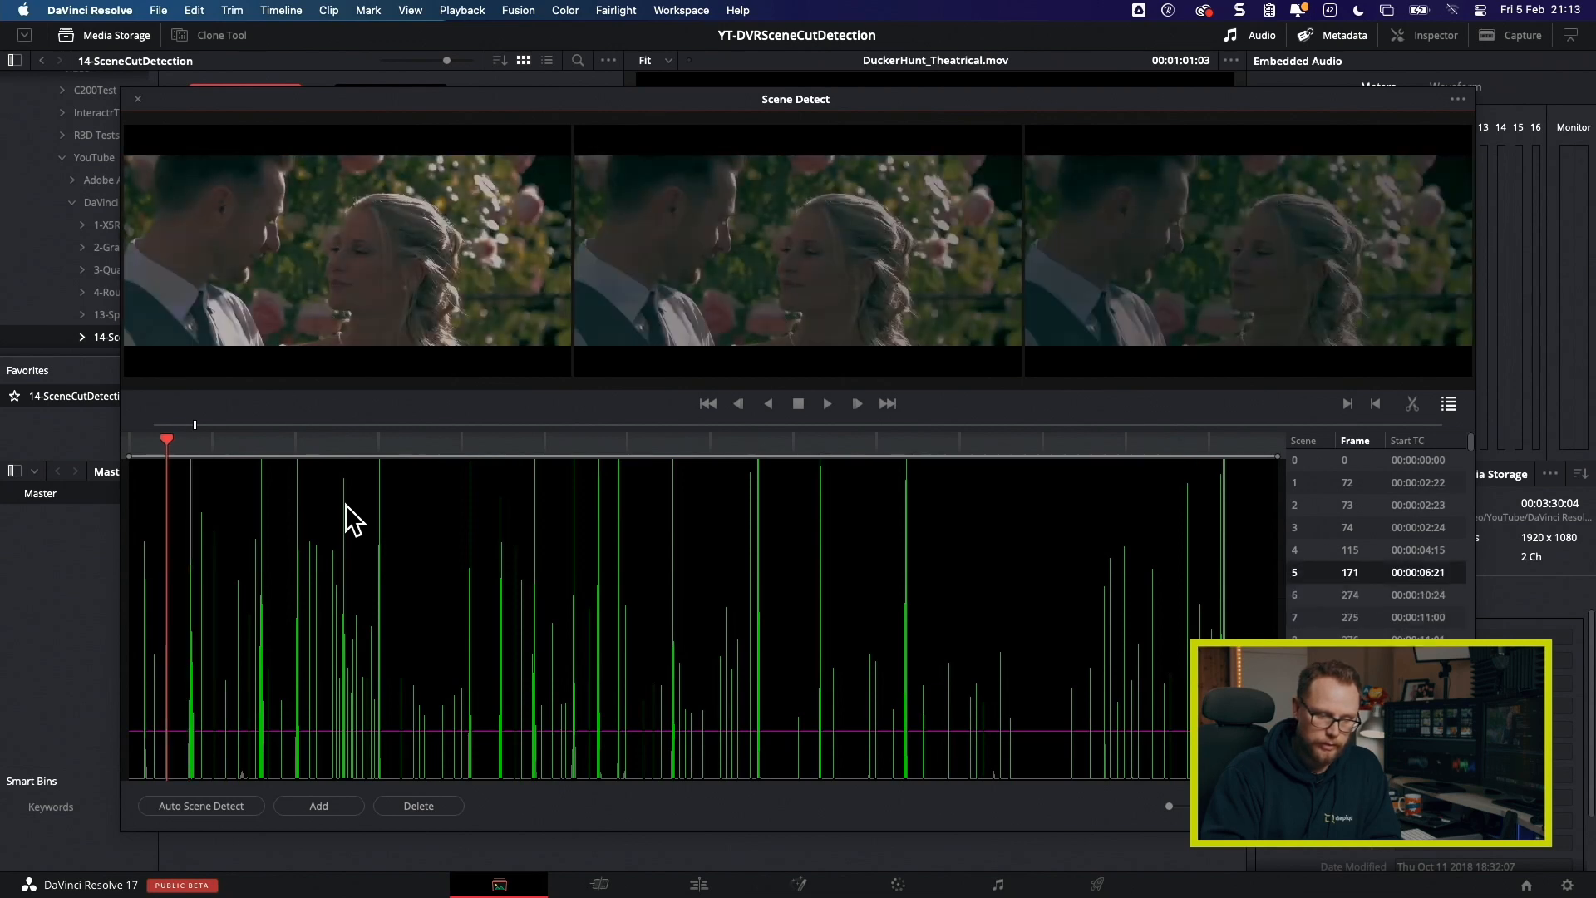
key("Up")
key("Up")
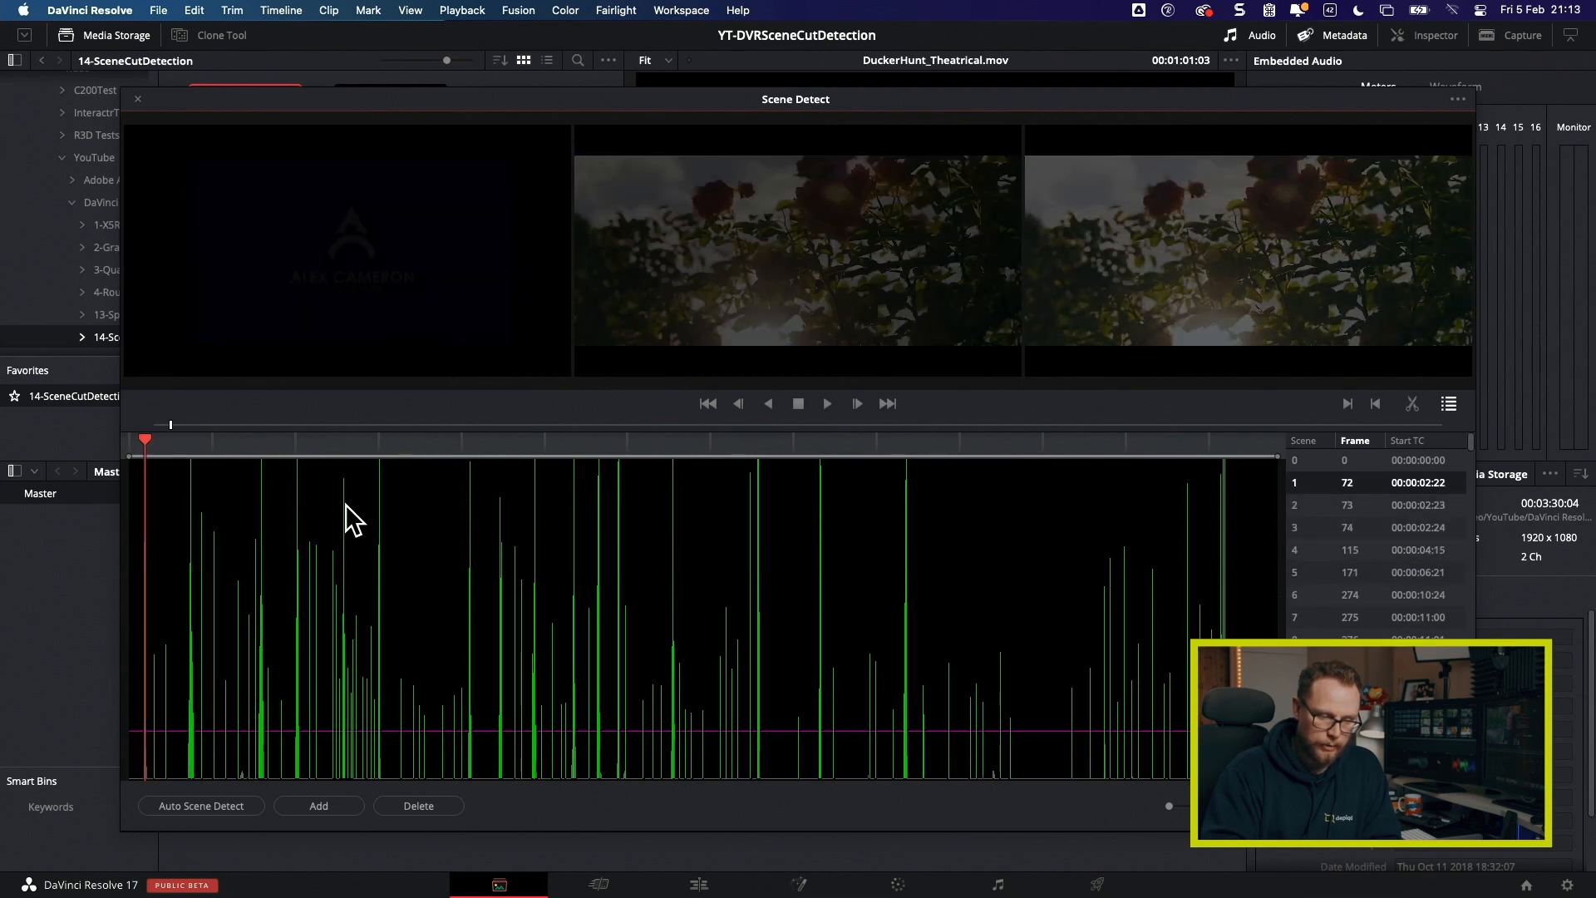
key("Up")
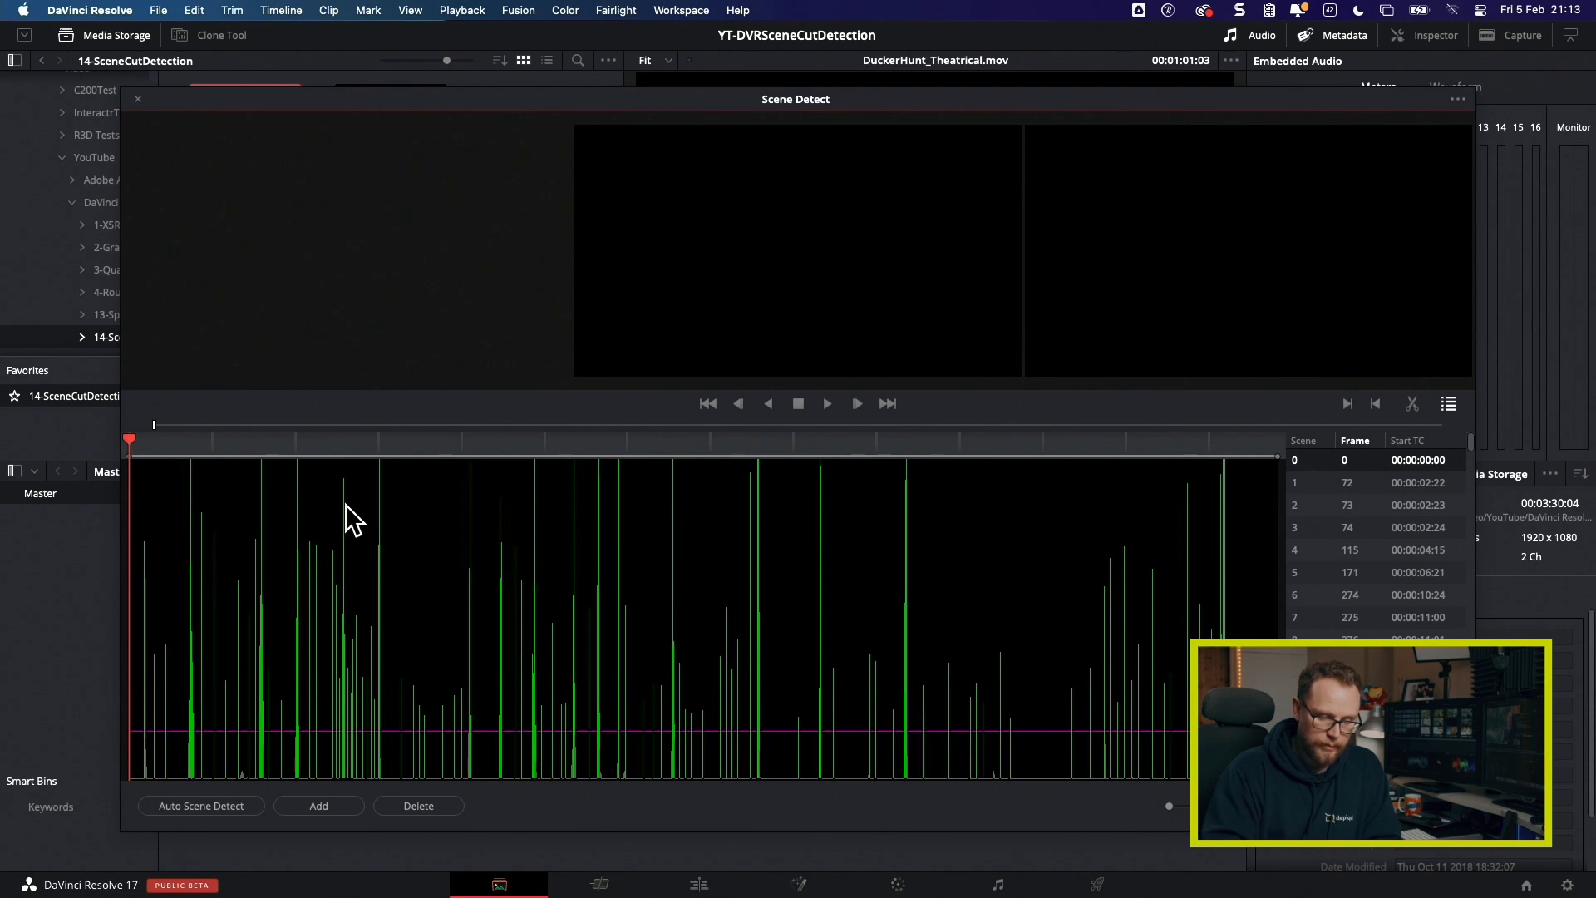
Step: Zoom in on the detection graph and delete the false scene cuts at frames 73 and 74, keeping the one at frame 72
key("Down")
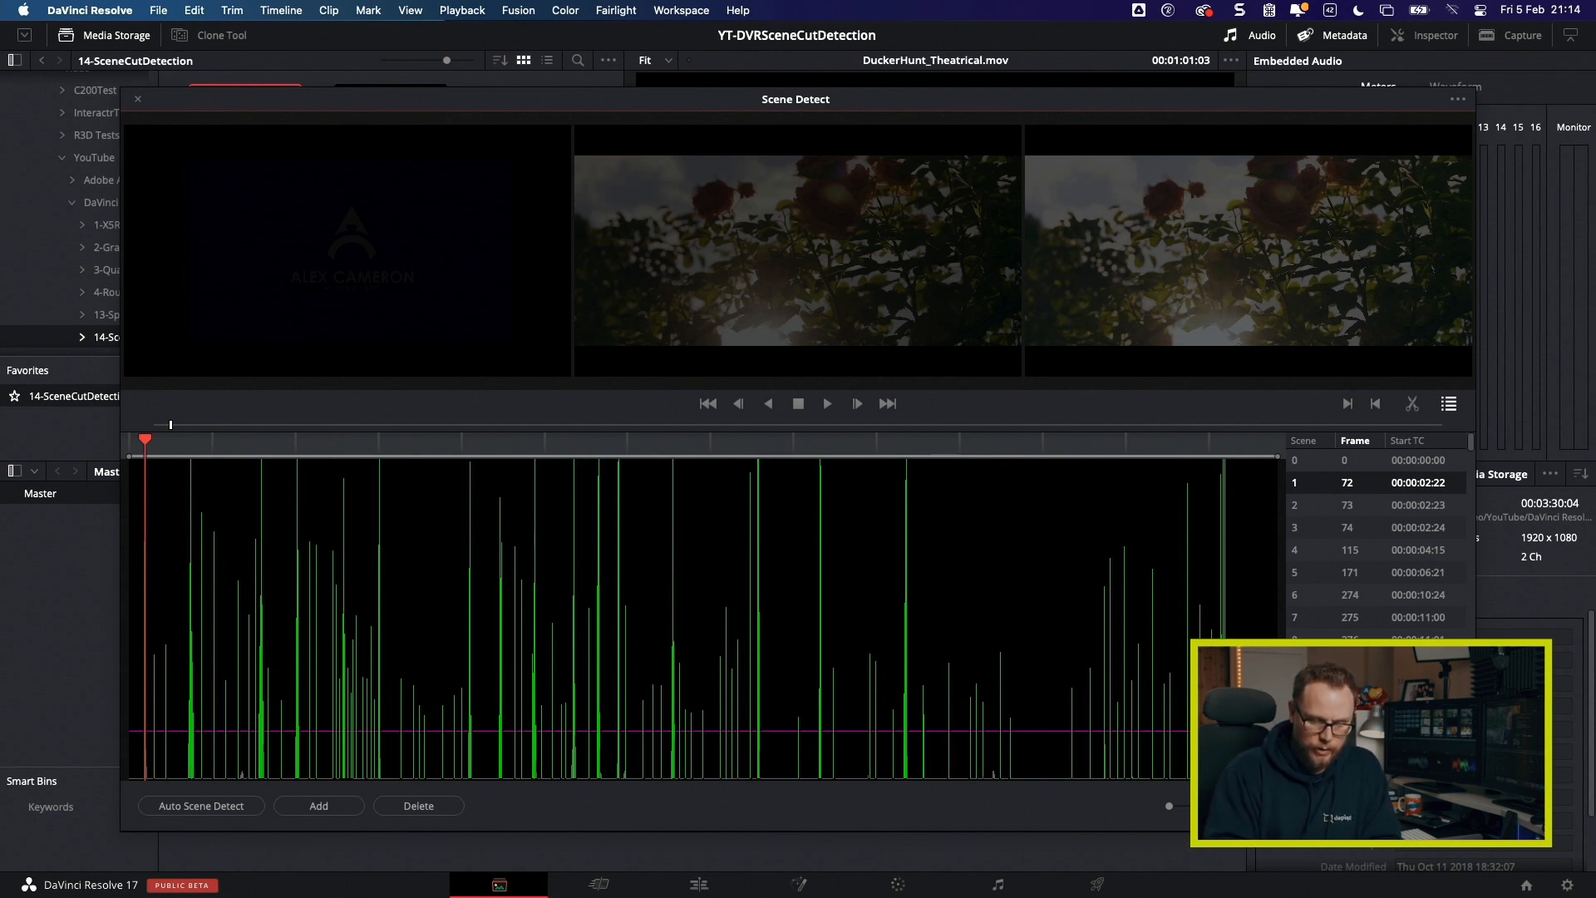
left_click_drag(1170, 806, 1182, 806)
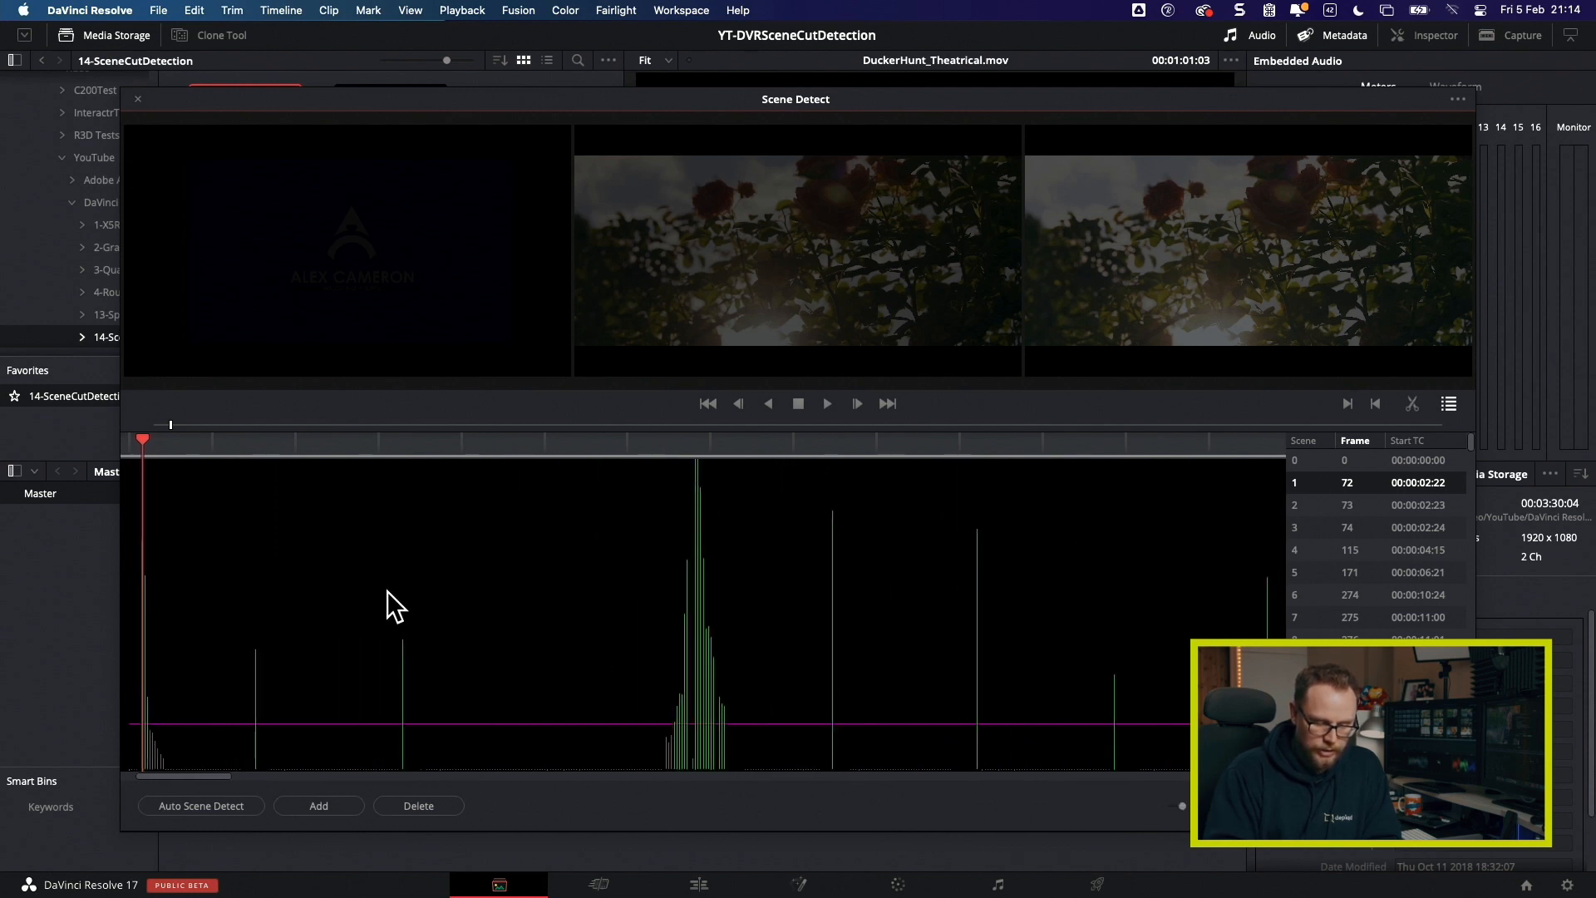
key("Down")
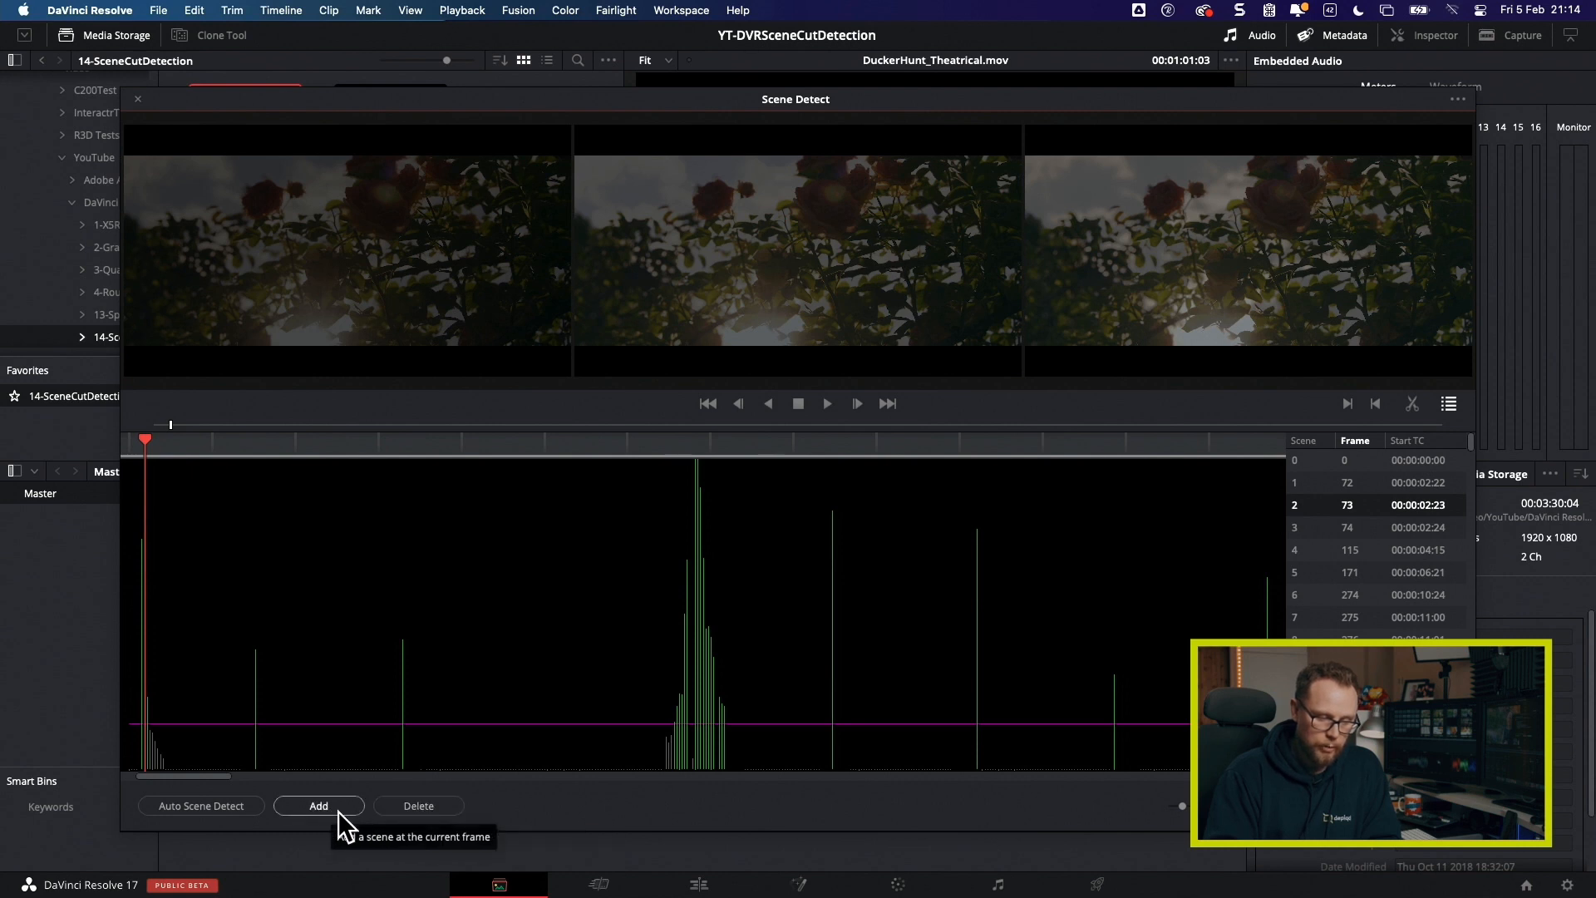
left_click(419, 805)
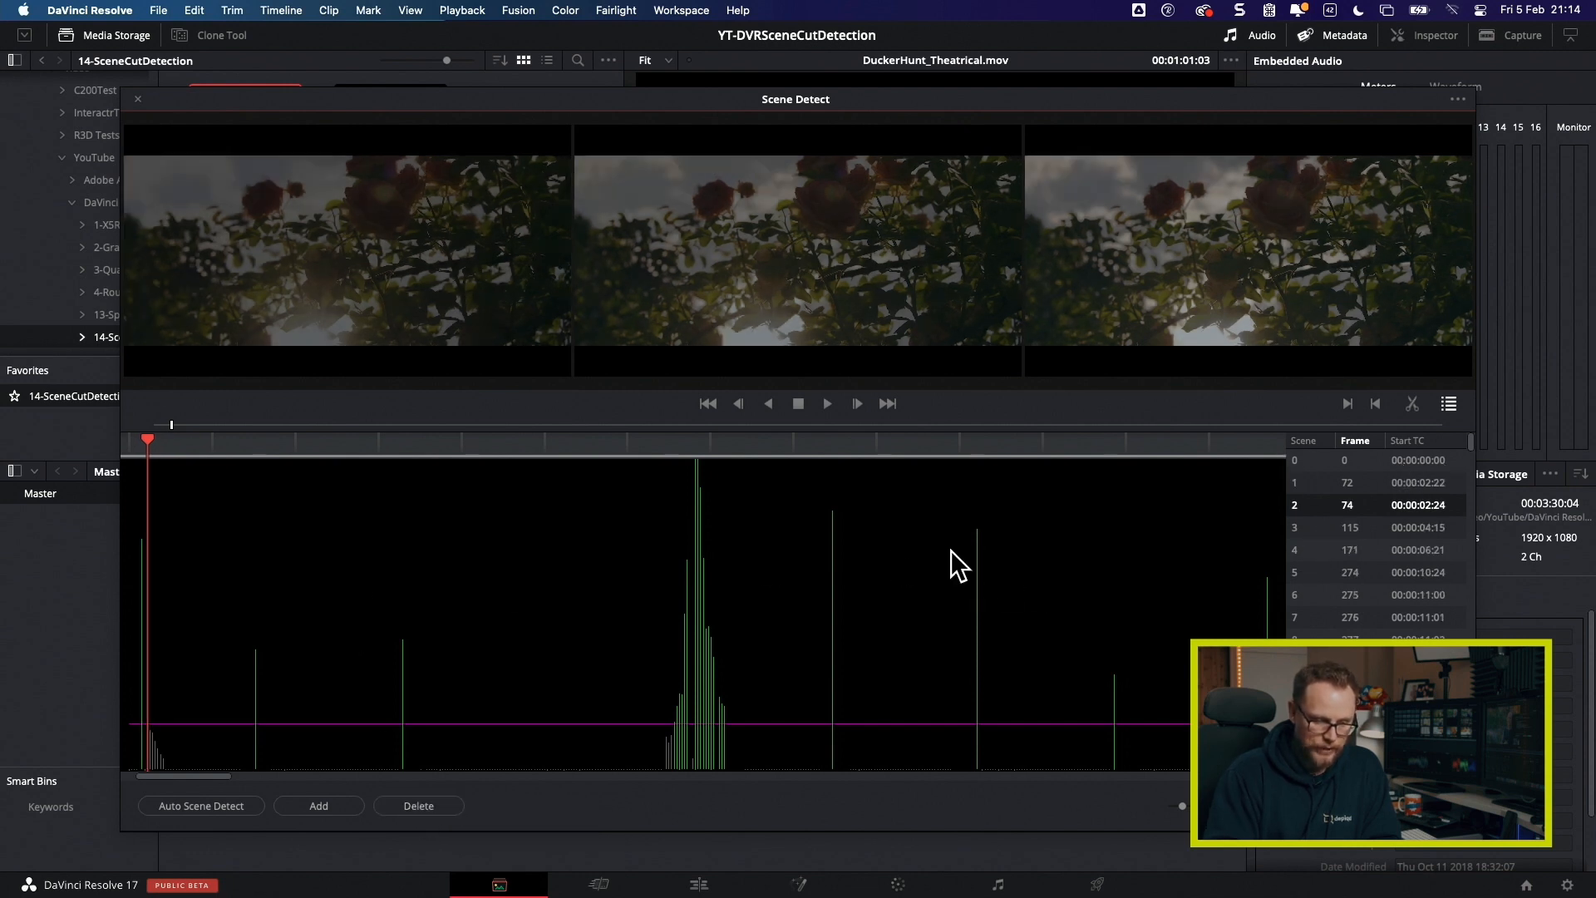
key("Up")
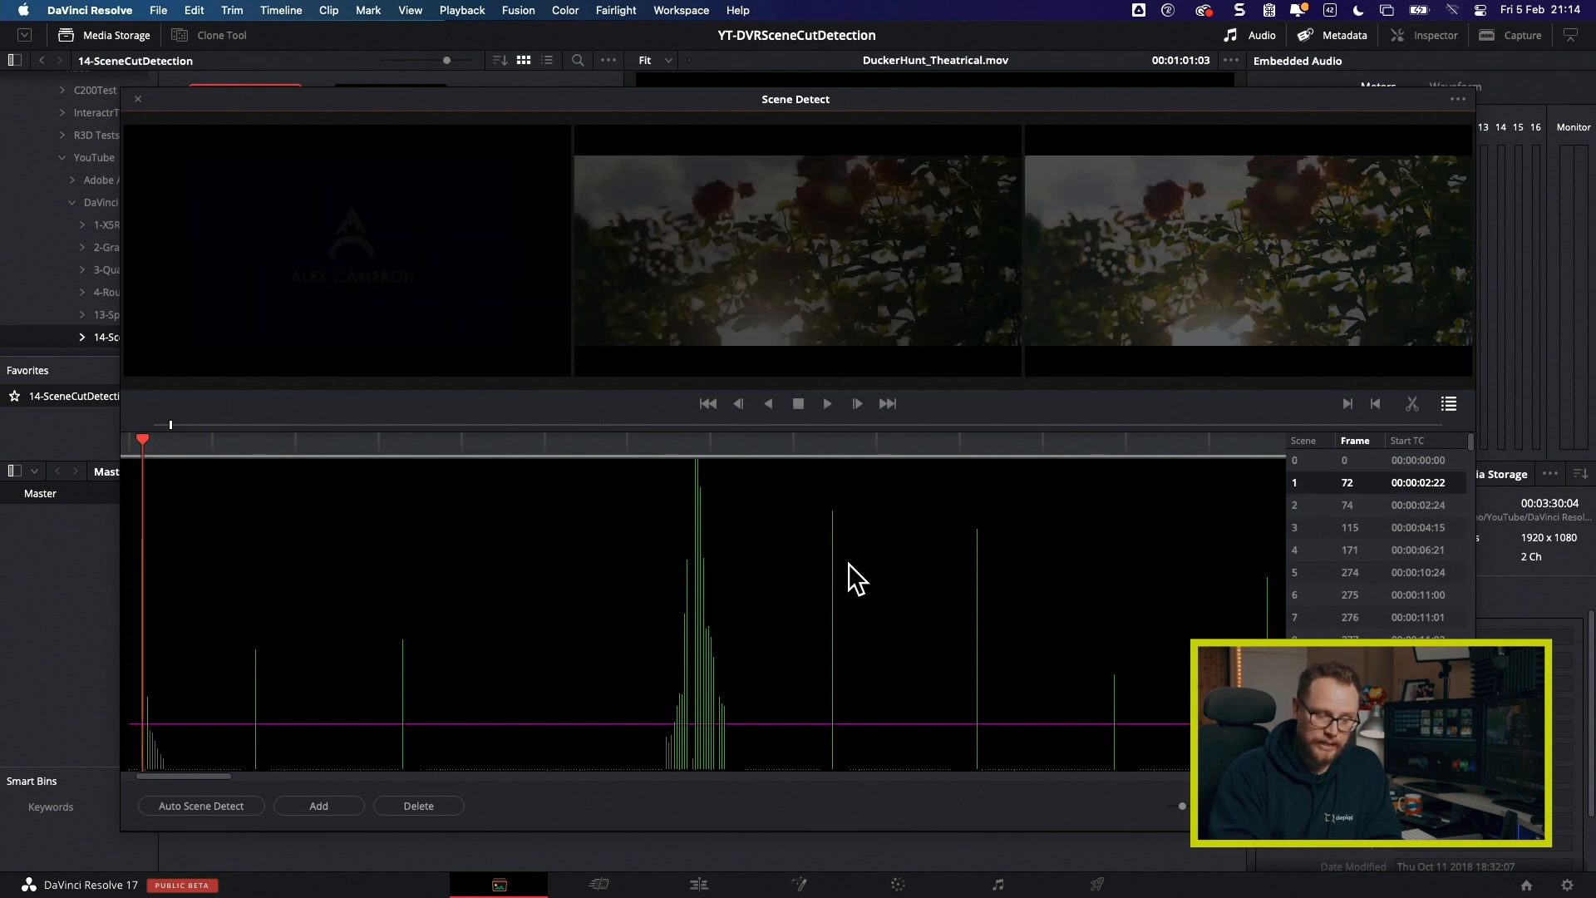
key("Down")
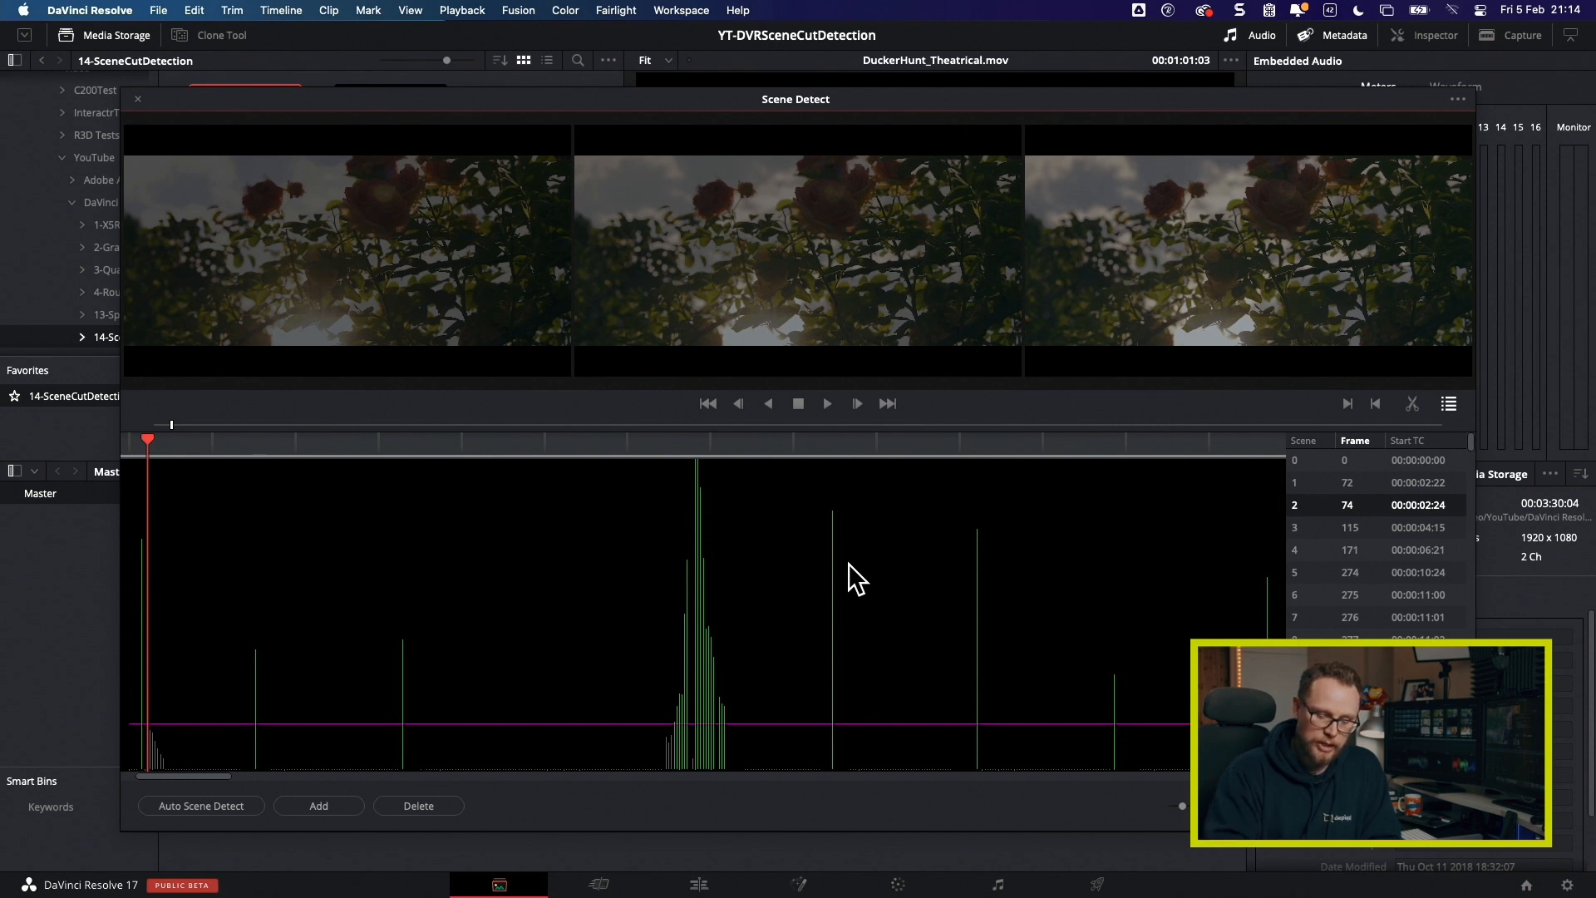
key("Delete")
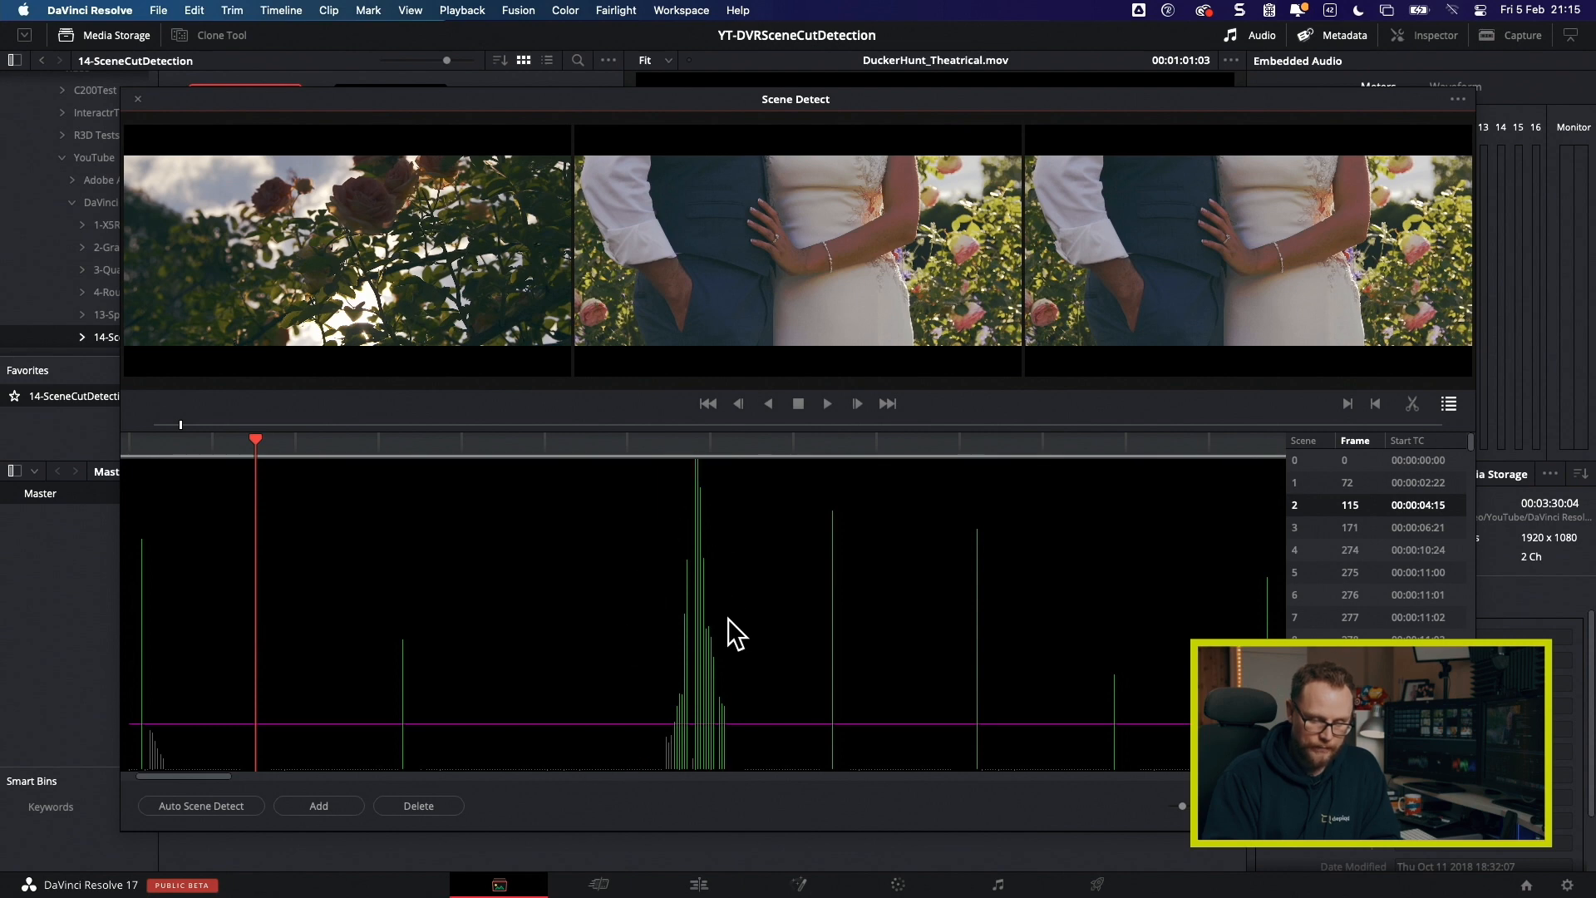
Step: Find the missed cut between the scenes at frames 171 and 274 and add a scene at frame 223
key("Down")
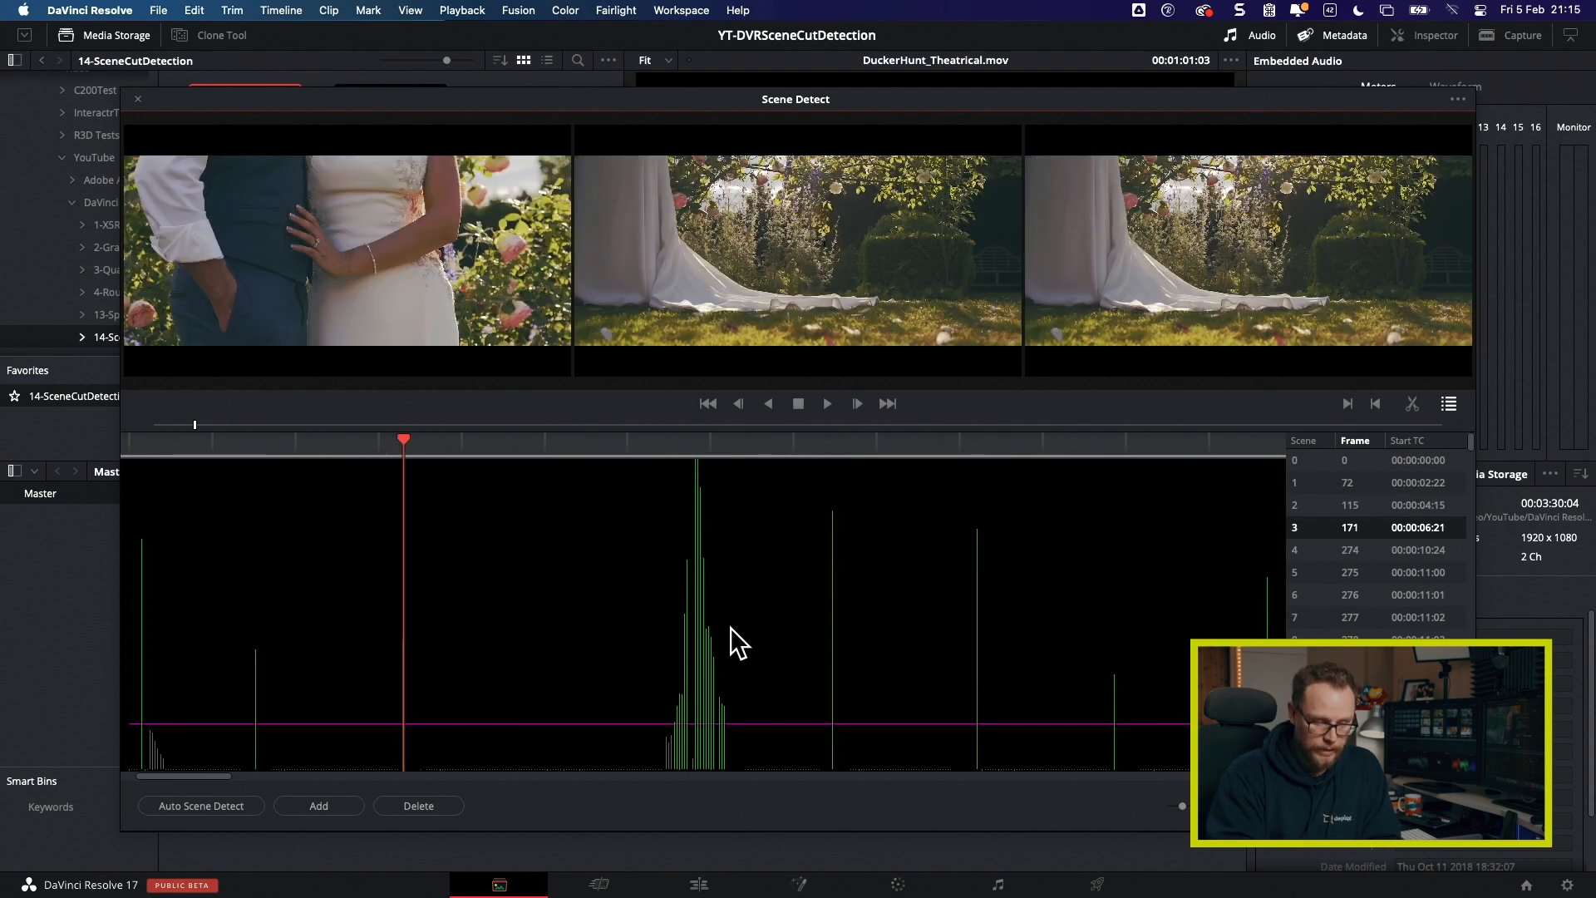
key("Down")
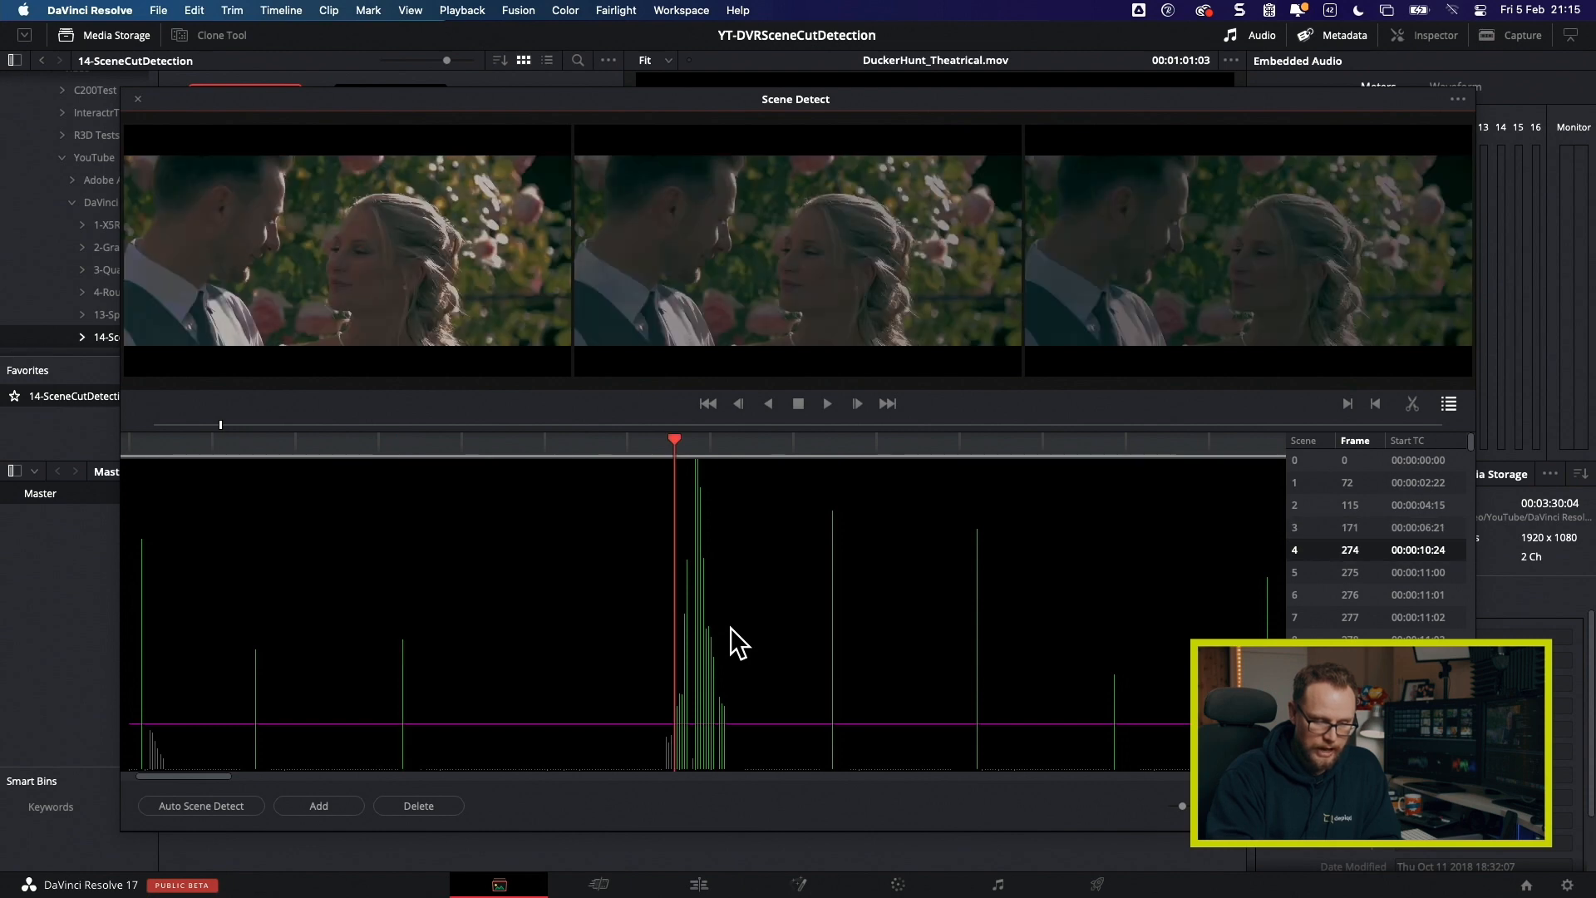
key("Up")
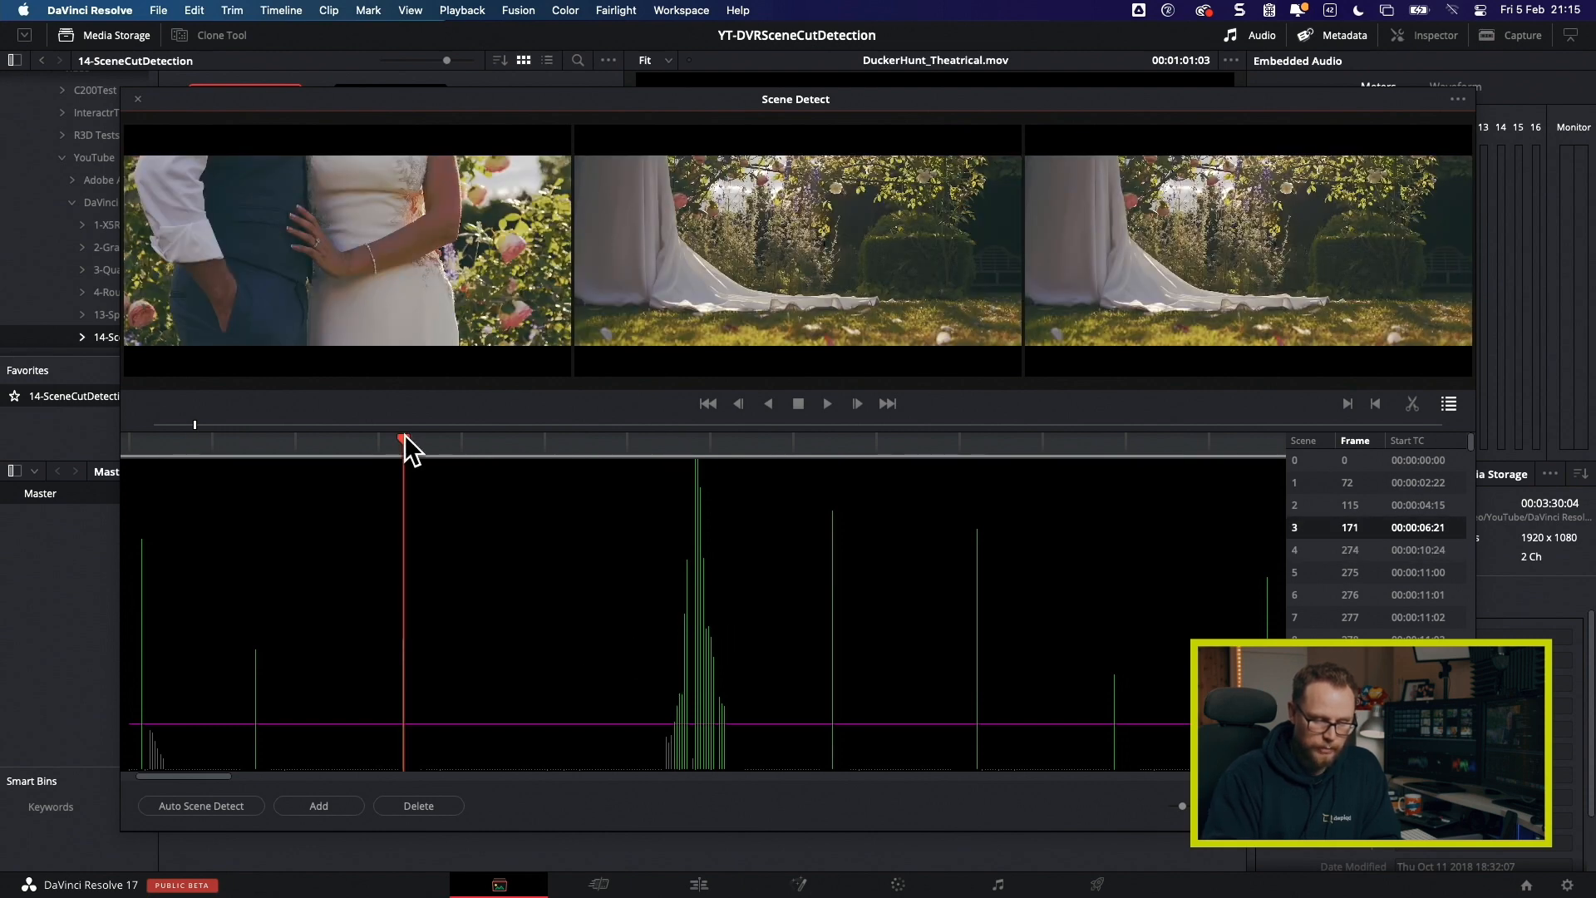
left_click_drag(405, 438, 555, 440)
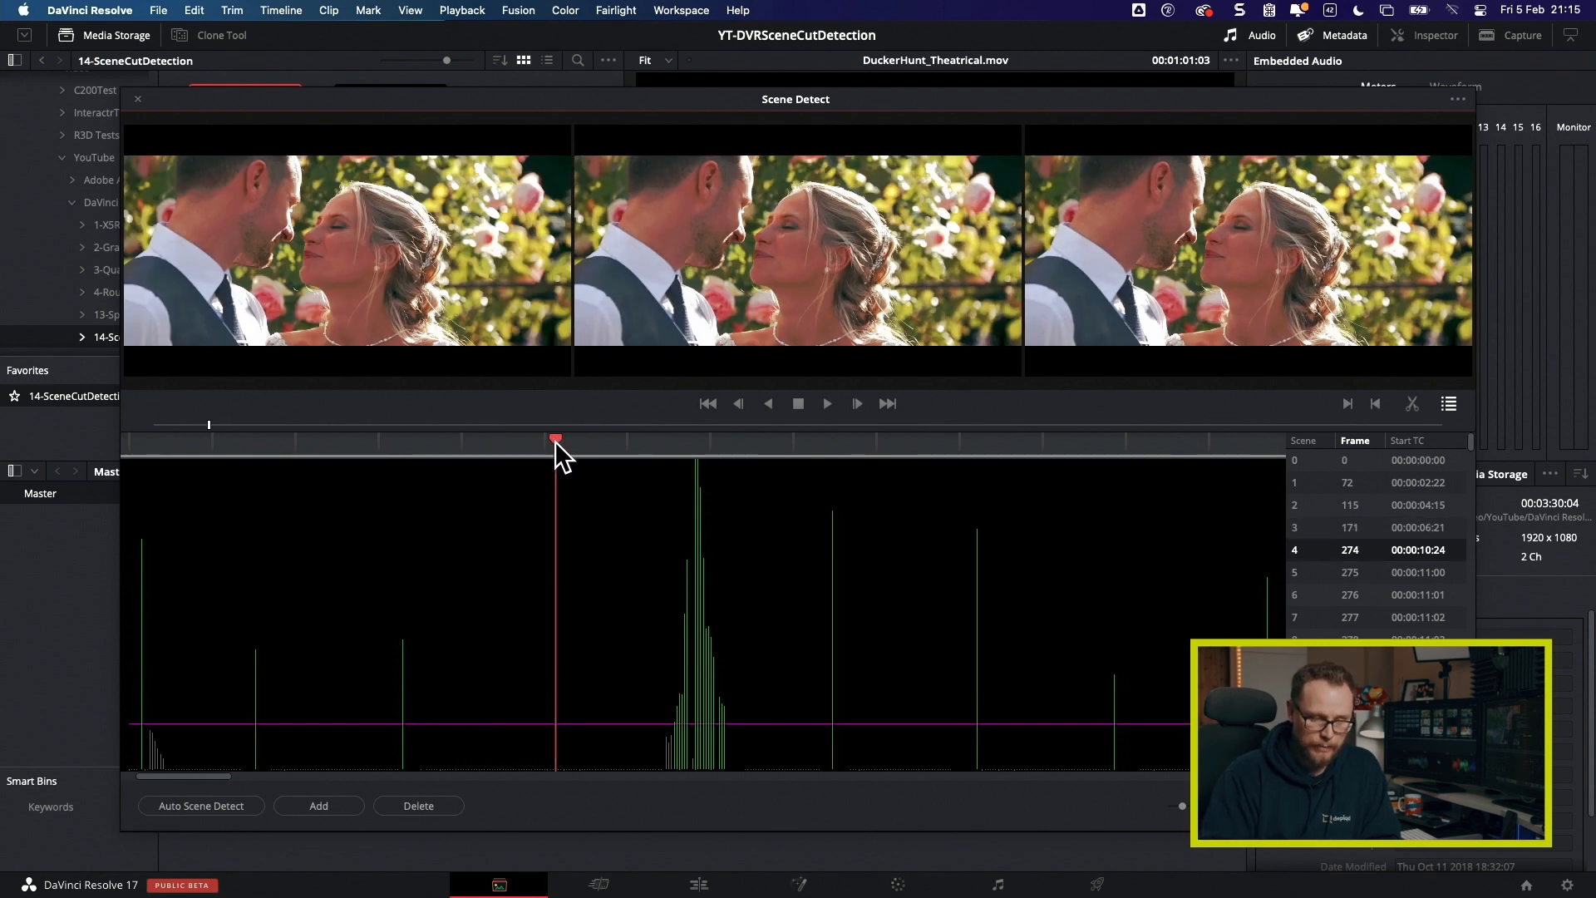
key("Left")
key("Left")
key("Left")
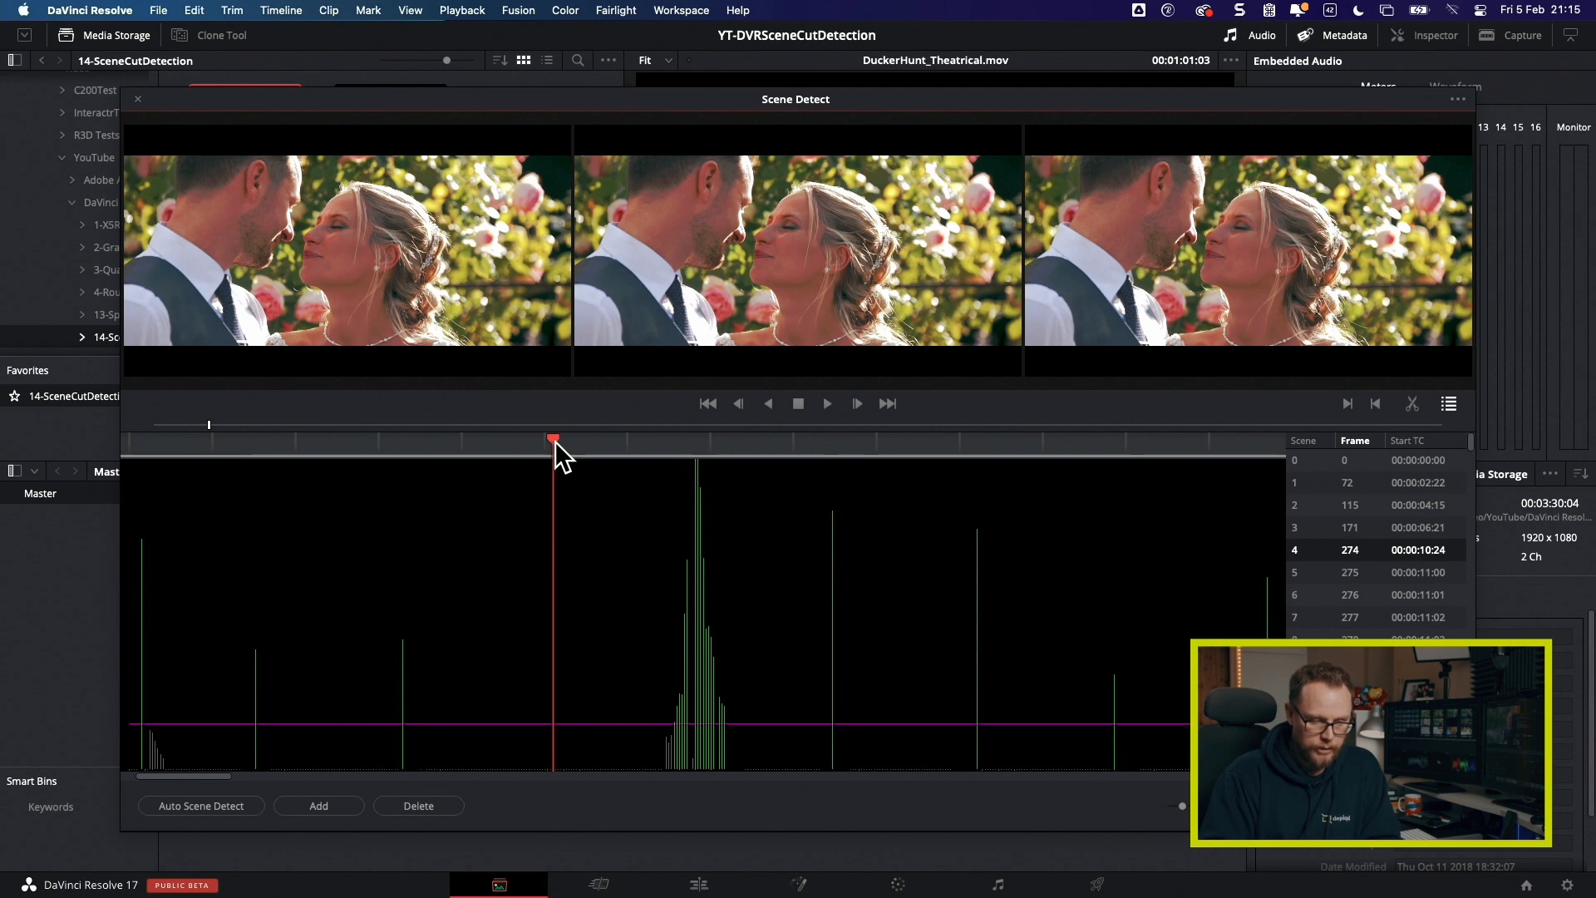
key("Left")
key("Left")
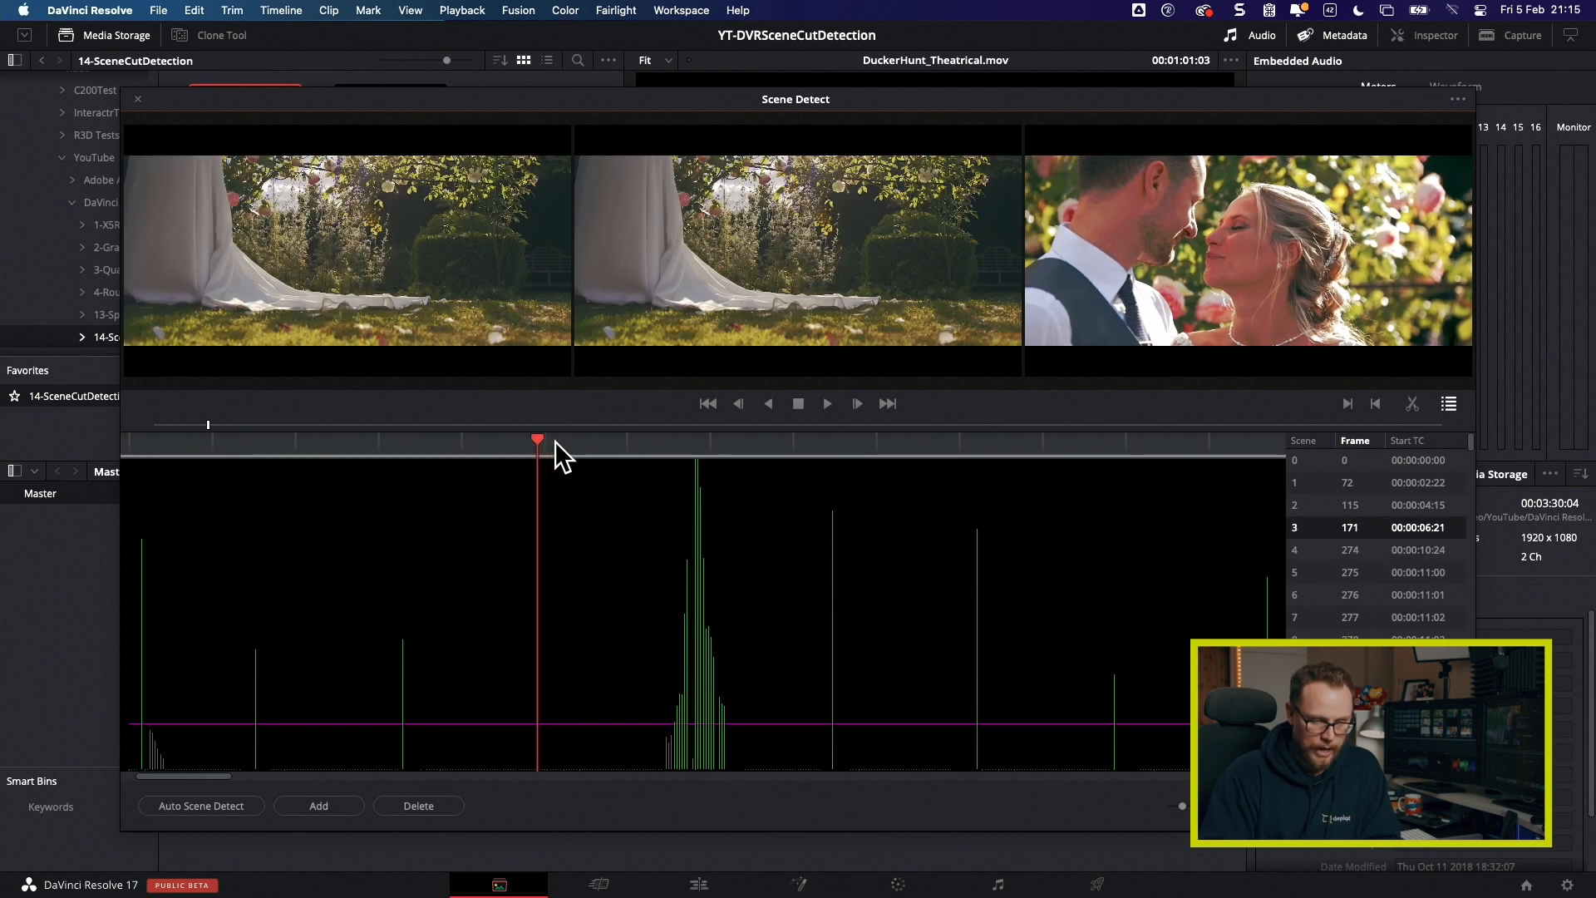
key("Right")
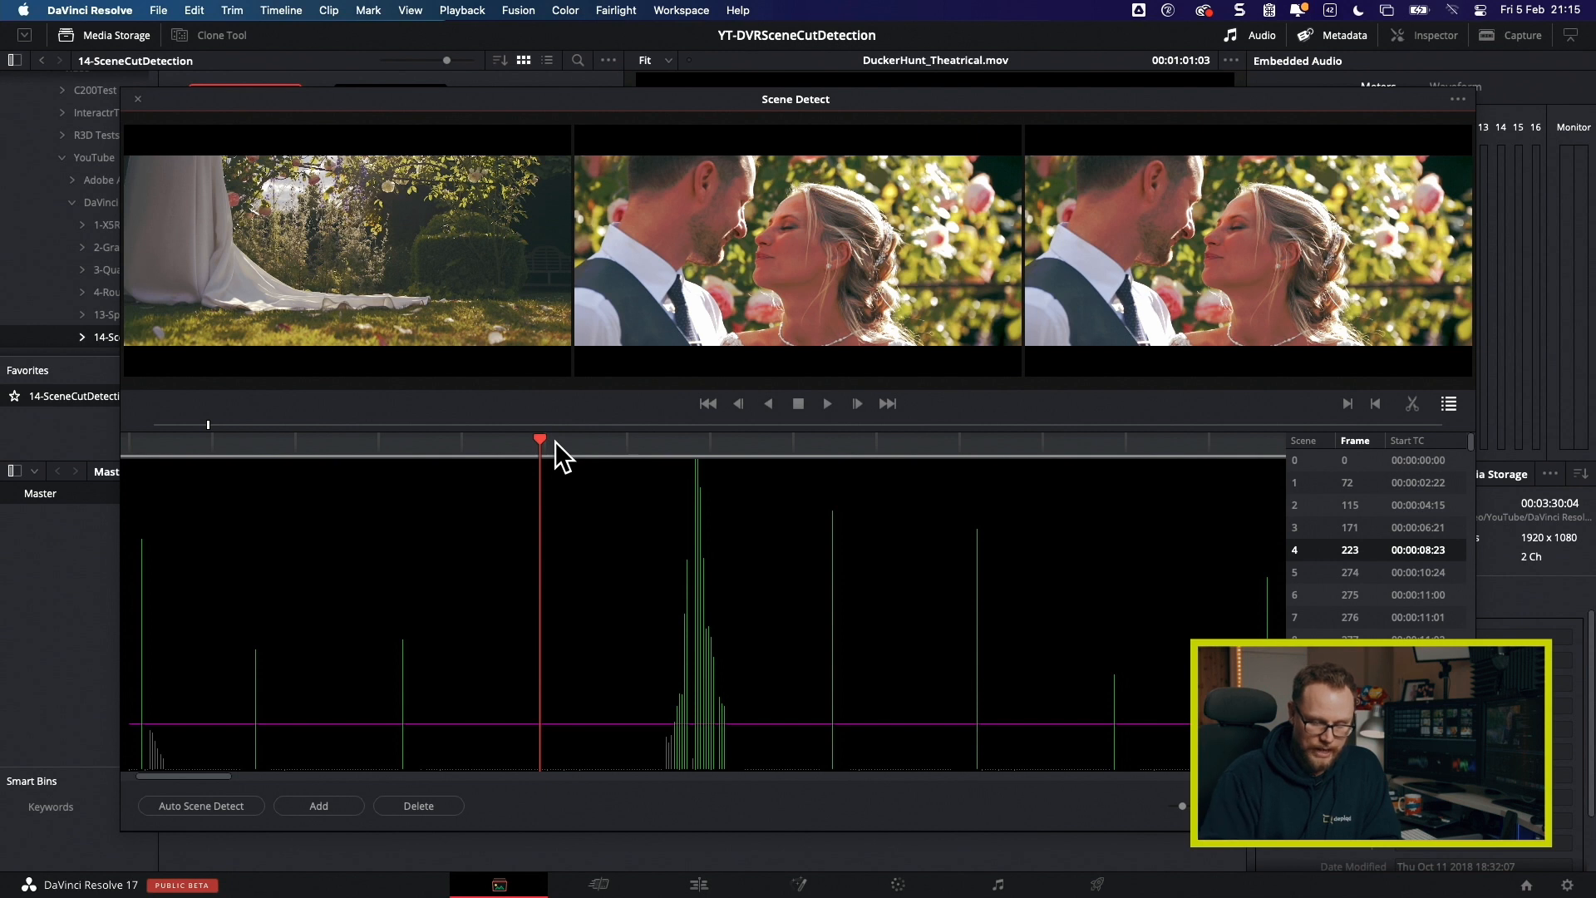
Step: Check the frames after the cut at 223 and play through the fade to black from the wedding couple to the dog
key("Right")
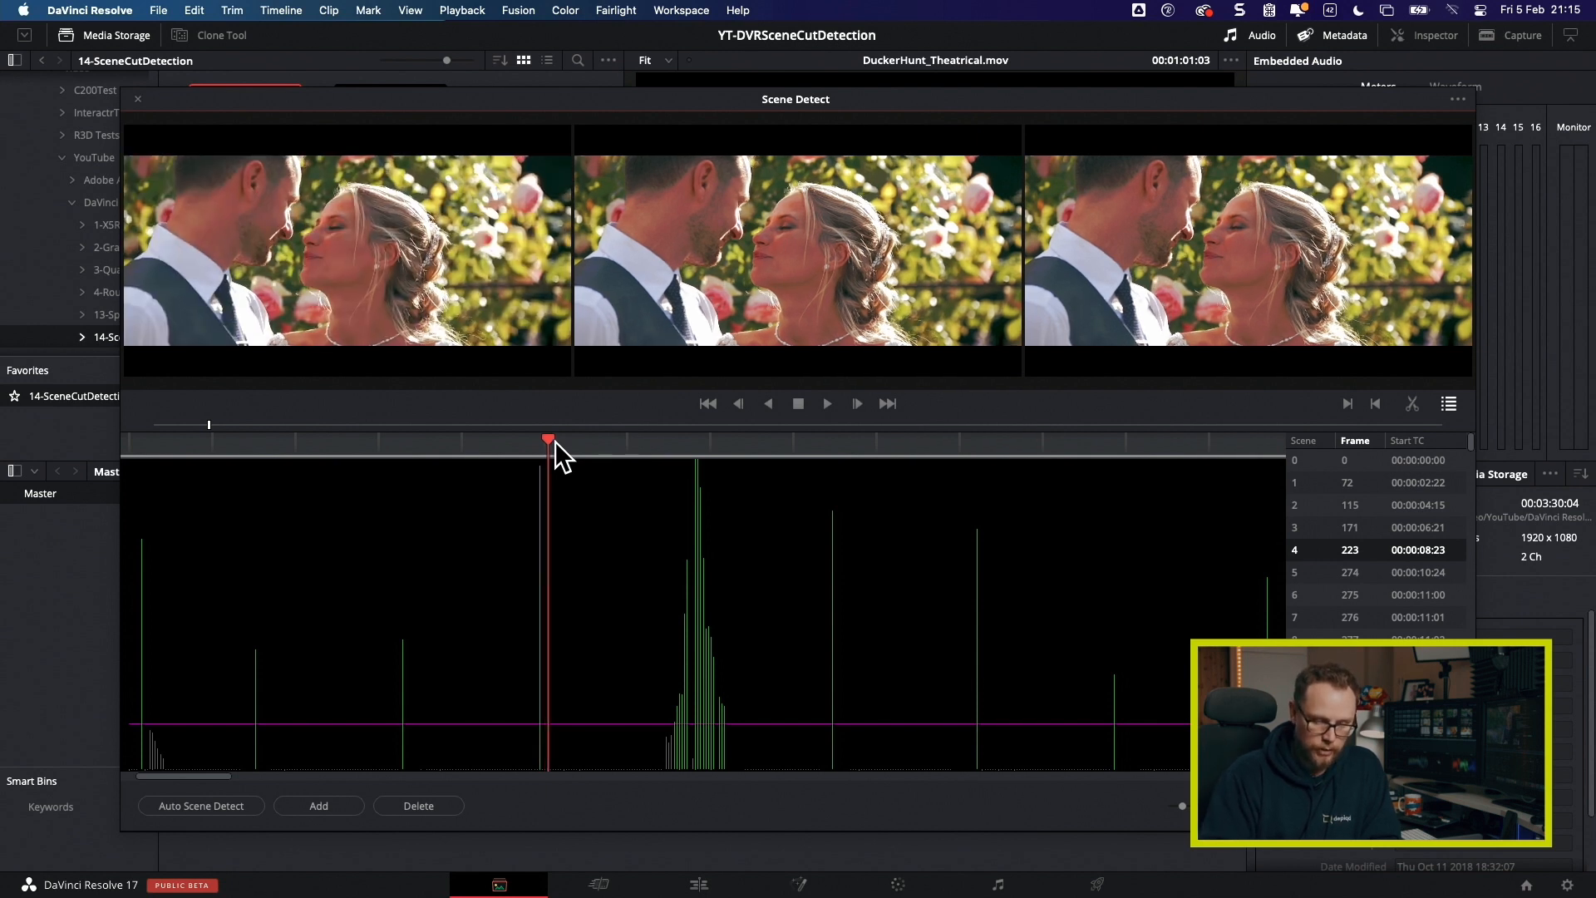
left_click_drag(555, 440, 617, 437)
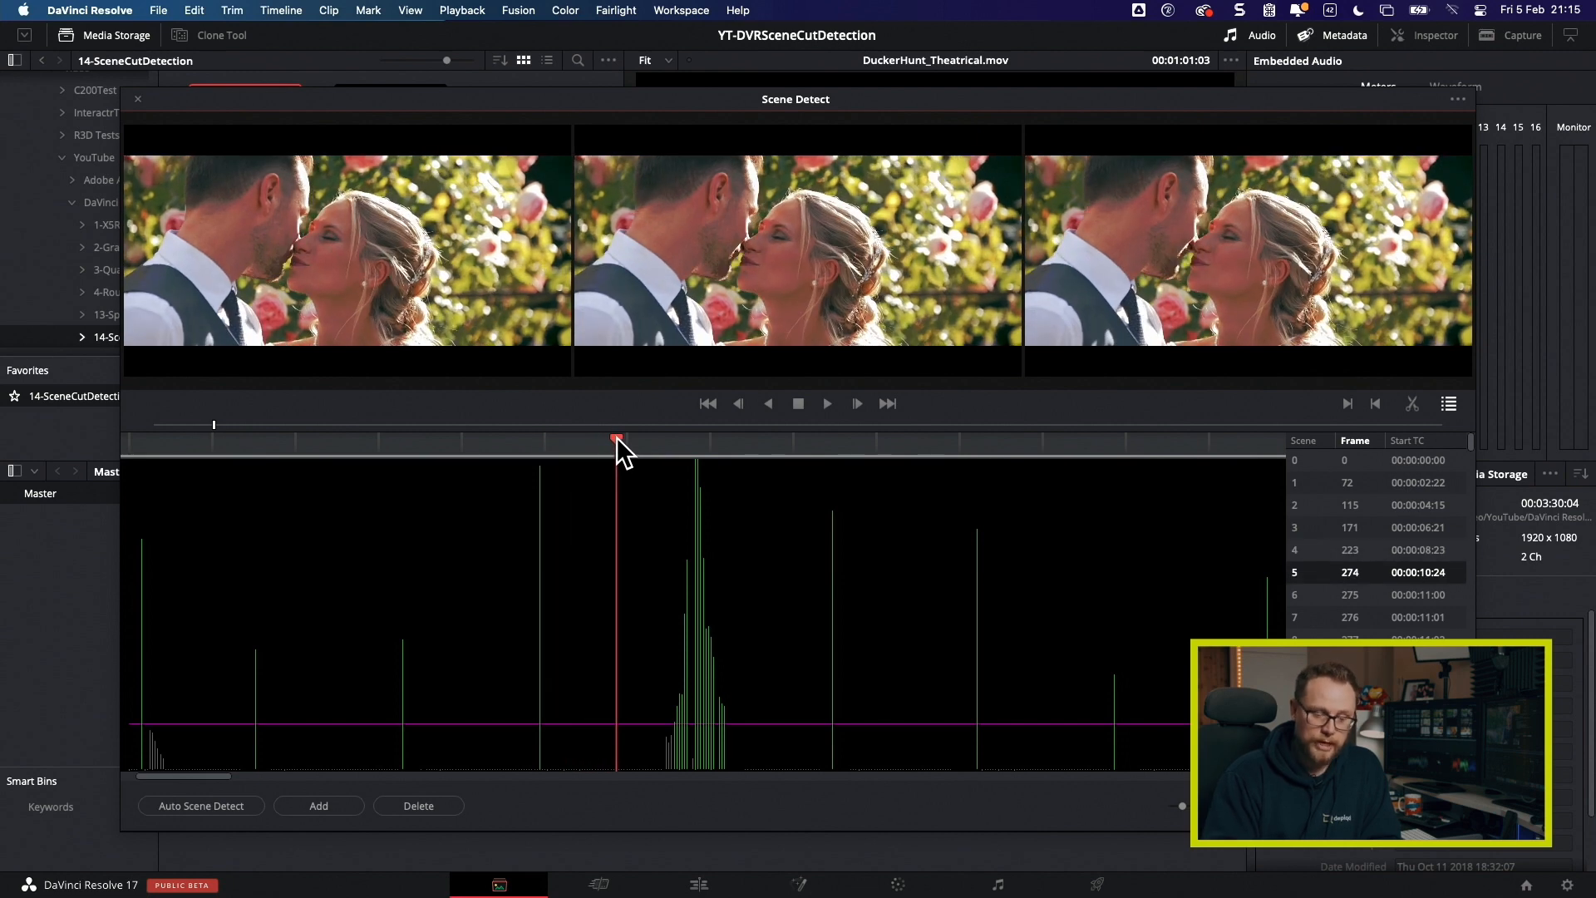
key("space")
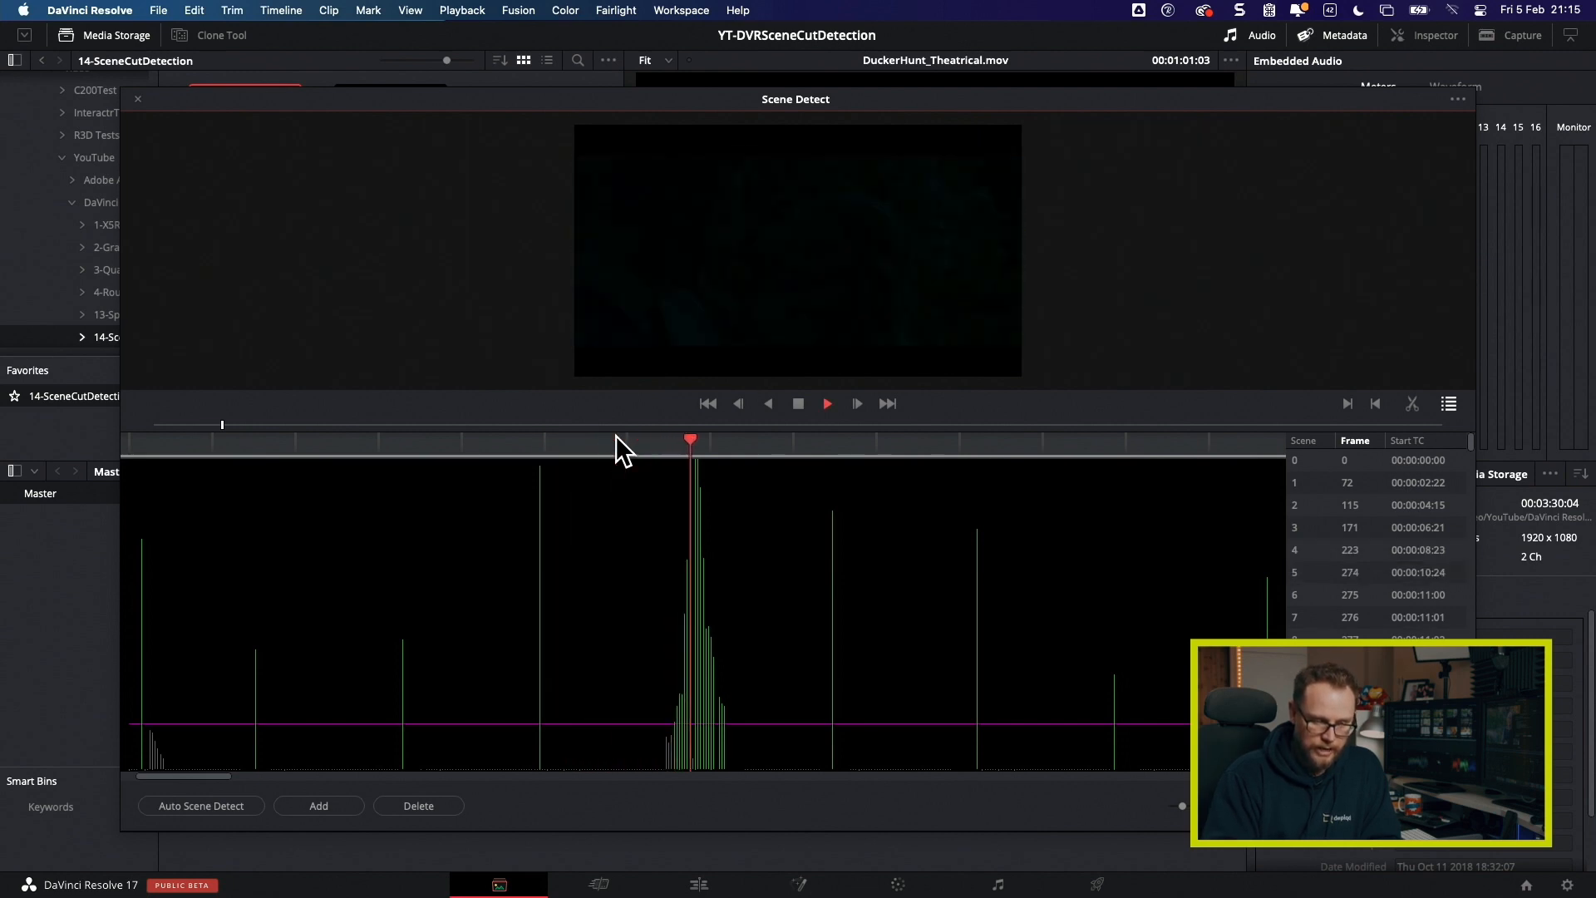
key("space")
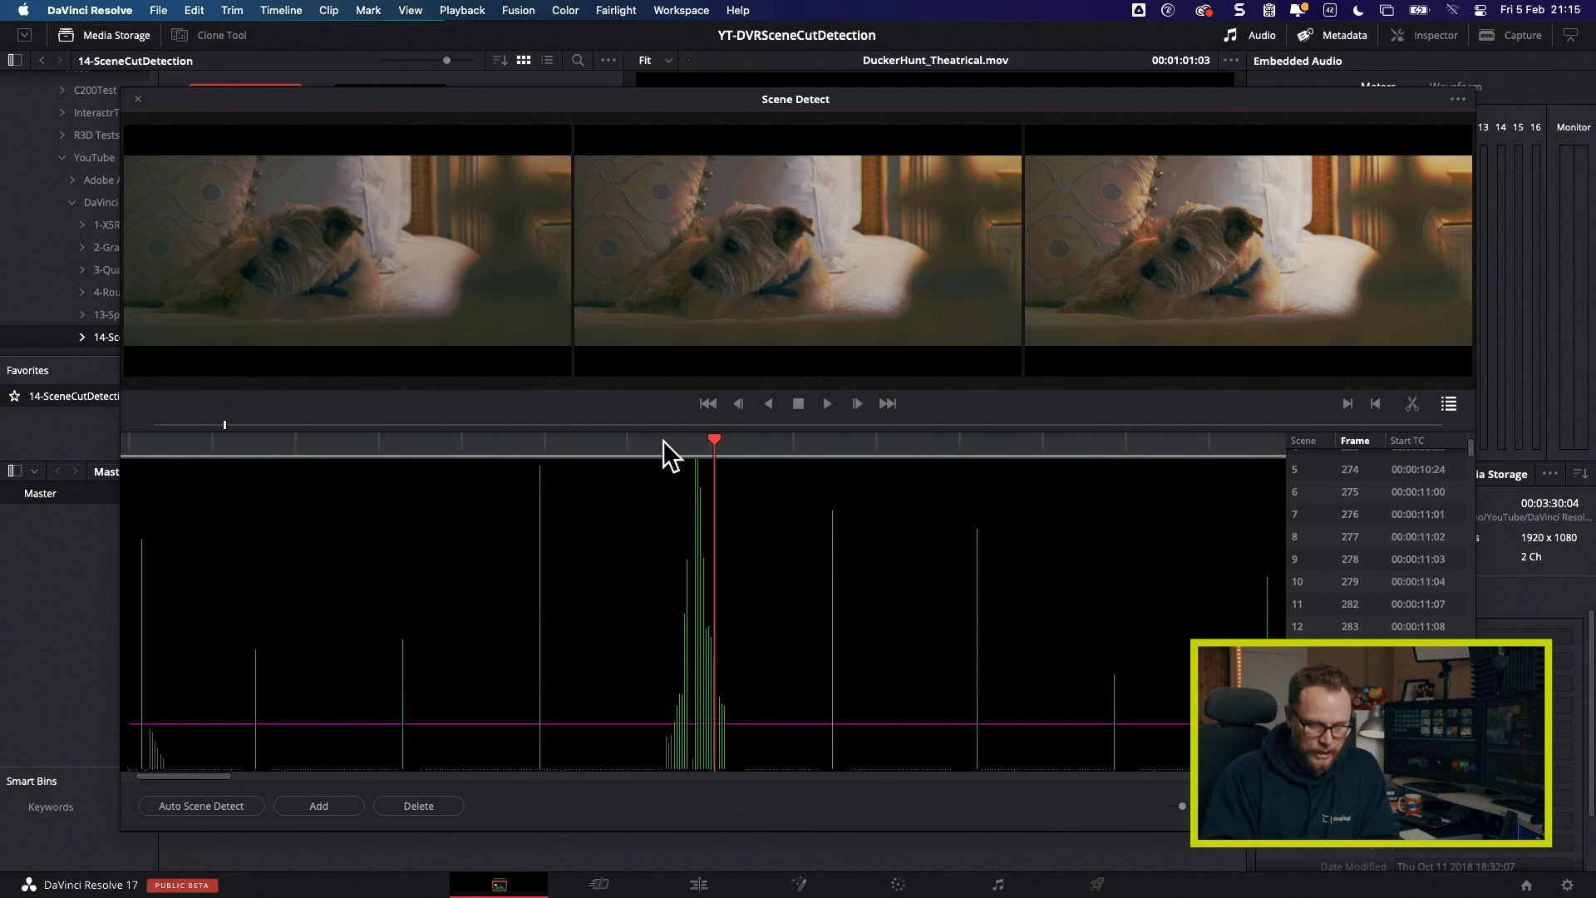
Step: Set in and out points around the fade between the couple and the dog, and prune the false scene cuts inside that range
mouse_move(662, 441)
left_mouse_down()
mouse_move(721, 442)
mouse_move(675, 445)
left_mouse_up()
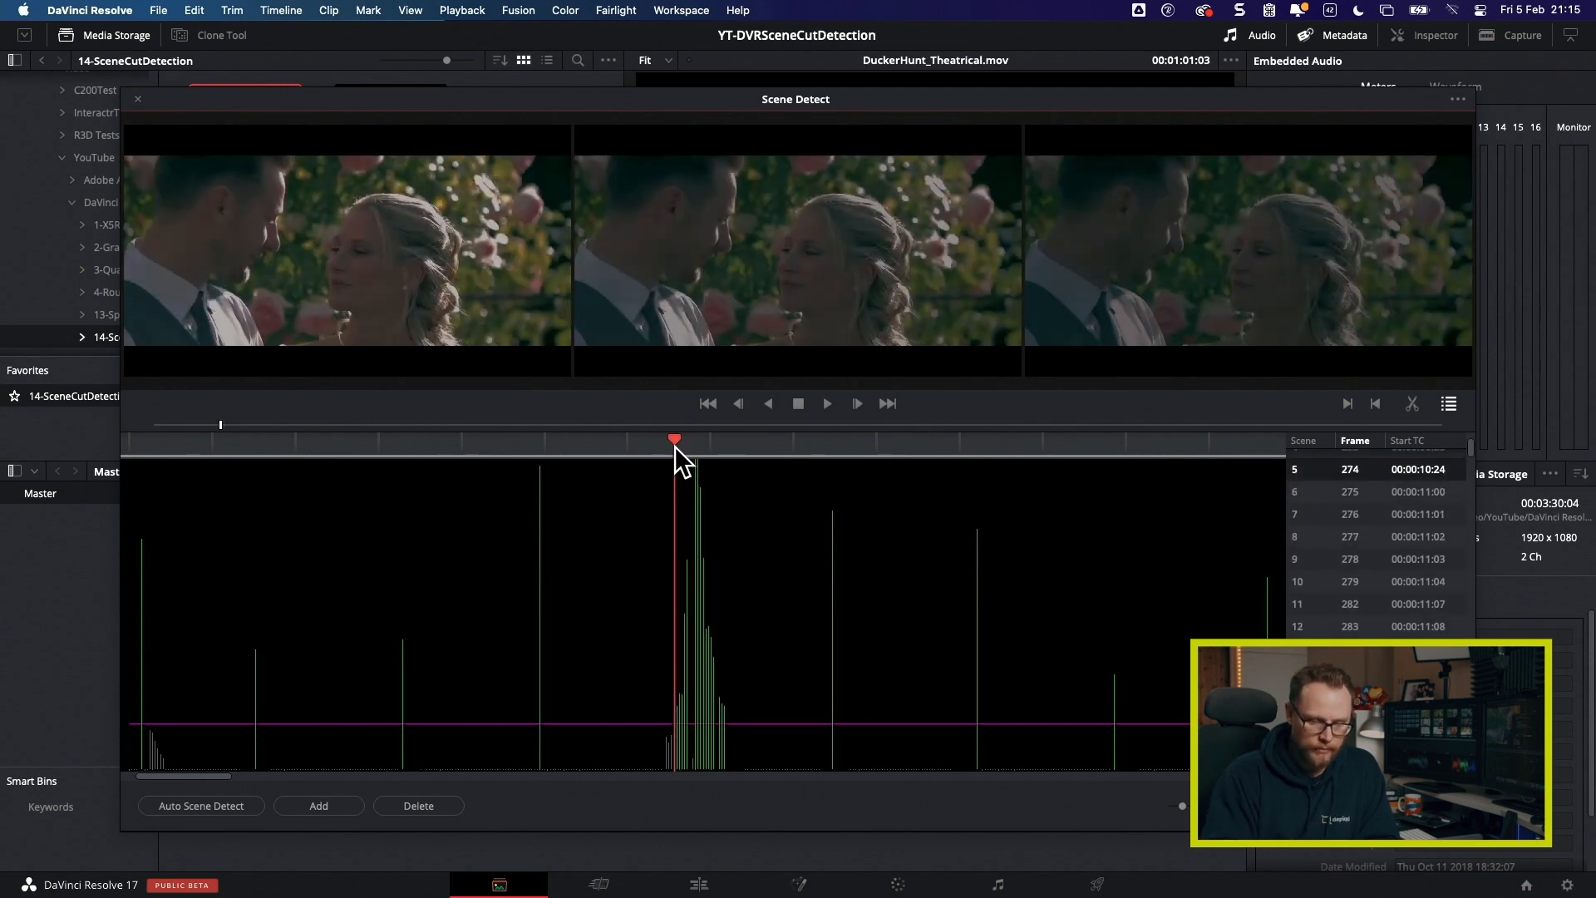
left_click_drag(675, 440, 663, 443)
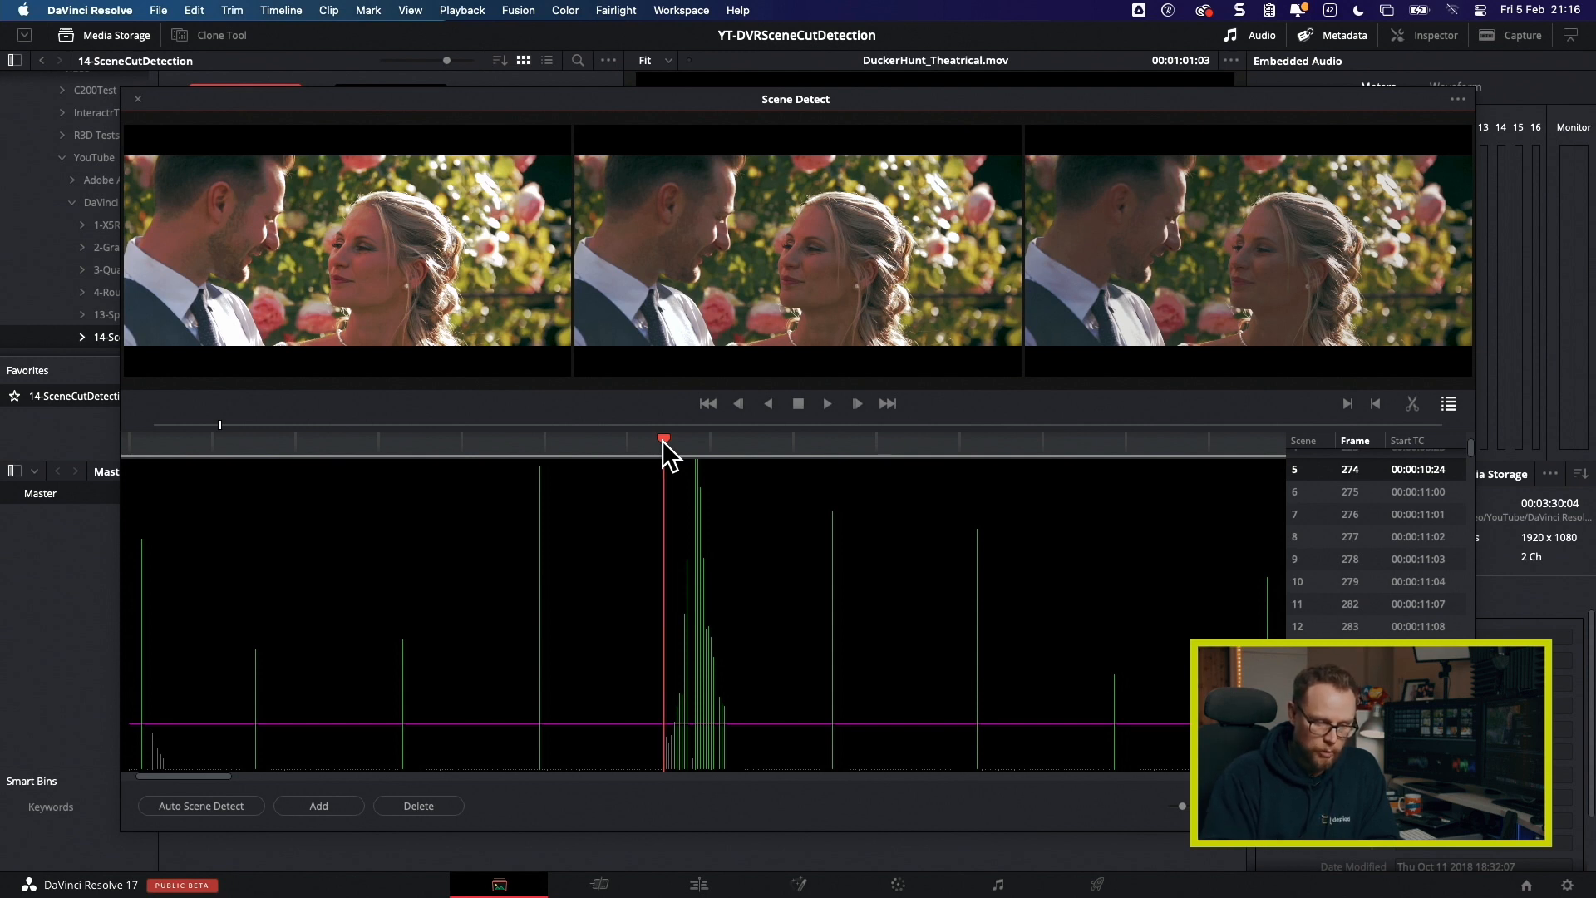
left_click_drag(662, 441, 660, 440)
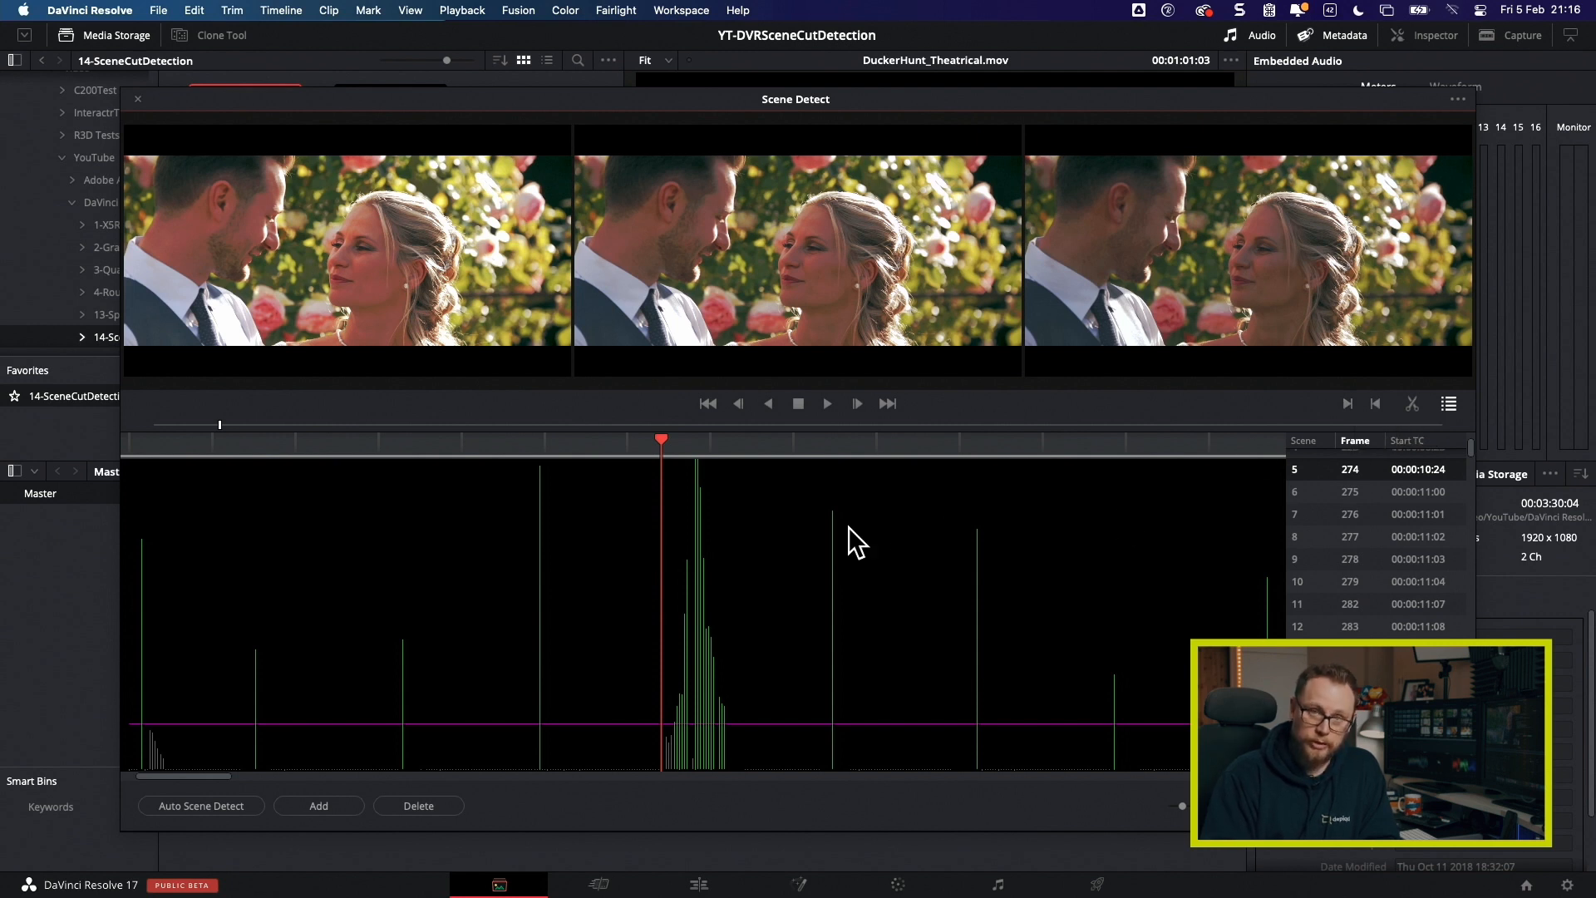
key("i")
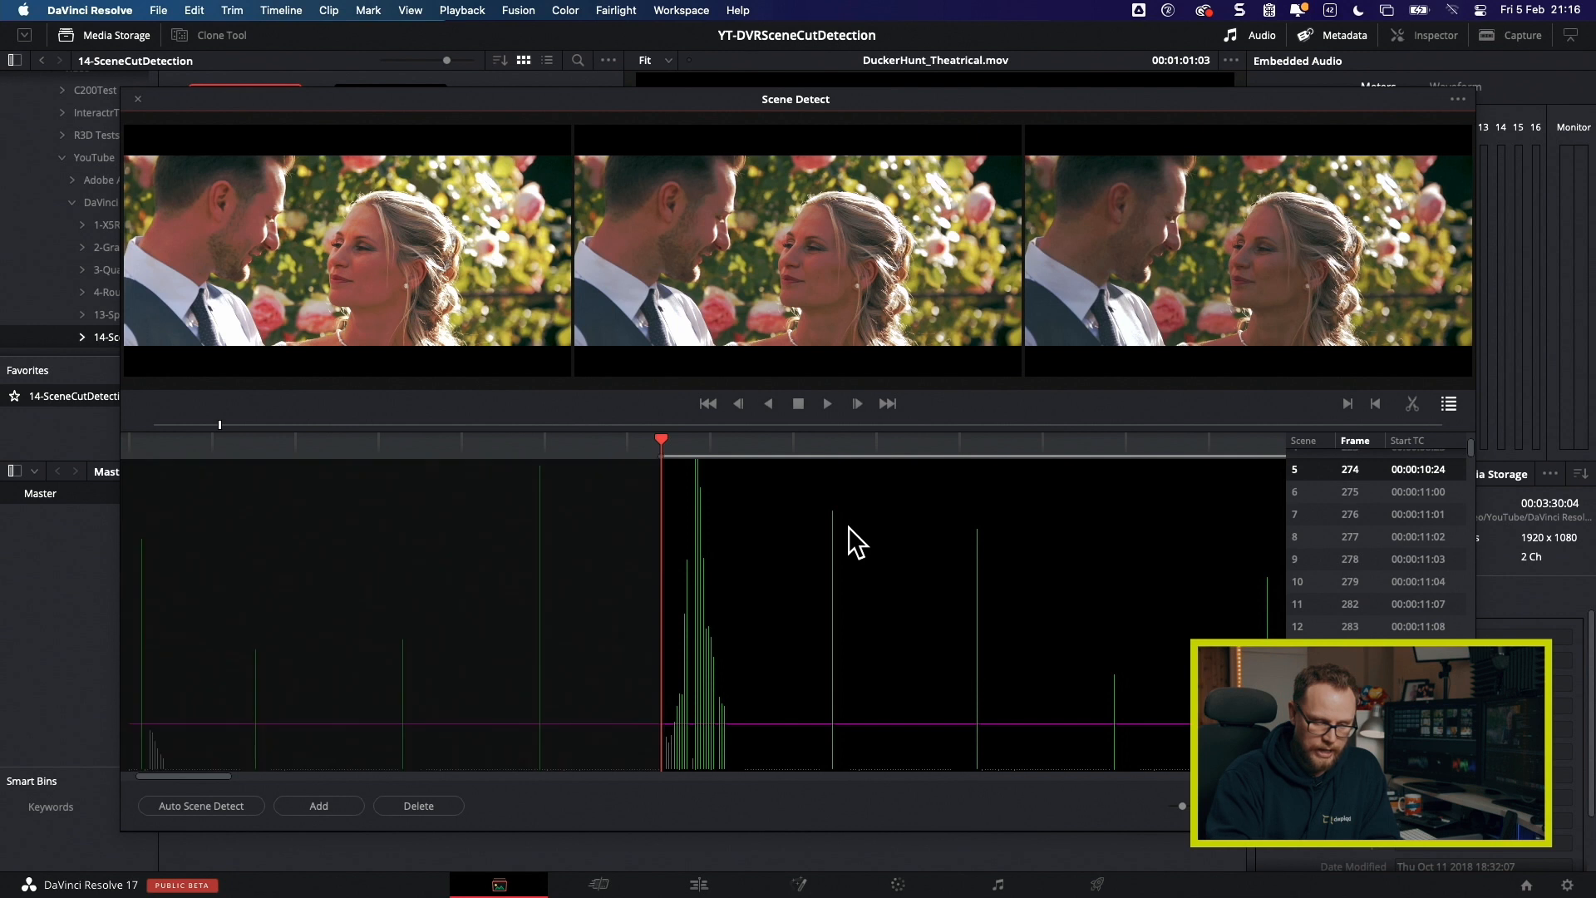
left_click(736, 447)
key("o")
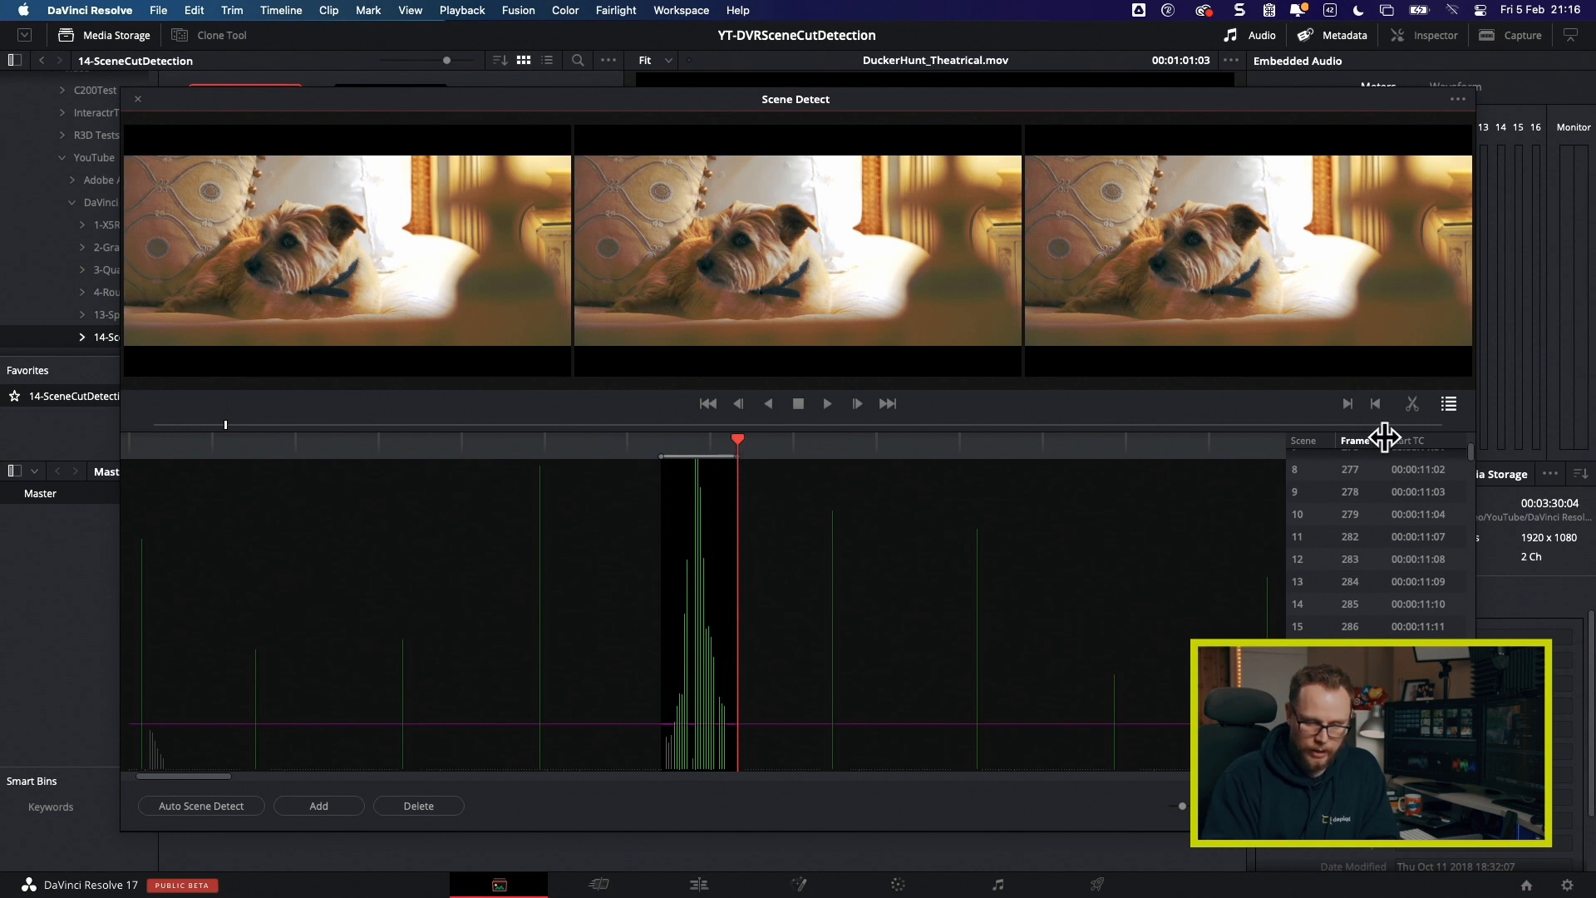
left_click(1413, 405)
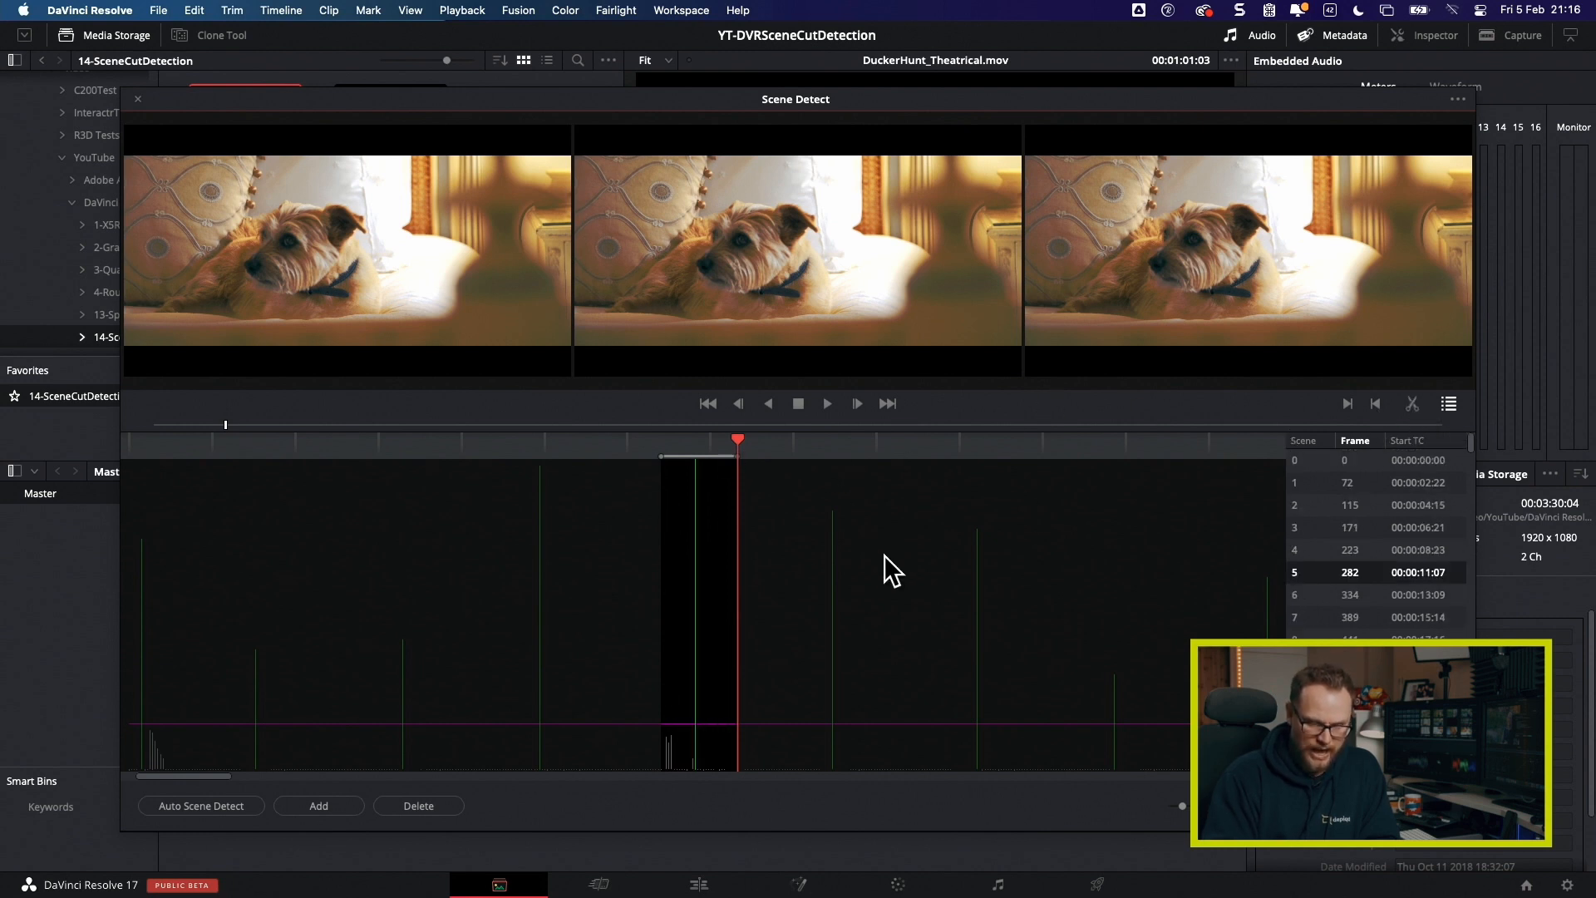
Step: Examine the scene cut at frame 282 up close by comparing the frames directly before and after it
left_click(699, 437)
left_click(695, 437)
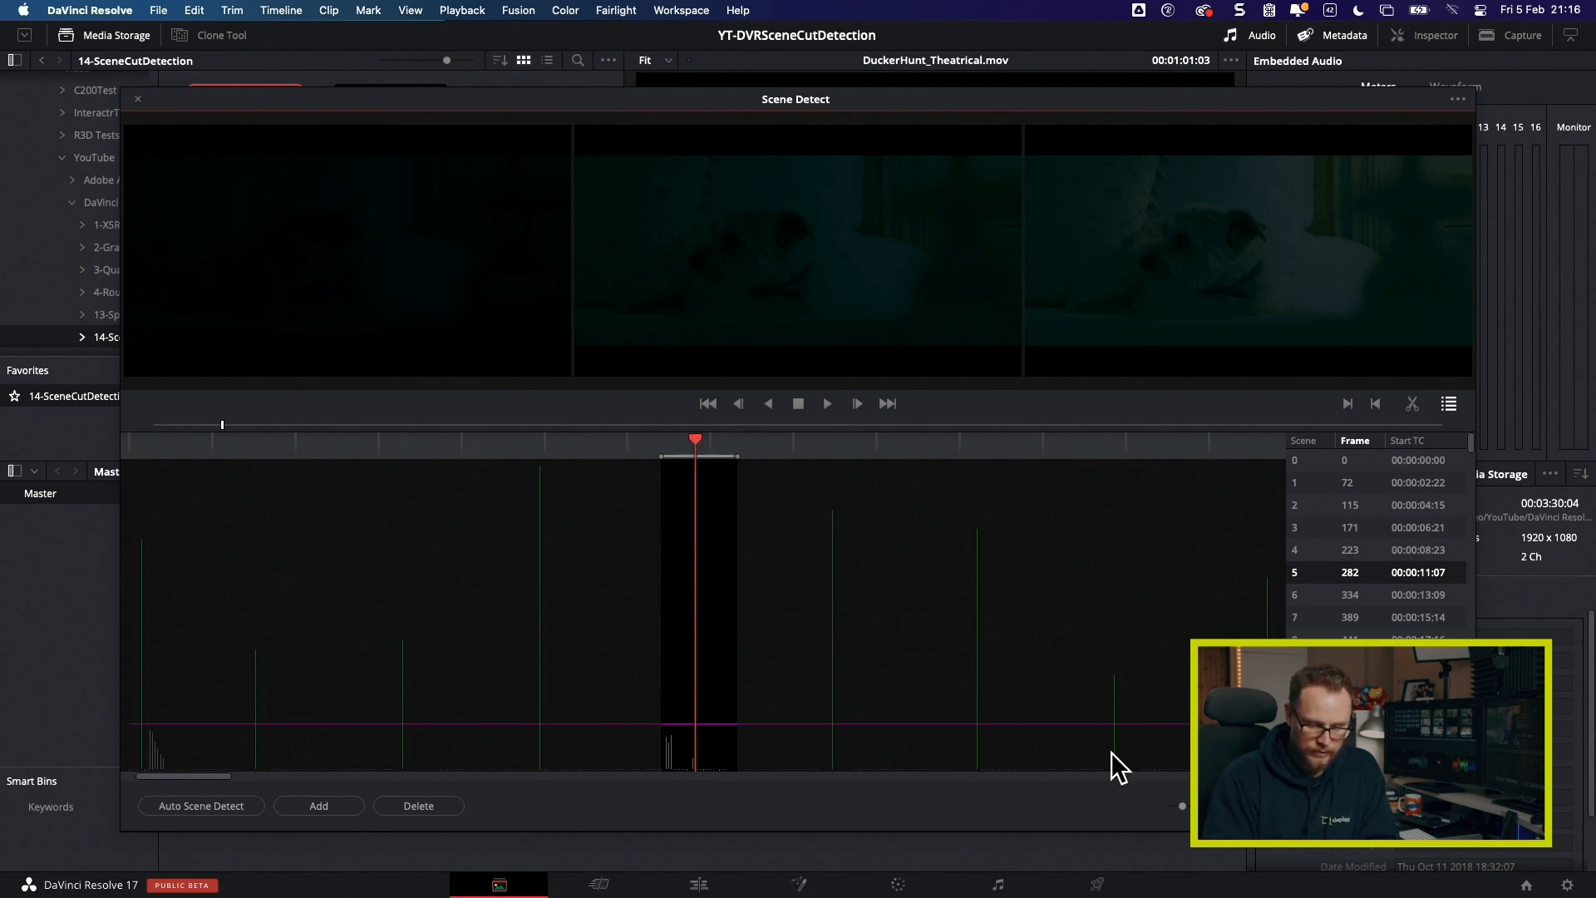
left_click_drag(1182, 805, 1204, 806)
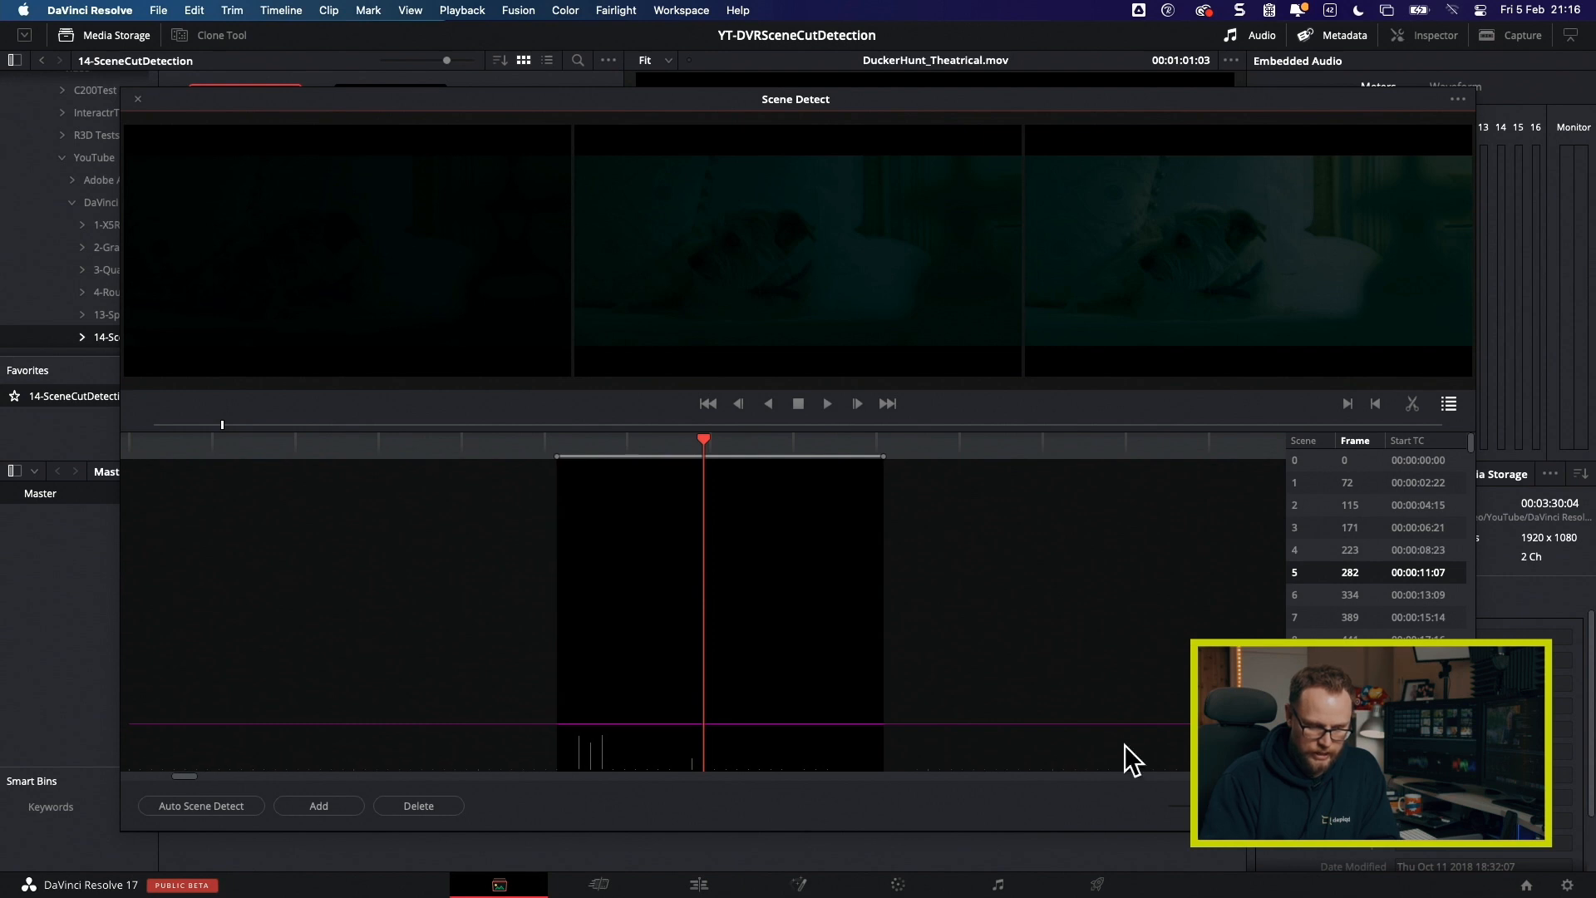
key("Left")
key("Right")
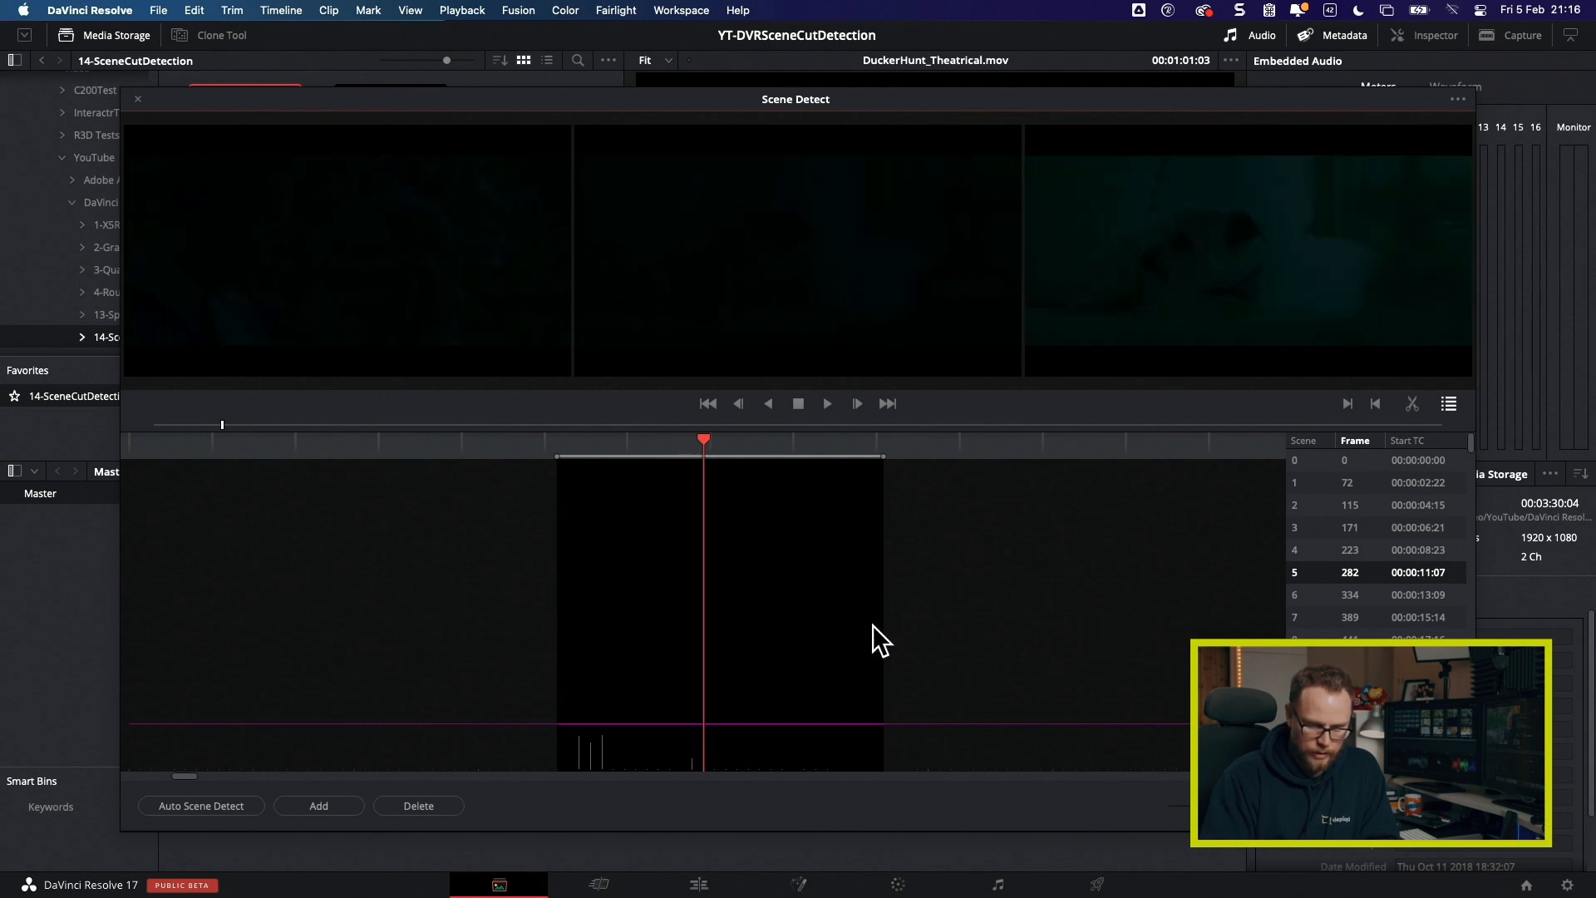
key("Left")
key("Right")
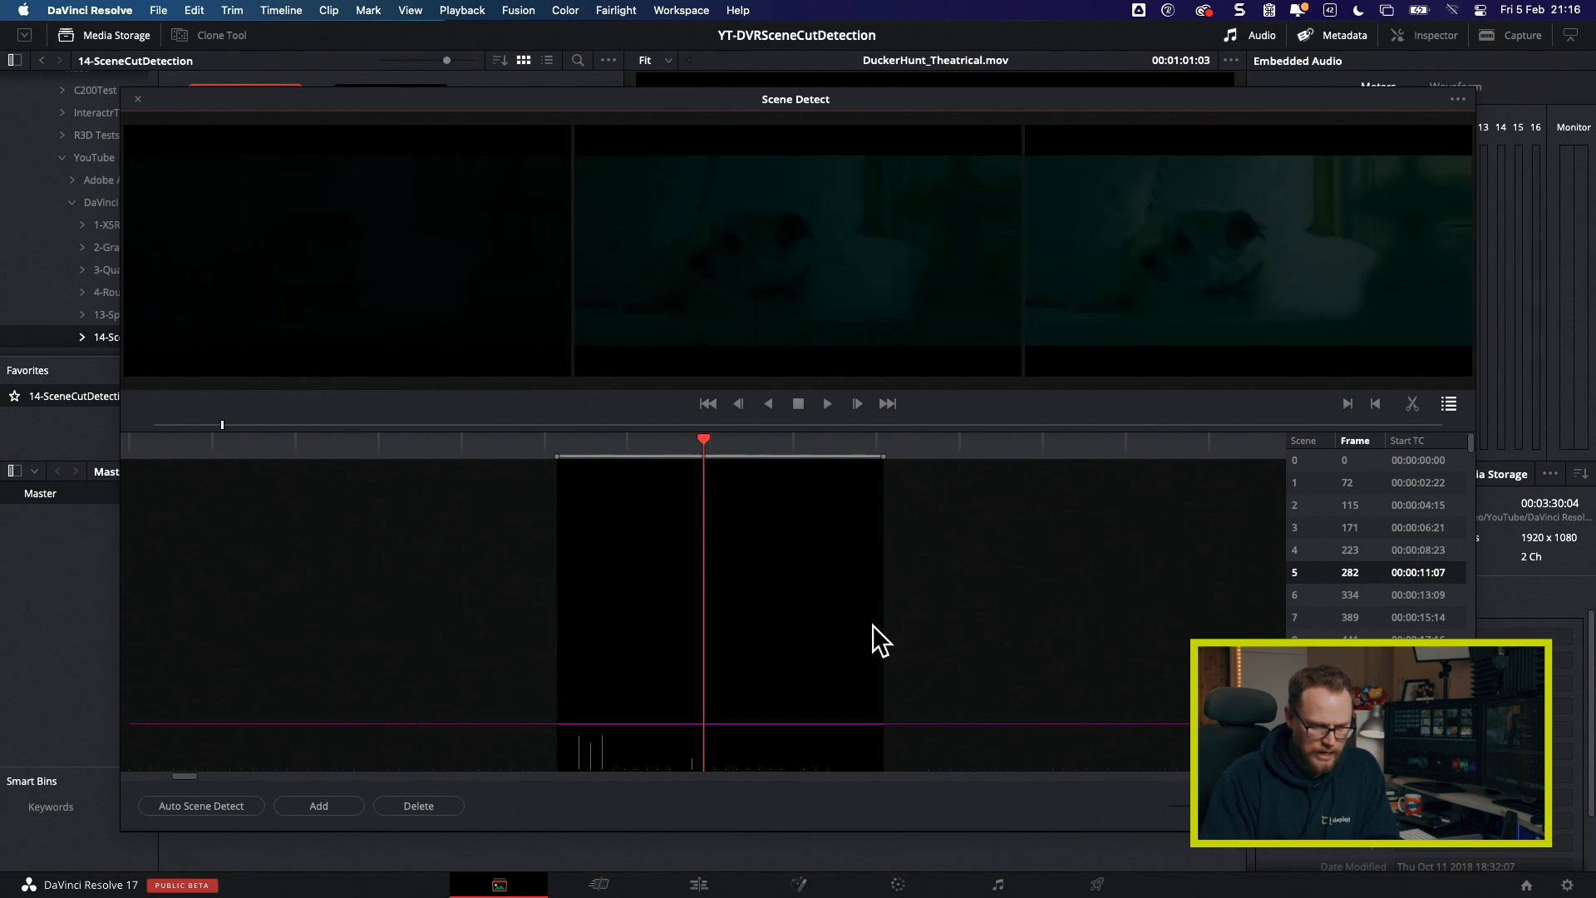
key("Right")
key("Left")
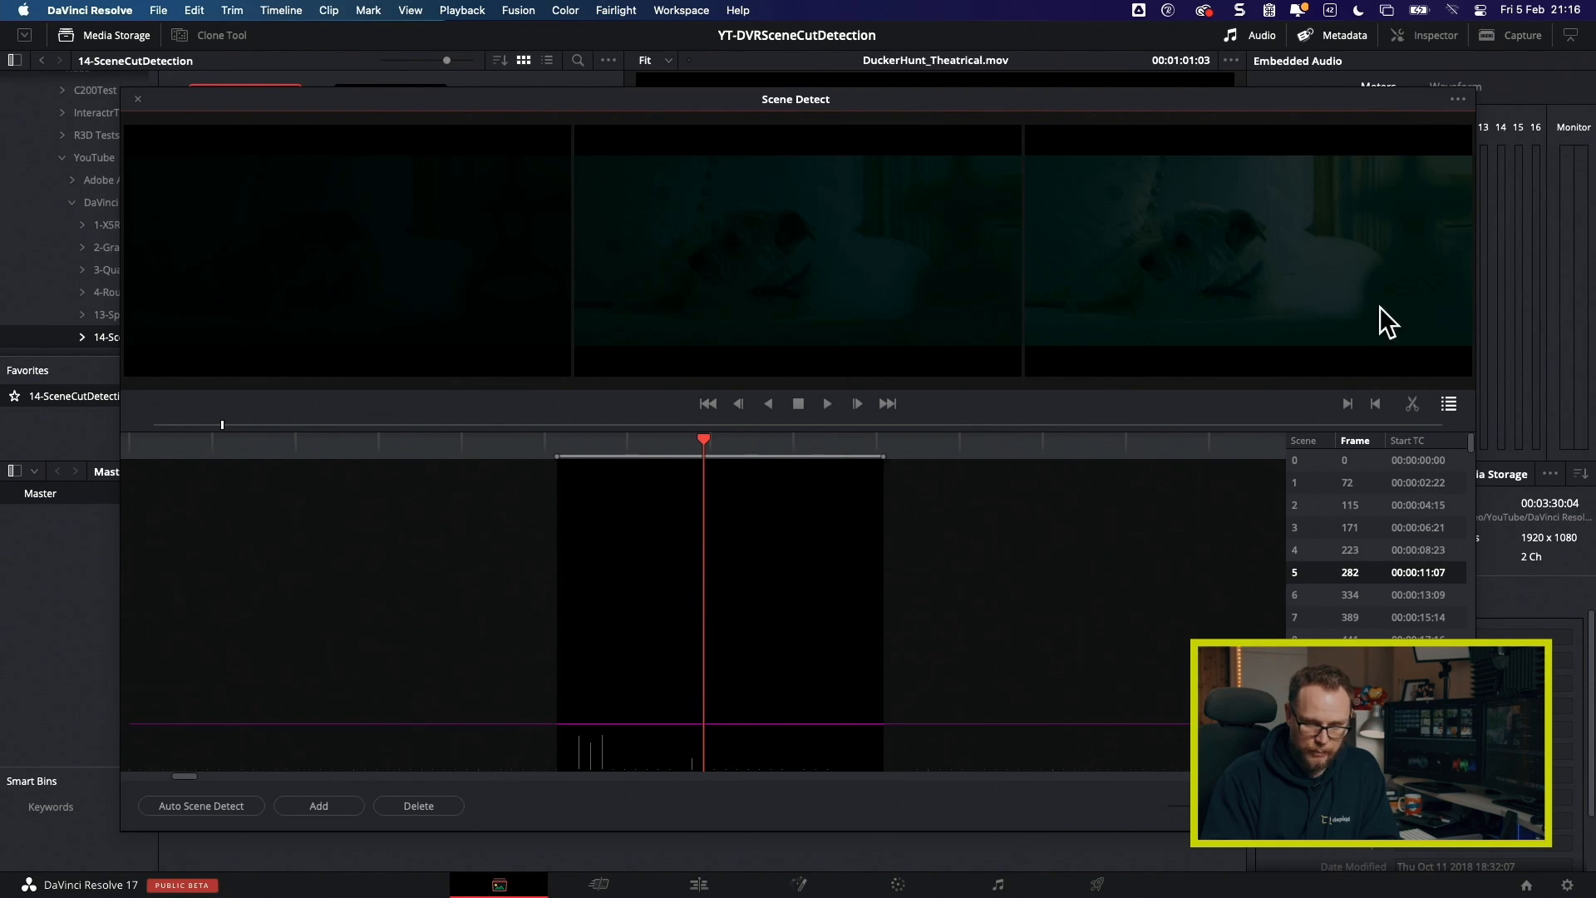
Step: Reset the in and out marks so the range covers the whole clip again
left_click(1457, 98)
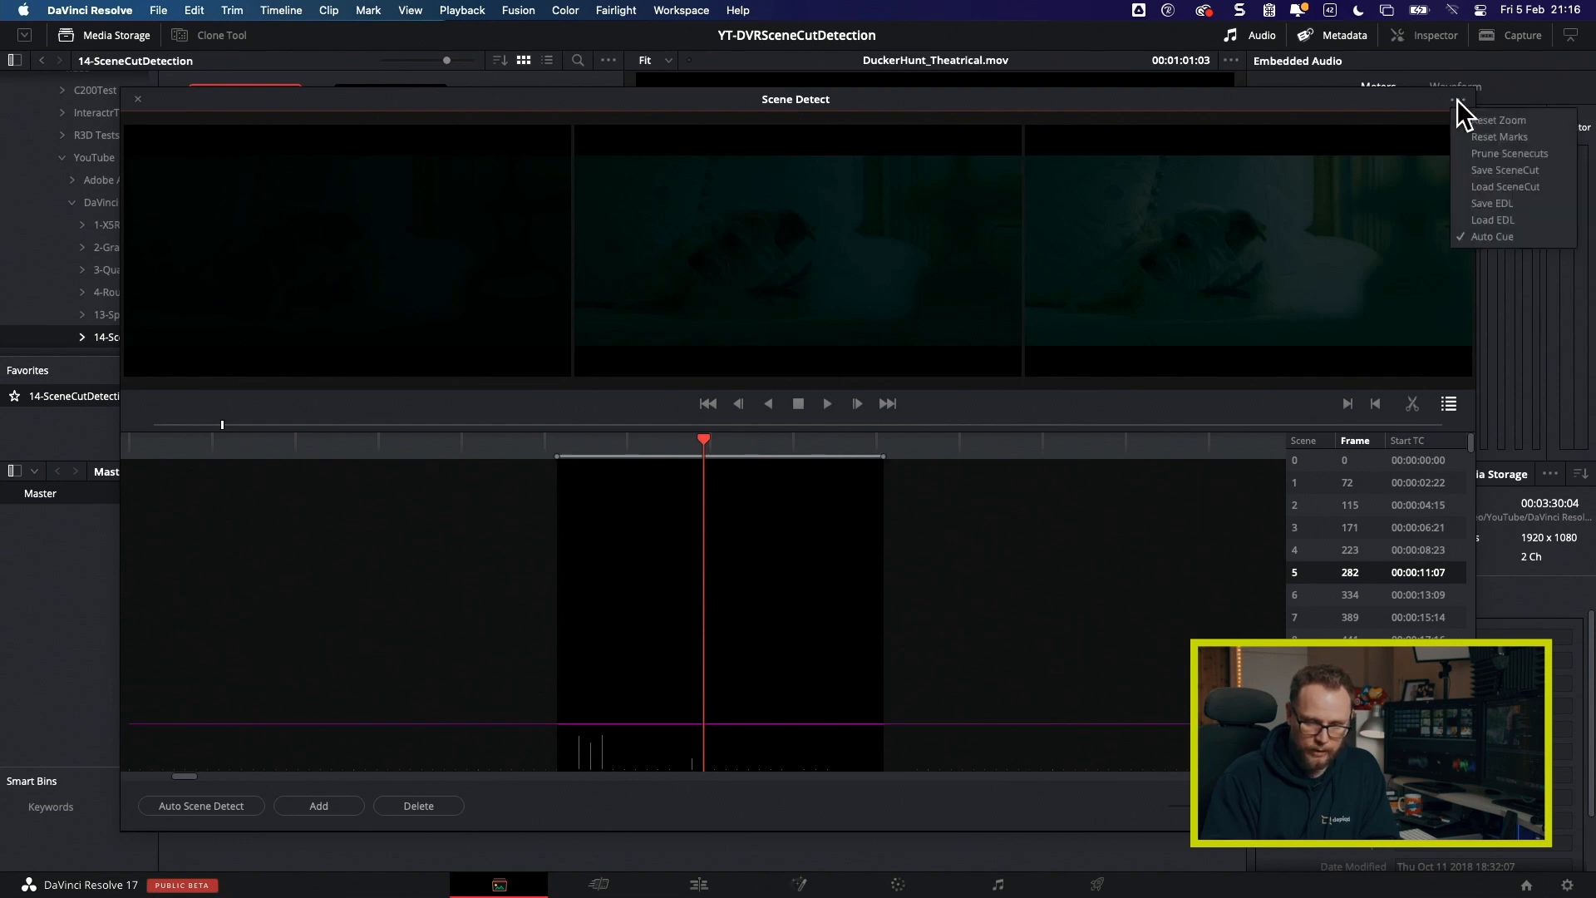
left_click(1478, 131)
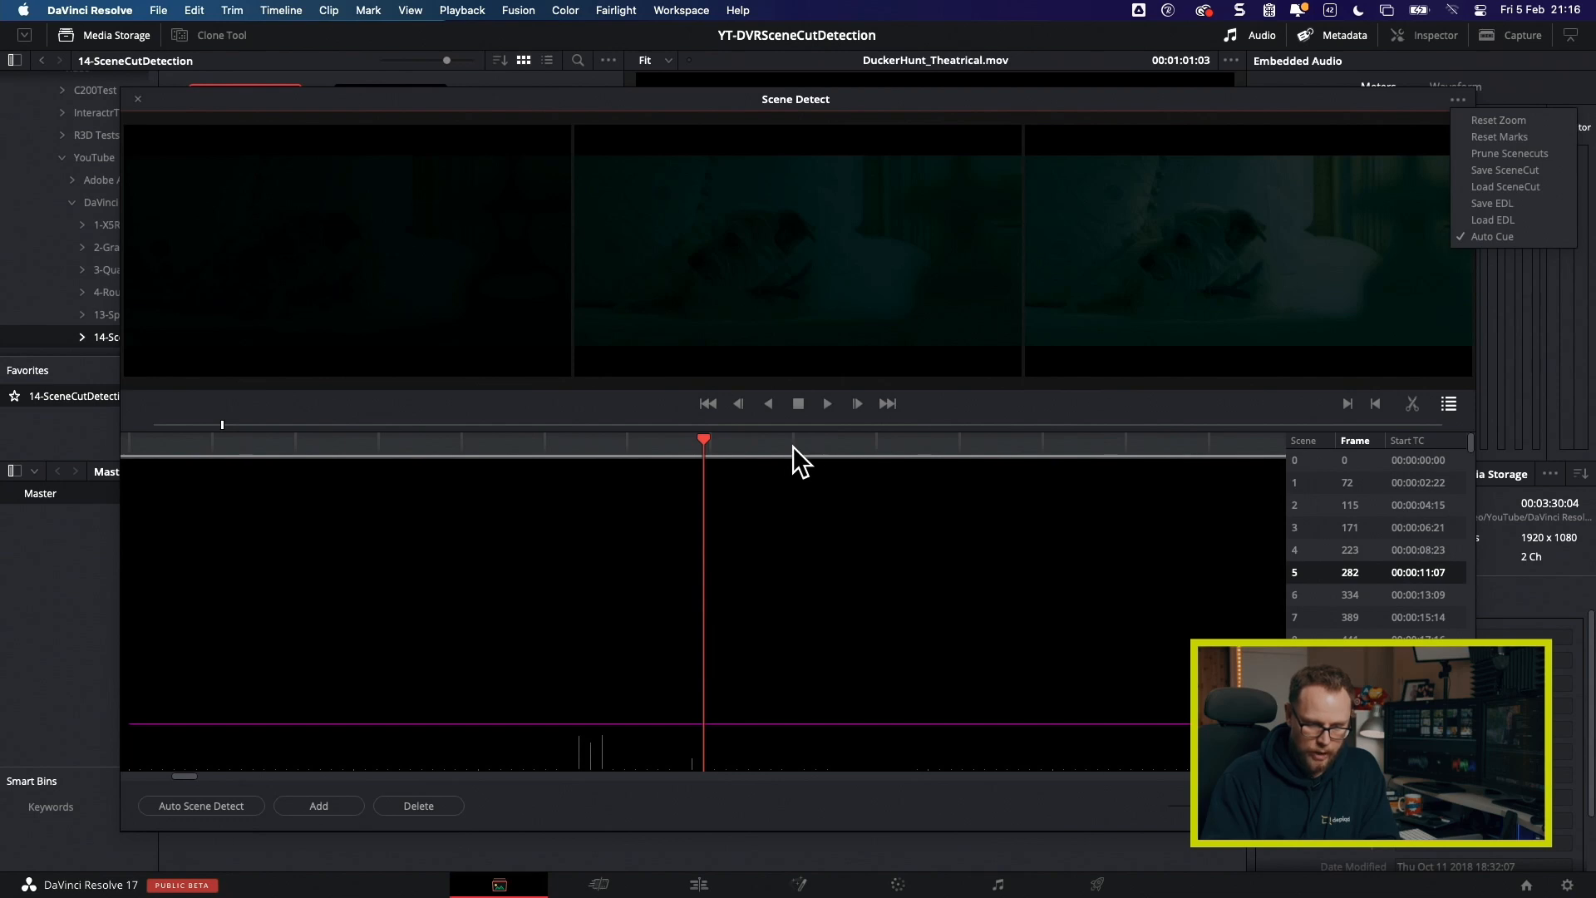
left_click(761, 578)
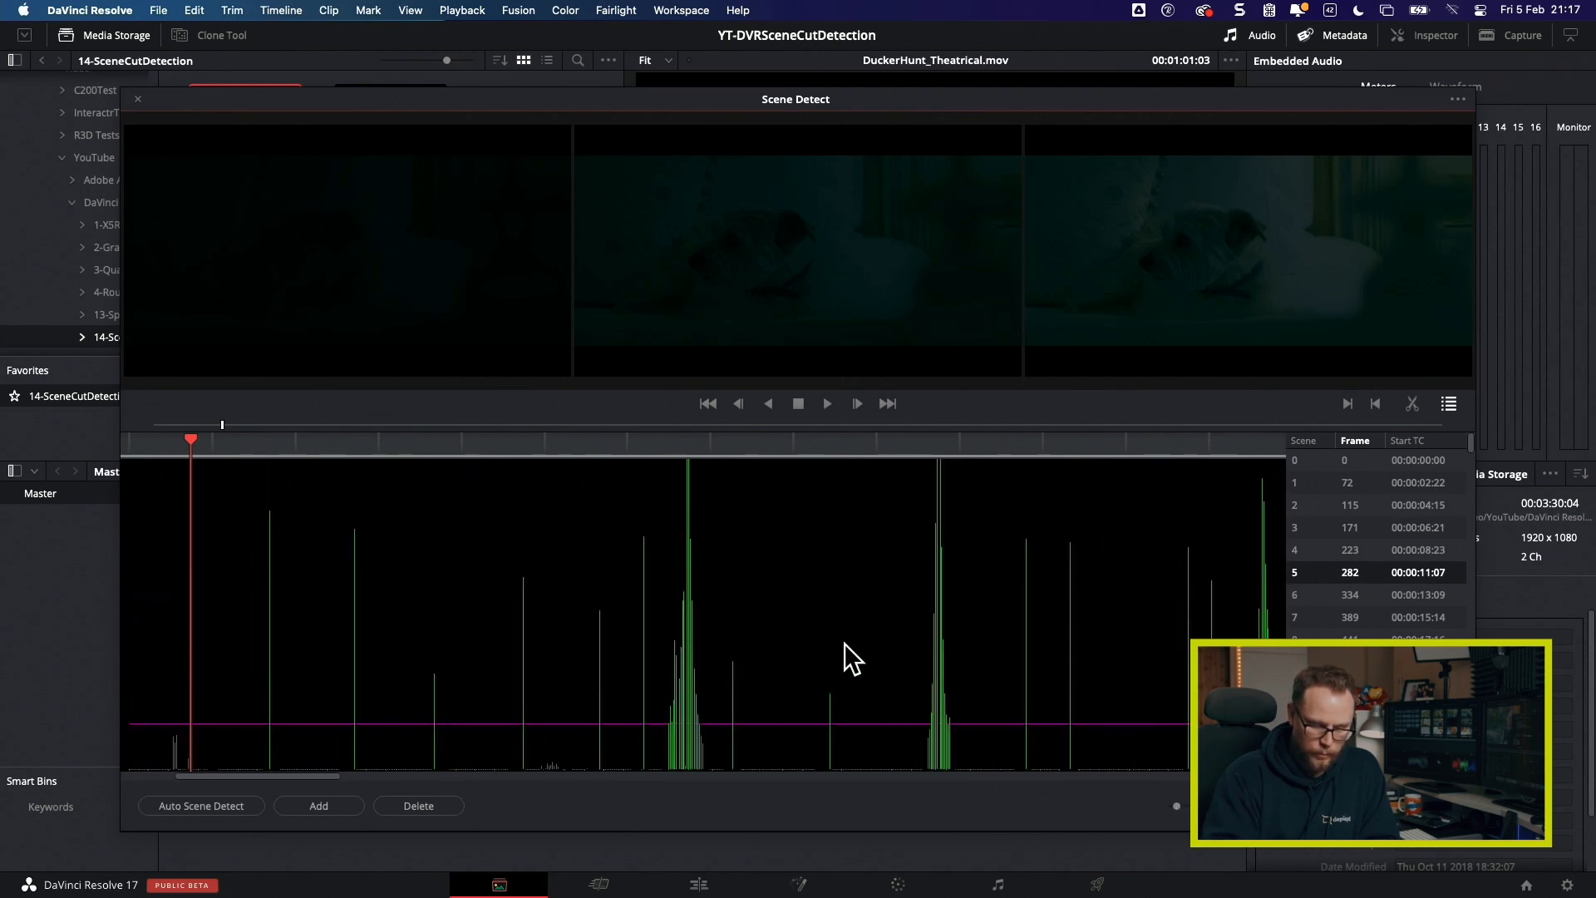
Step: Step through the scenes following frame 282, including those at frames 334, 389 and 441, to check their cuts
key("Down")
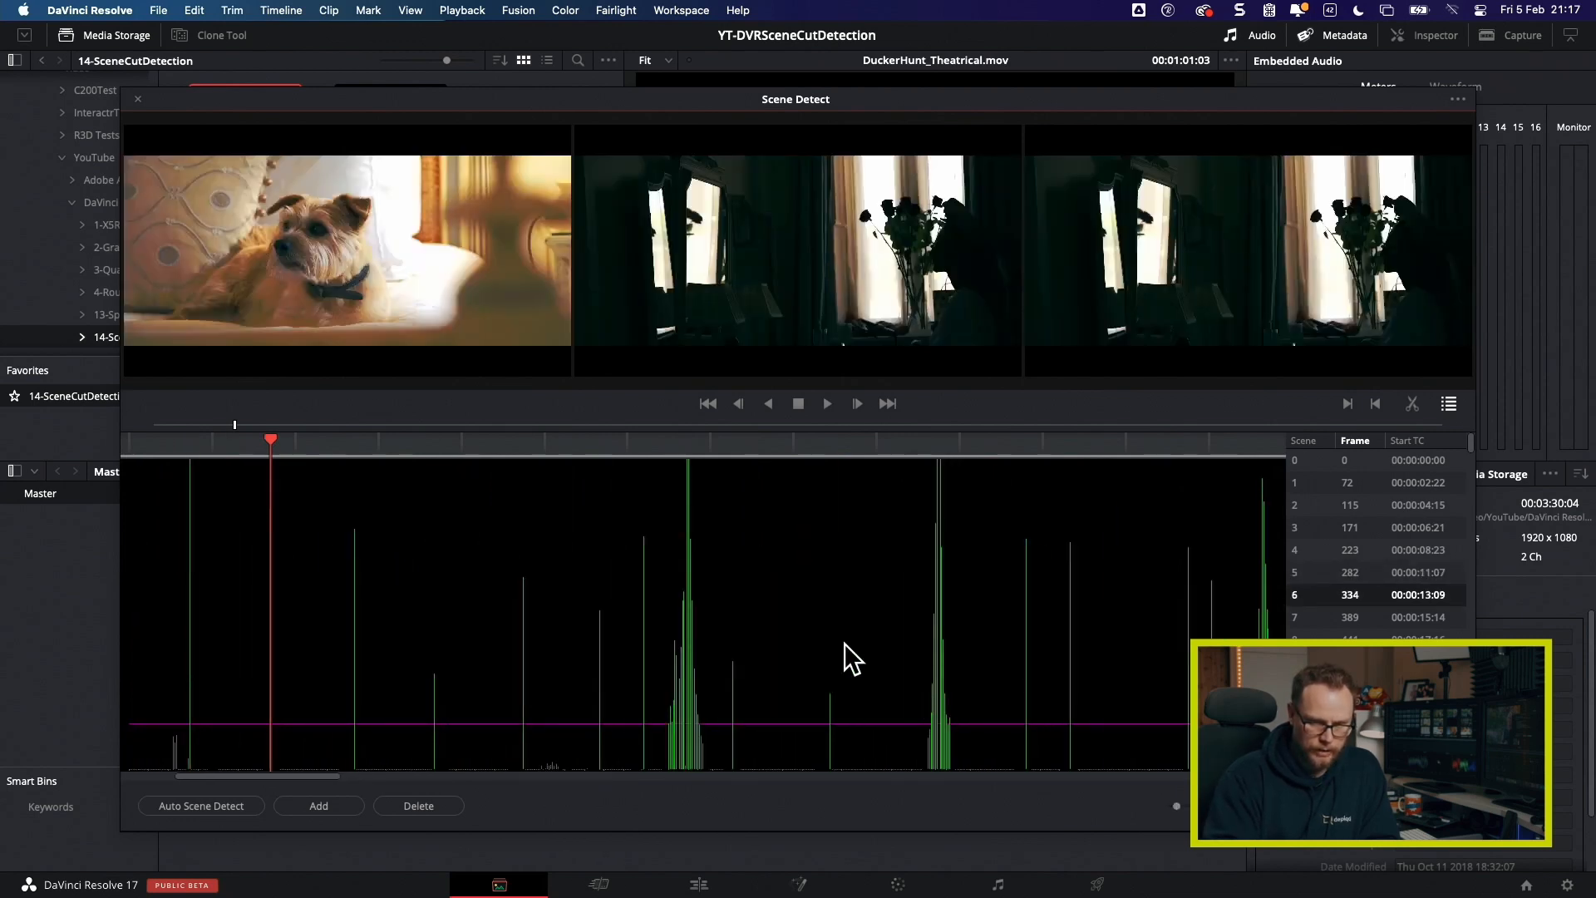
key("Down")
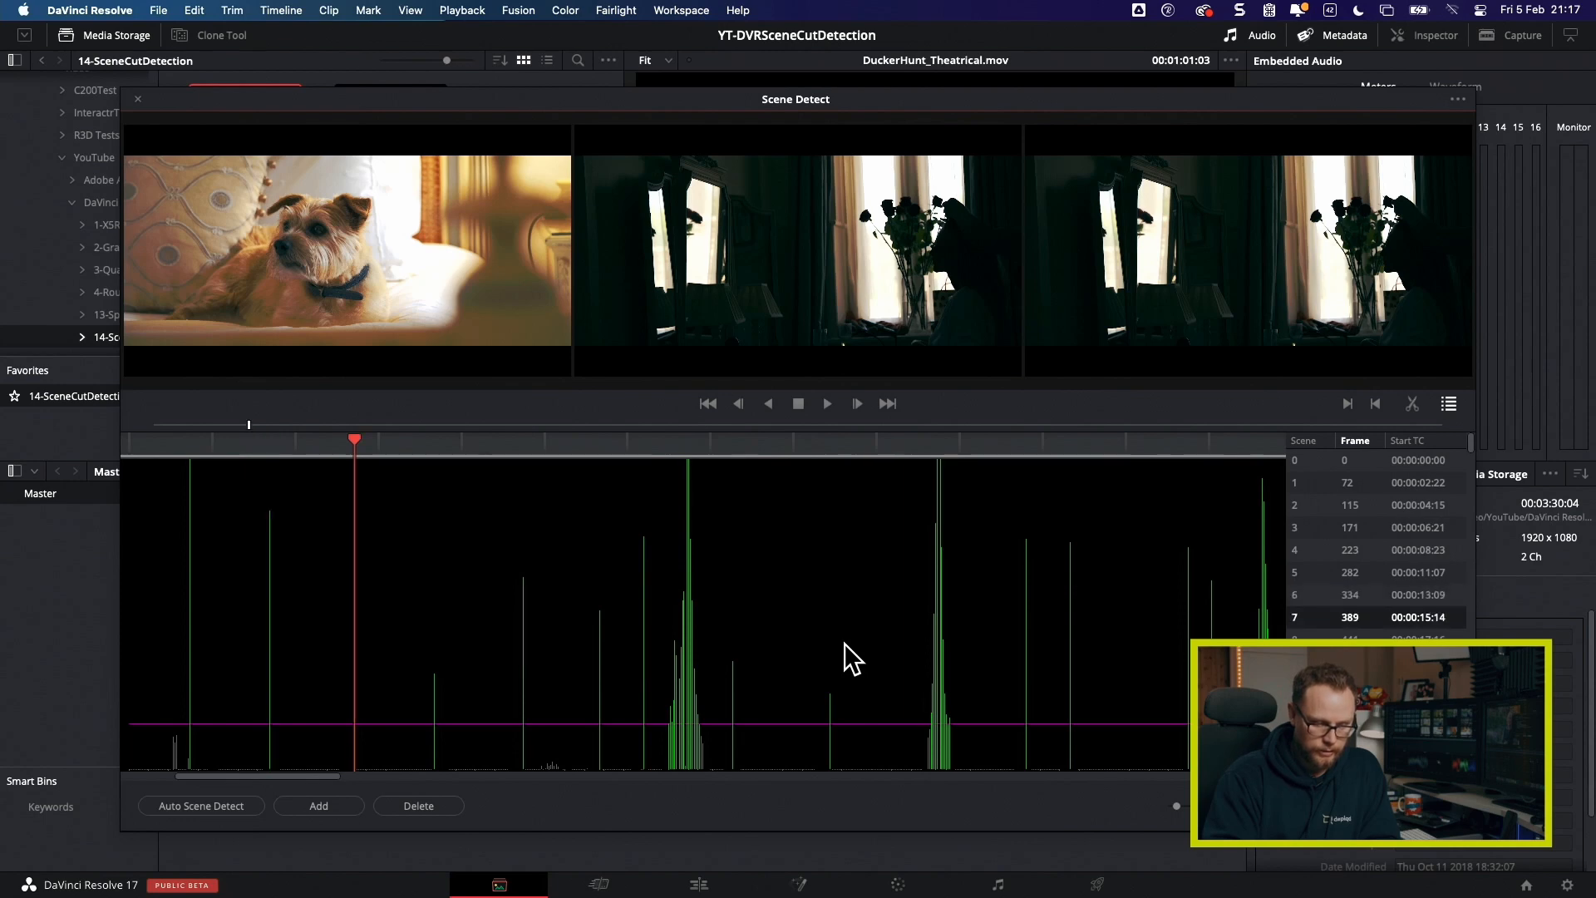
key("Down")
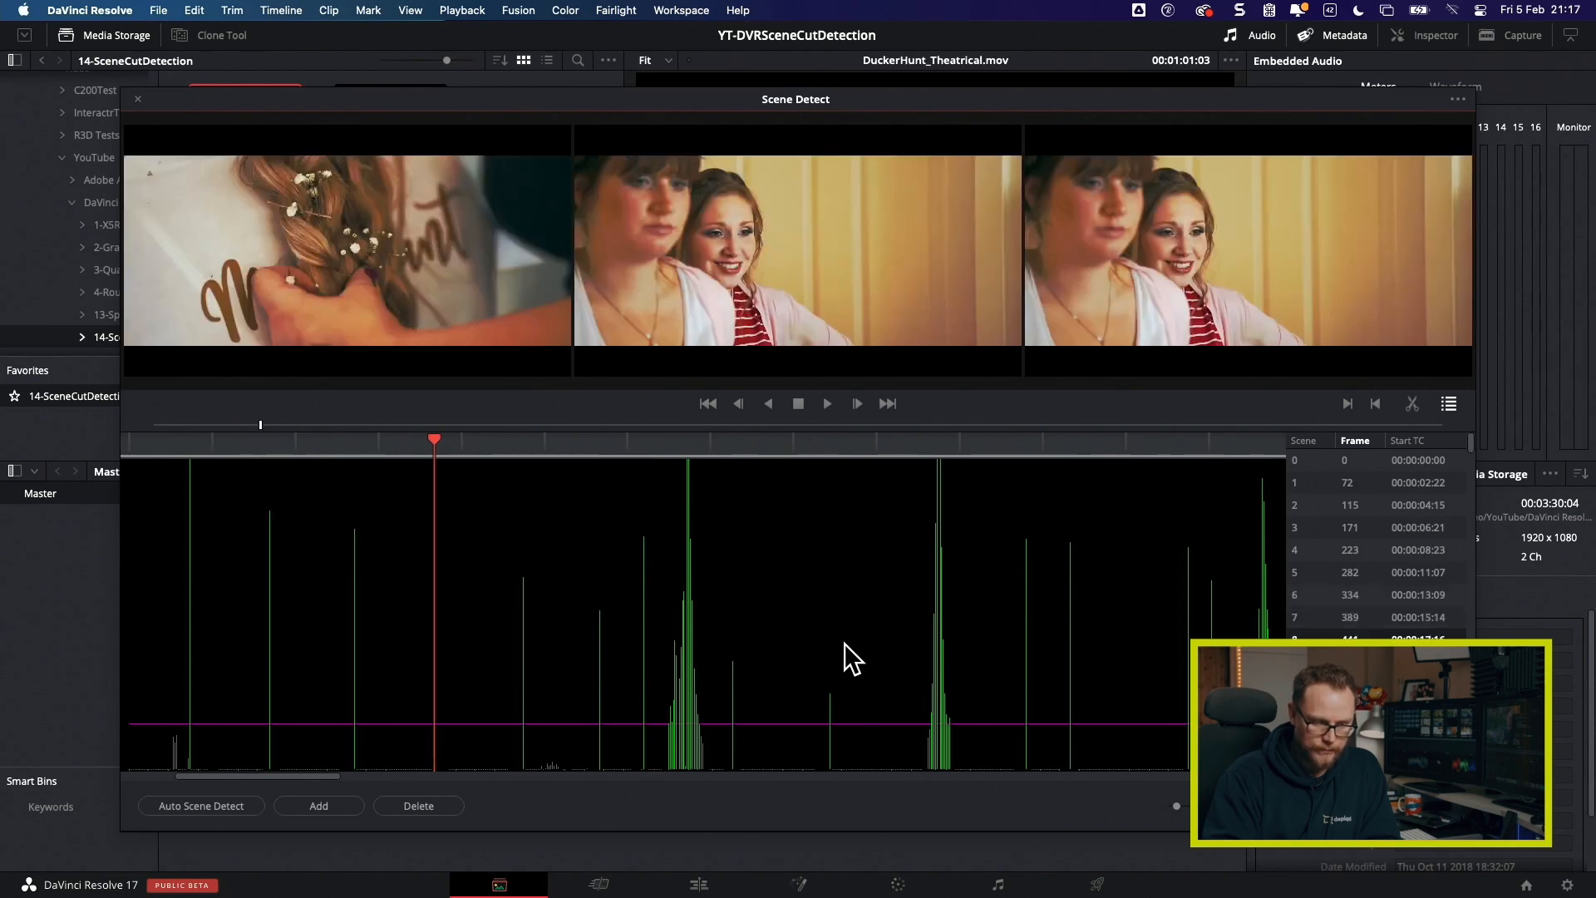
key("Down")
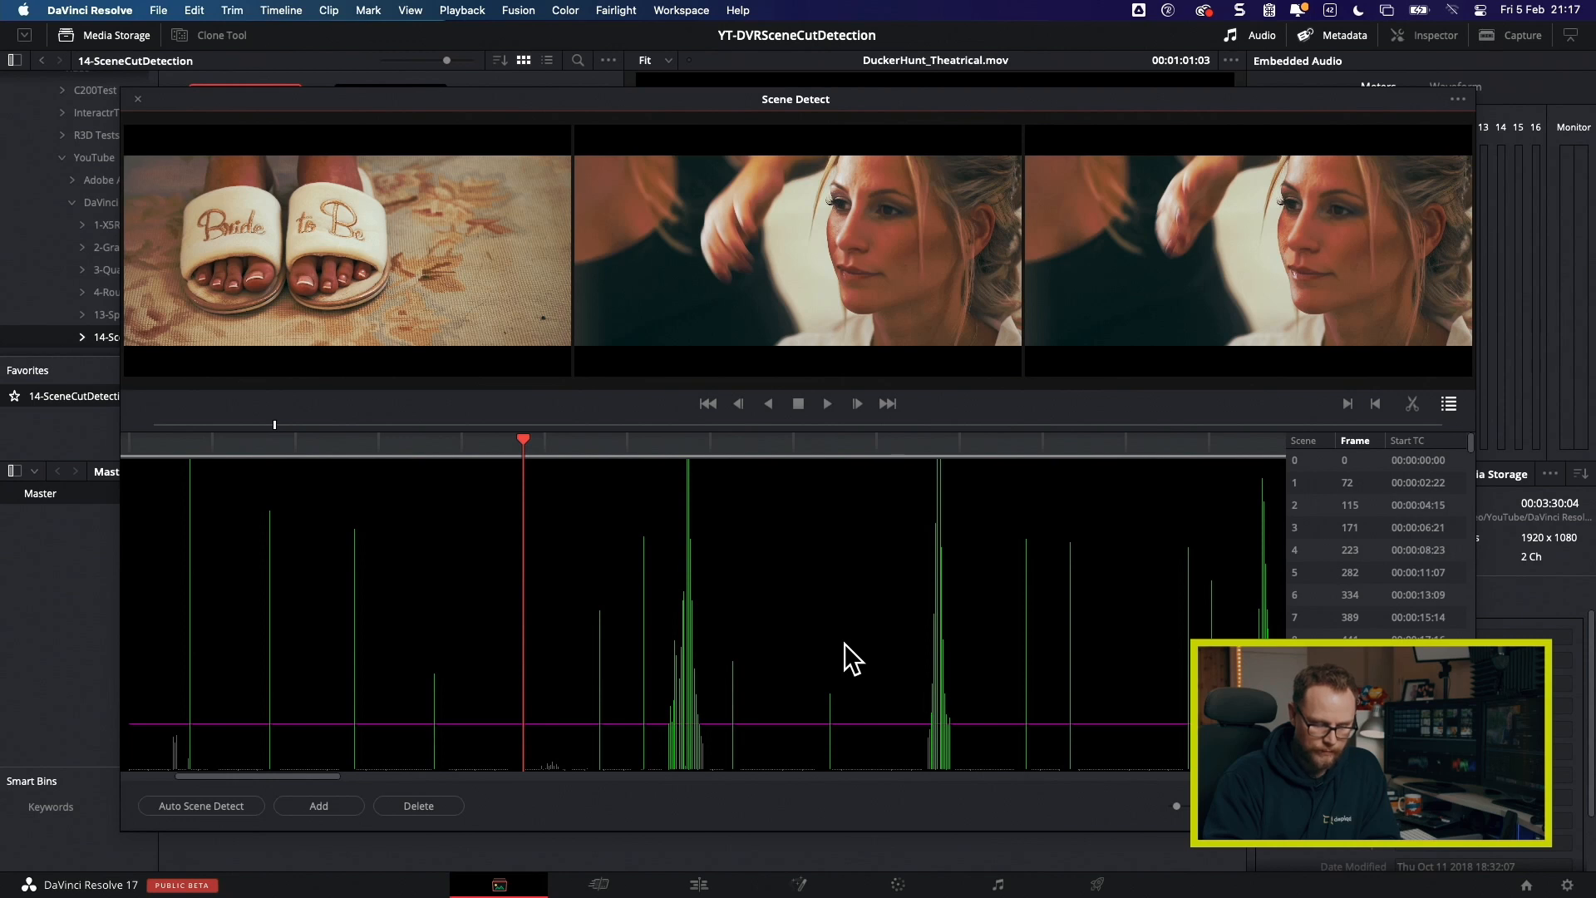
Step: Find the missed cut to the "Bride to Be" slippers after frame 441 and add a scene there
key("Up")
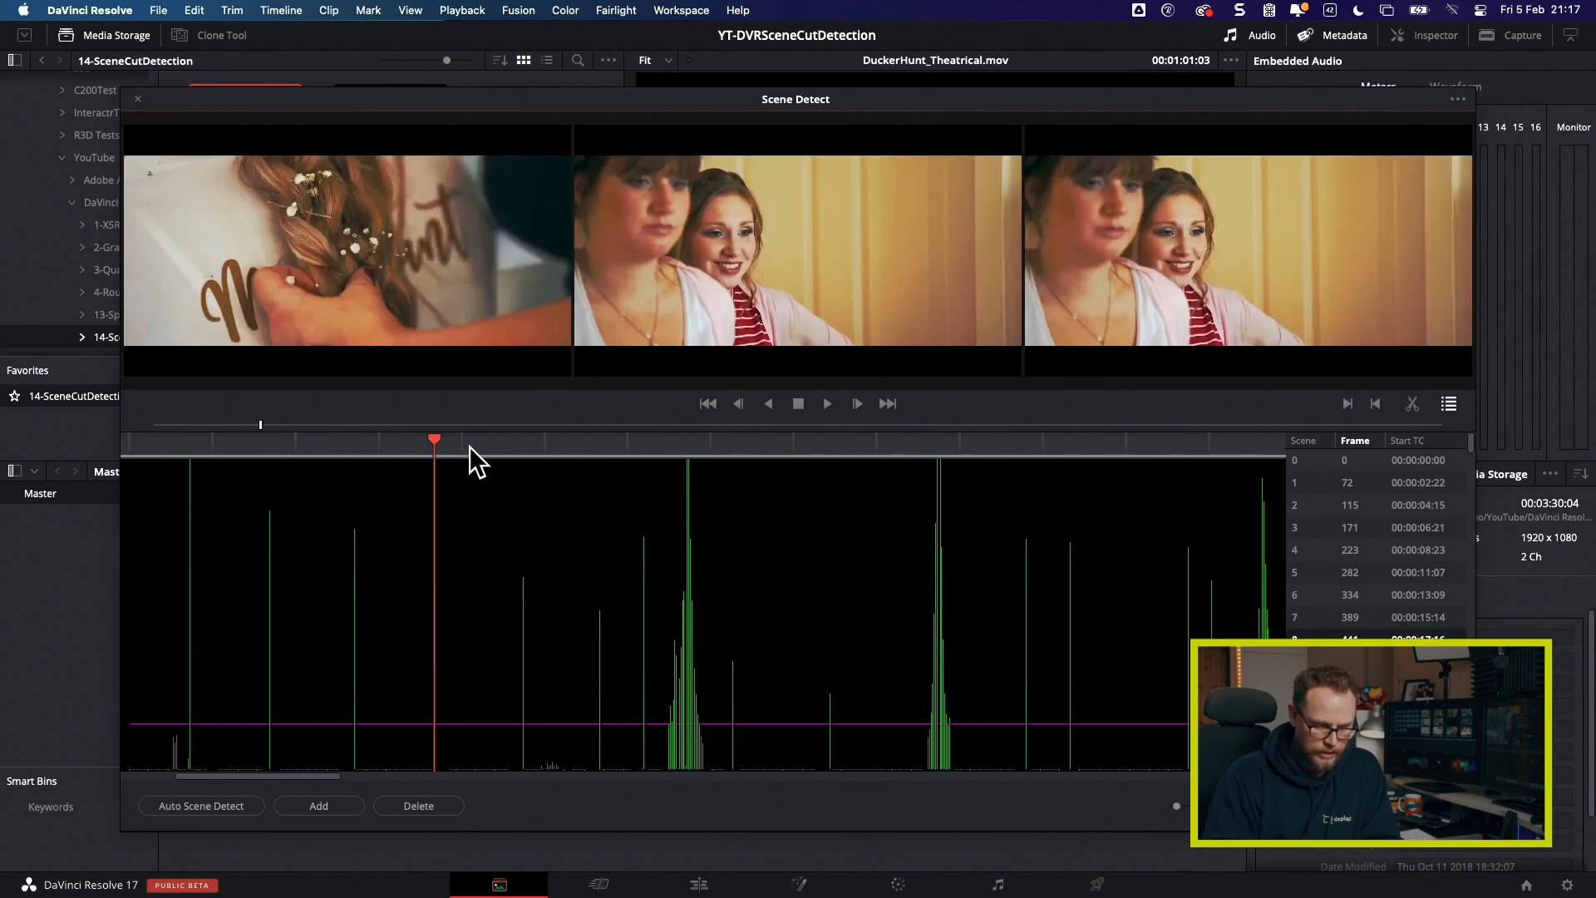
left_click_drag(464, 446, 494, 442)
key("Left")
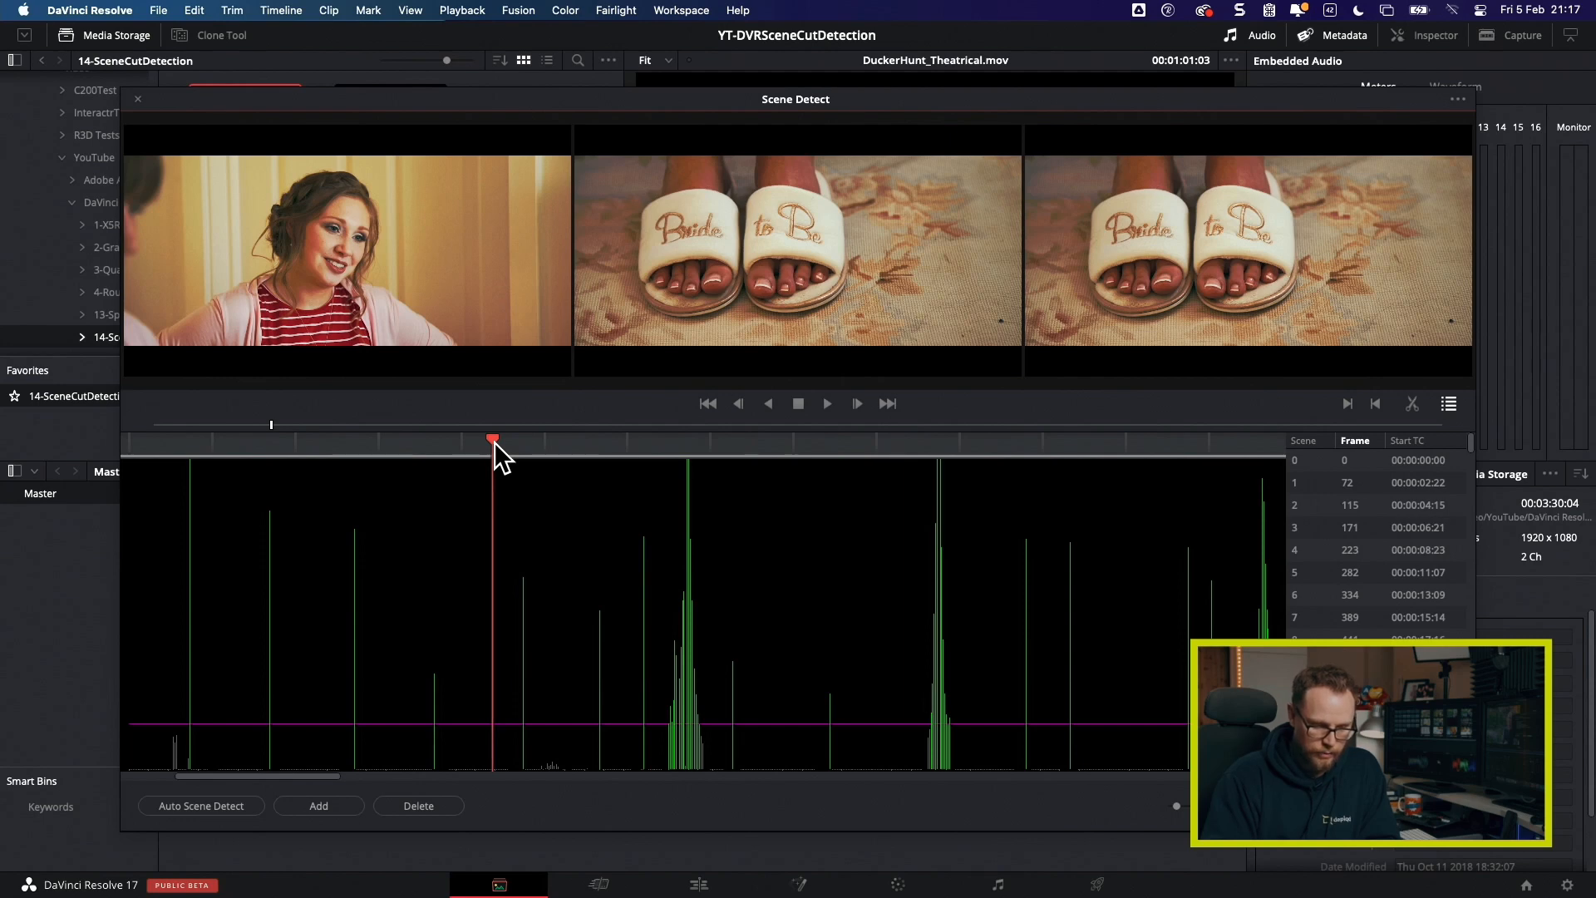
Step: Check the detected cuts that follow the slippers shot, including the cut to the bridal shoes
left_click_drag(494, 442, 569, 448)
key("Down")
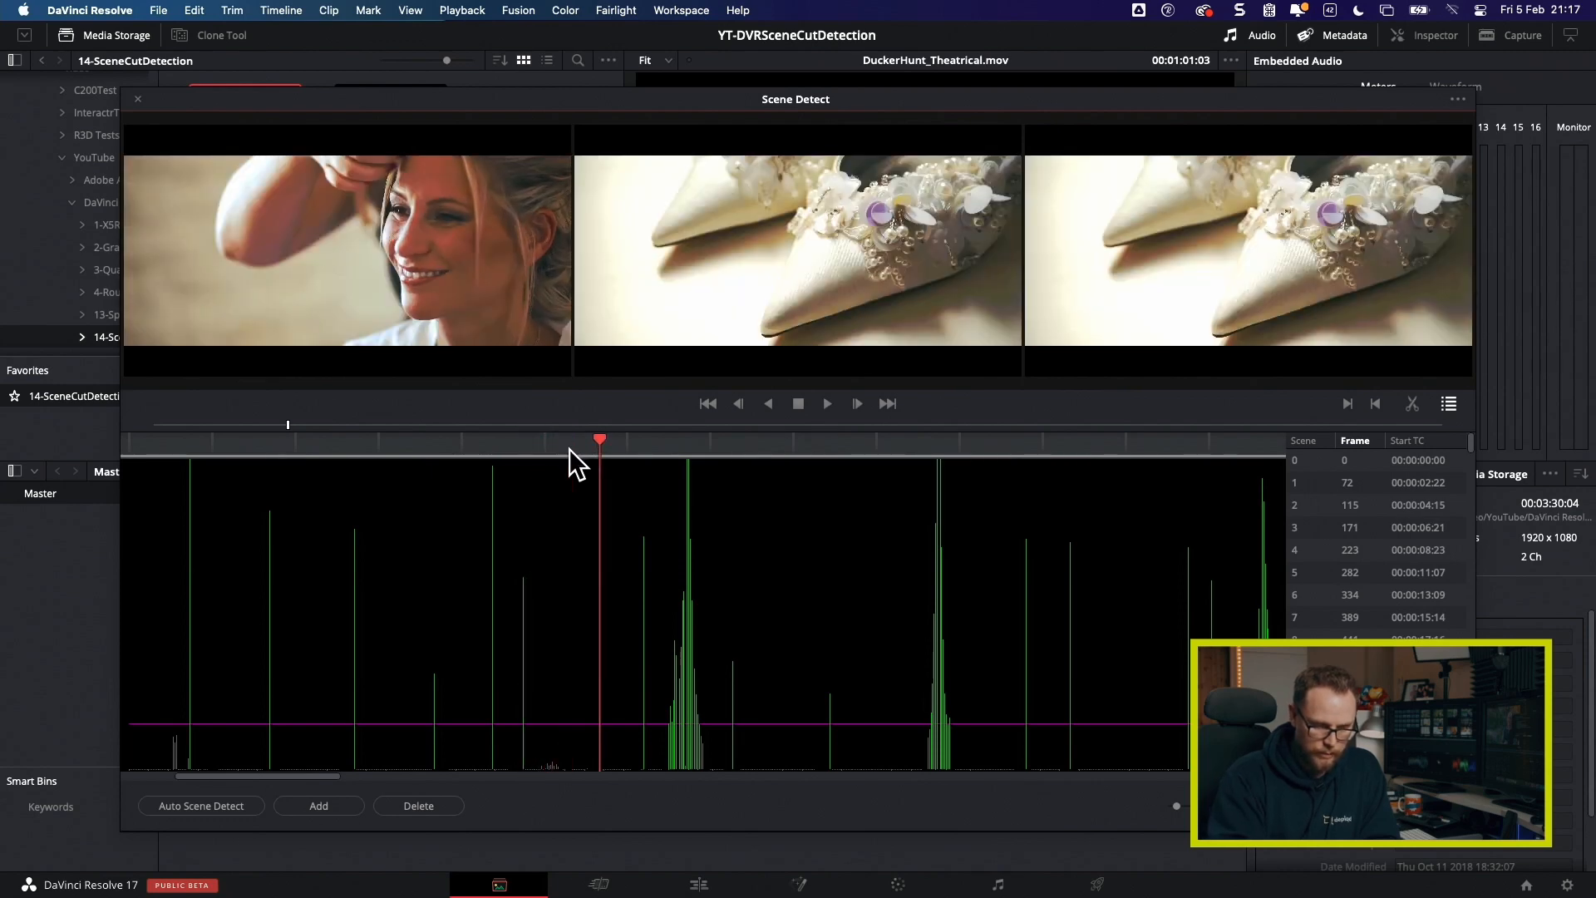
key("Down")
Step: Mark the range around the fade between the hanging dress and the pink rose, and prune its false scene cuts
key("space")
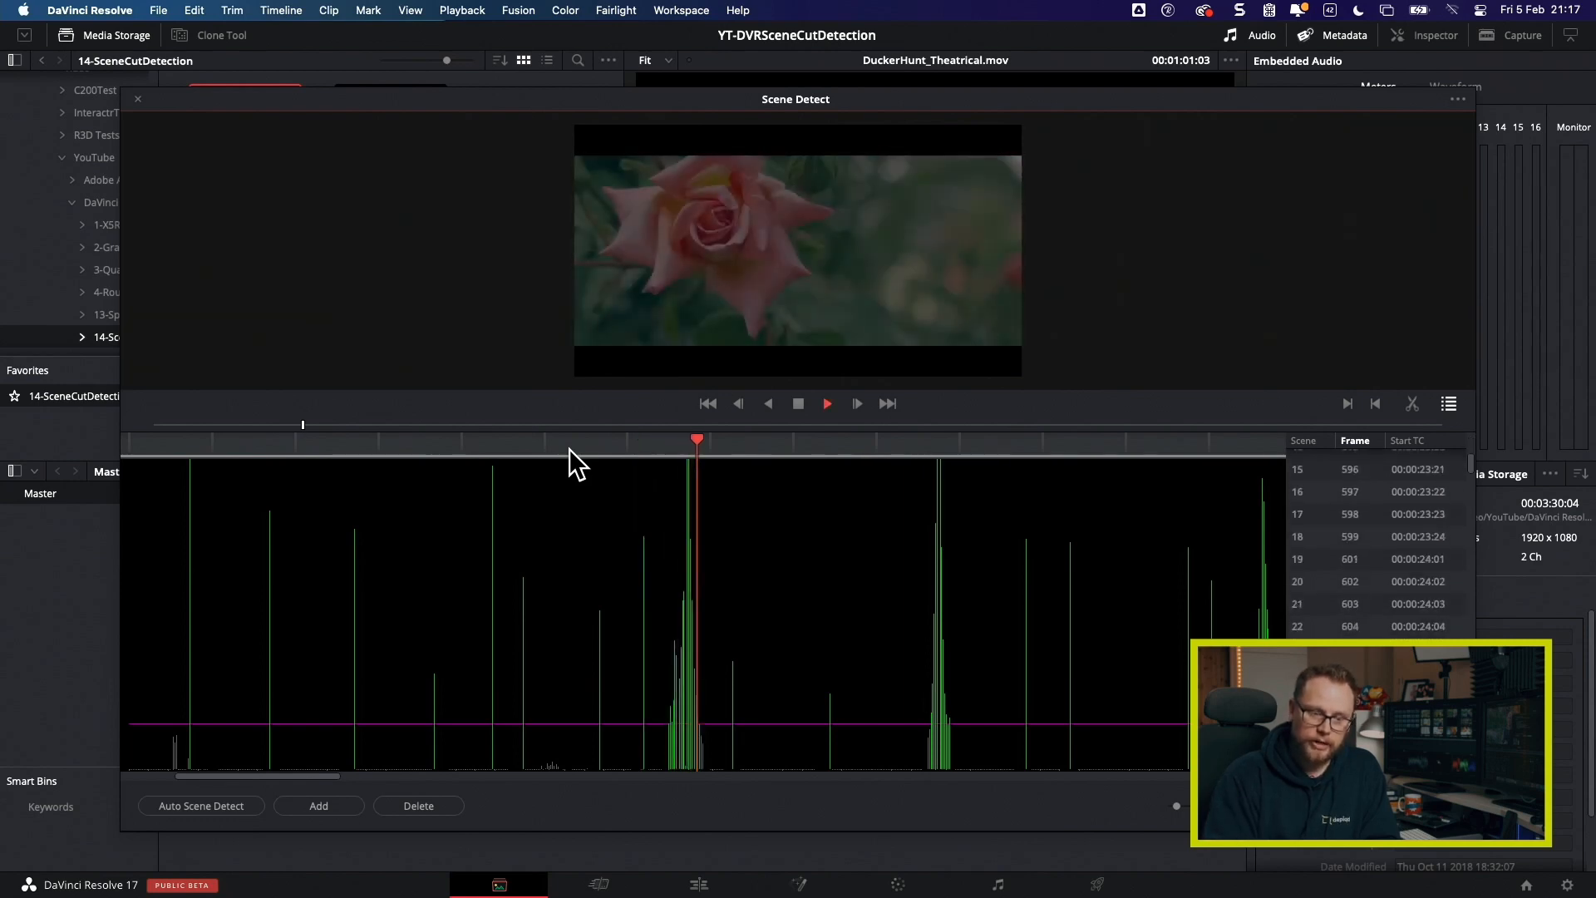
key("space")
left_click(662, 442)
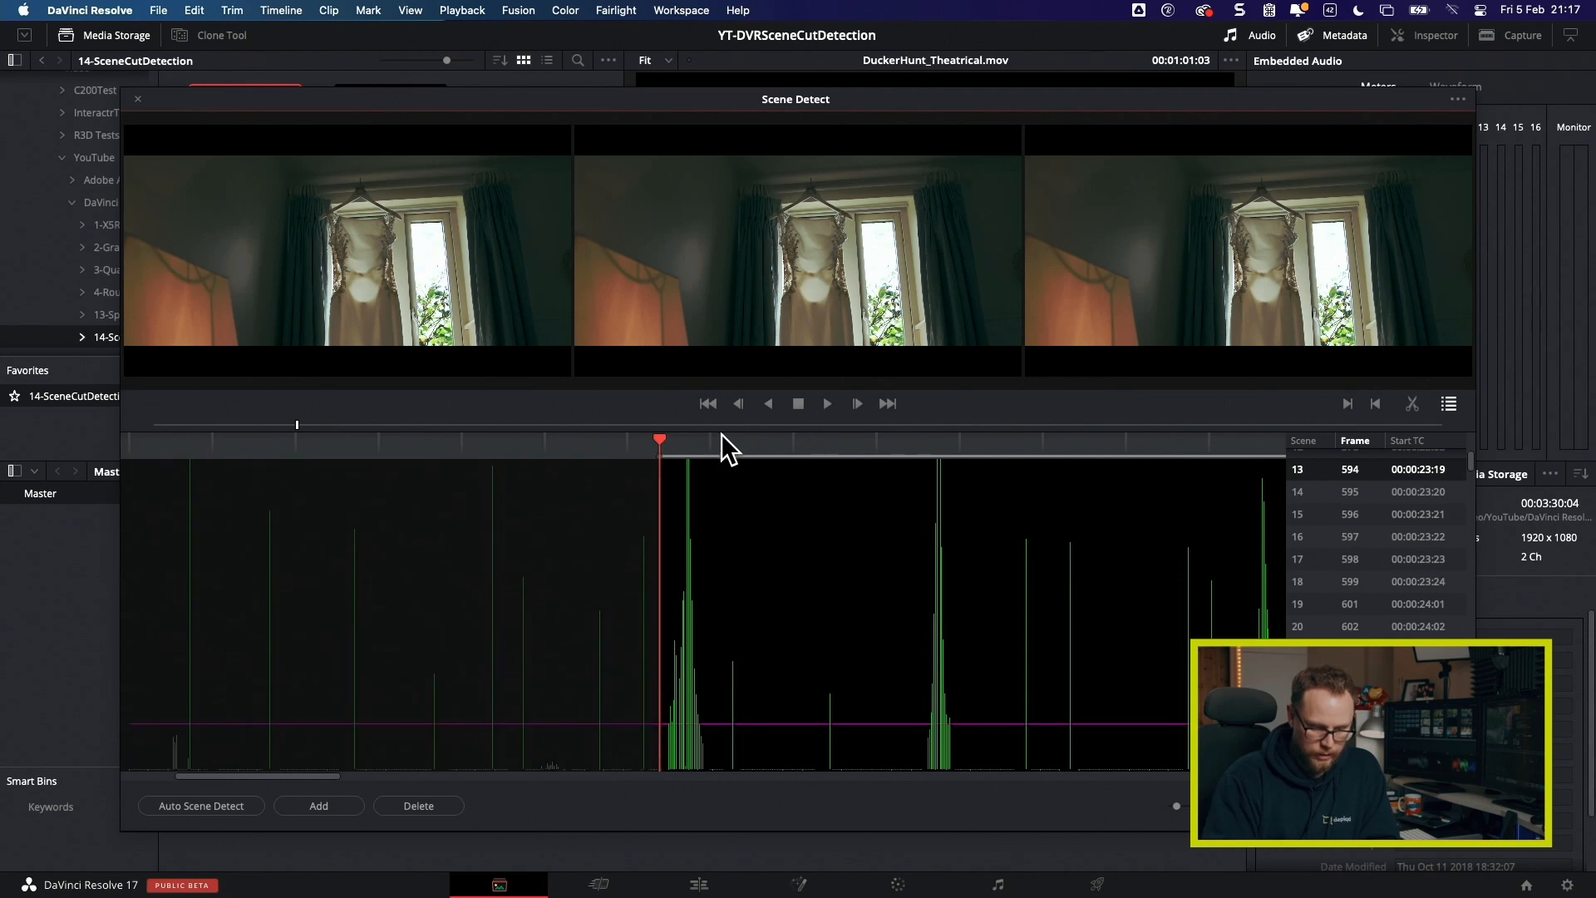
left_click_drag(721, 432, 711, 444)
key("o")
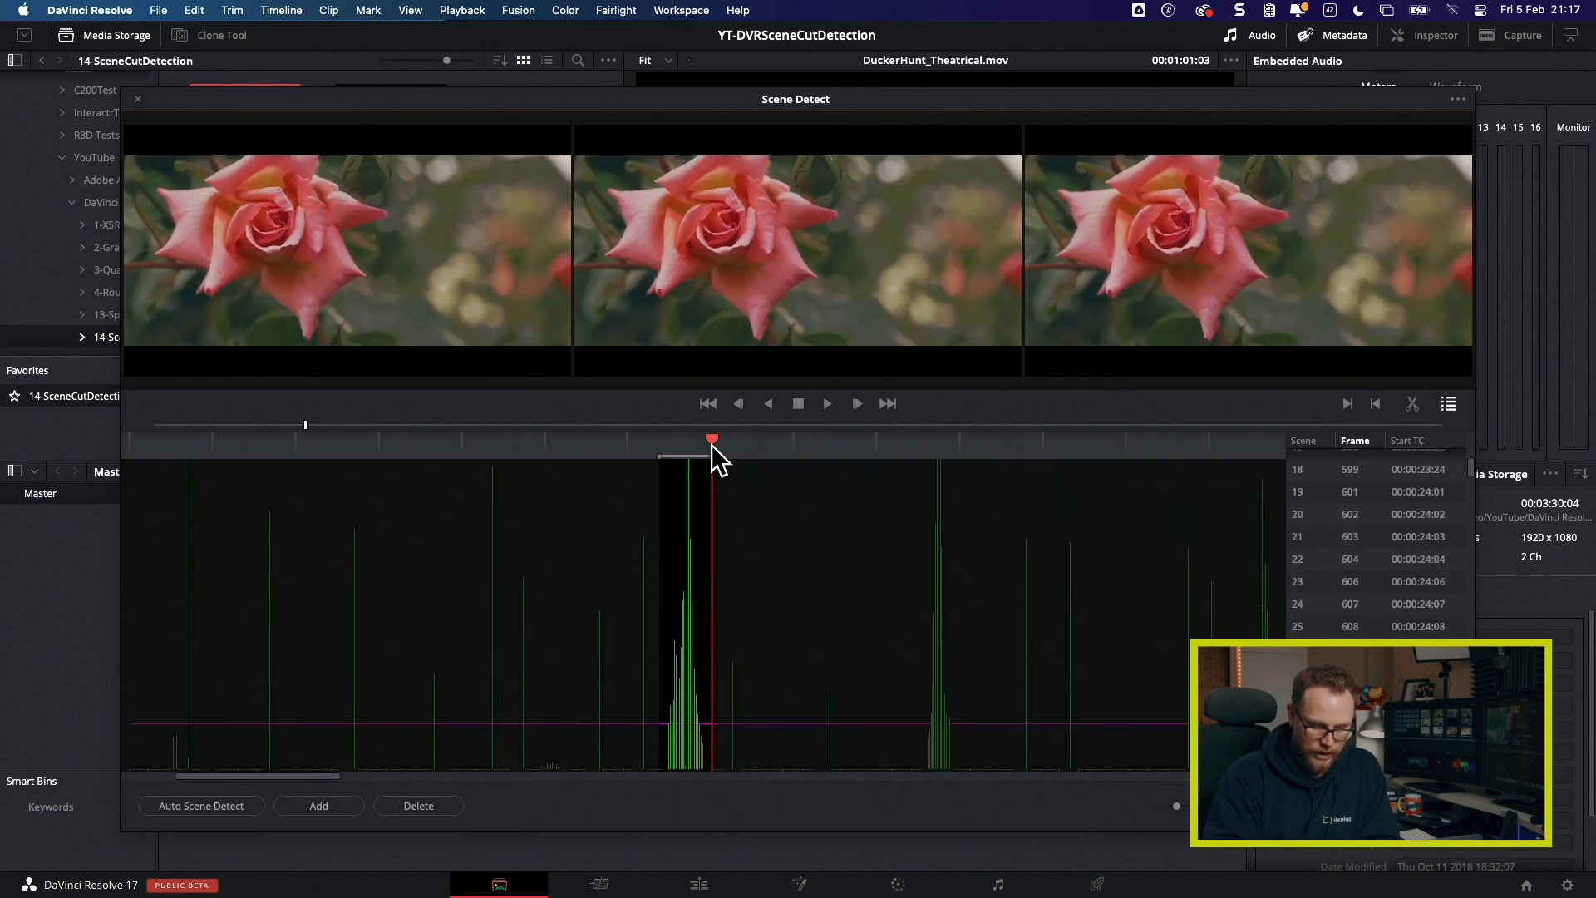
left_click(1412, 404)
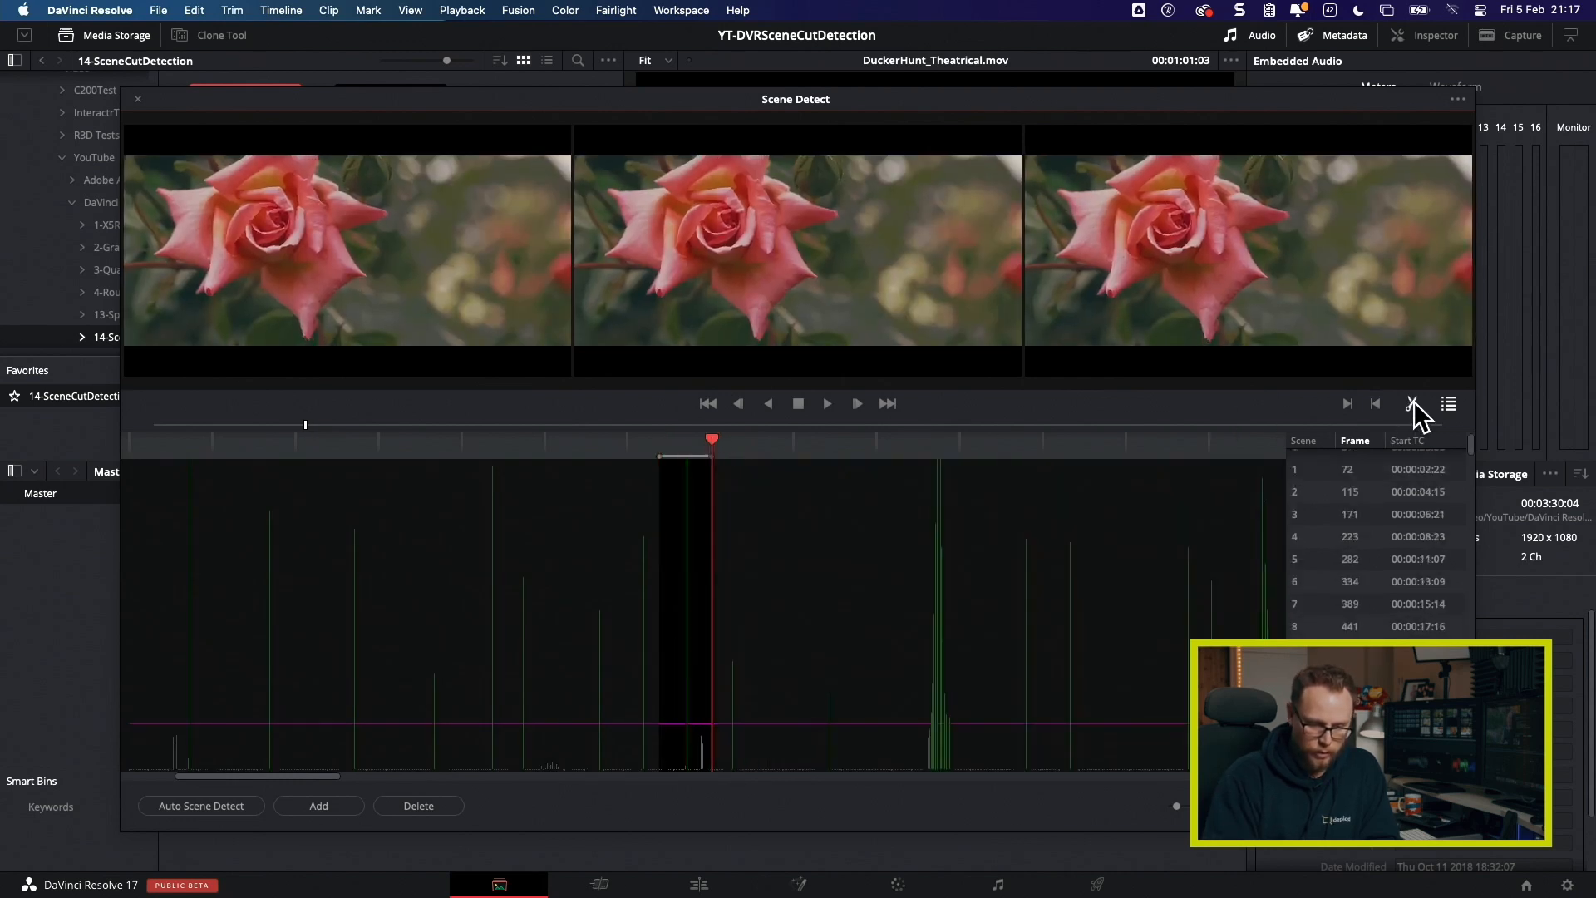
Step: Examine the single cut left in the dress-to-rose fade by stepping through the frames around it
left_click(692, 446)
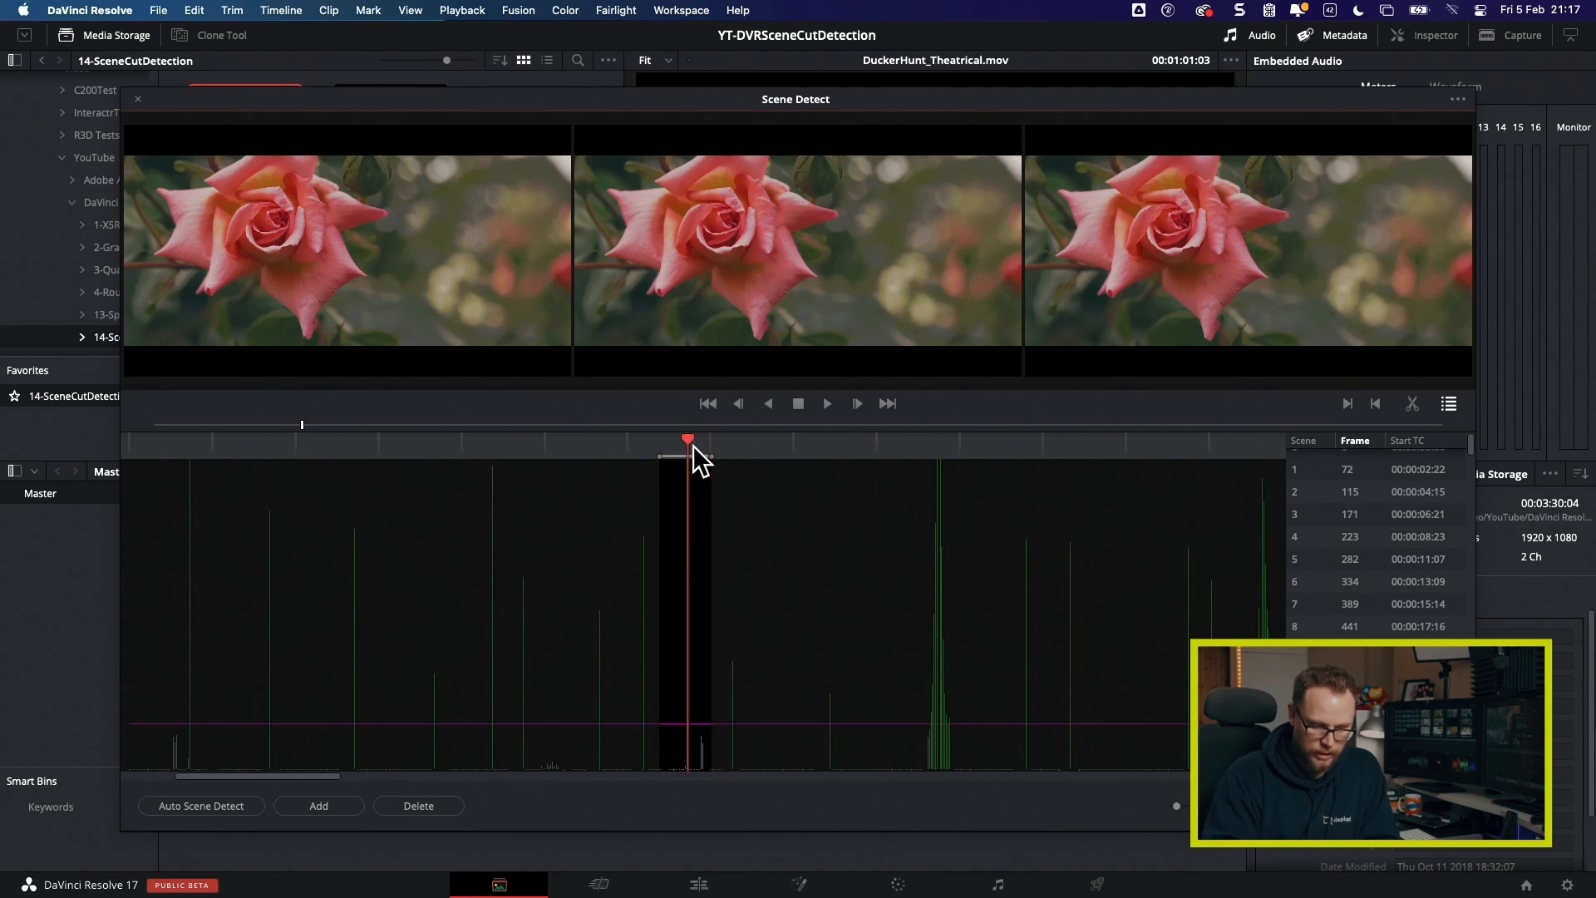
key("Left")
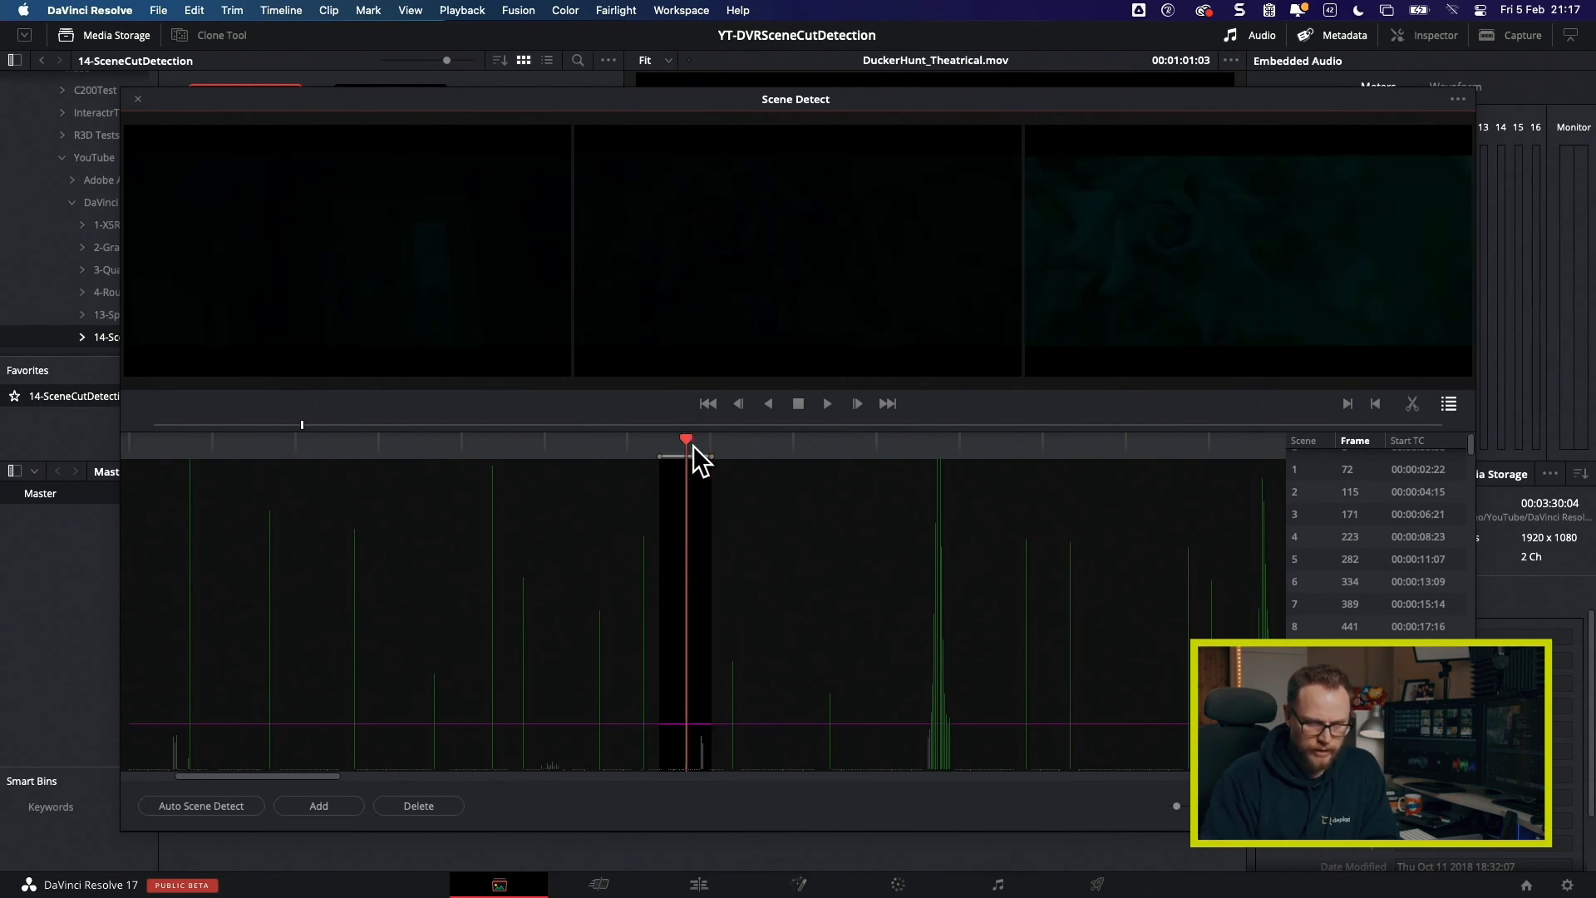
key("Right")
key("Right")
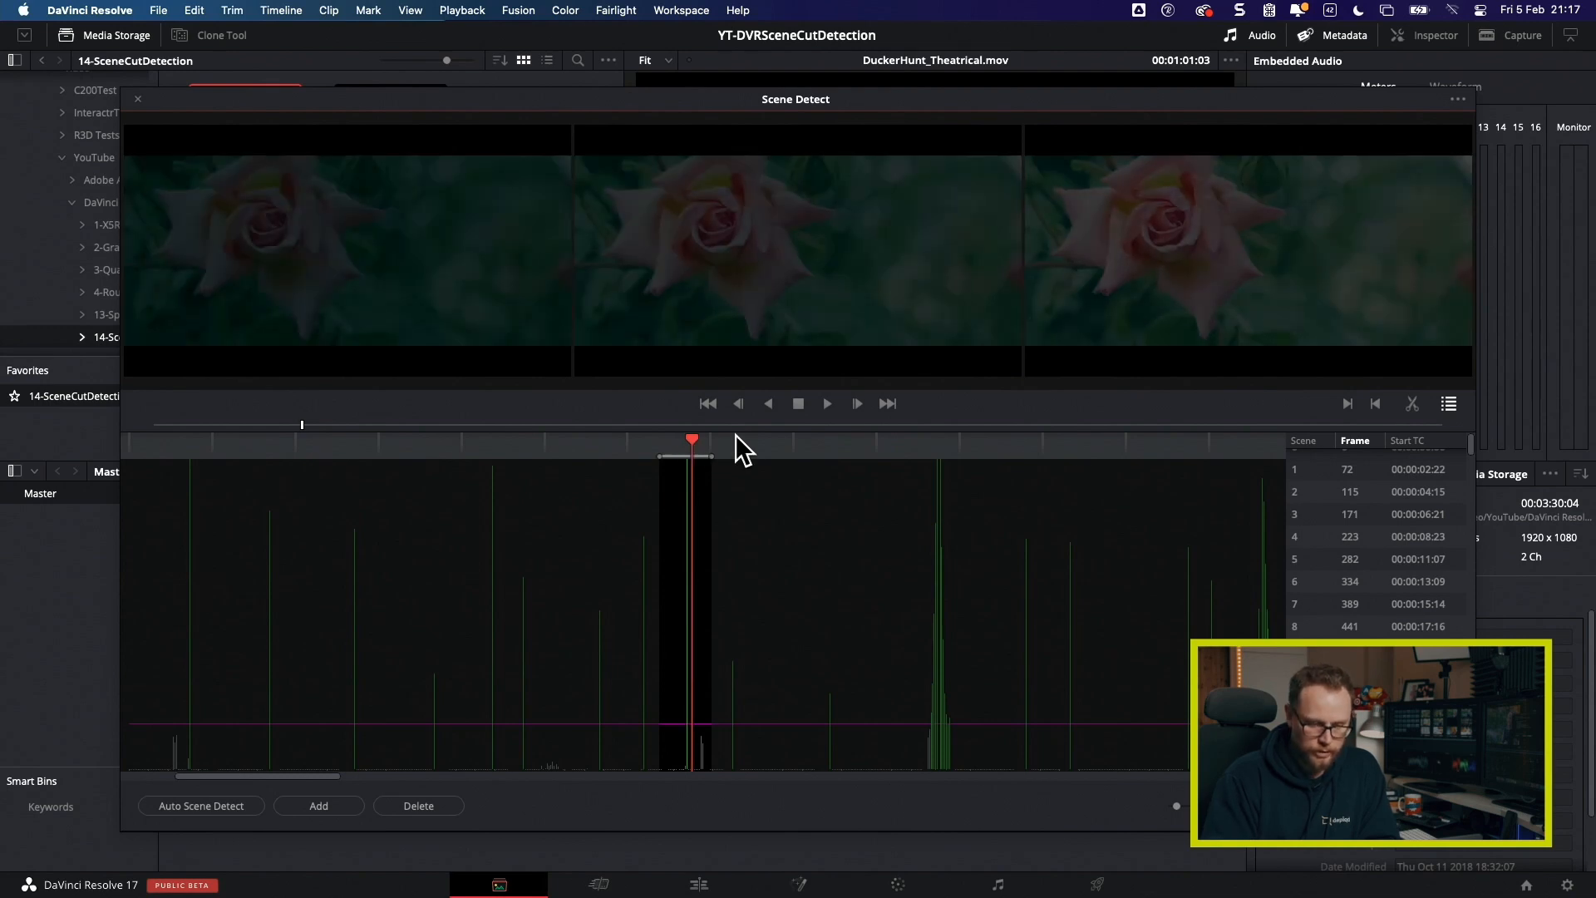
Step: Mark the range around the fade between the two groomsmen and the garden arch, and prune its false scene cuts
left_click_drag(756, 436, 925, 447)
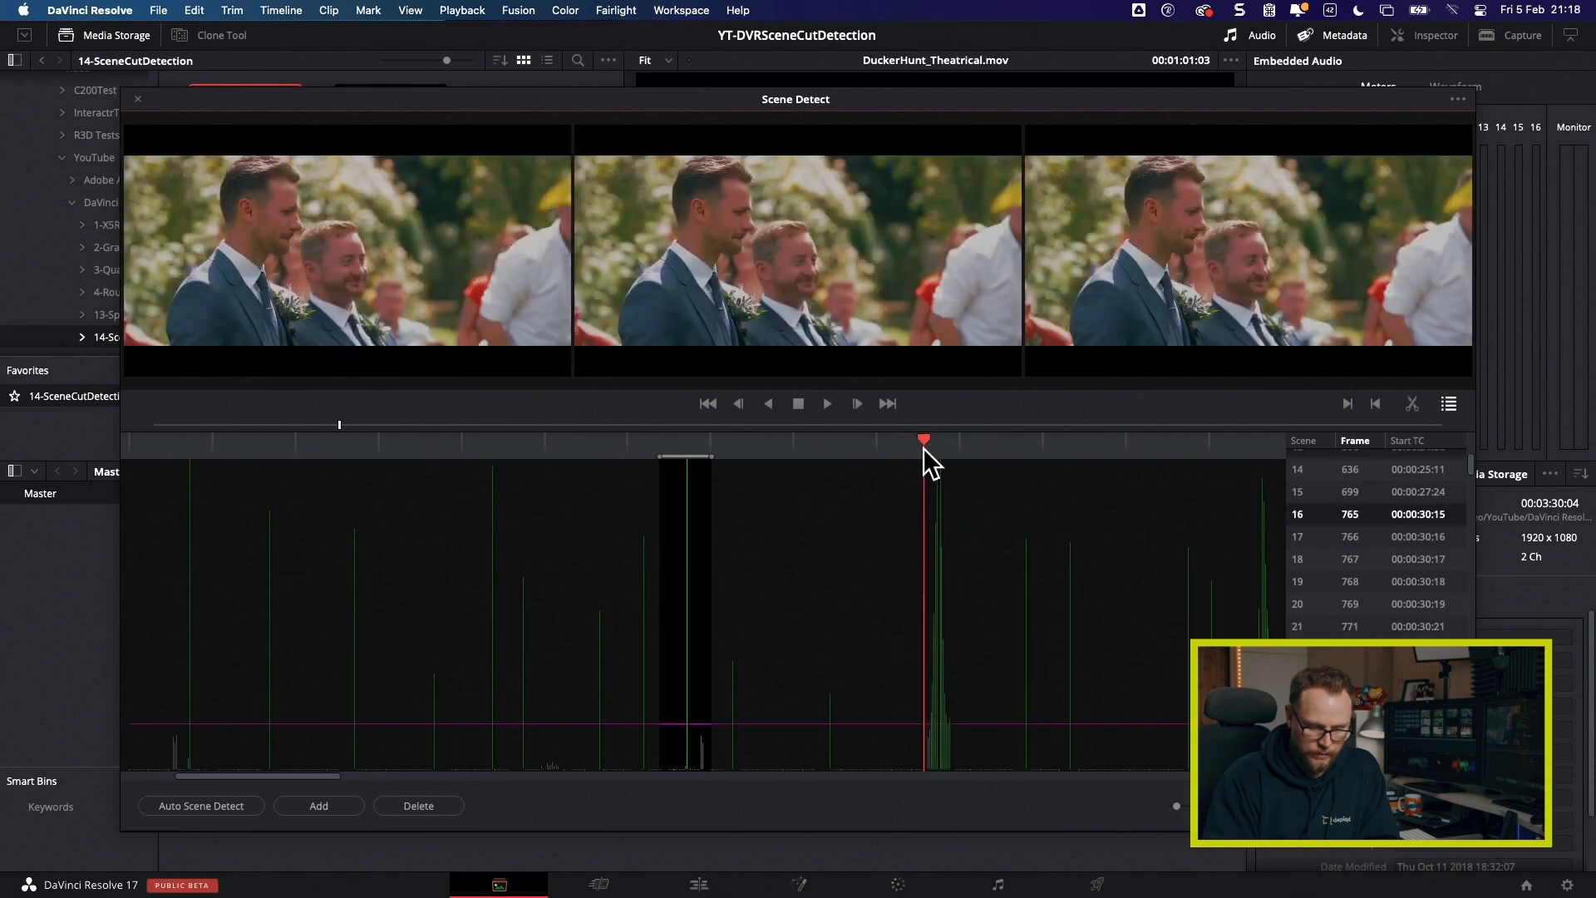
left_click(959, 444)
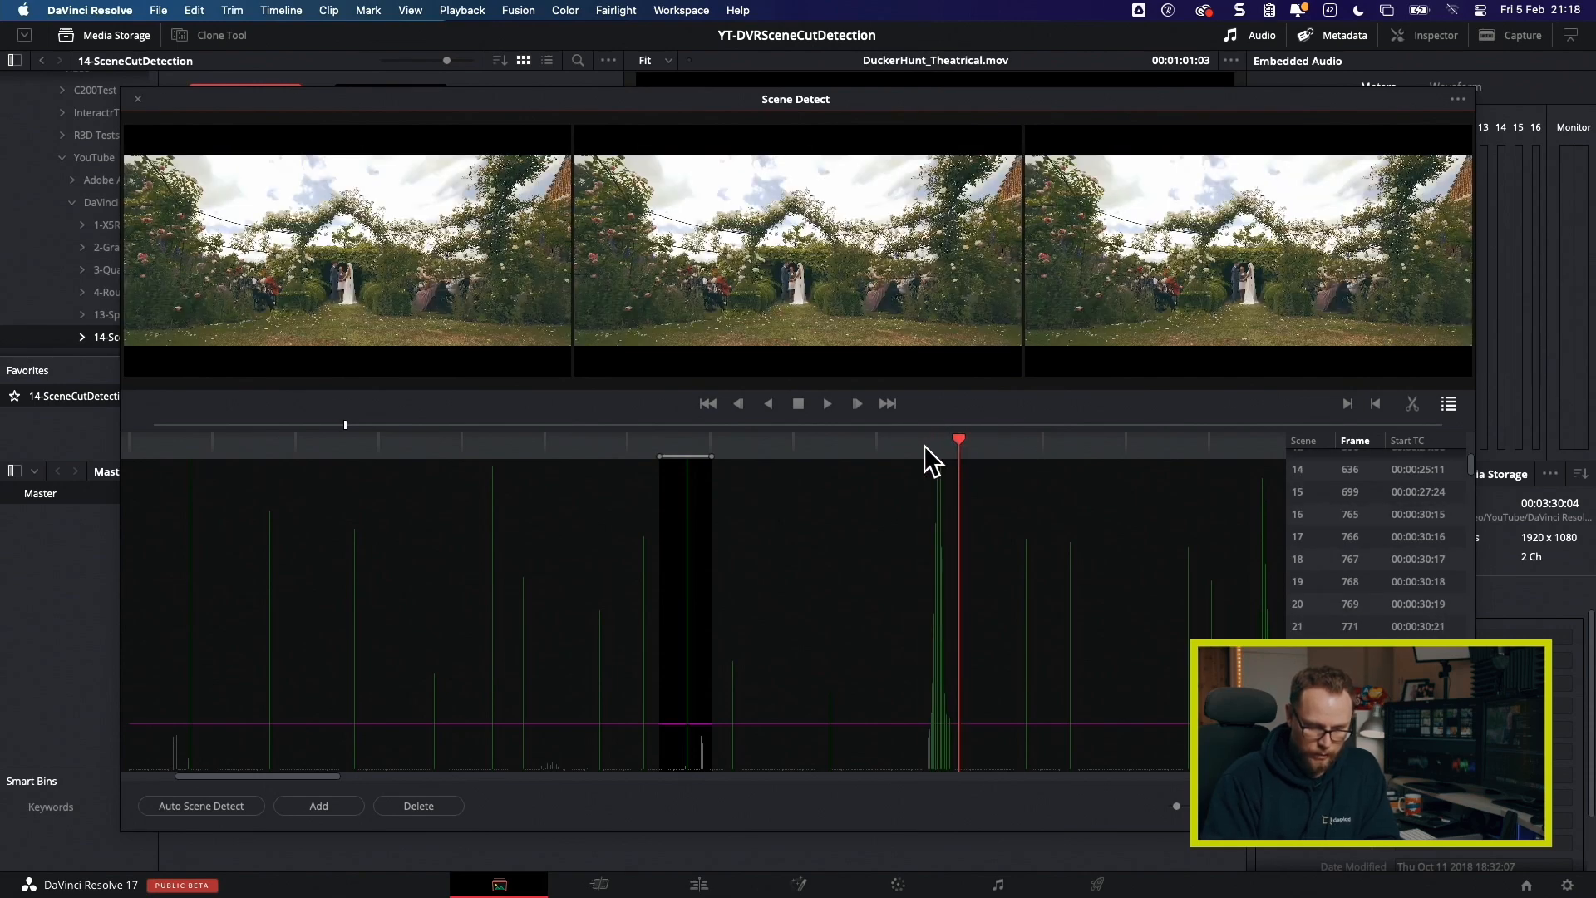
left_click_drag(708, 455, 961, 451)
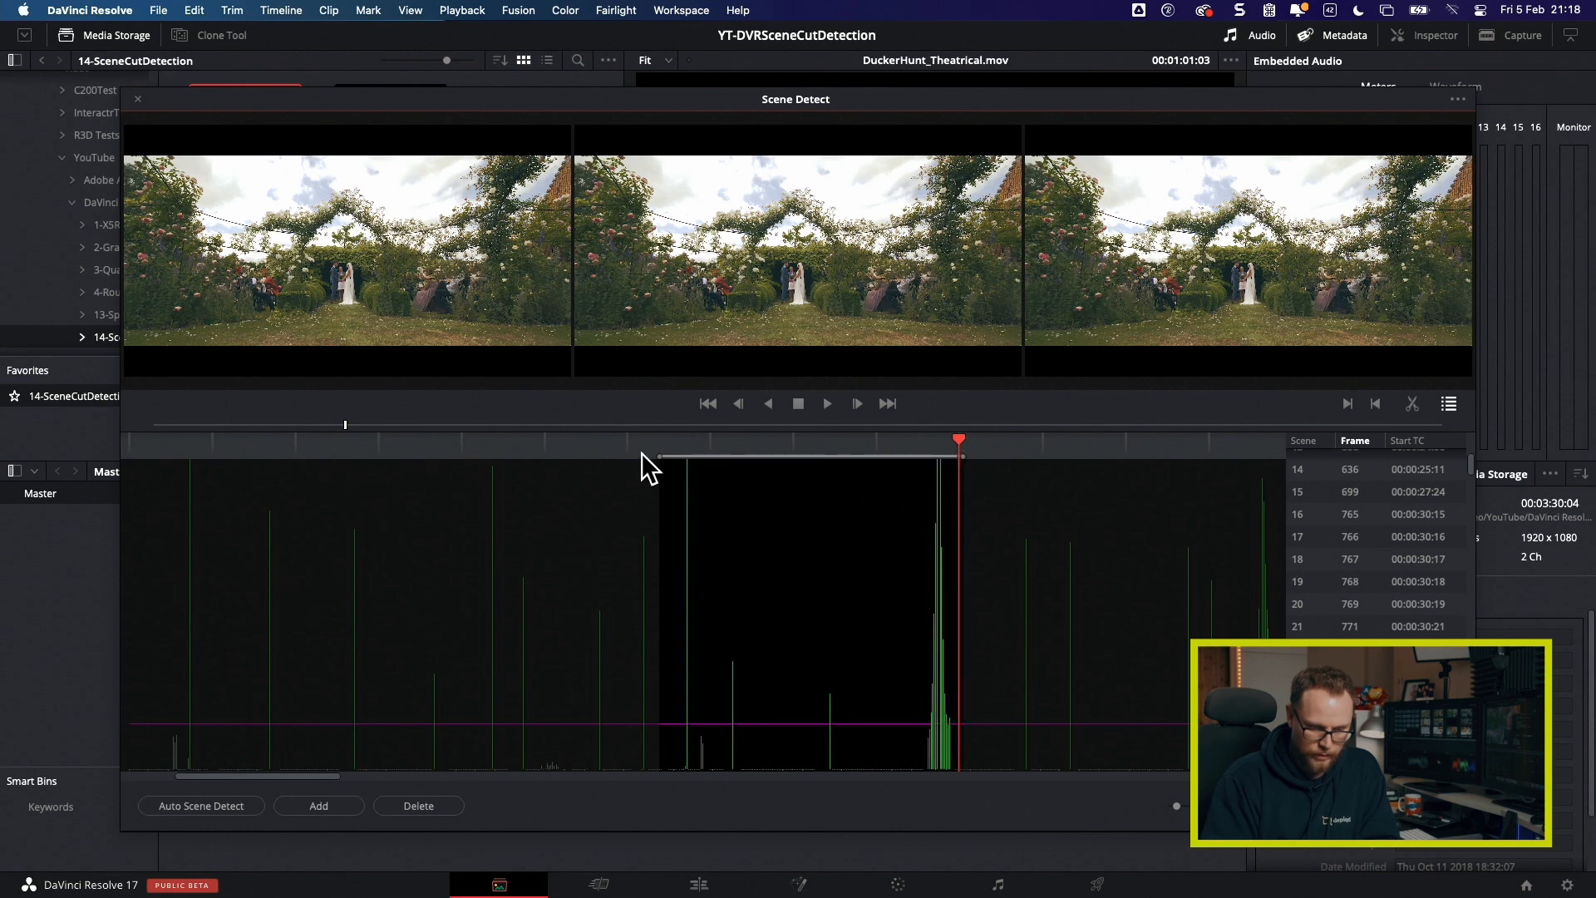
left_click_drag(661, 457, 916, 466)
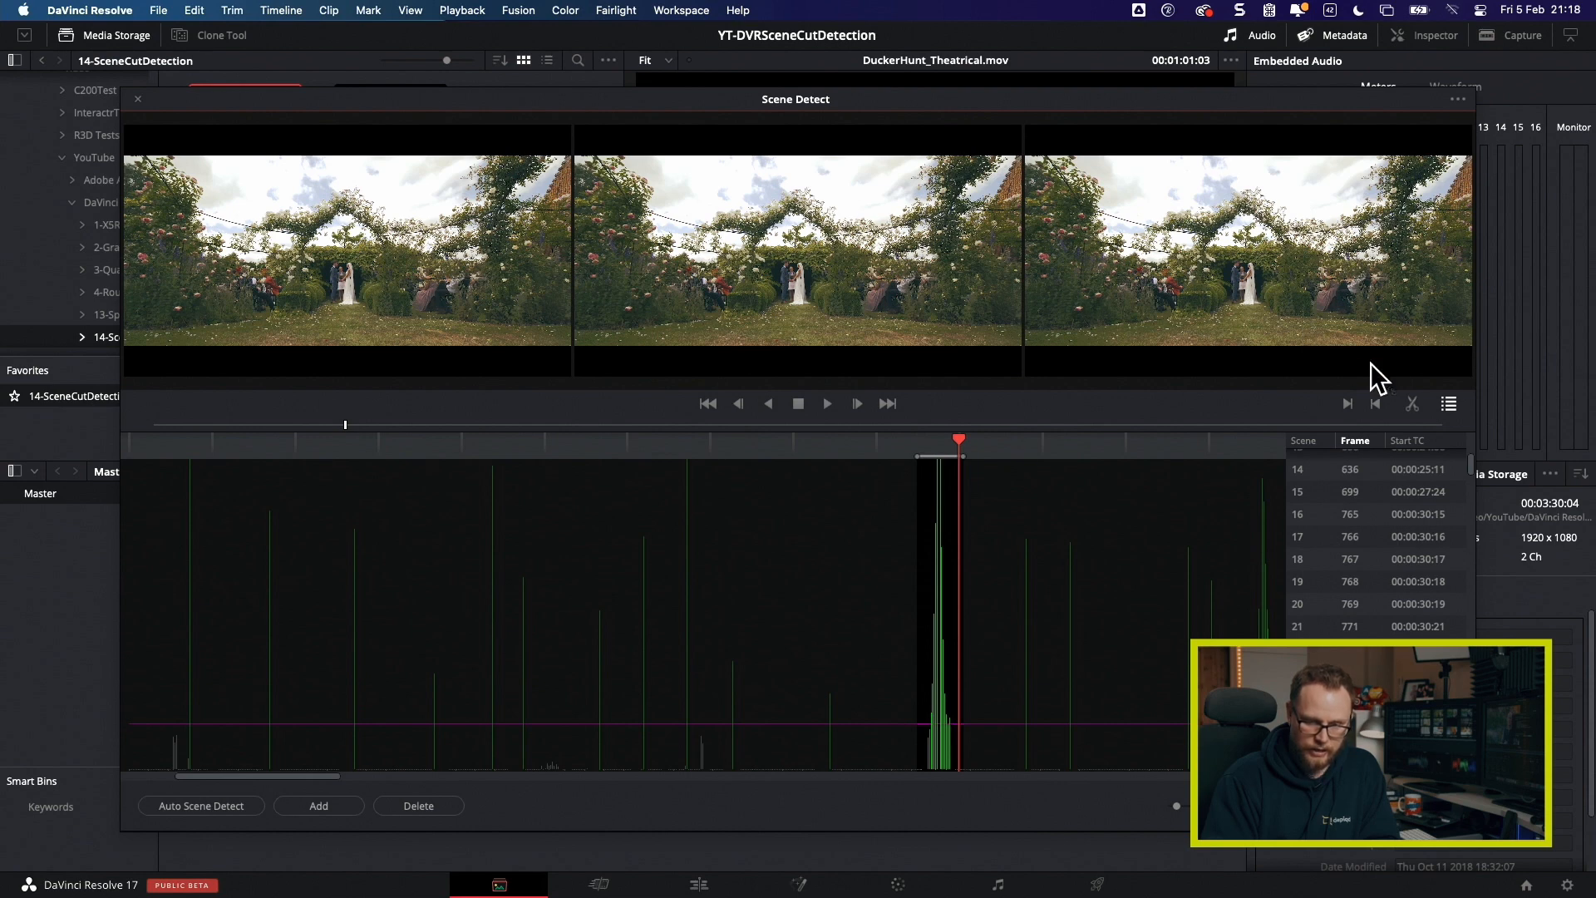
left_click(1412, 404)
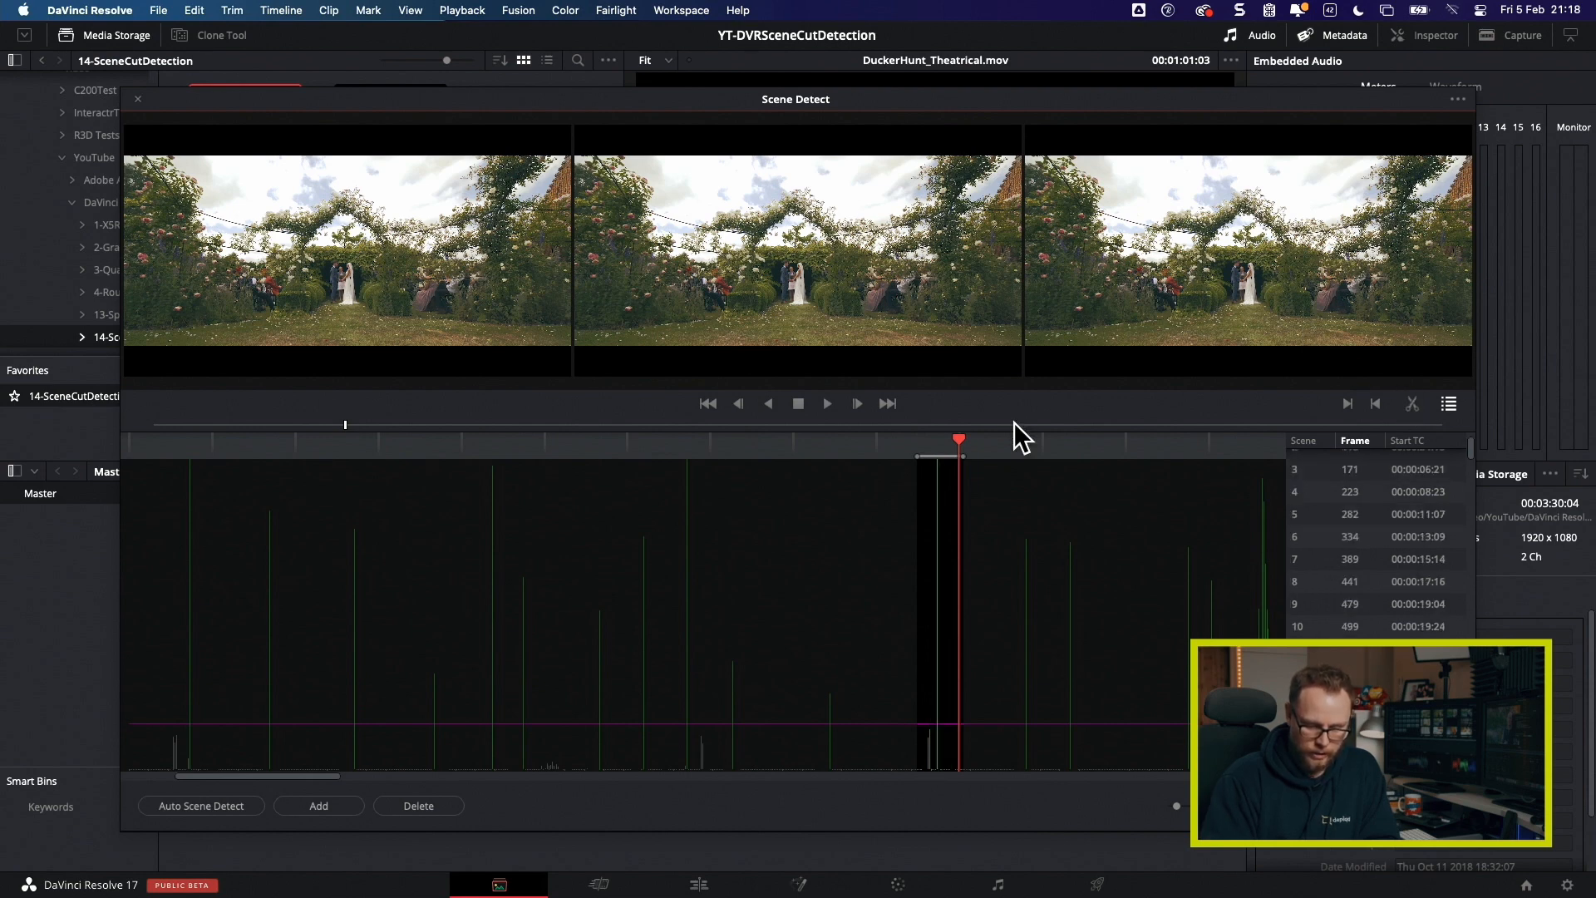
Step: Replace the cut left in the groomsmen-to-garden fade by adding a scene one frame further on and deleting the earlier one
key("Up")
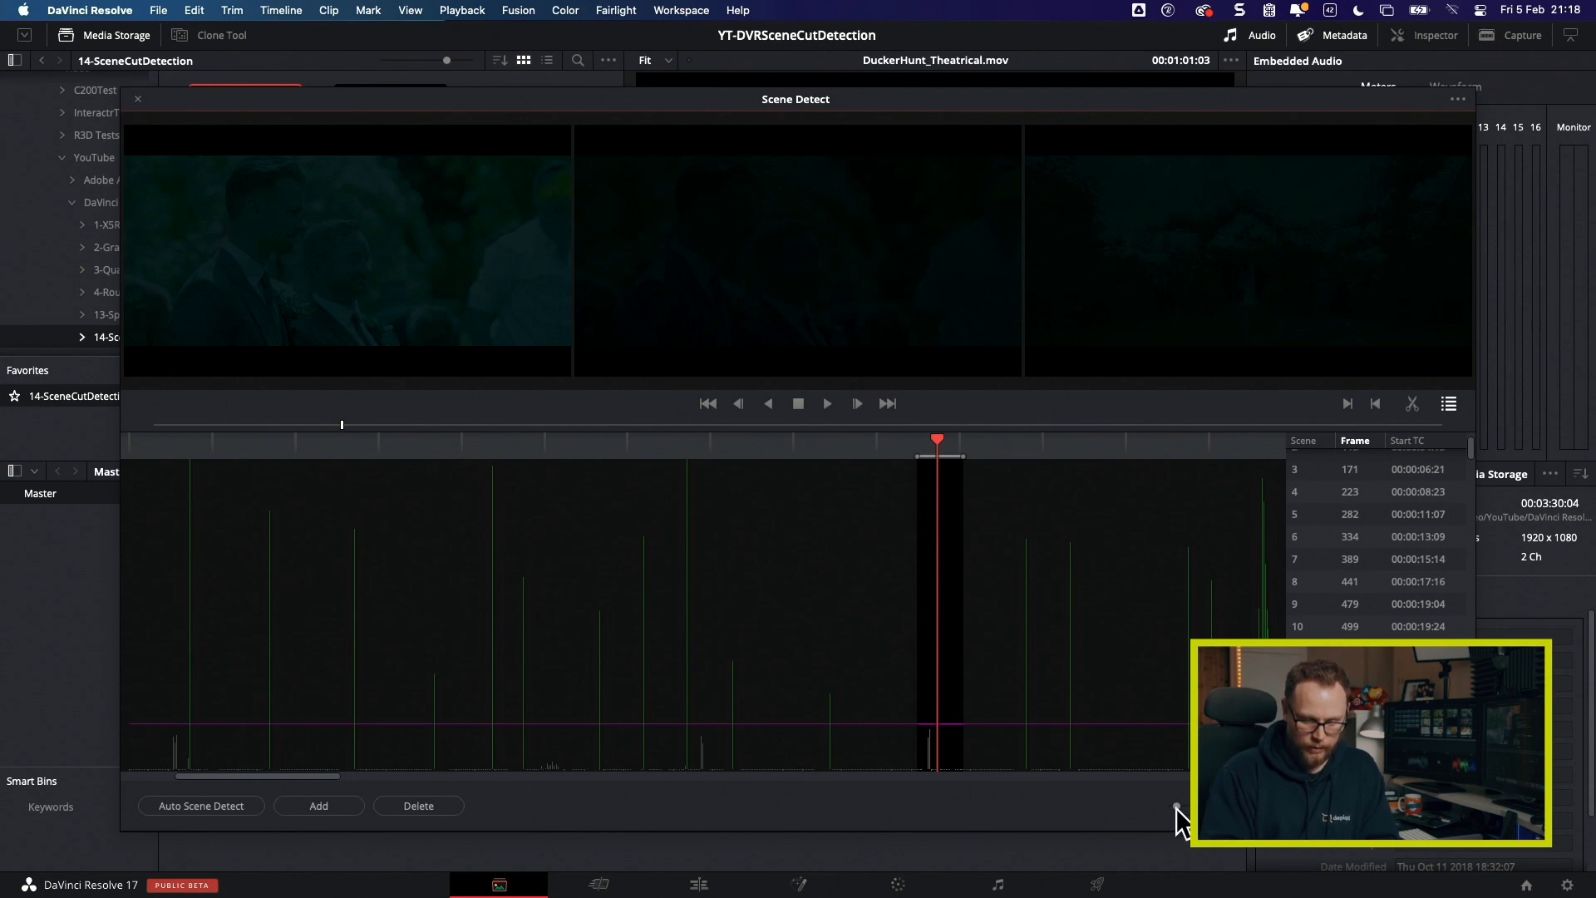
left_click_drag(1176, 805, 1214, 805)
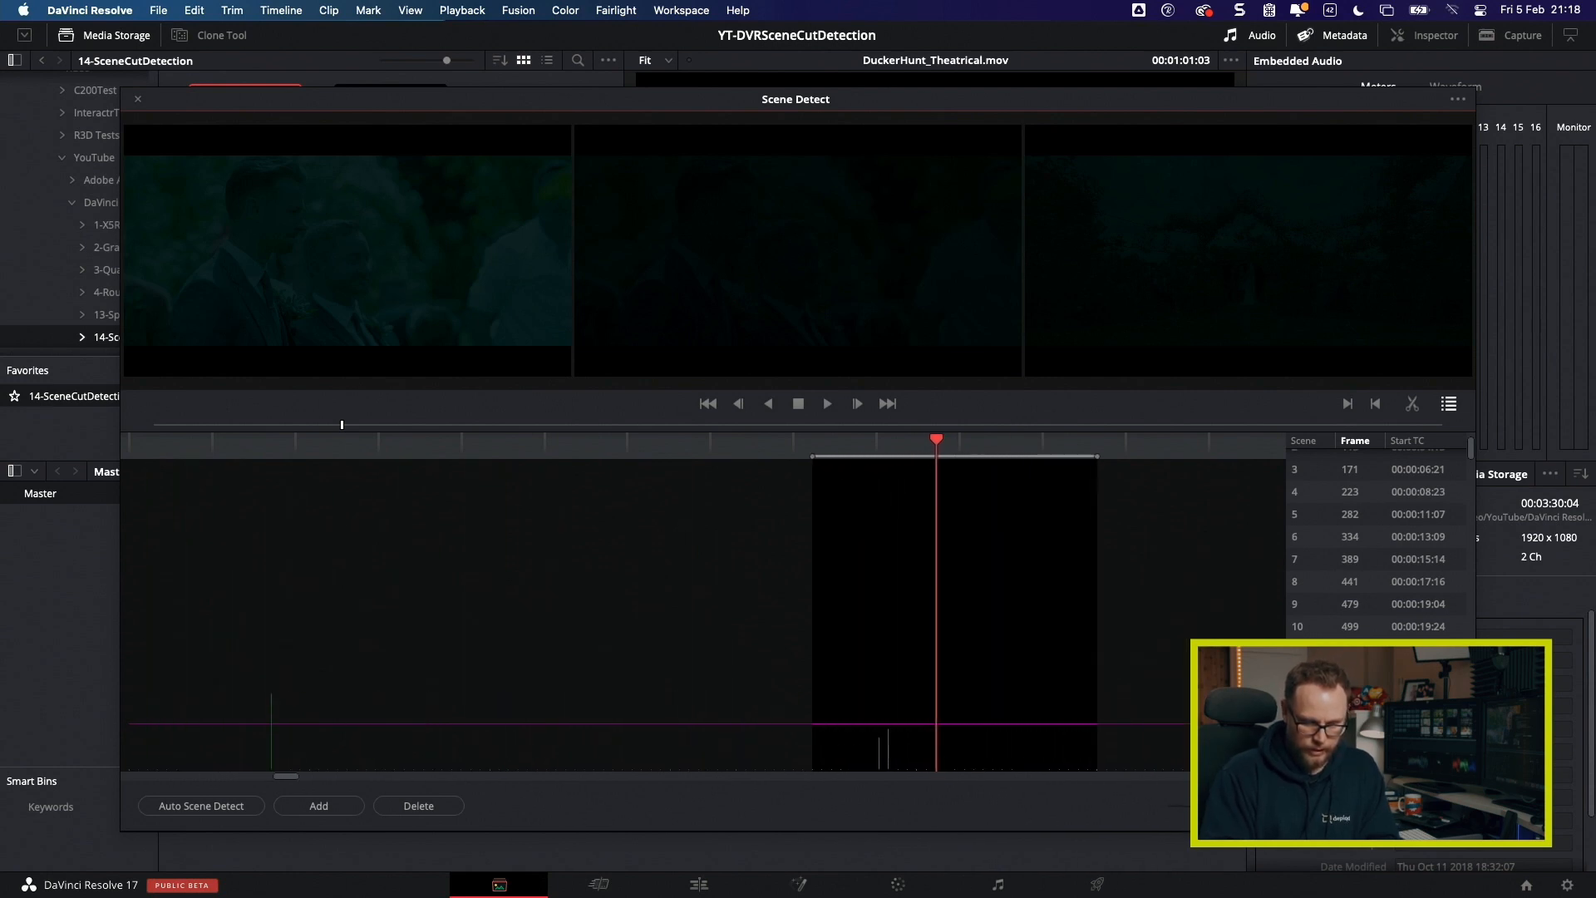
left_click(1011, 570)
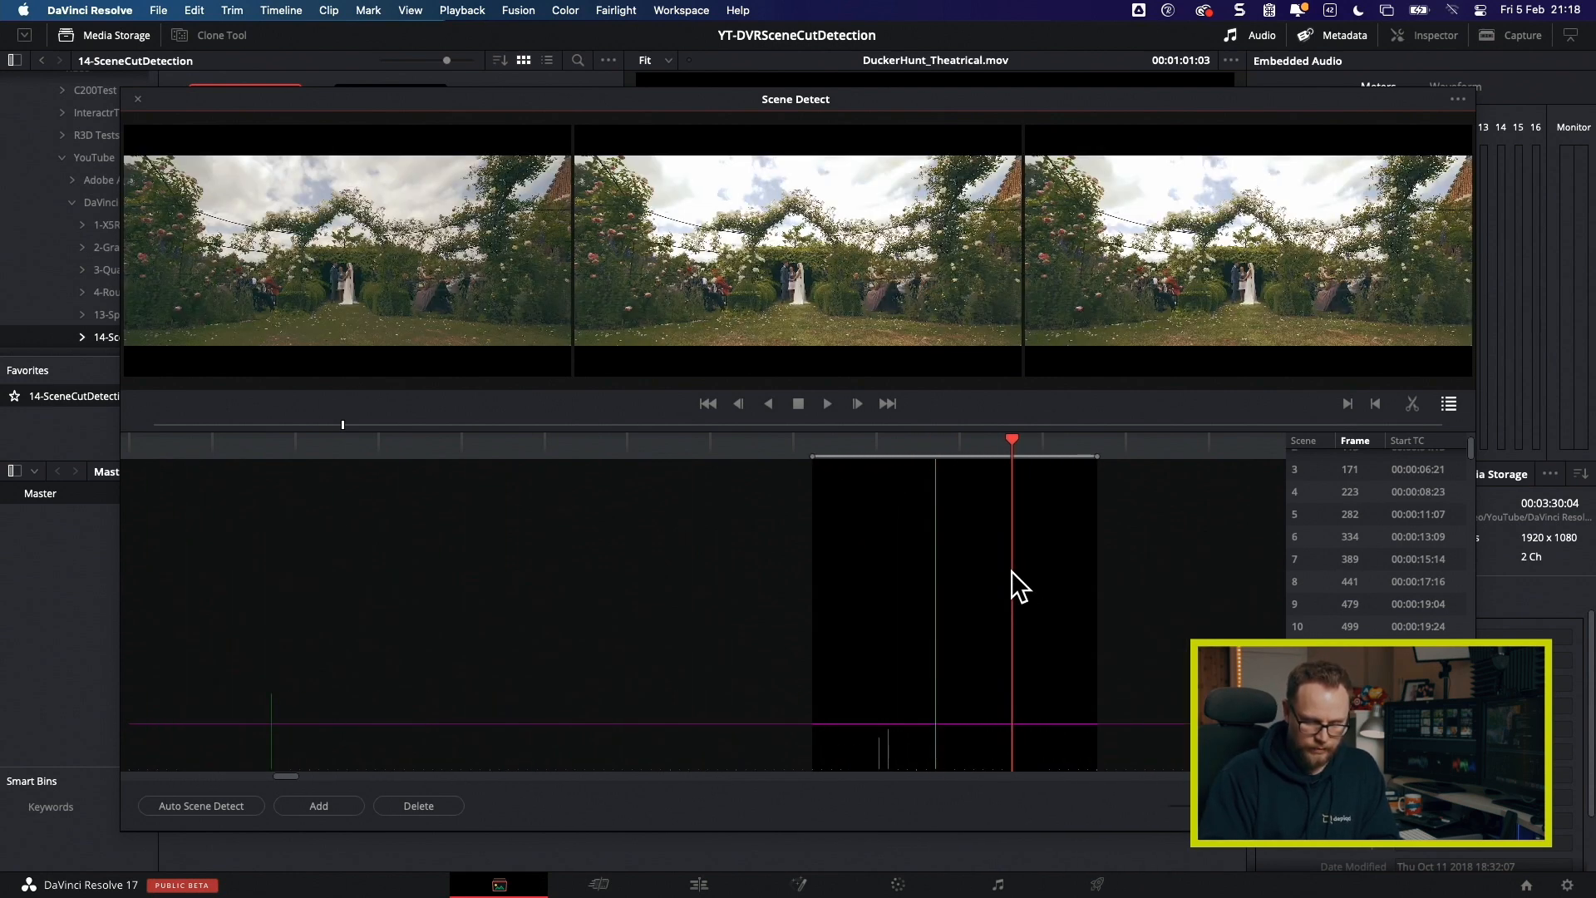
key("Left")
key("Left")
key("Left")
key("Left")
key("Left")
key("Left")
key("Left")
key("Left")
key("Left")
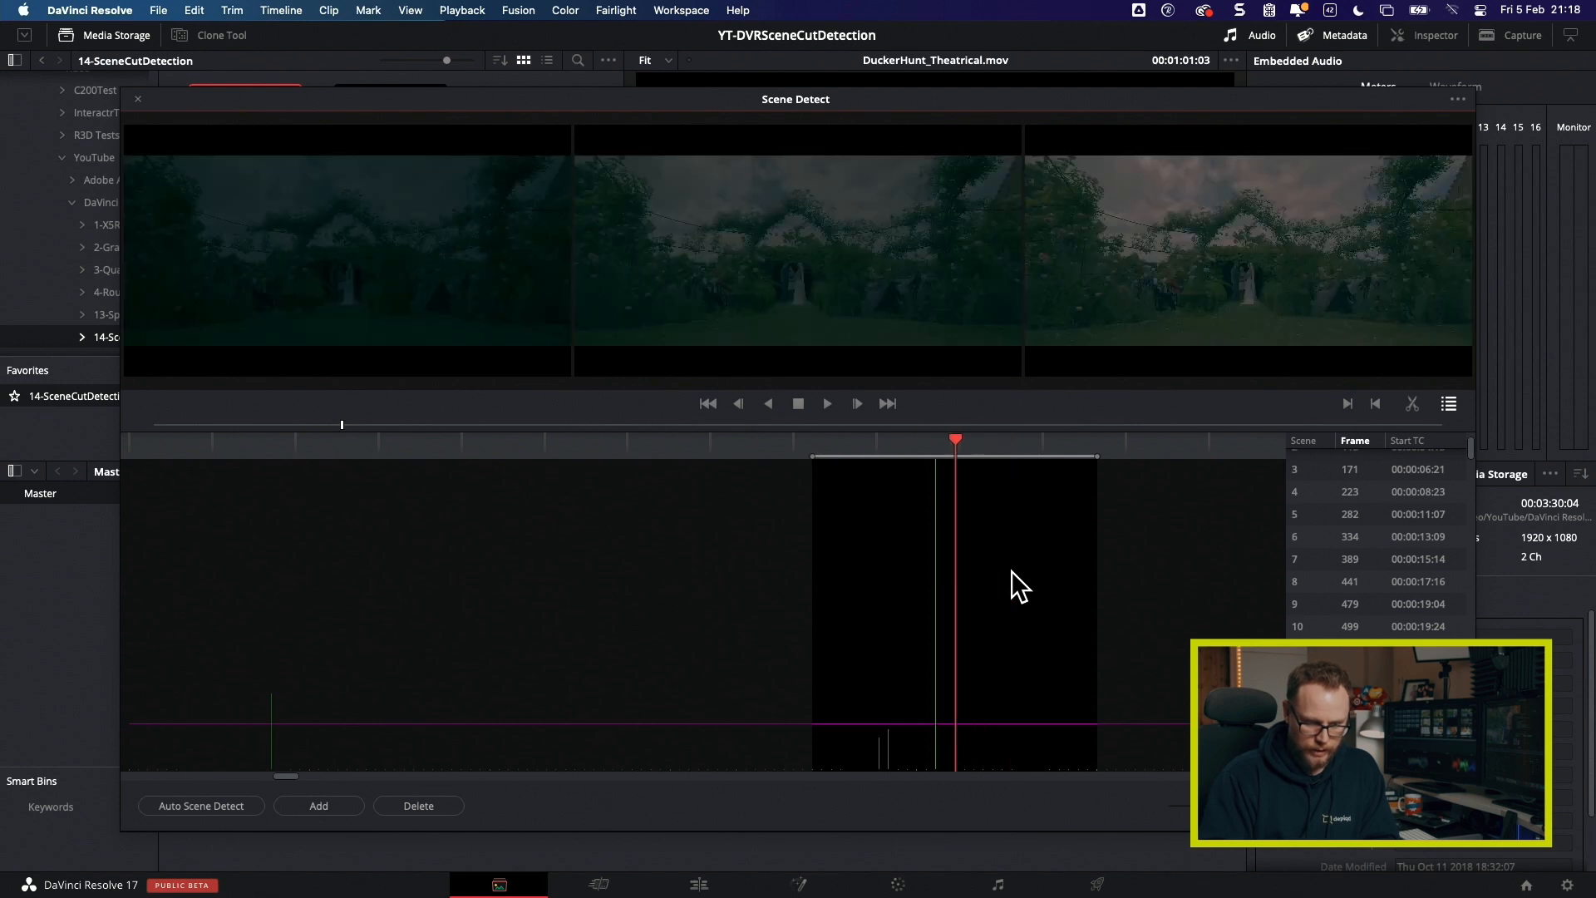
key("Right")
key("Right")
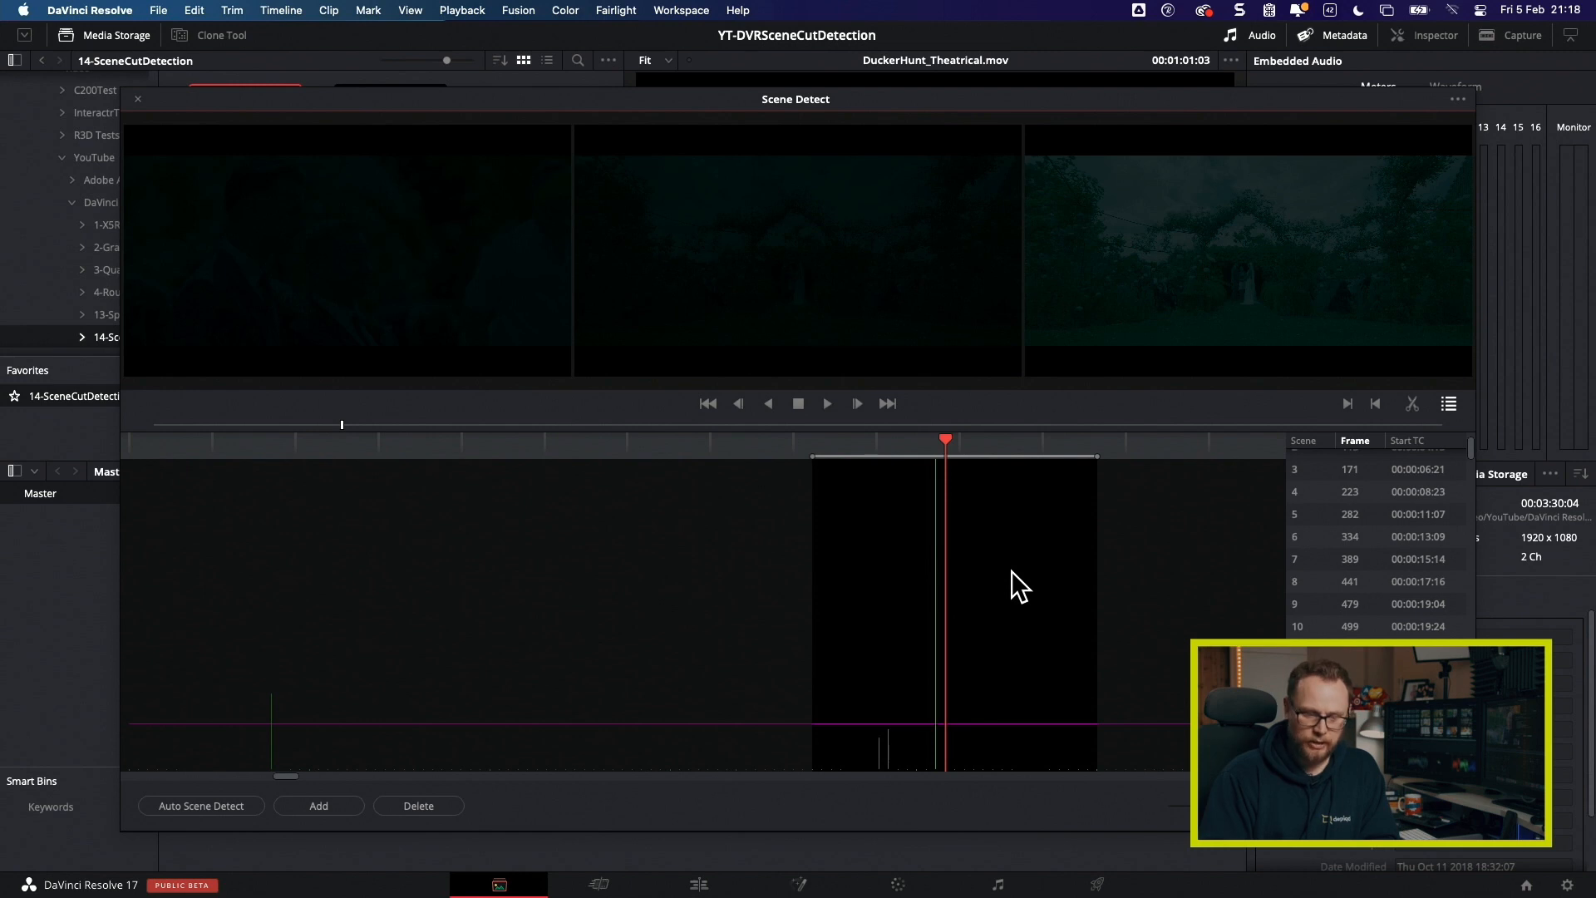
key("a")
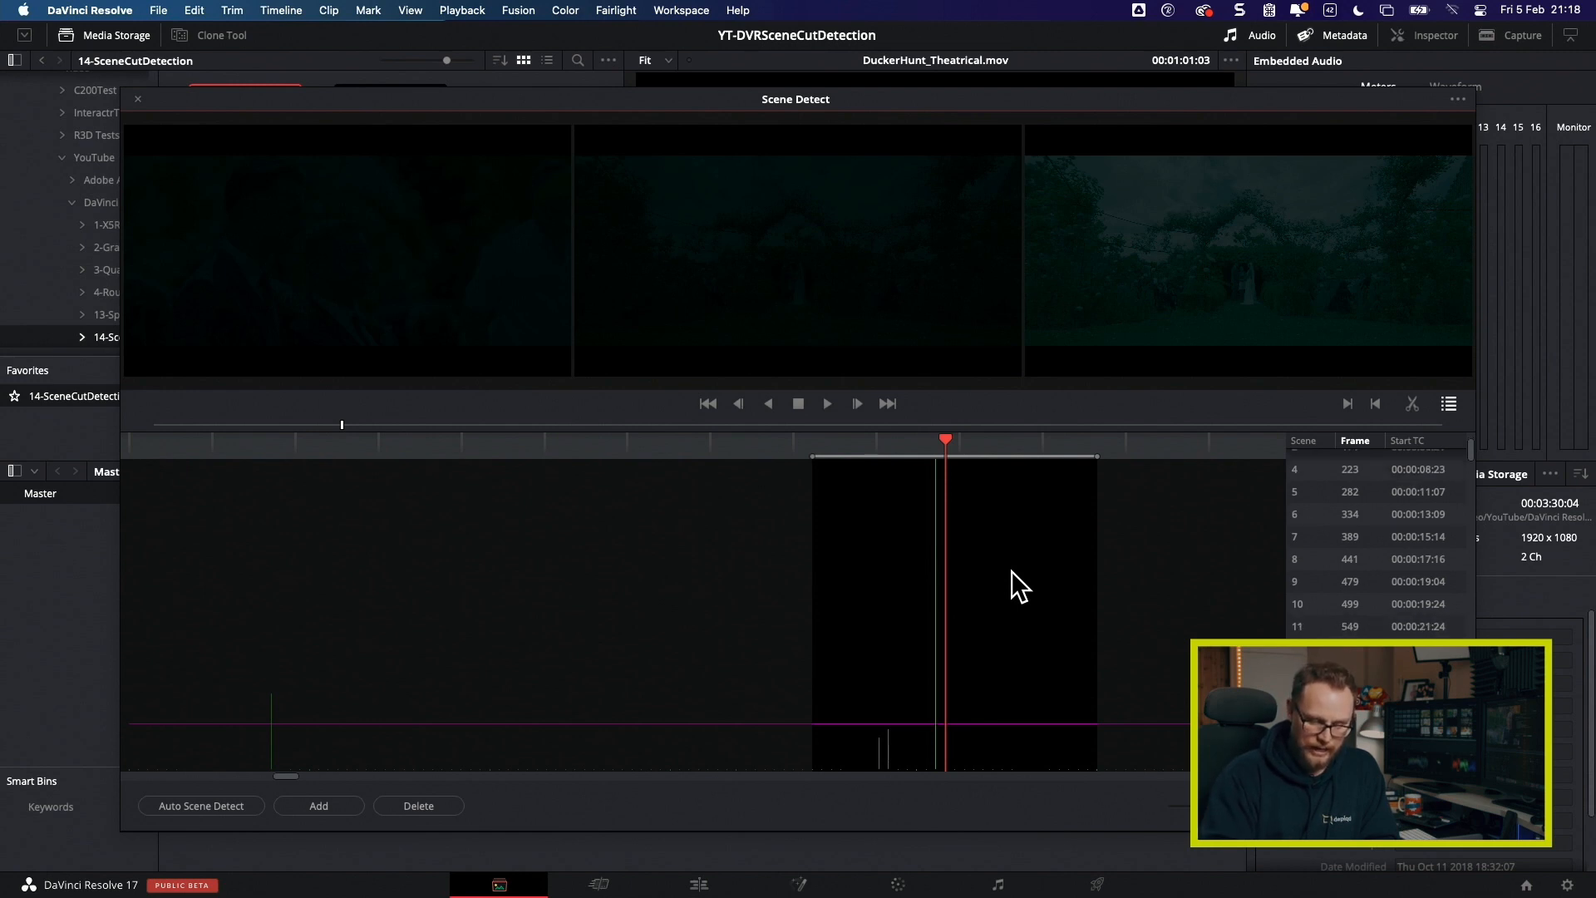
key("Left")
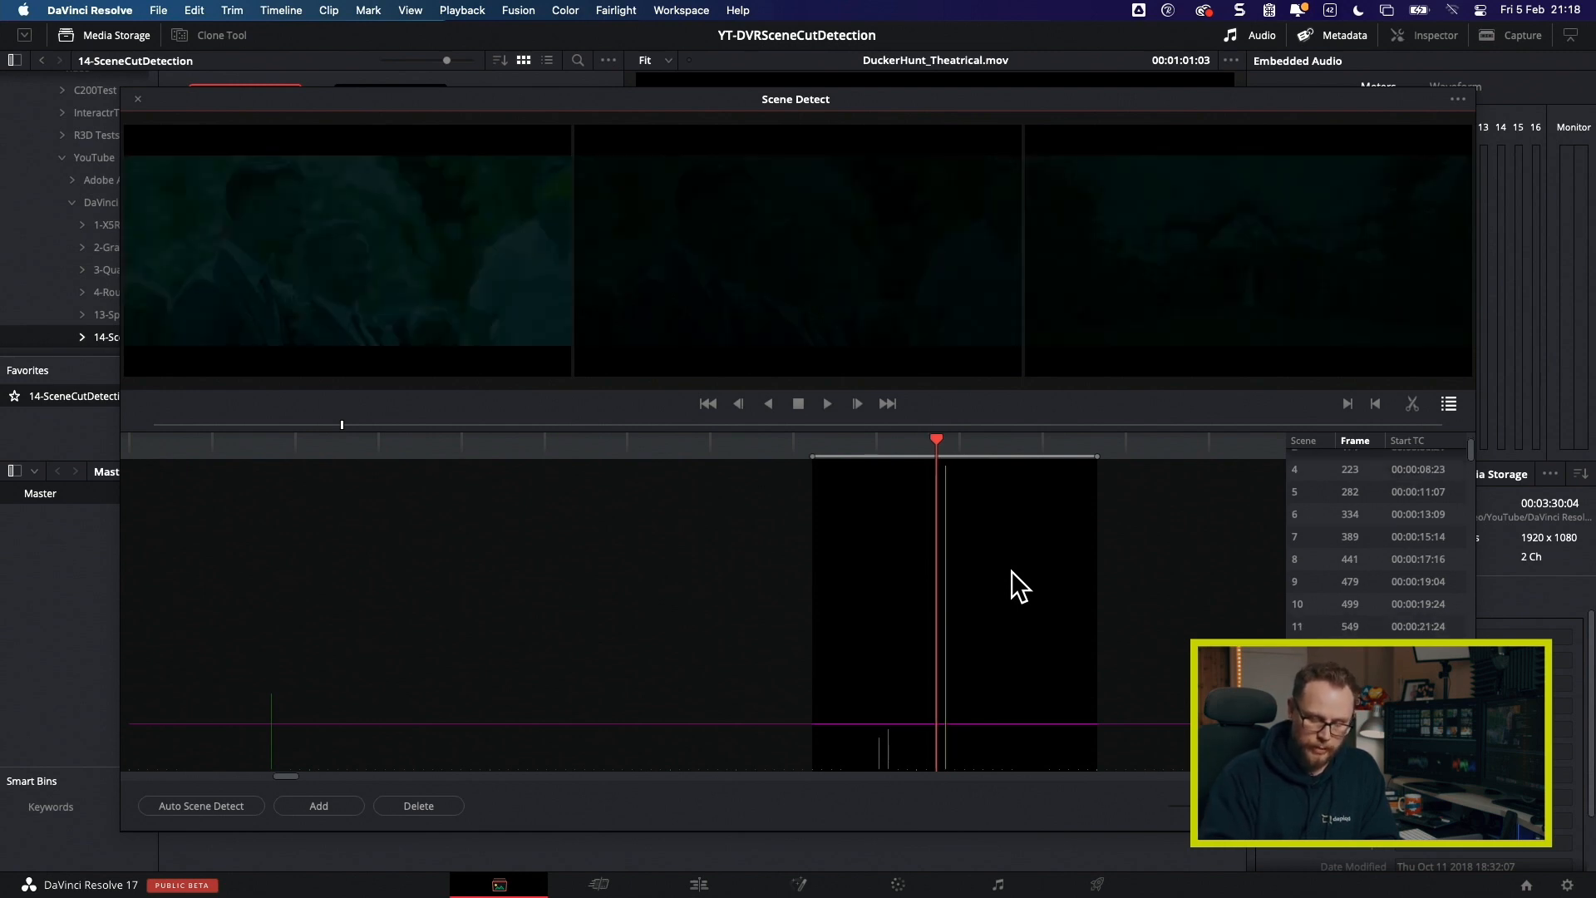
key("Right")
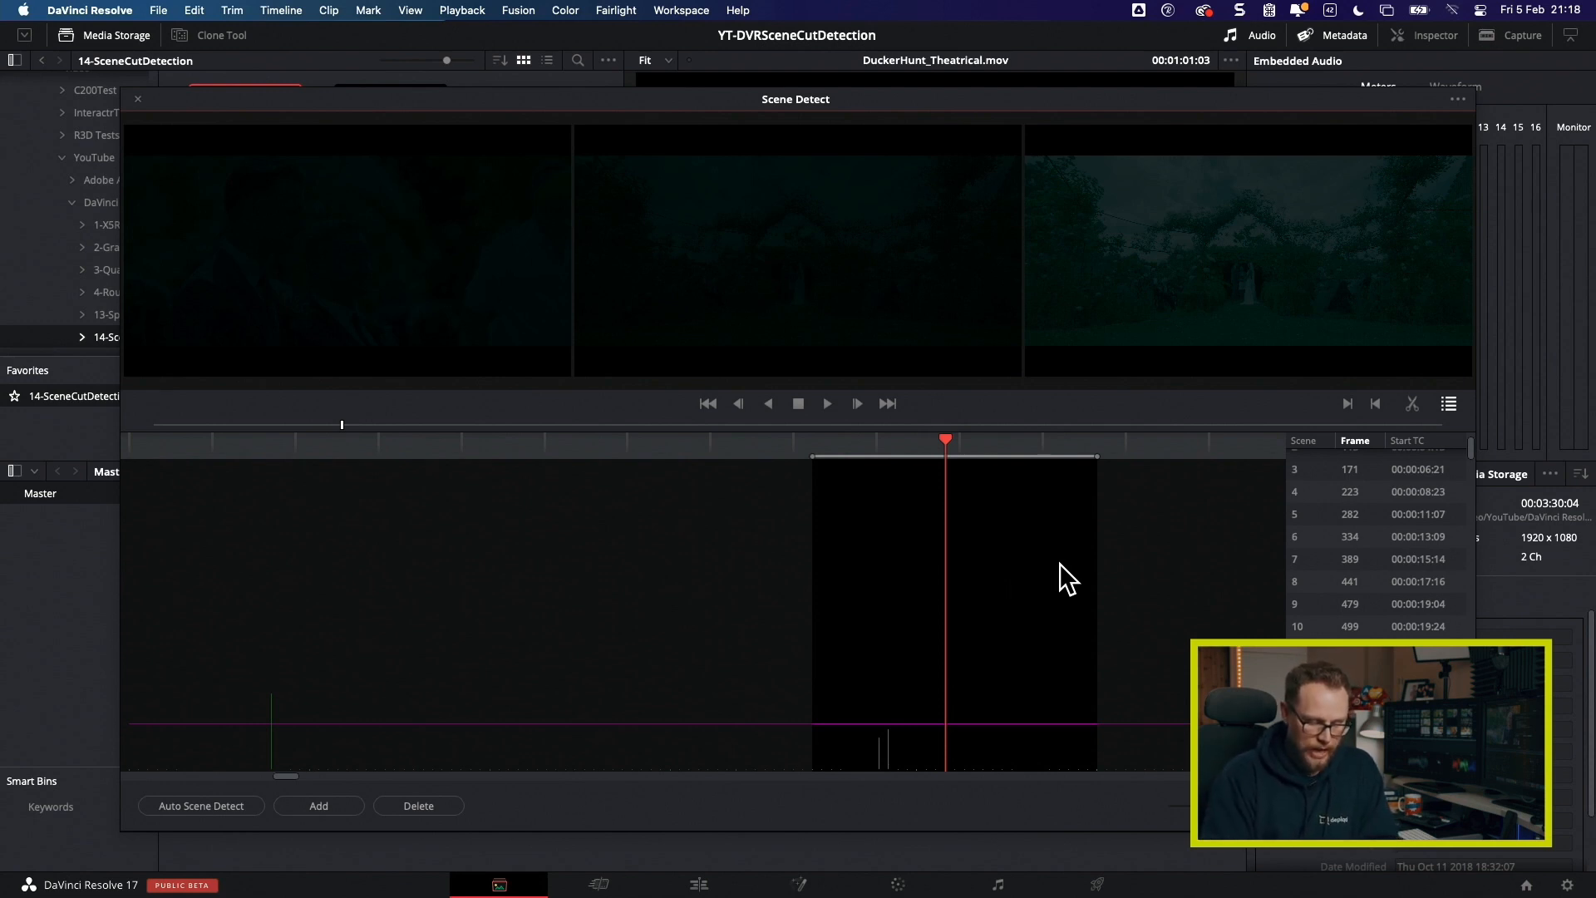
Step: Find the missed cut from the seated bride and guests to the man standing before the brick wall, and add a scene there
left_click_drag(1221, 807, 1169, 808)
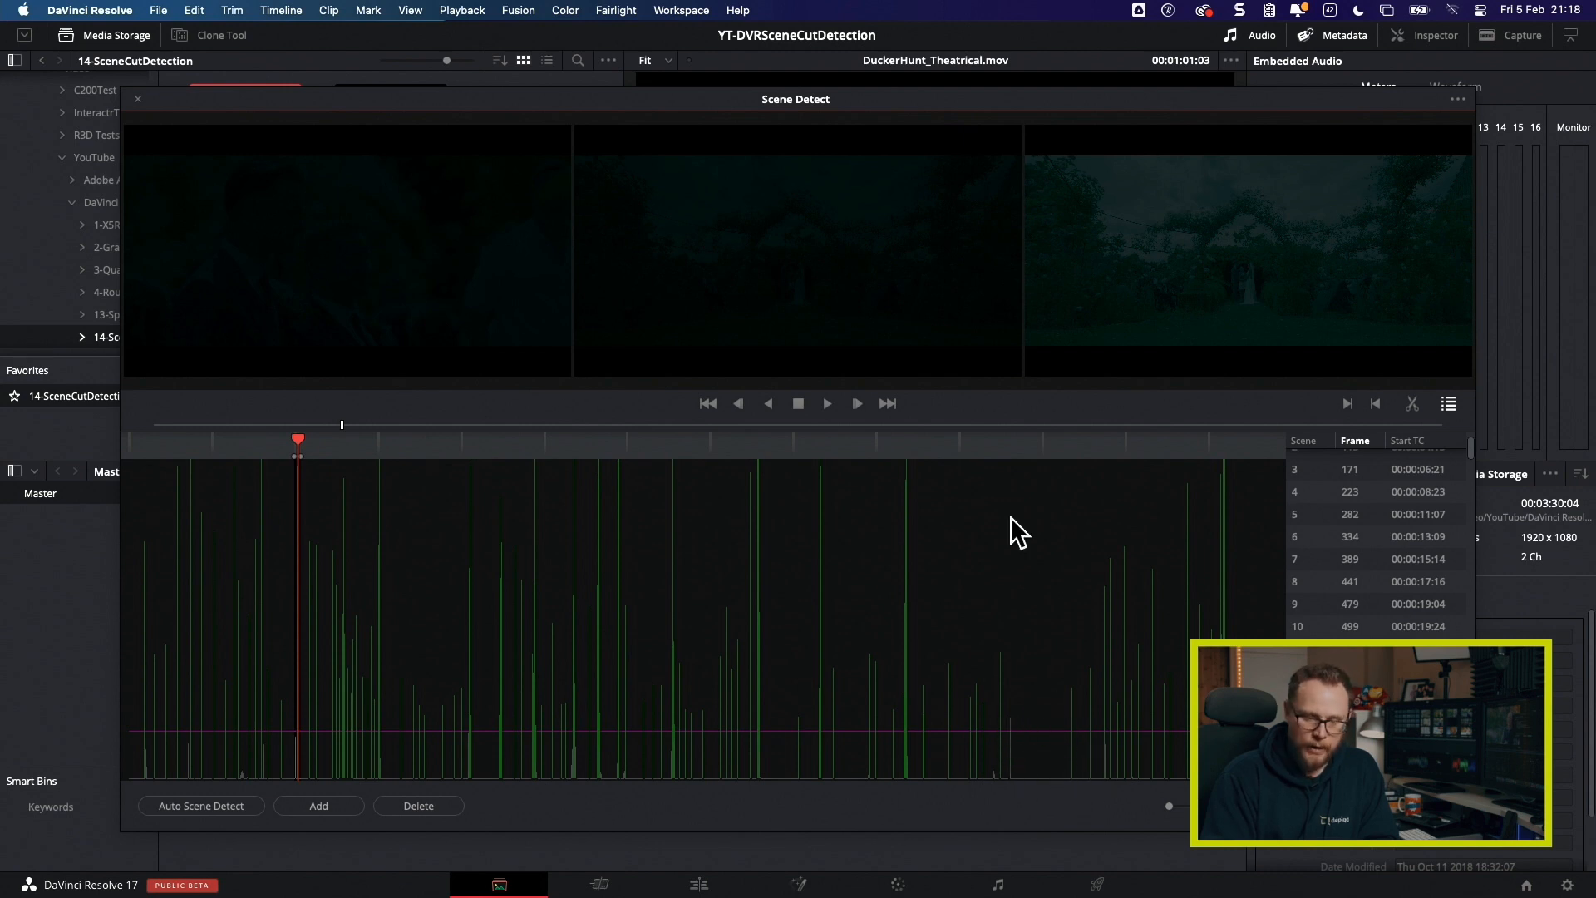
left_click(1016, 453)
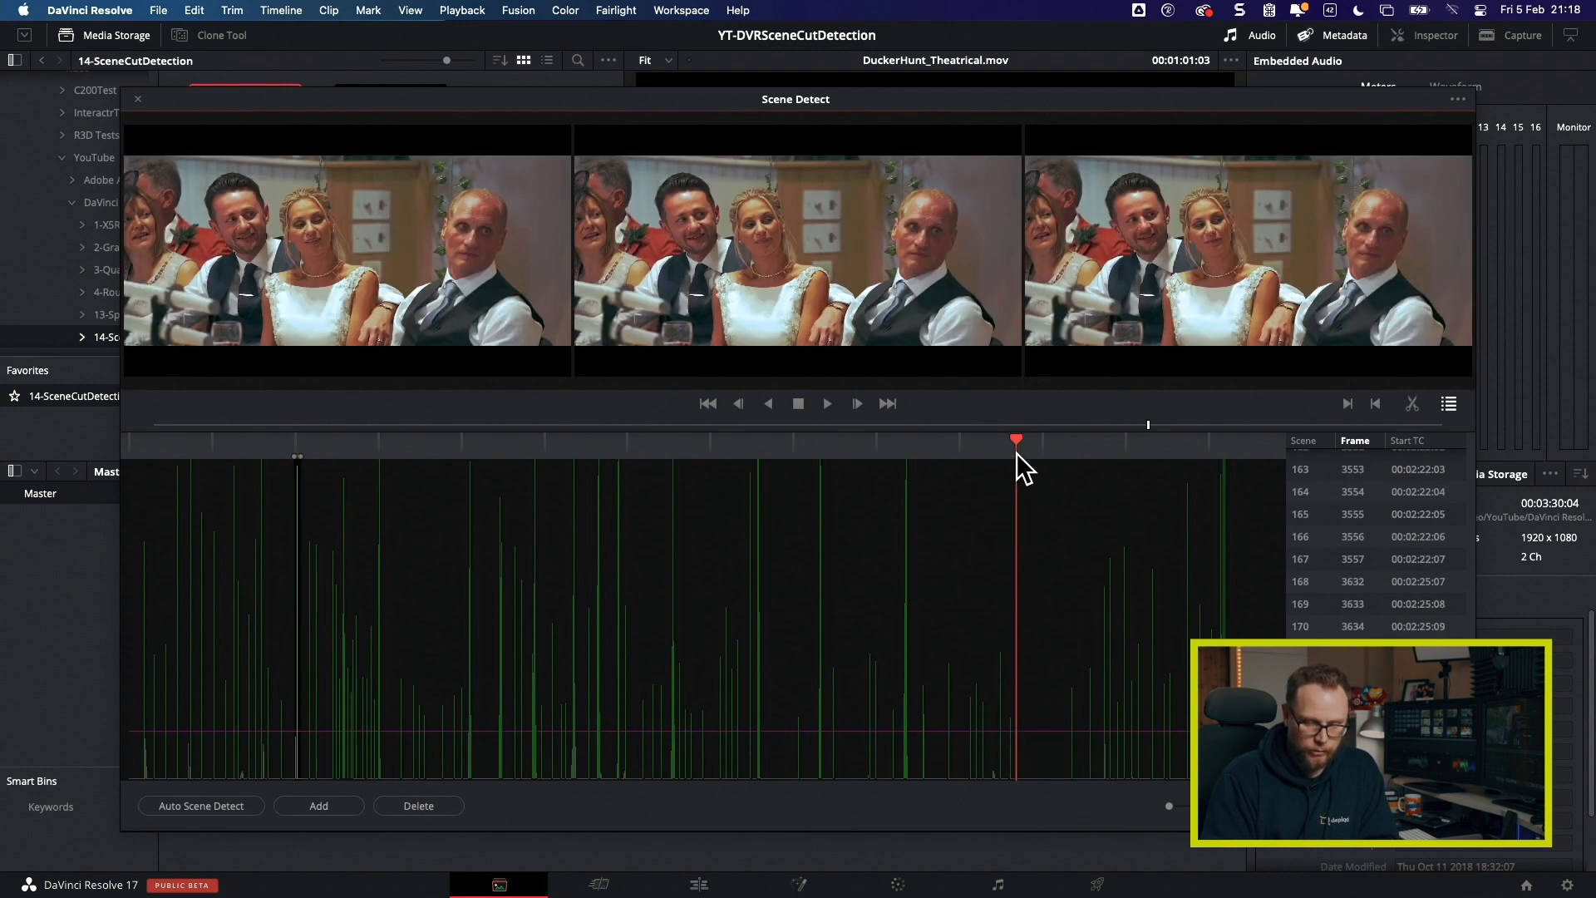
left_click_drag(1016, 438, 1030, 441)
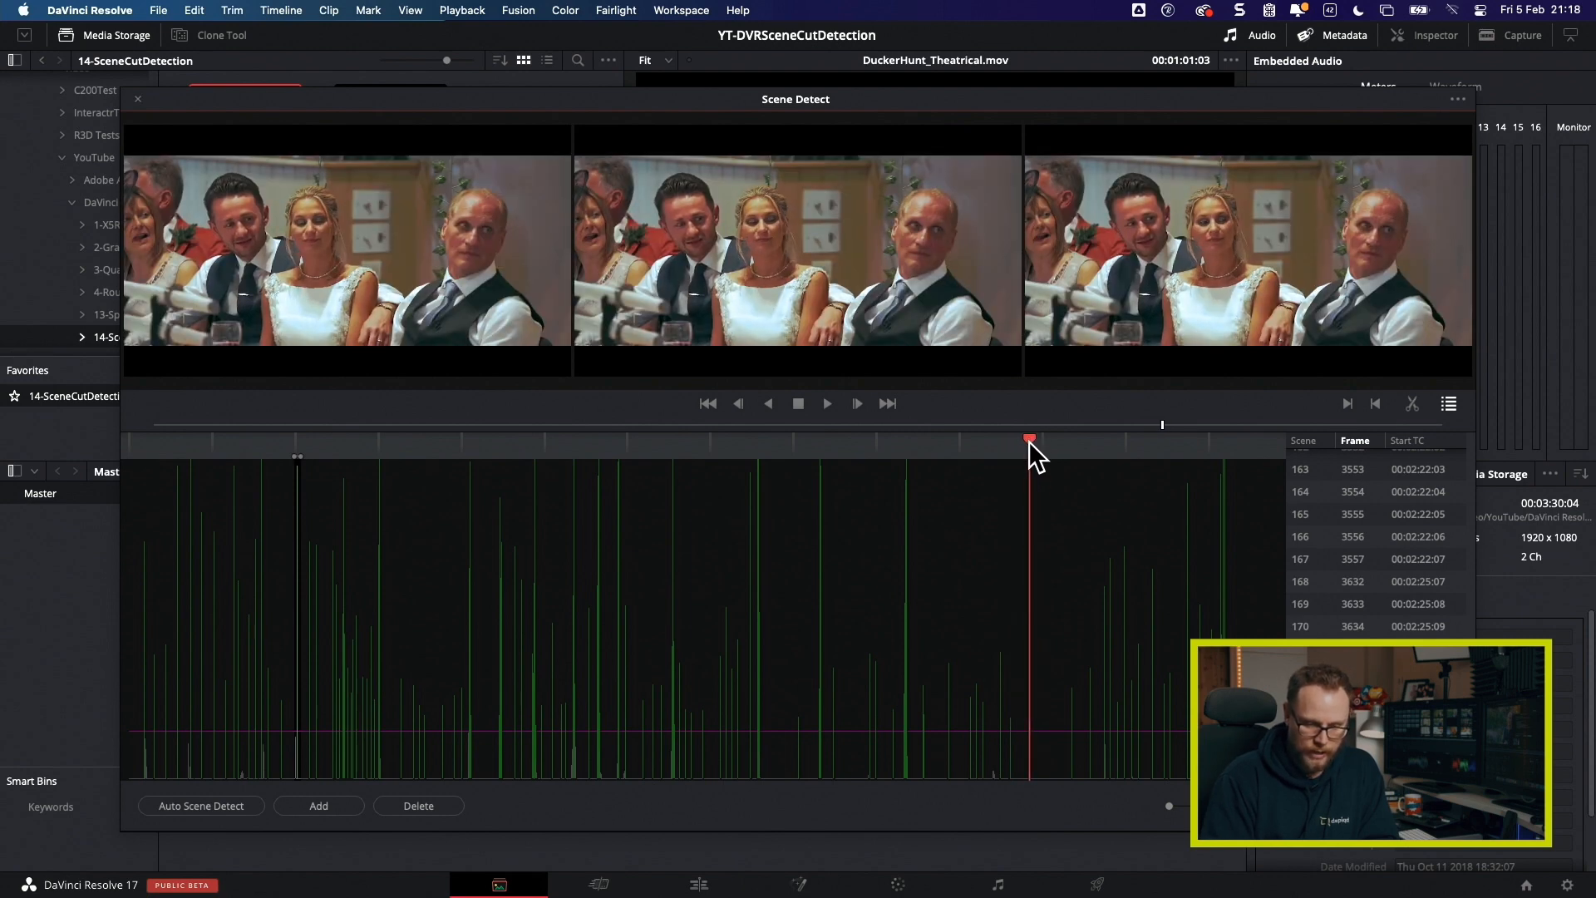
key("space")
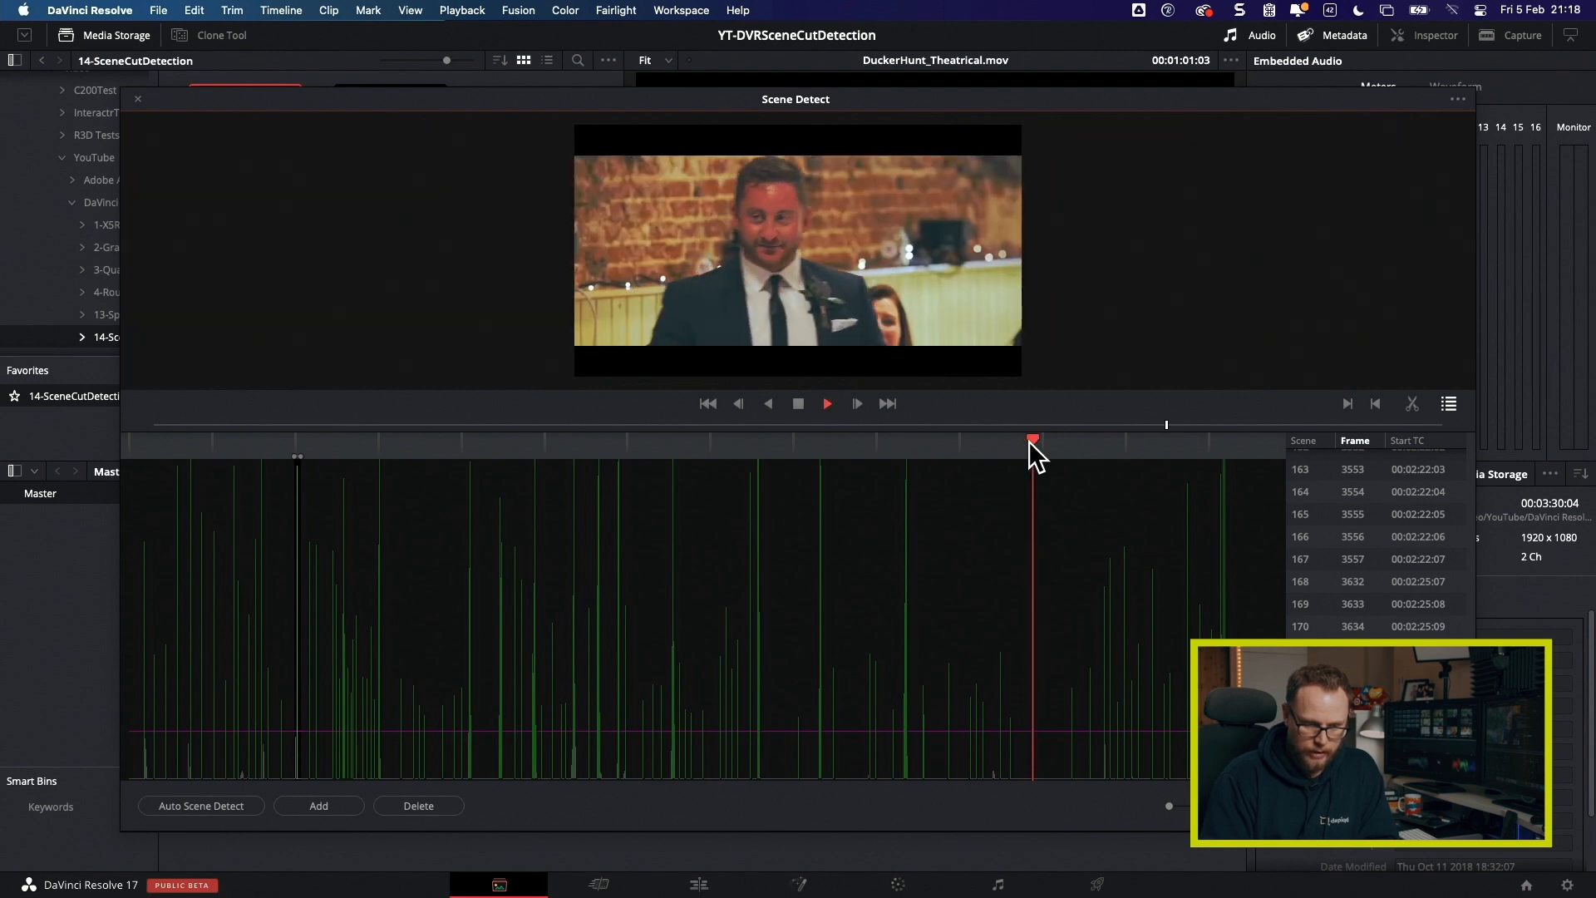
key("space")
key("Left")
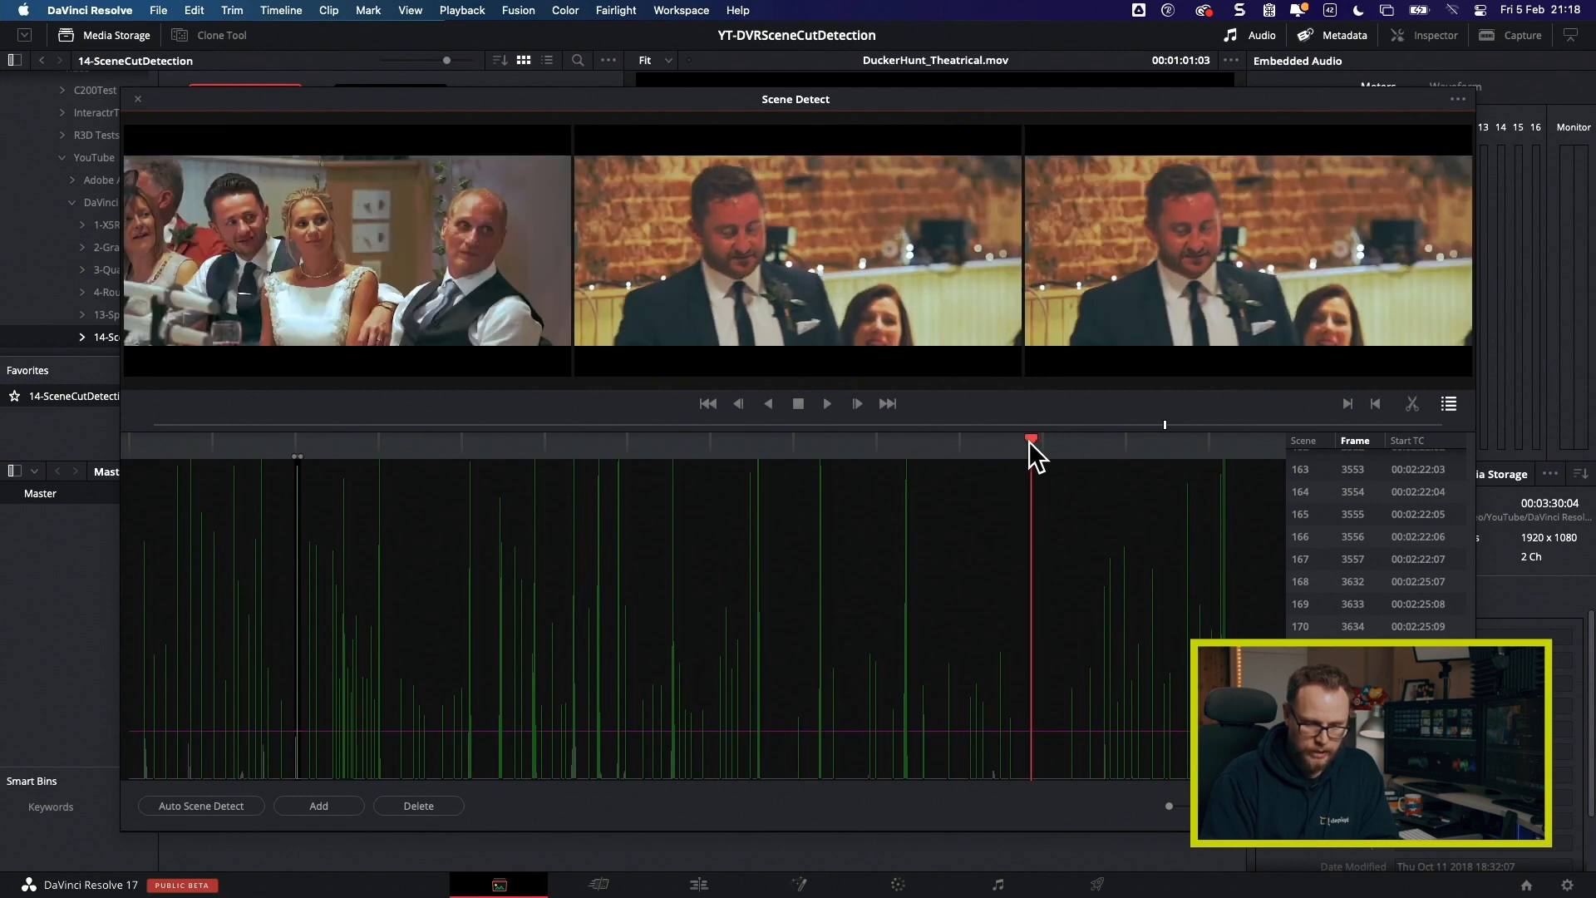
key("Left")
key("Right")
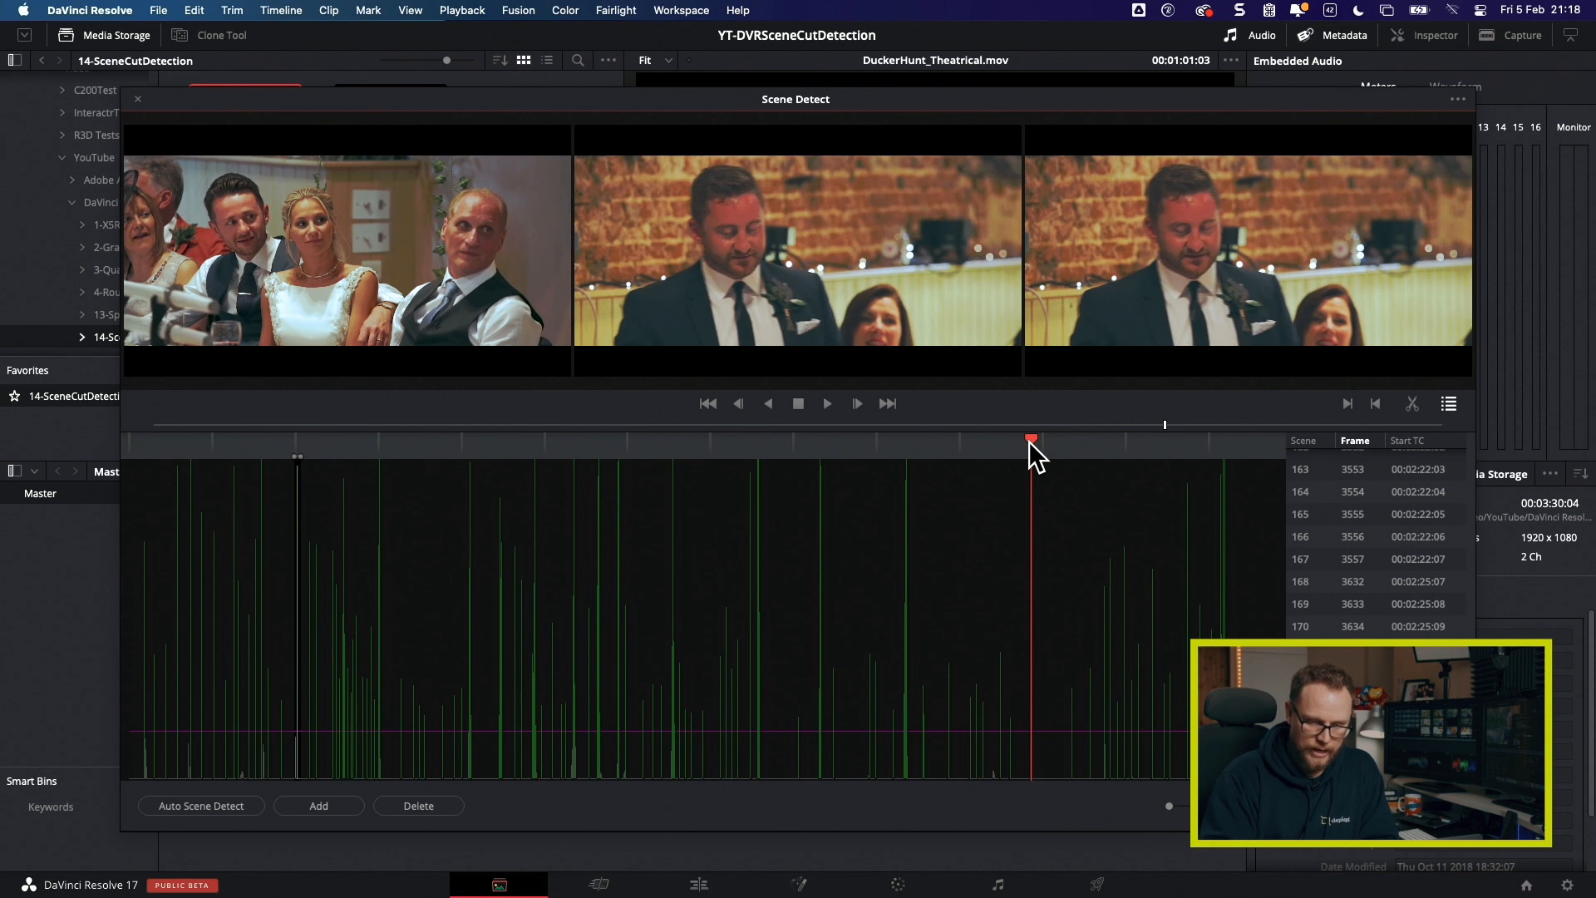
key("a")
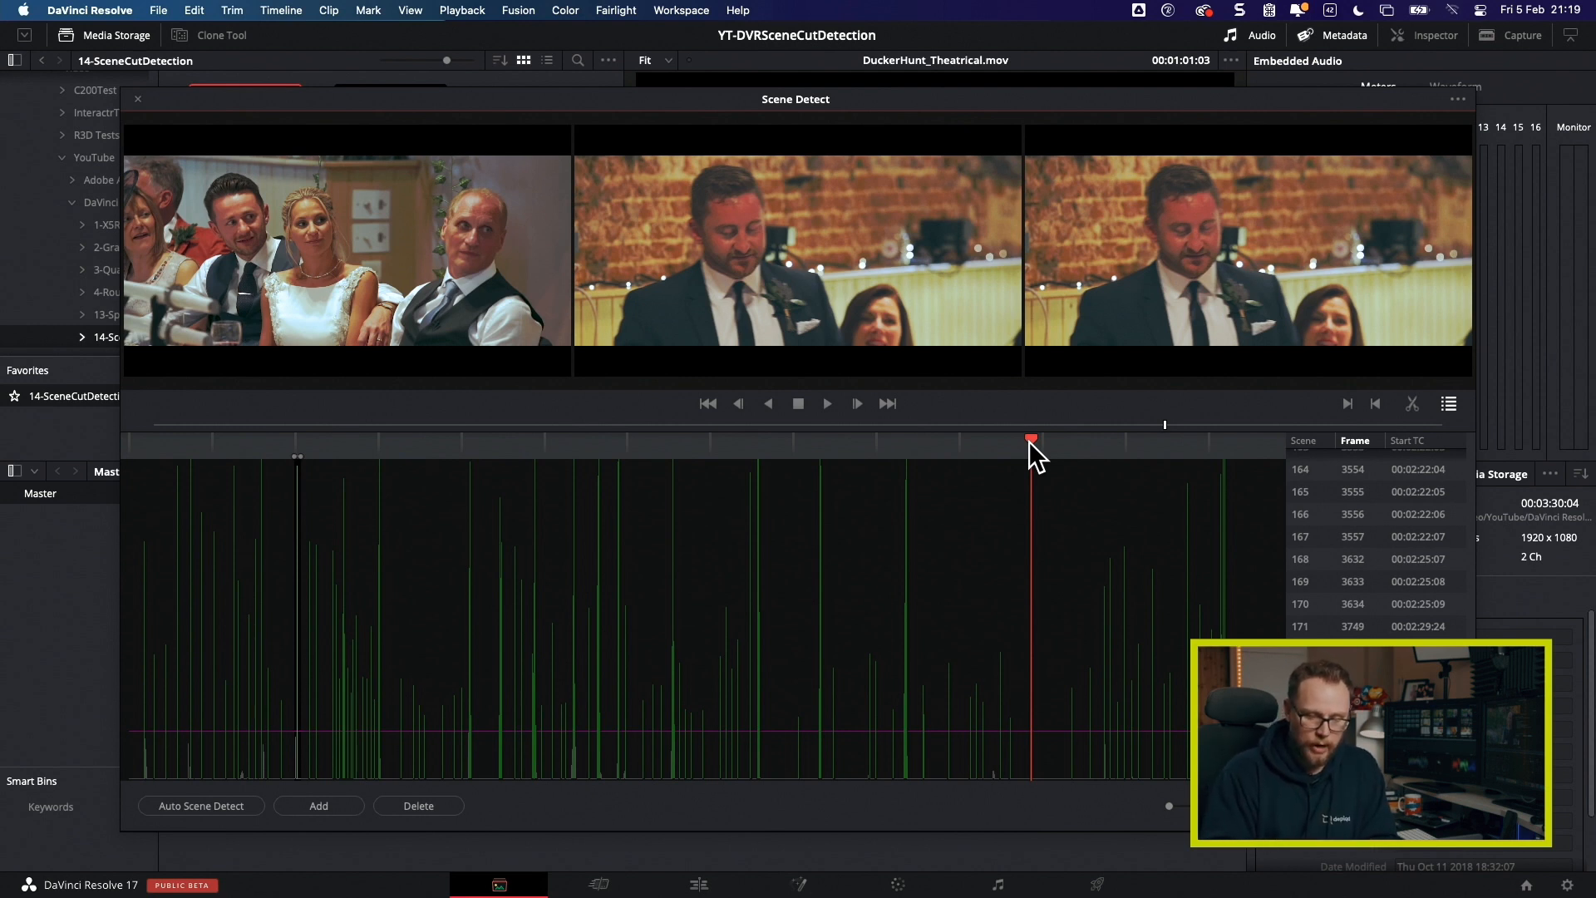
left_click_drag(1029, 440, 1050, 445)
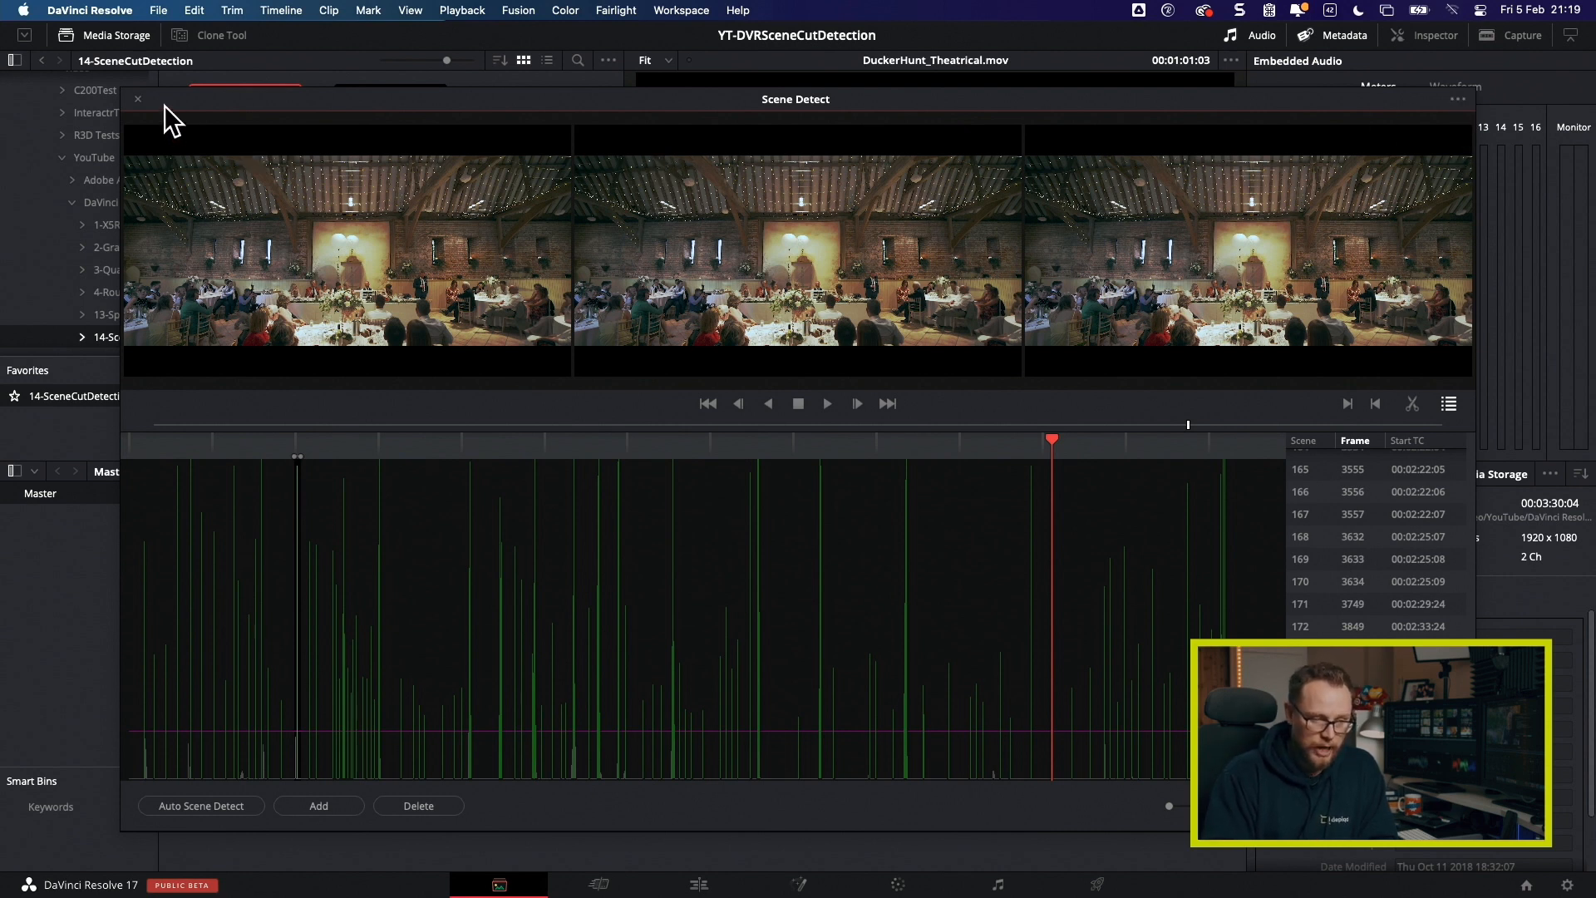
Step: Close and reopen Scene Cut Detection for DuckerHunt_Theatrical.mov to check whether the edited cut list is kept
left_click(137, 99)
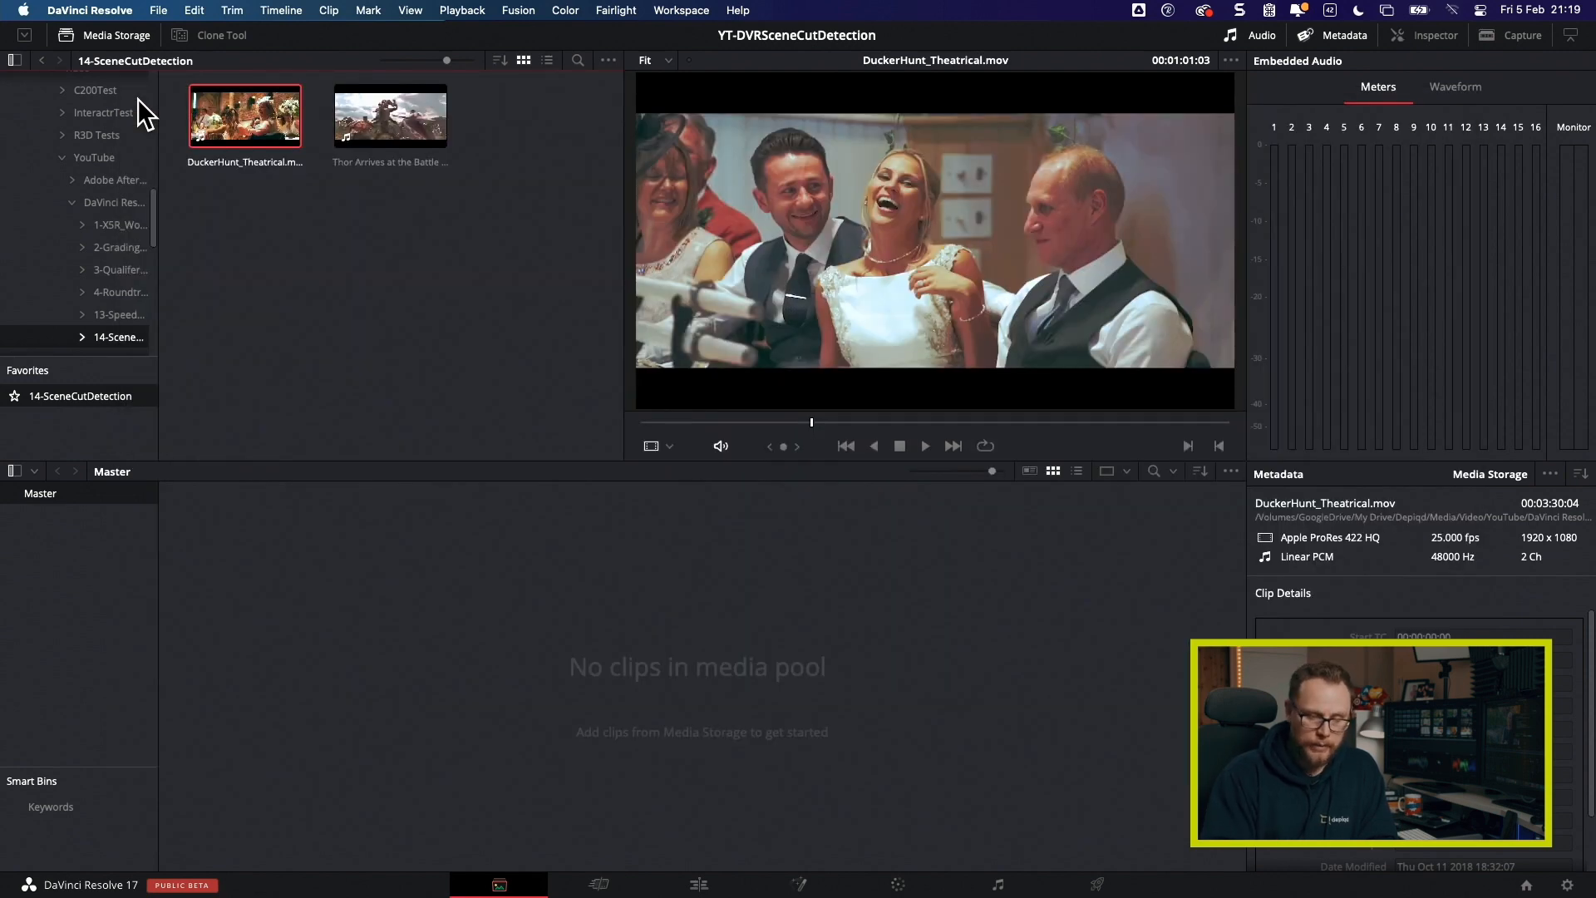
right_click(231, 118)
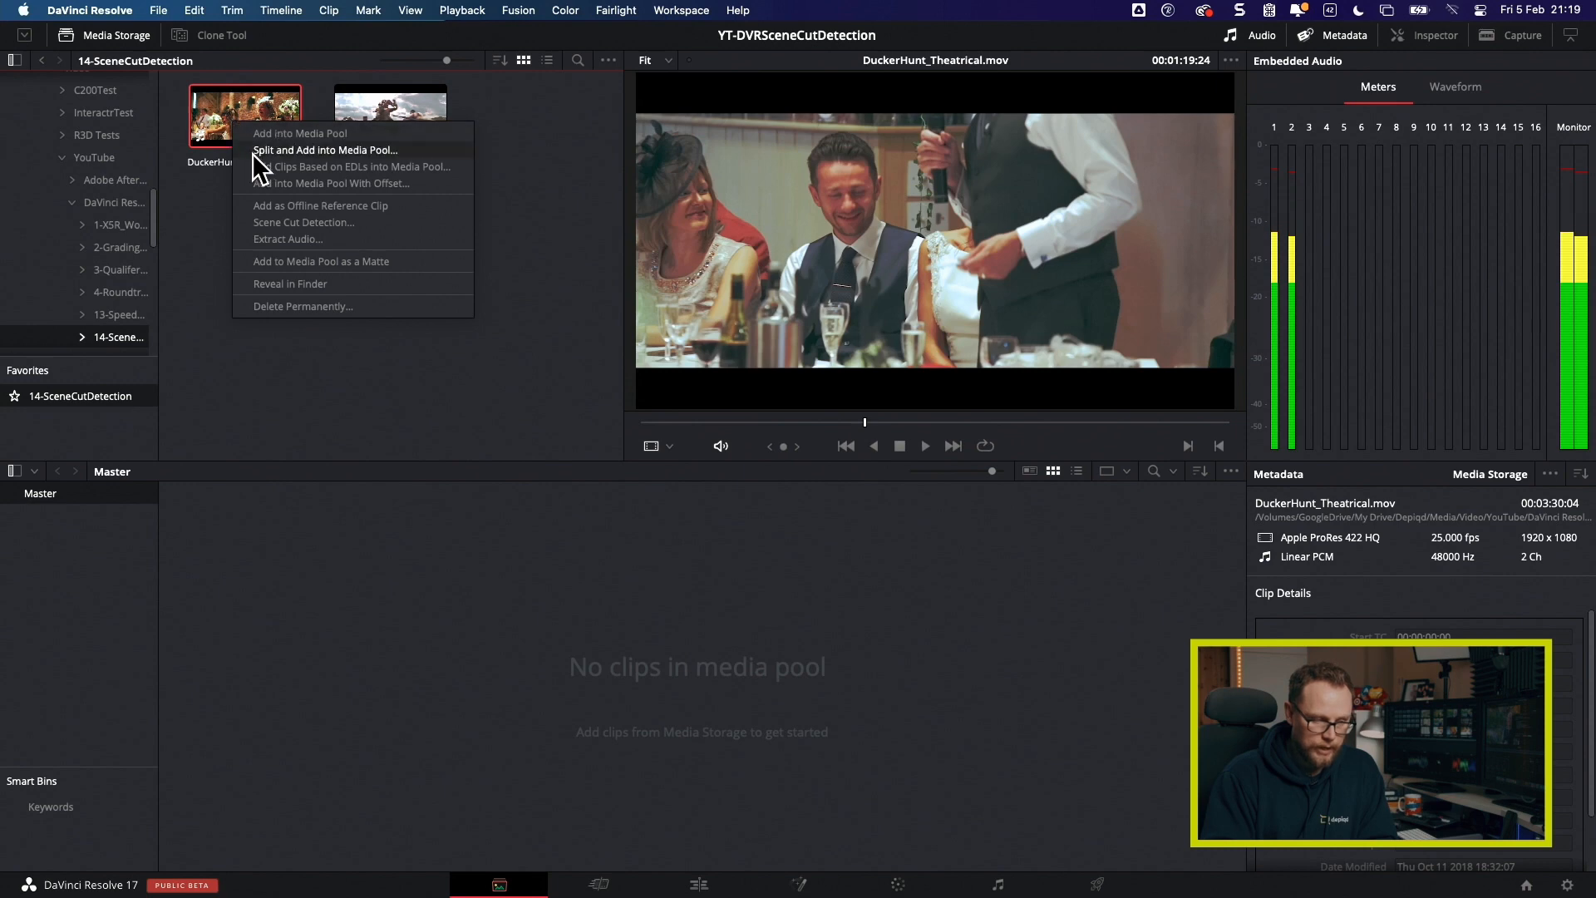
left_click(282, 223)
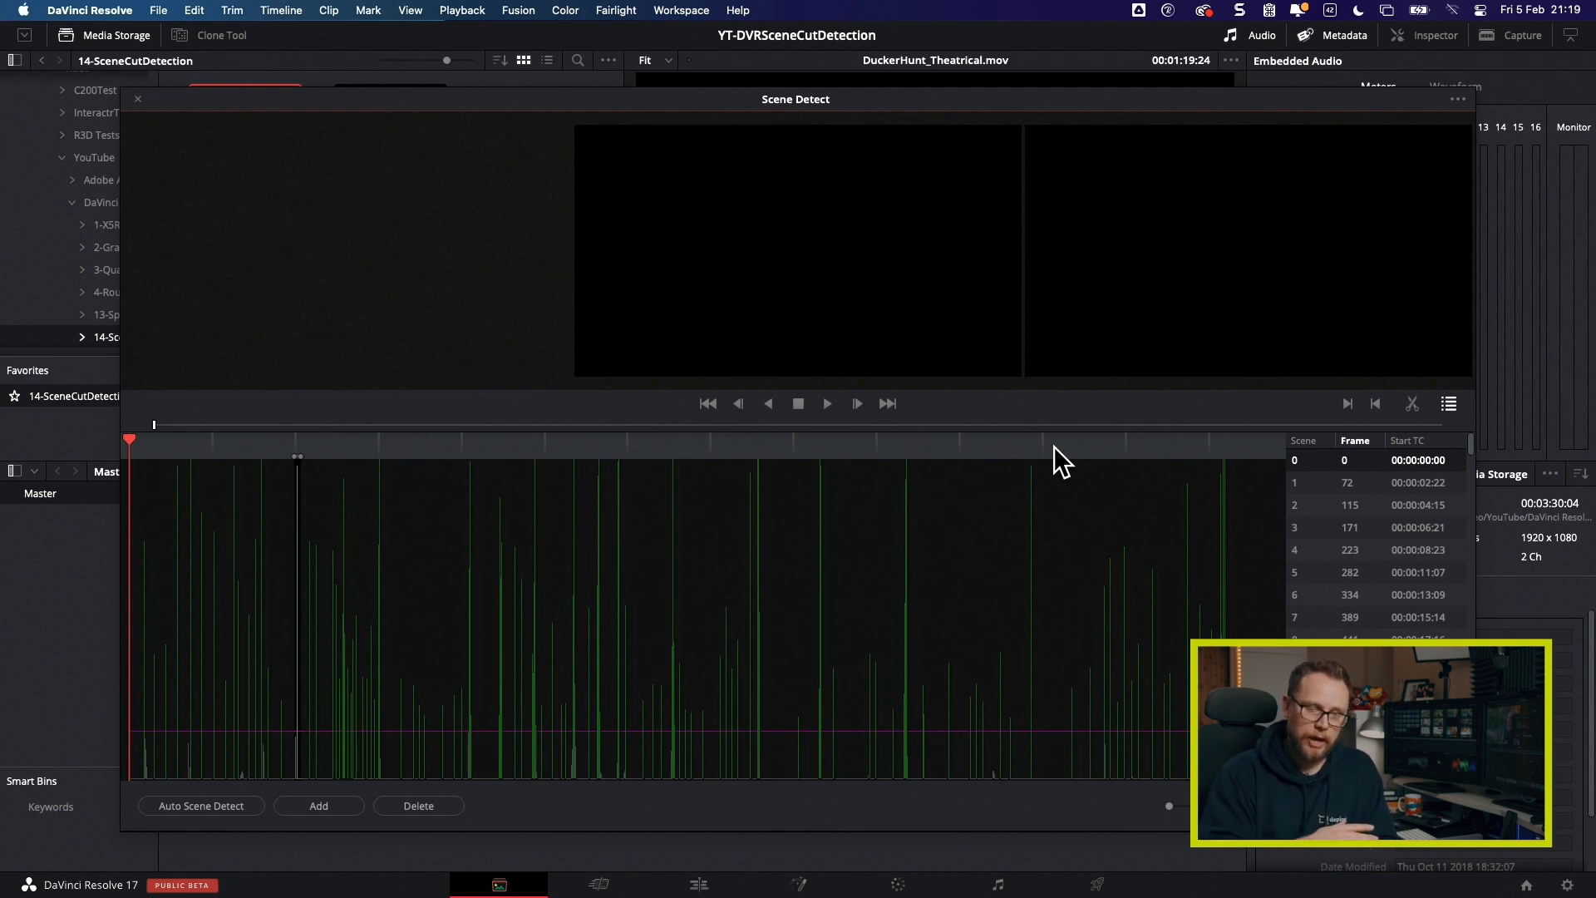
Step: Save the scene cut list to the Desktop under the name SceneCut
left_click(1459, 100)
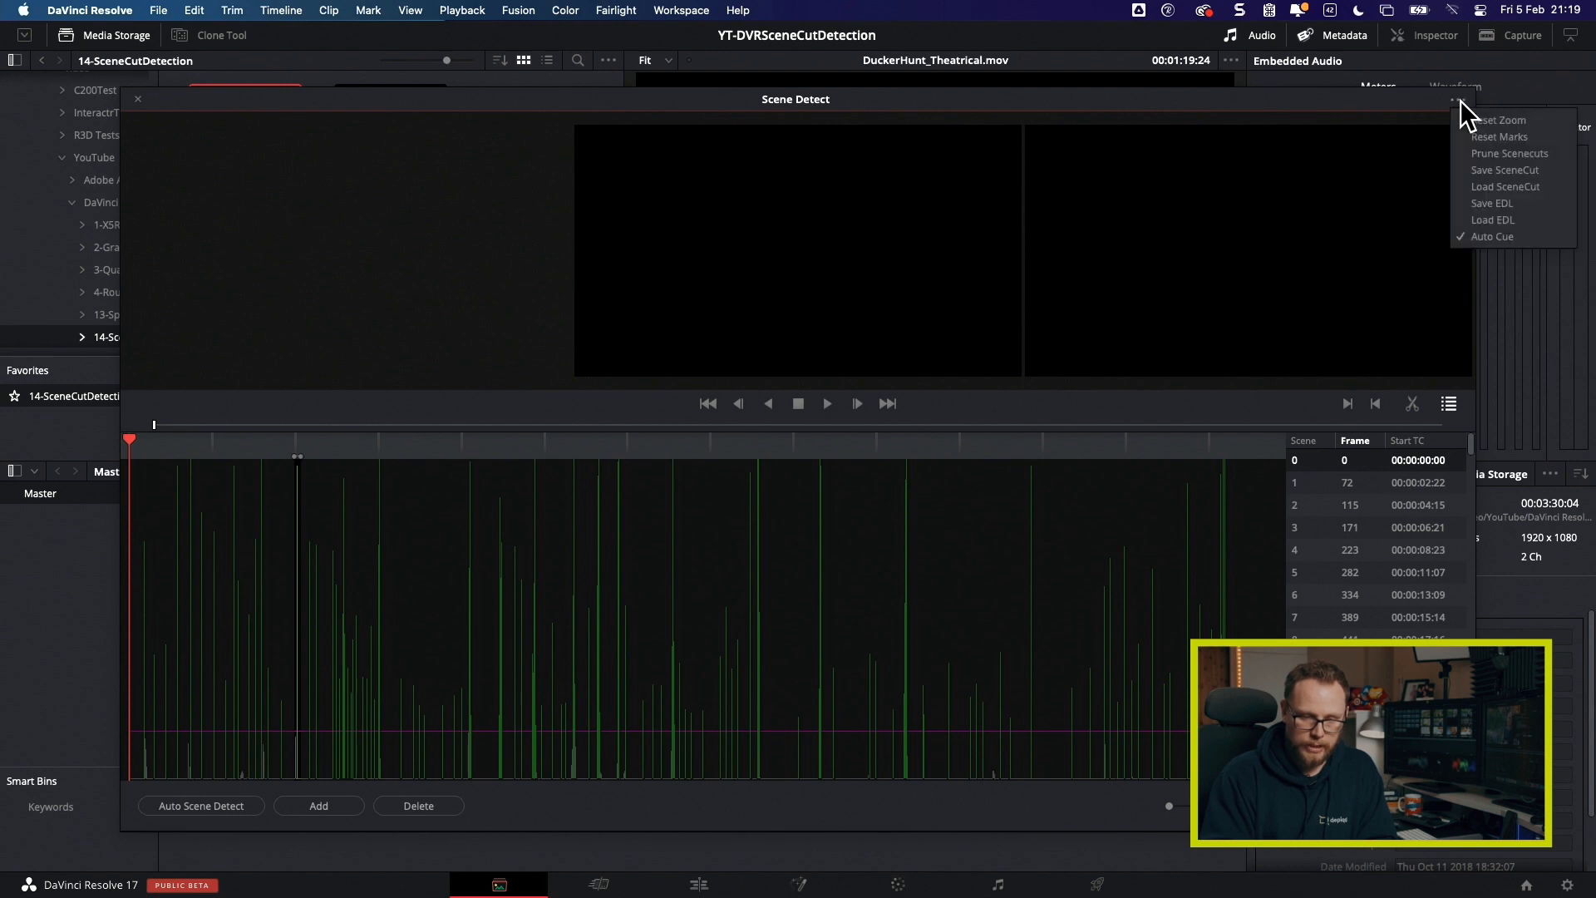
left_click(1483, 164)
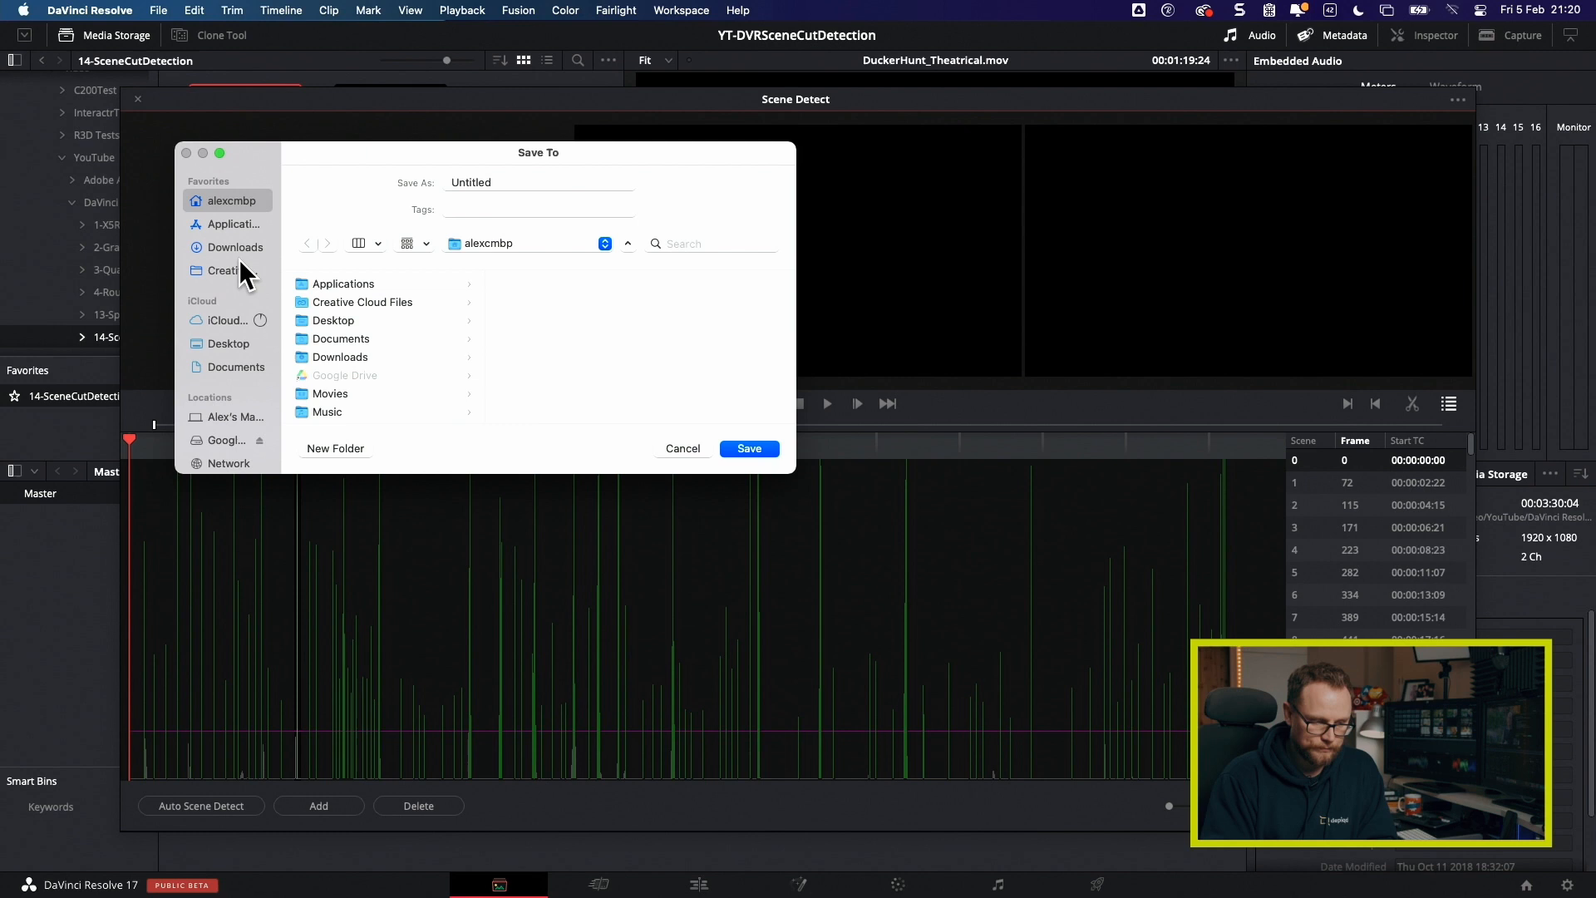
left_click(229, 344)
double_click(472, 182)
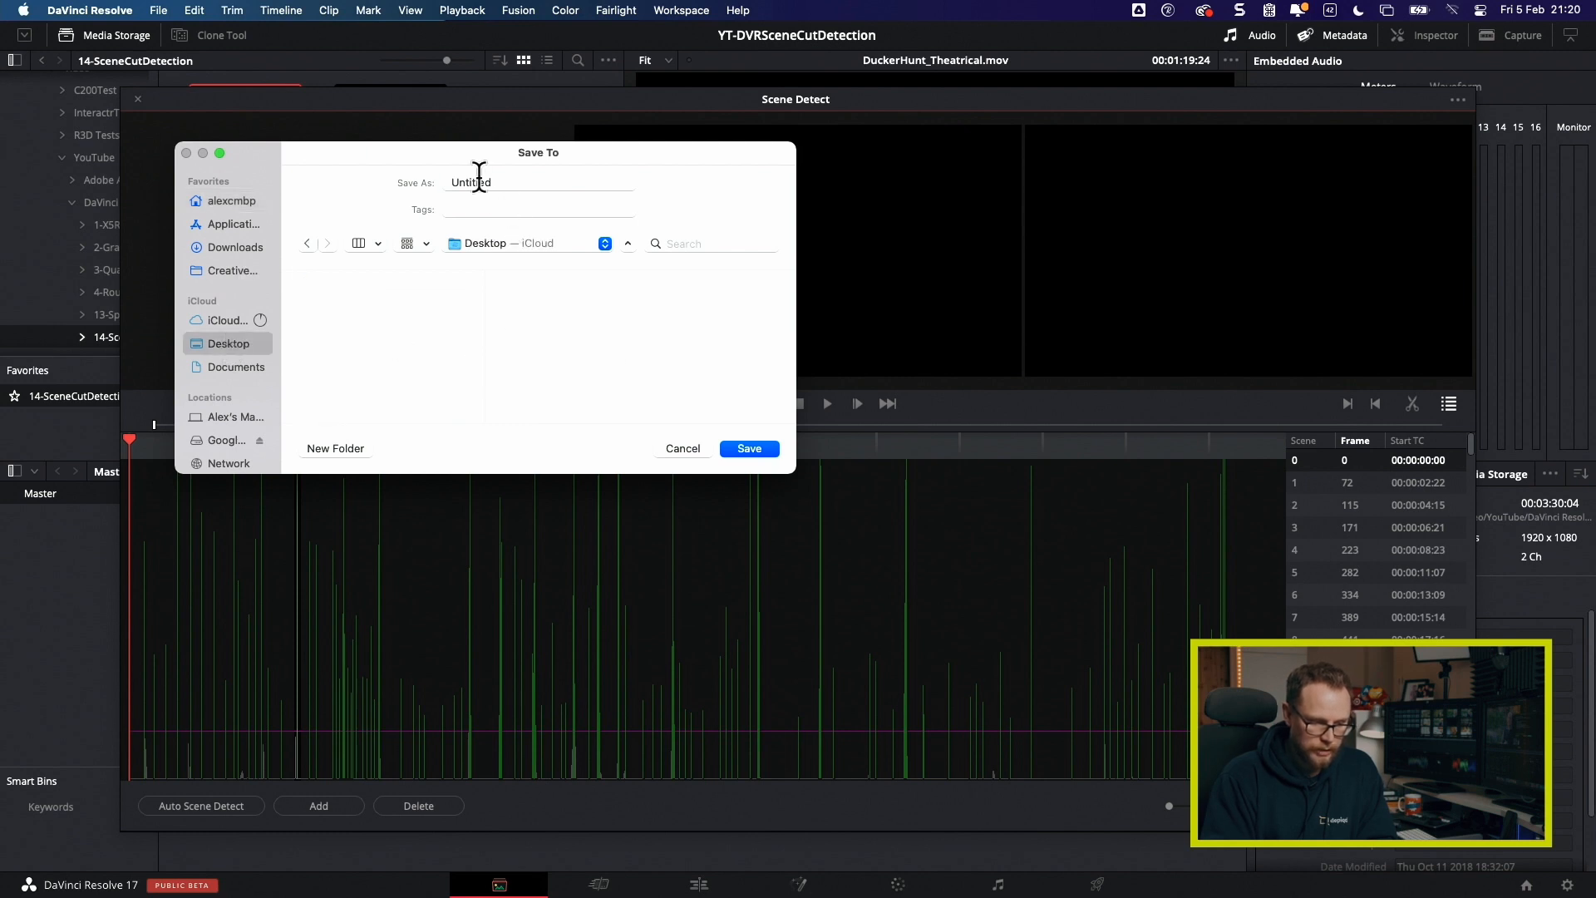
type("SceneCt")
key("BackSpace")
type("ut")
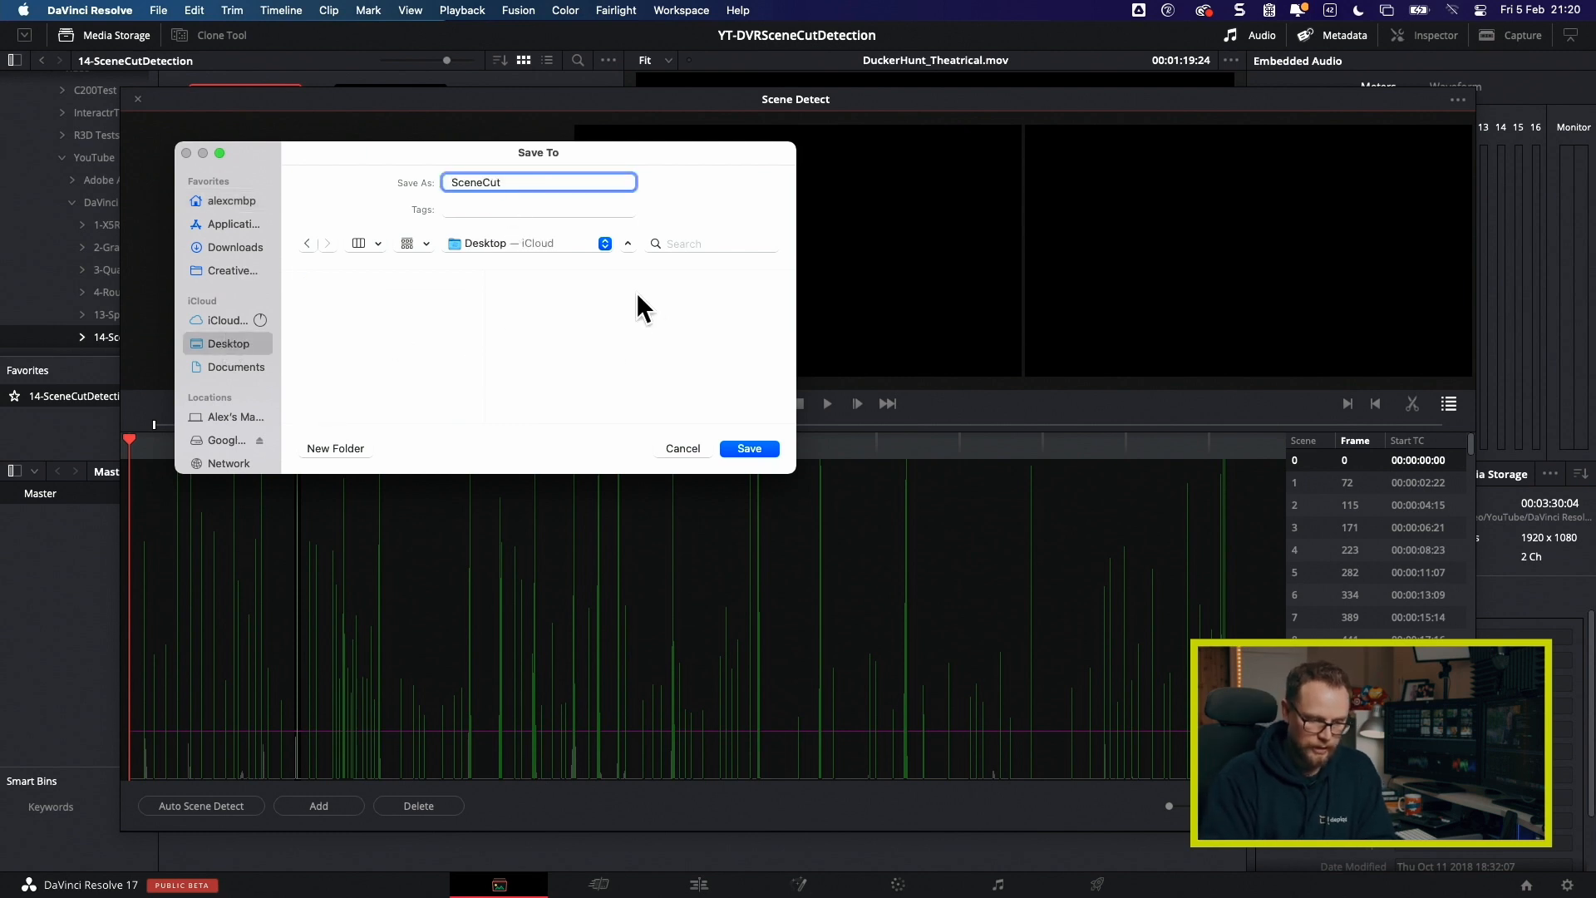
left_click(749, 448)
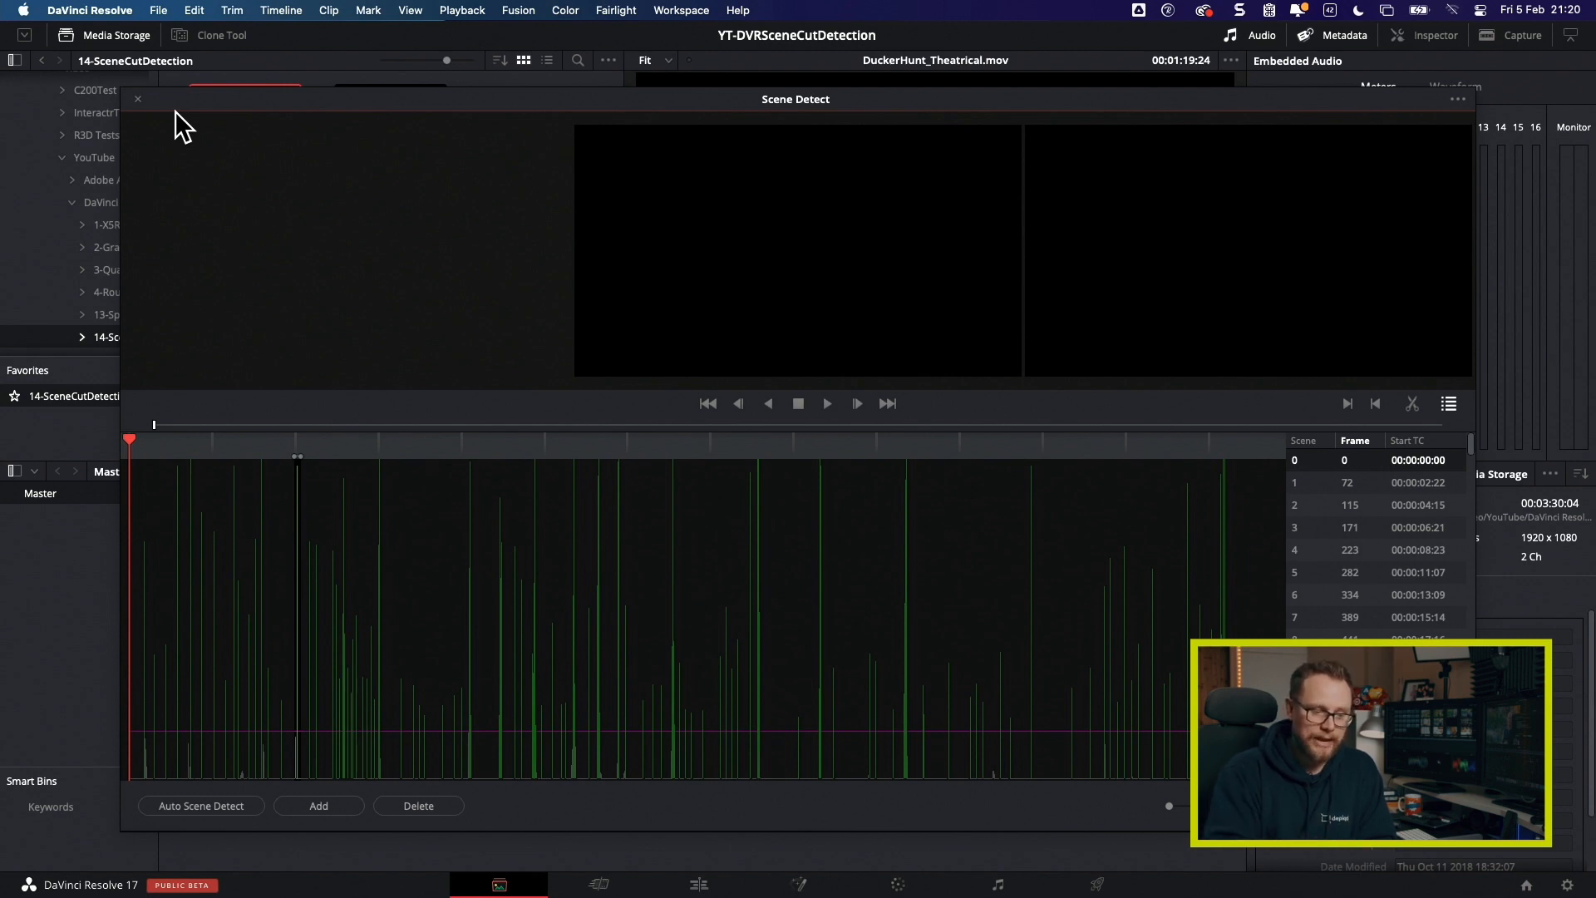
Step: Reopen Scene Cut Detection for DuckerHunt_Theatrical.mov and load the saved SceneCut.sc cut list from the Desktop
left_click(138, 99)
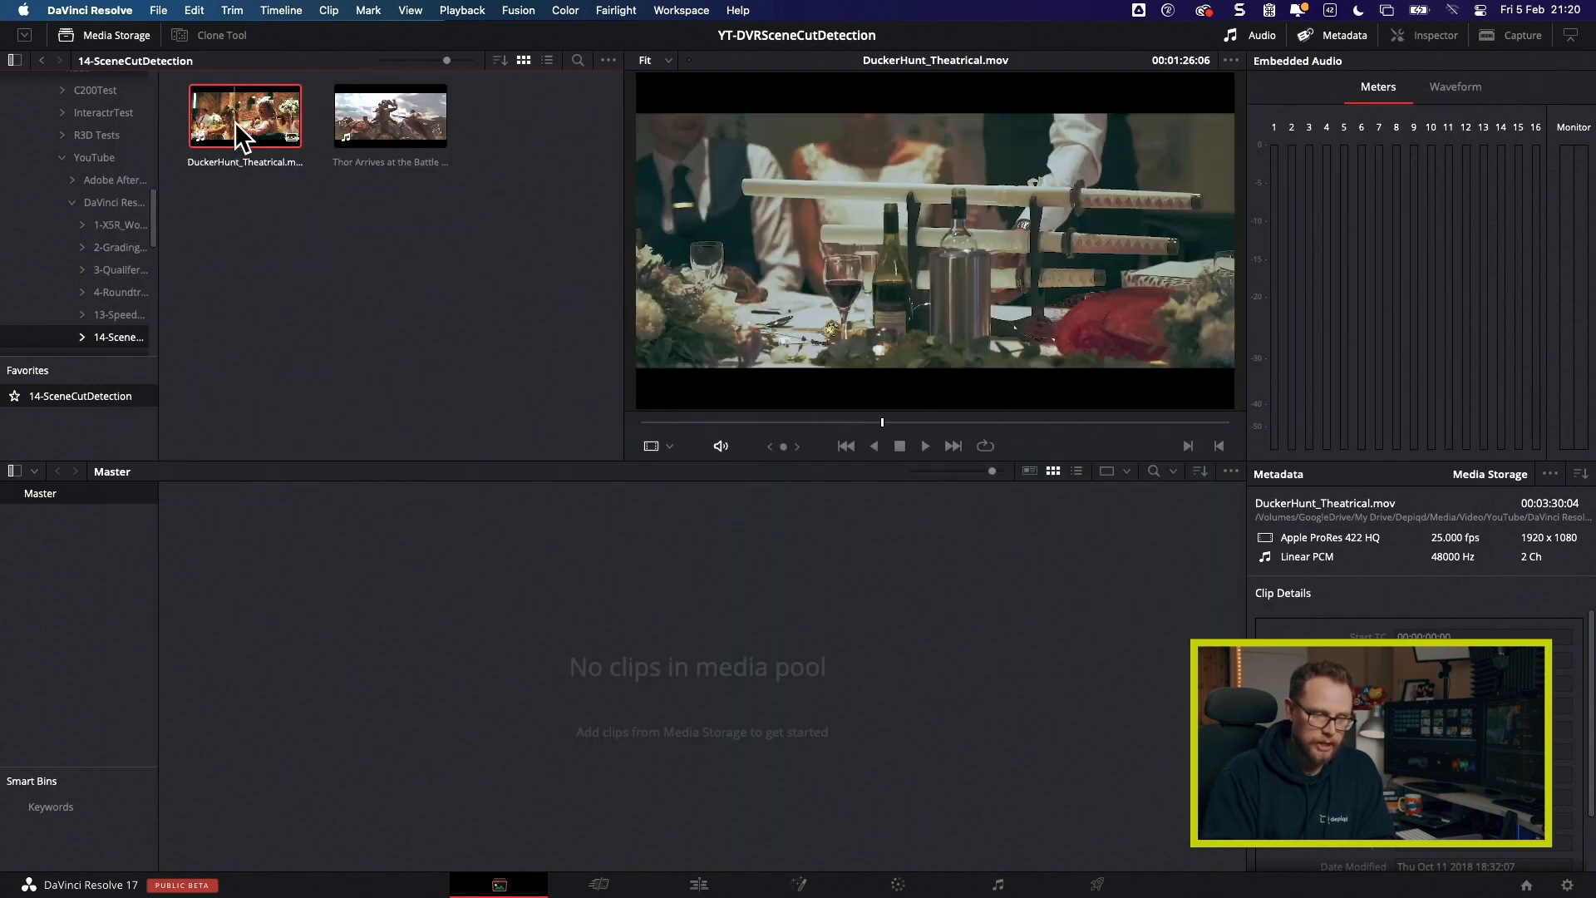
right_click(237, 127)
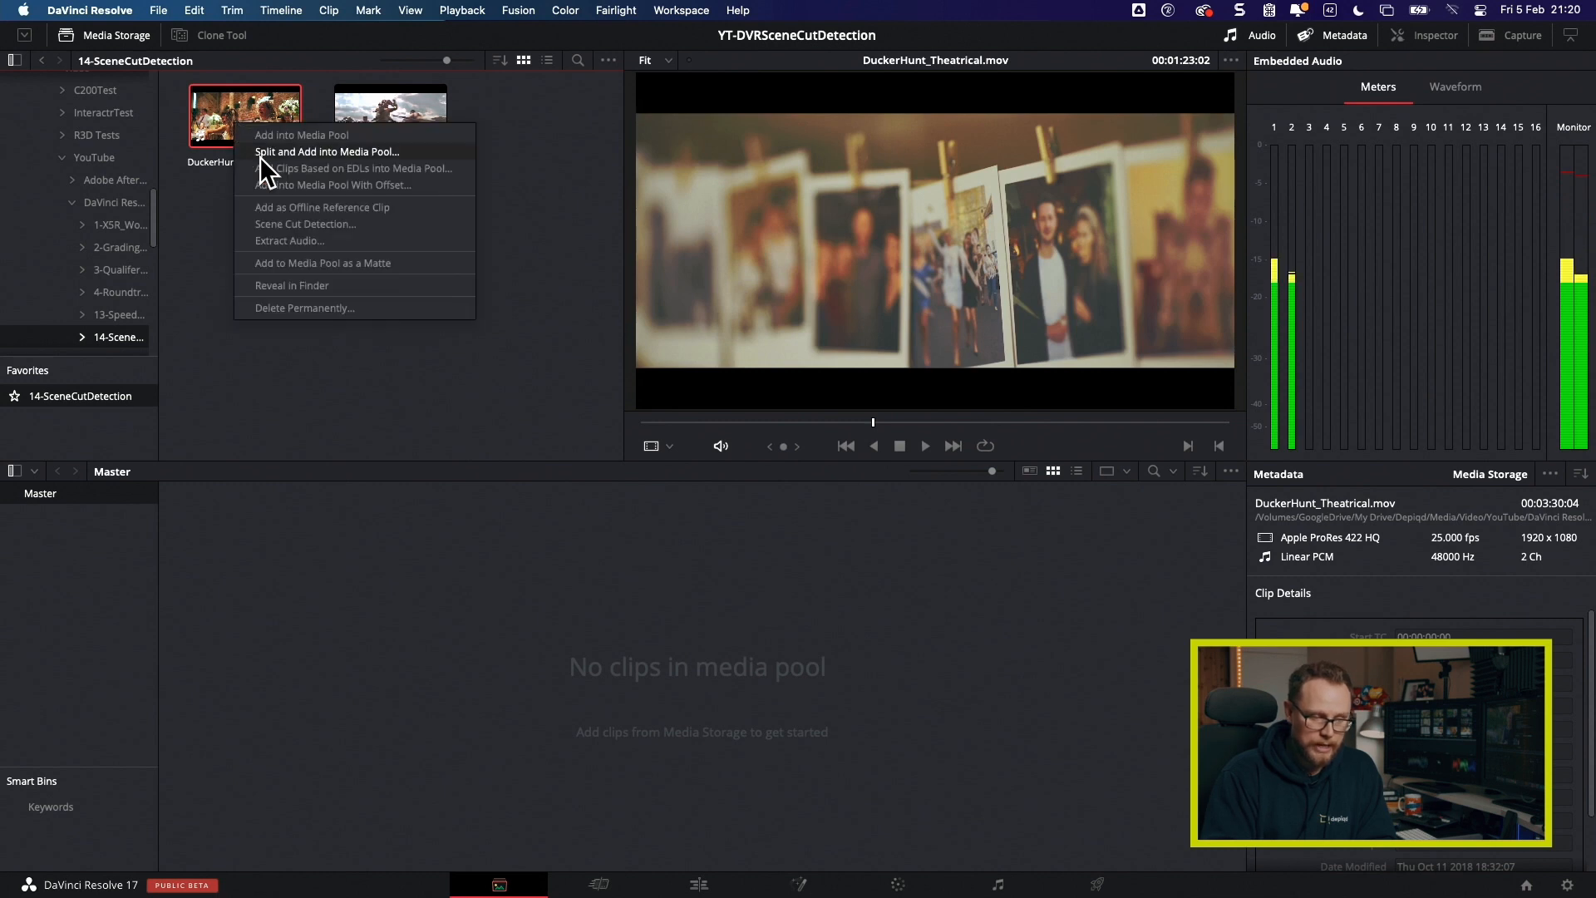
left_click(280, 223)
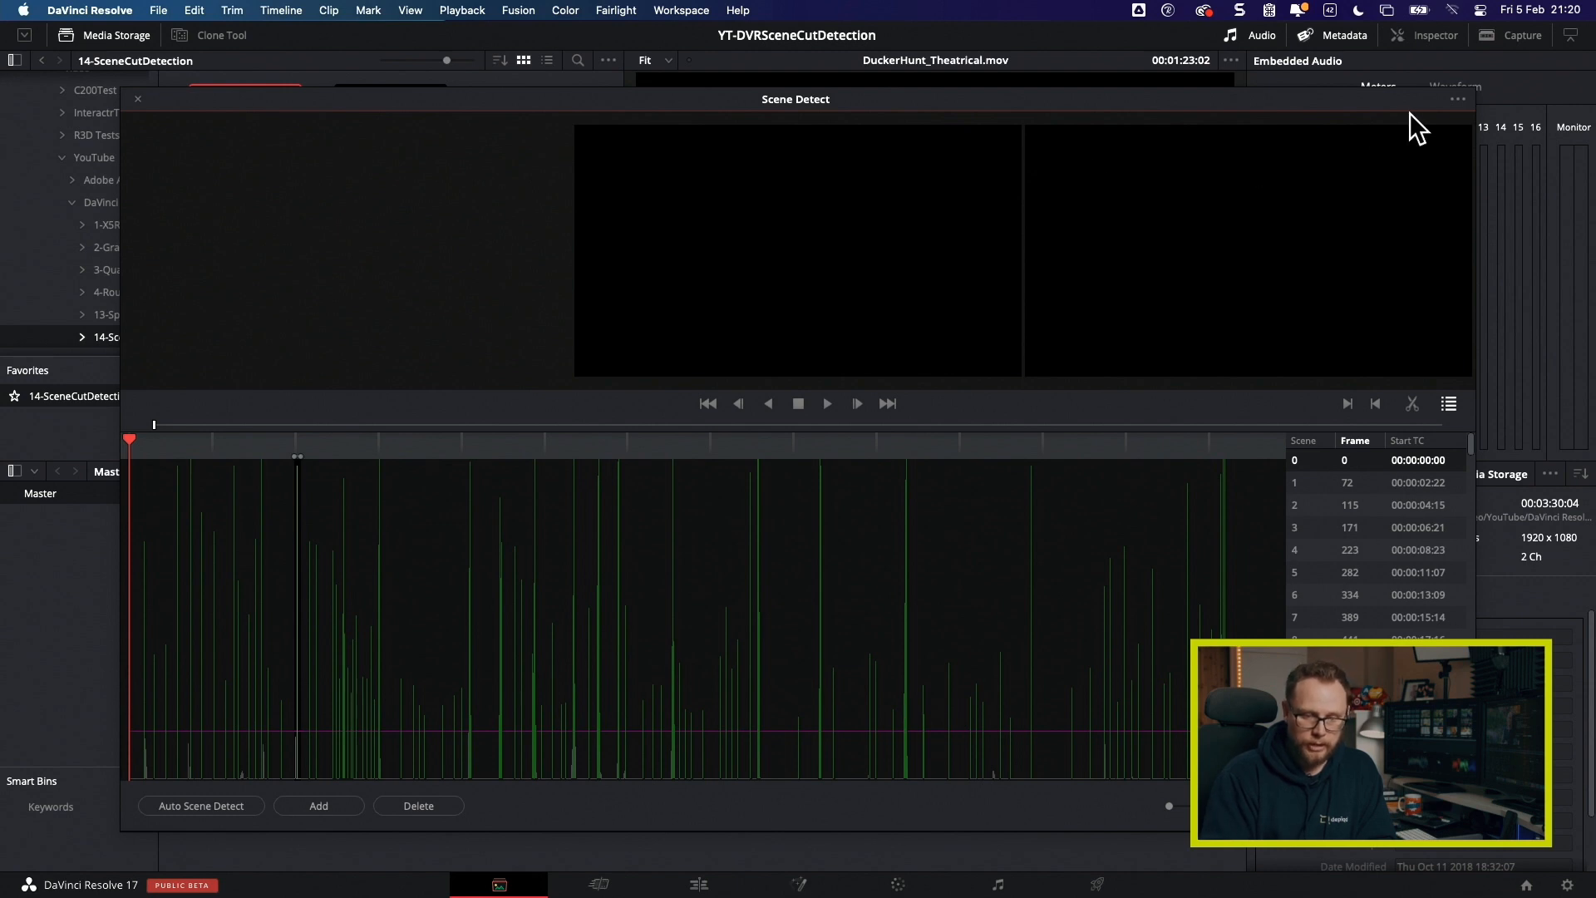
left_click(1459, 100)
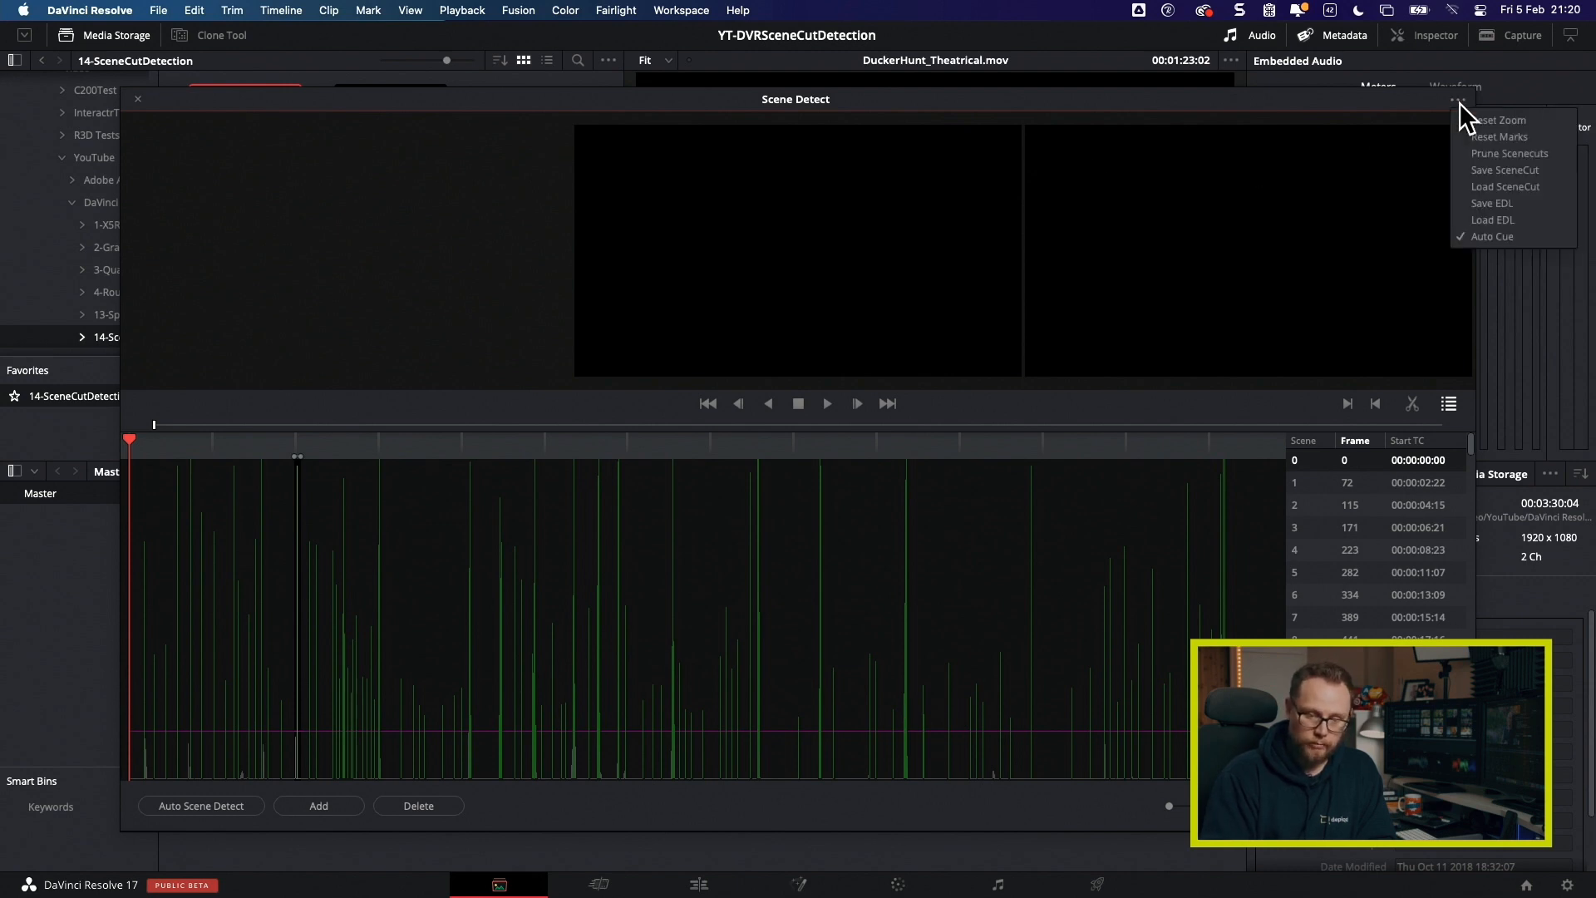
left_click(1485, 184)
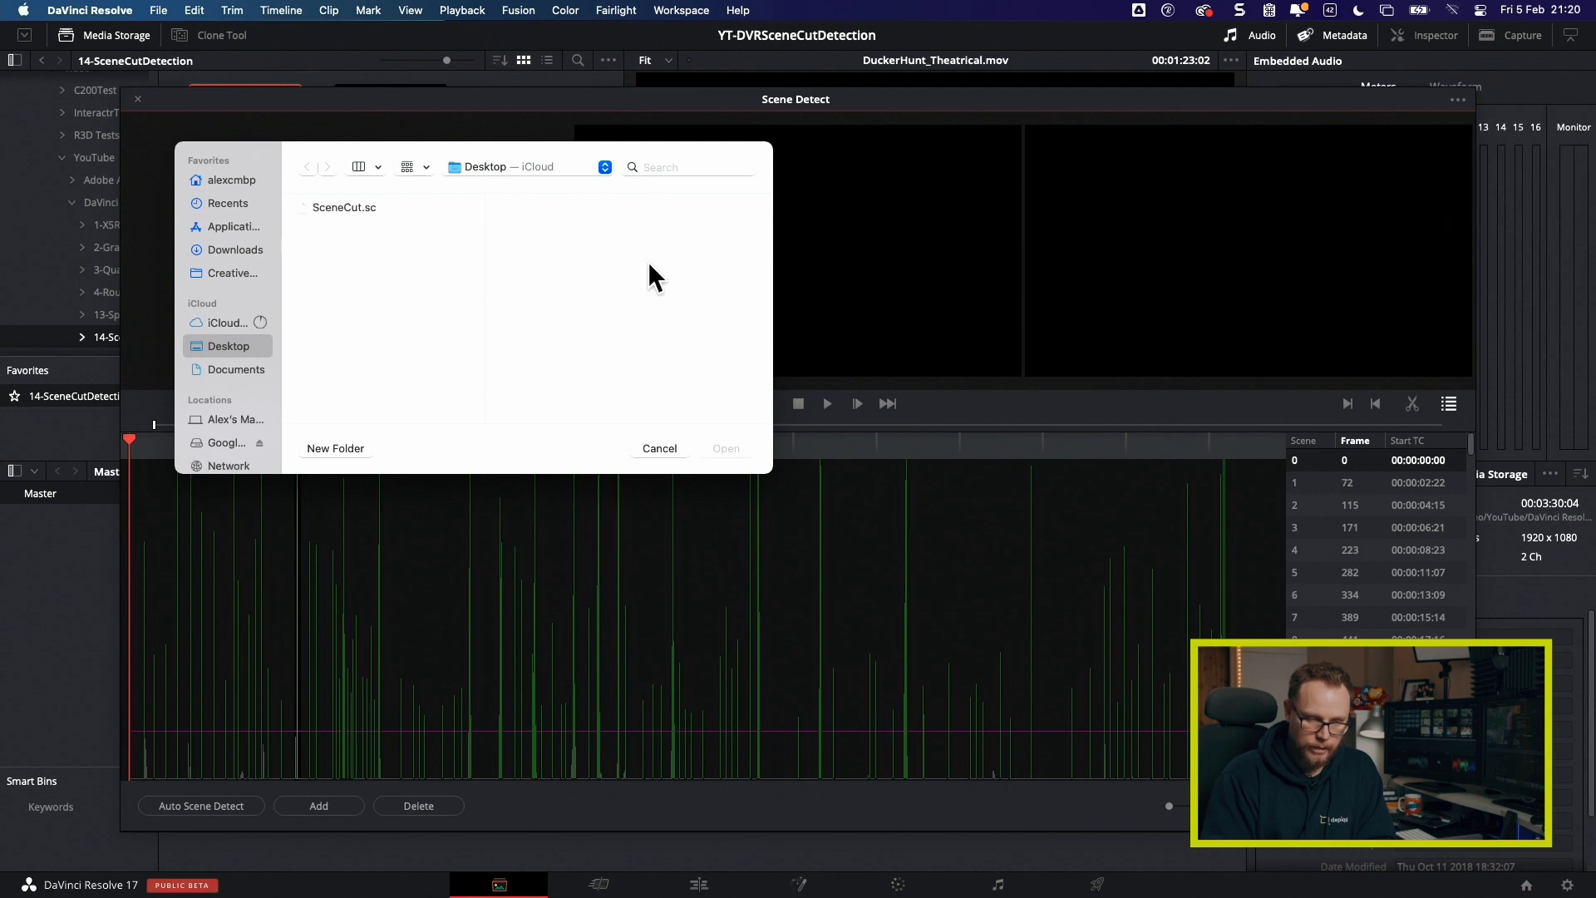
left_click(337, 205)
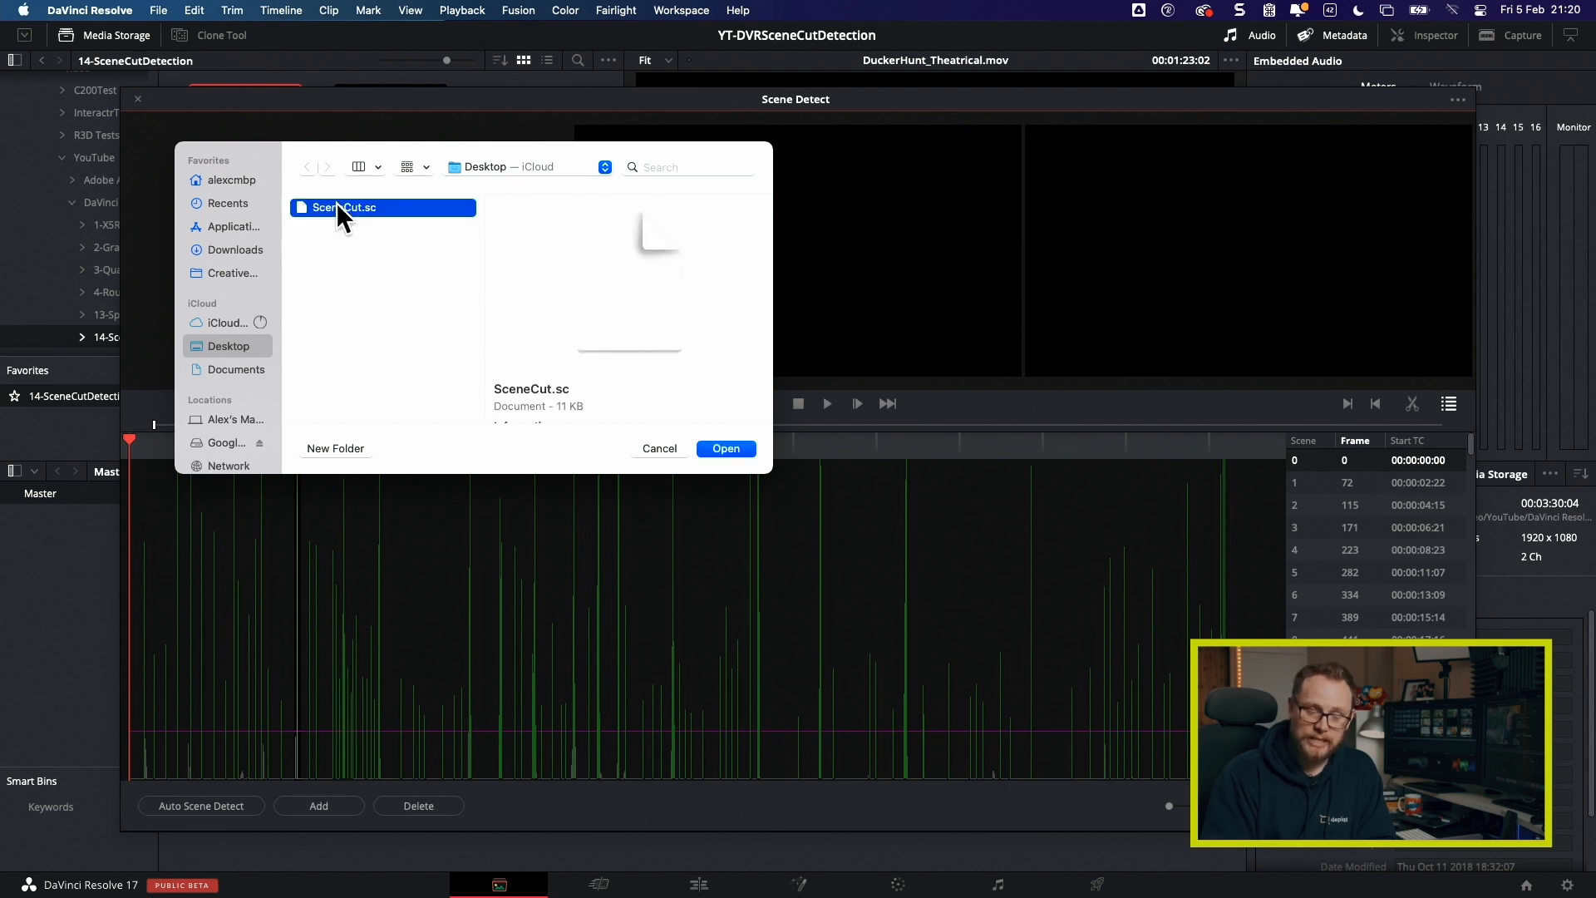
left_click(739, 449)
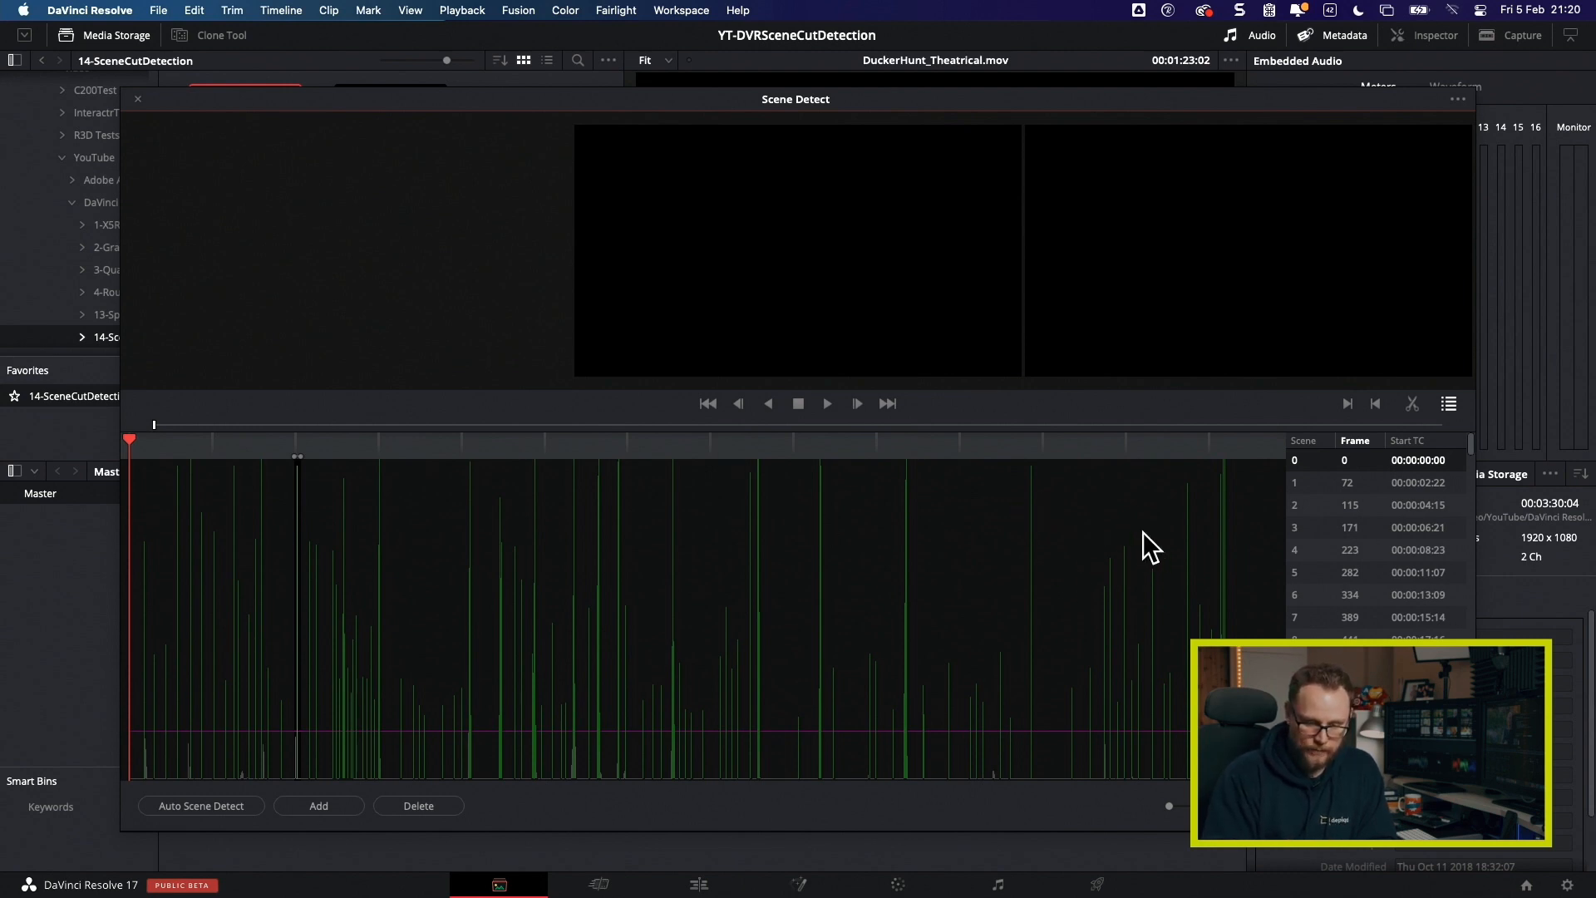
Step: Add the loaded scene cuts to the media pool, close Scene Detect, and check the resulting clips
left_click(680, 446)
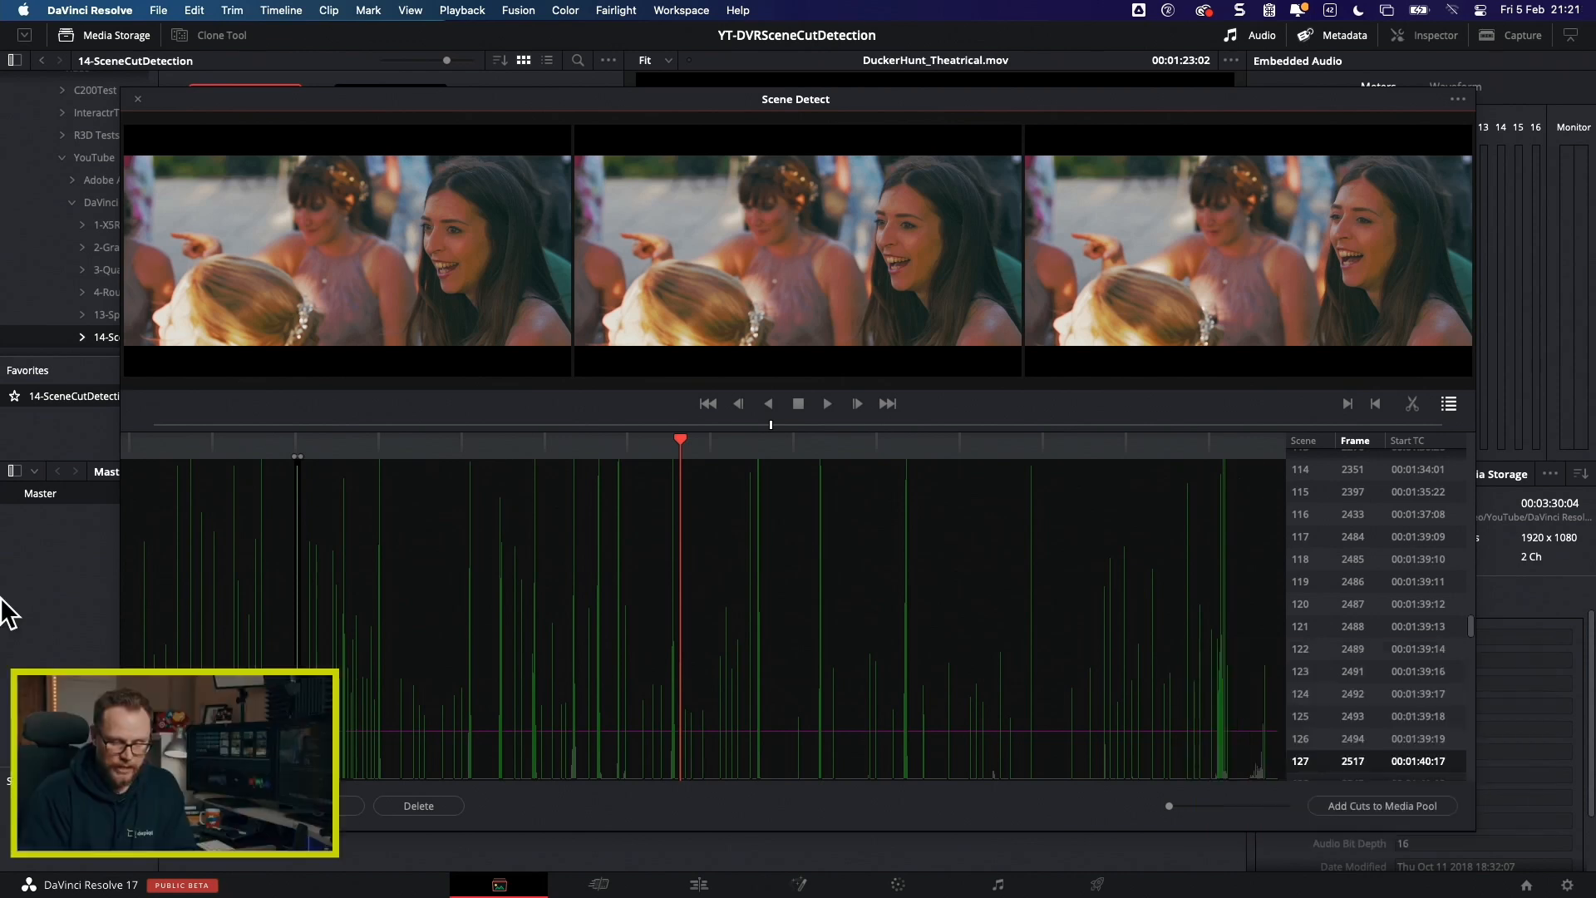
left_click(1369, 806)
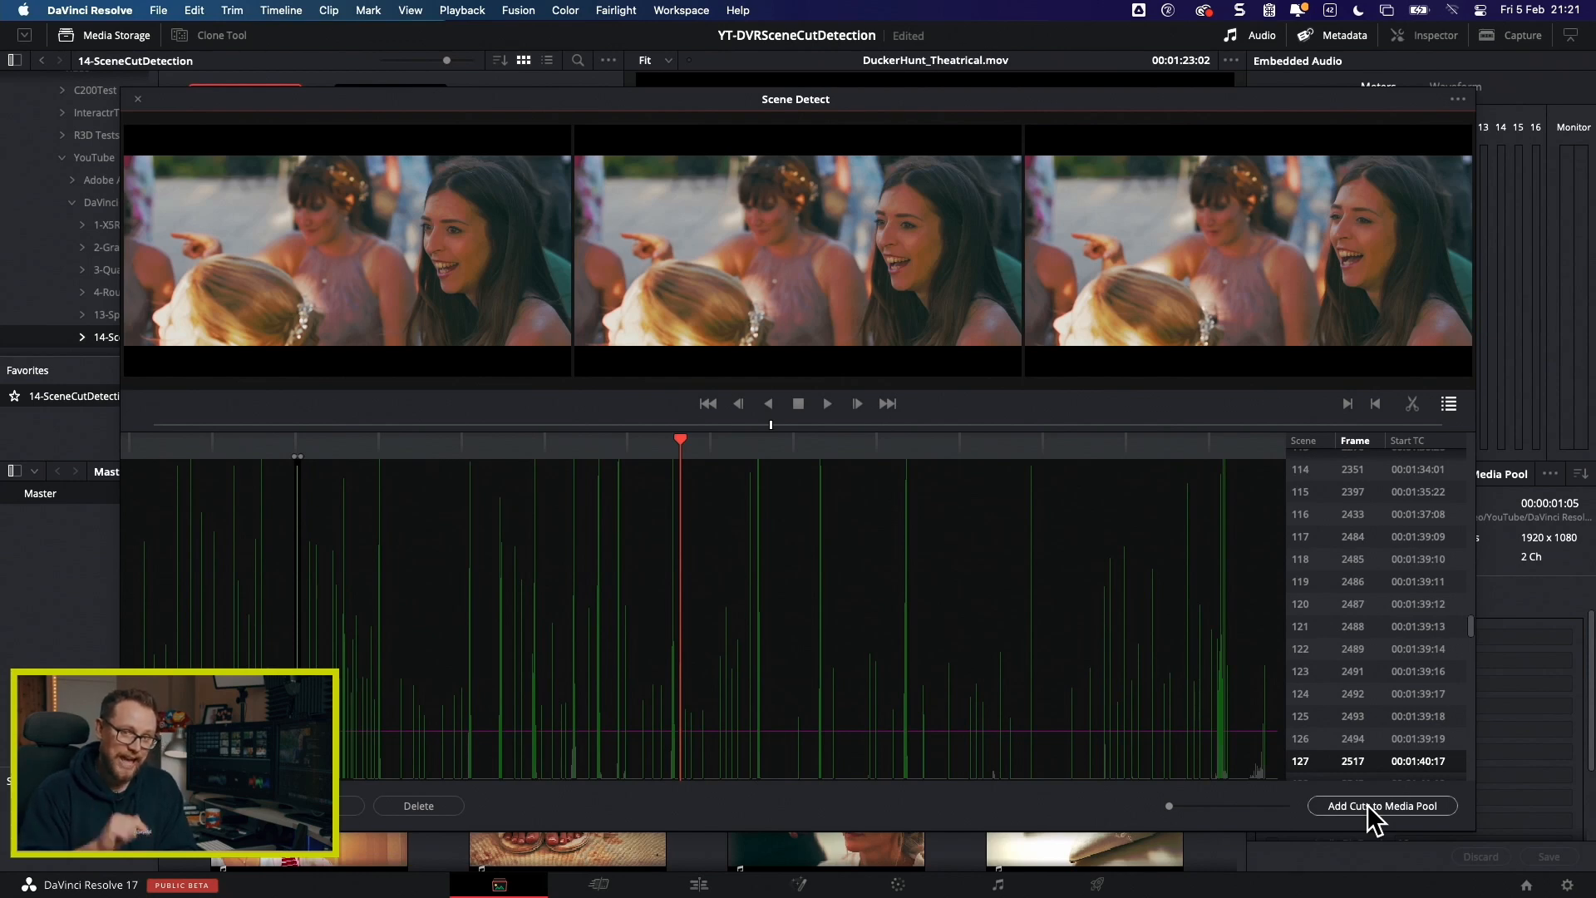
left_click(138, 100)
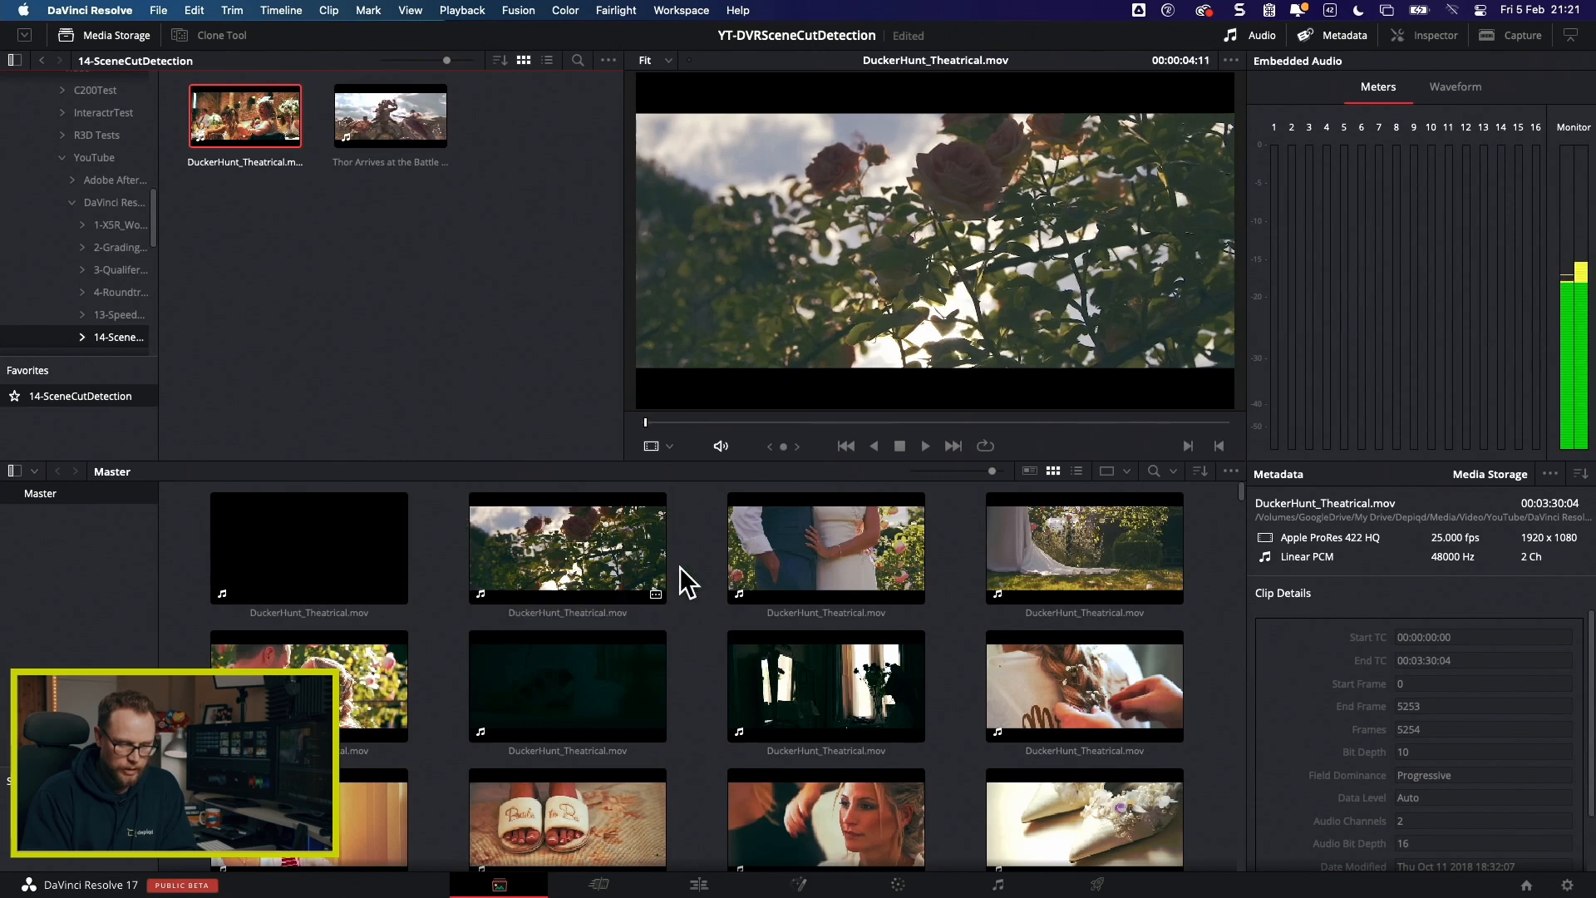
scroll(699, 586, "down", 2)
scroll(698, 586, "down", 10)
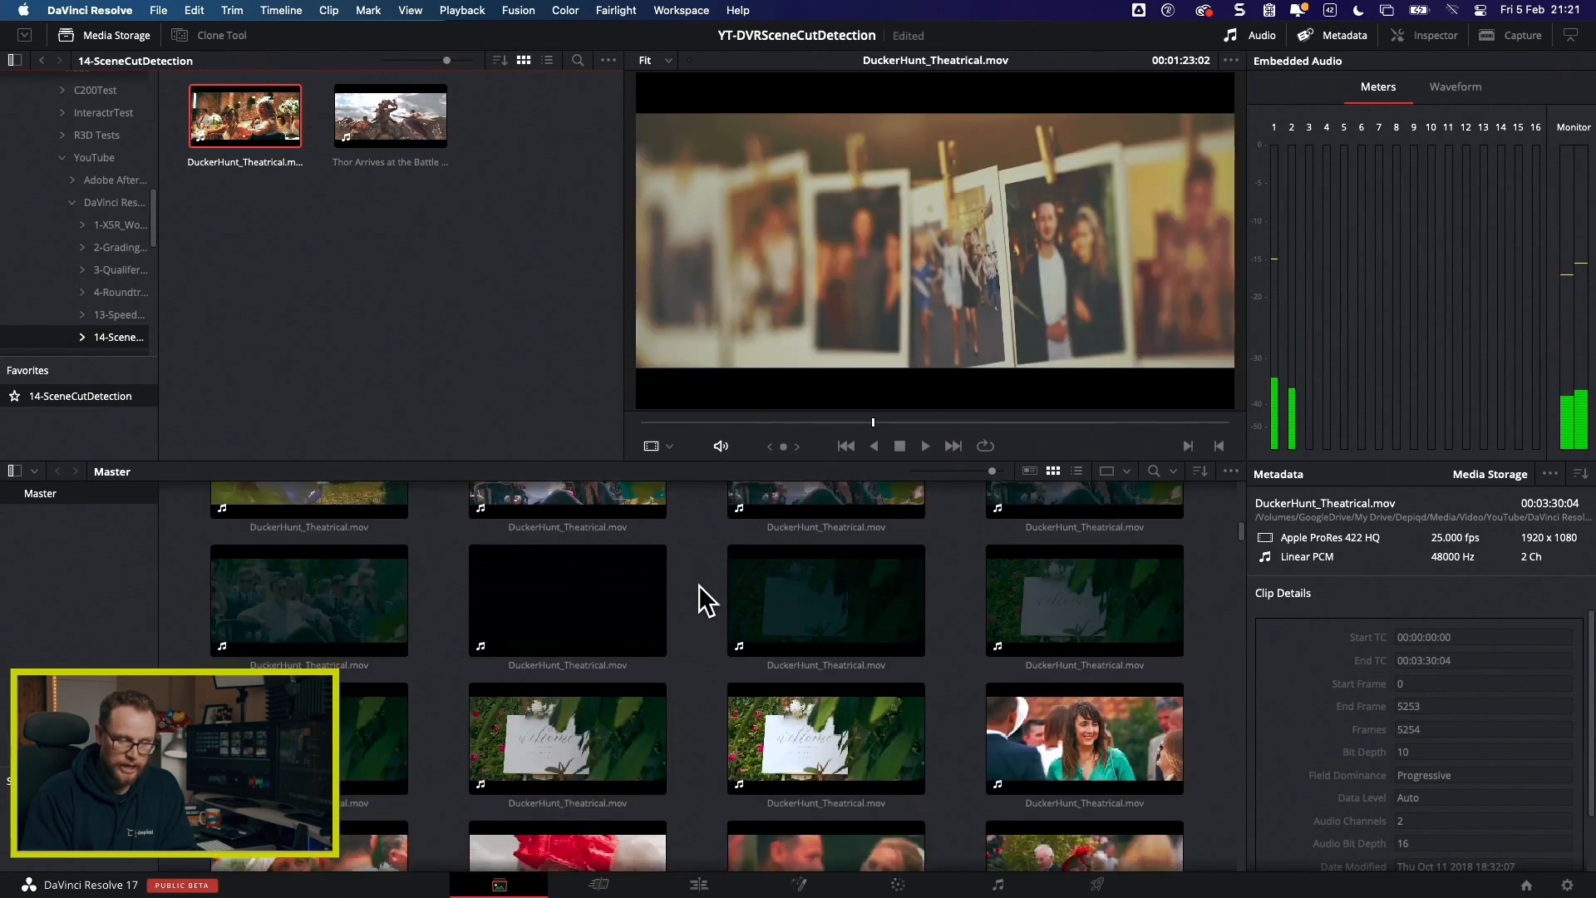
scroll(699, 585, "down", 1)
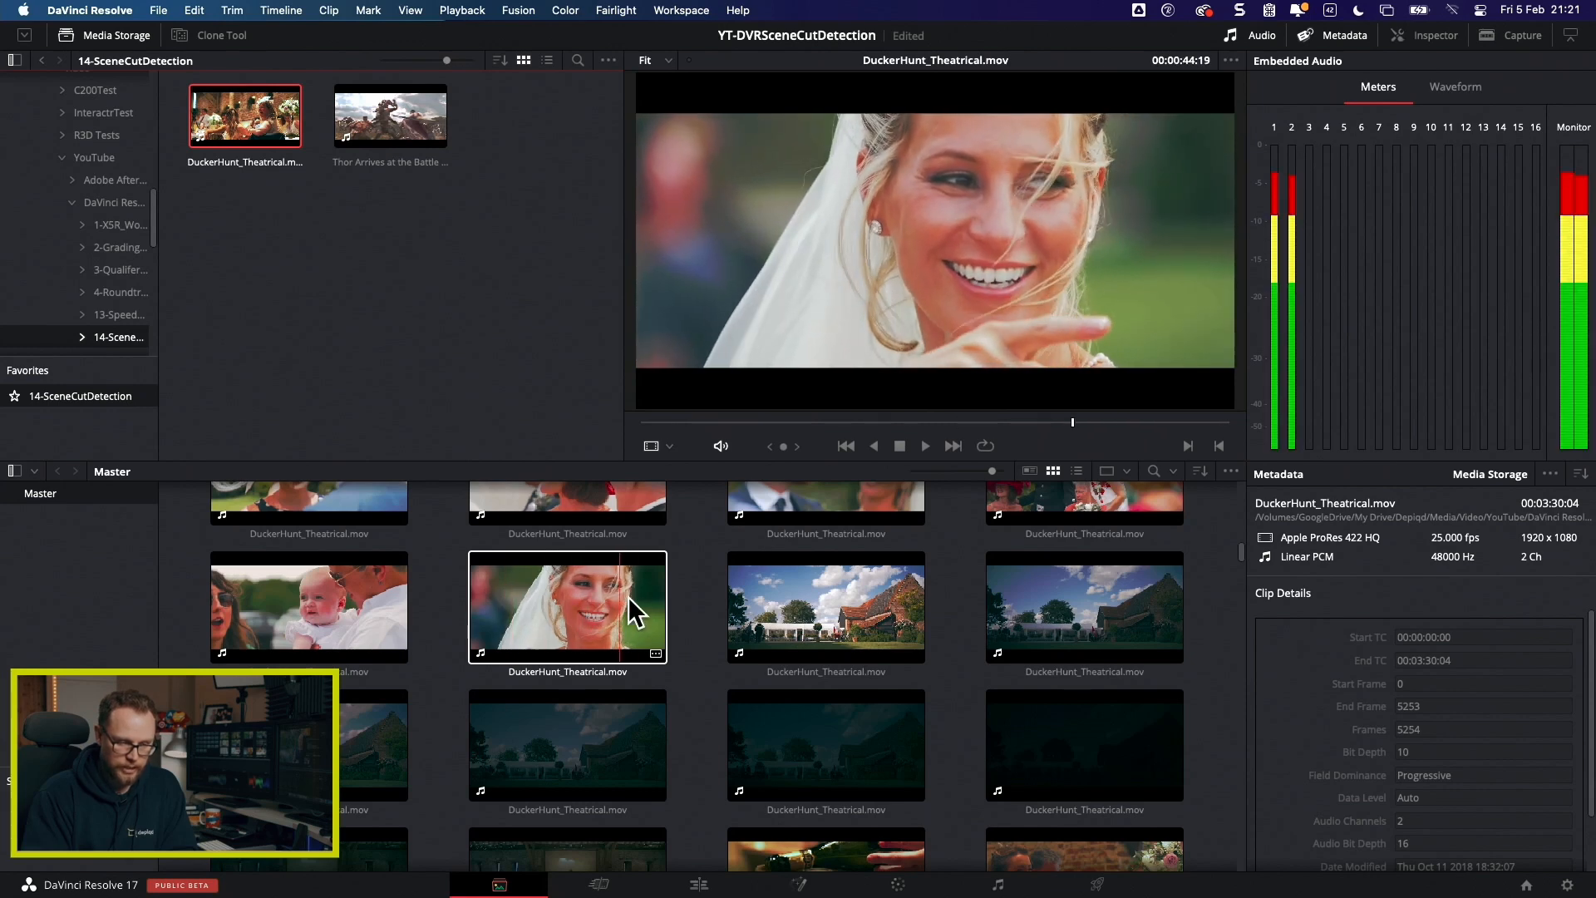
left_click(311, 619)
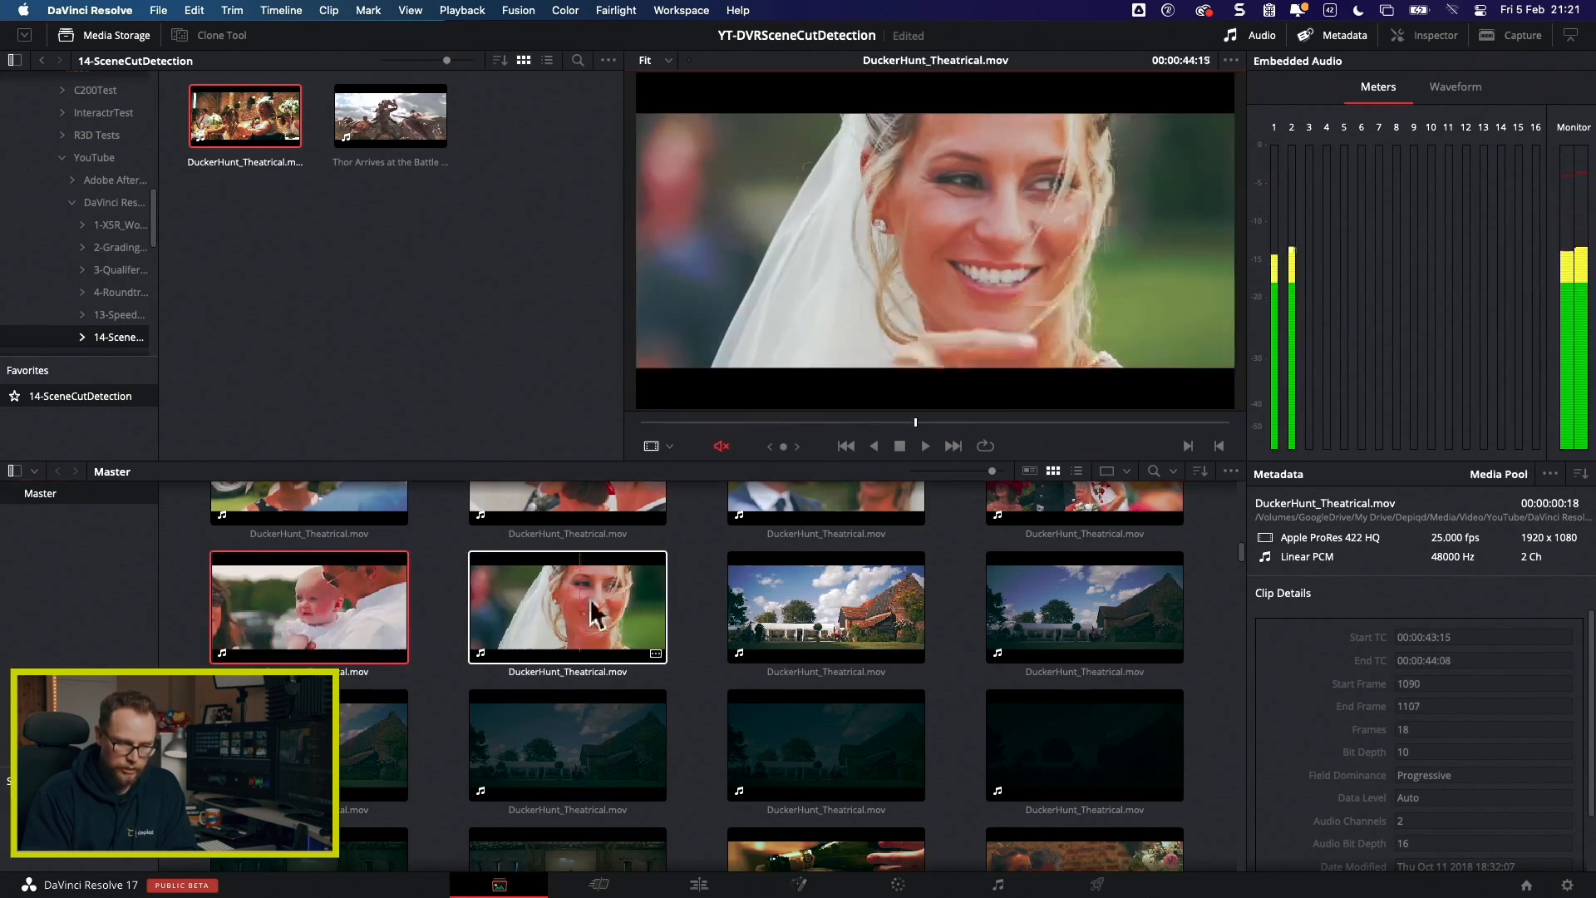
scroll(625, 597, "up", 3)
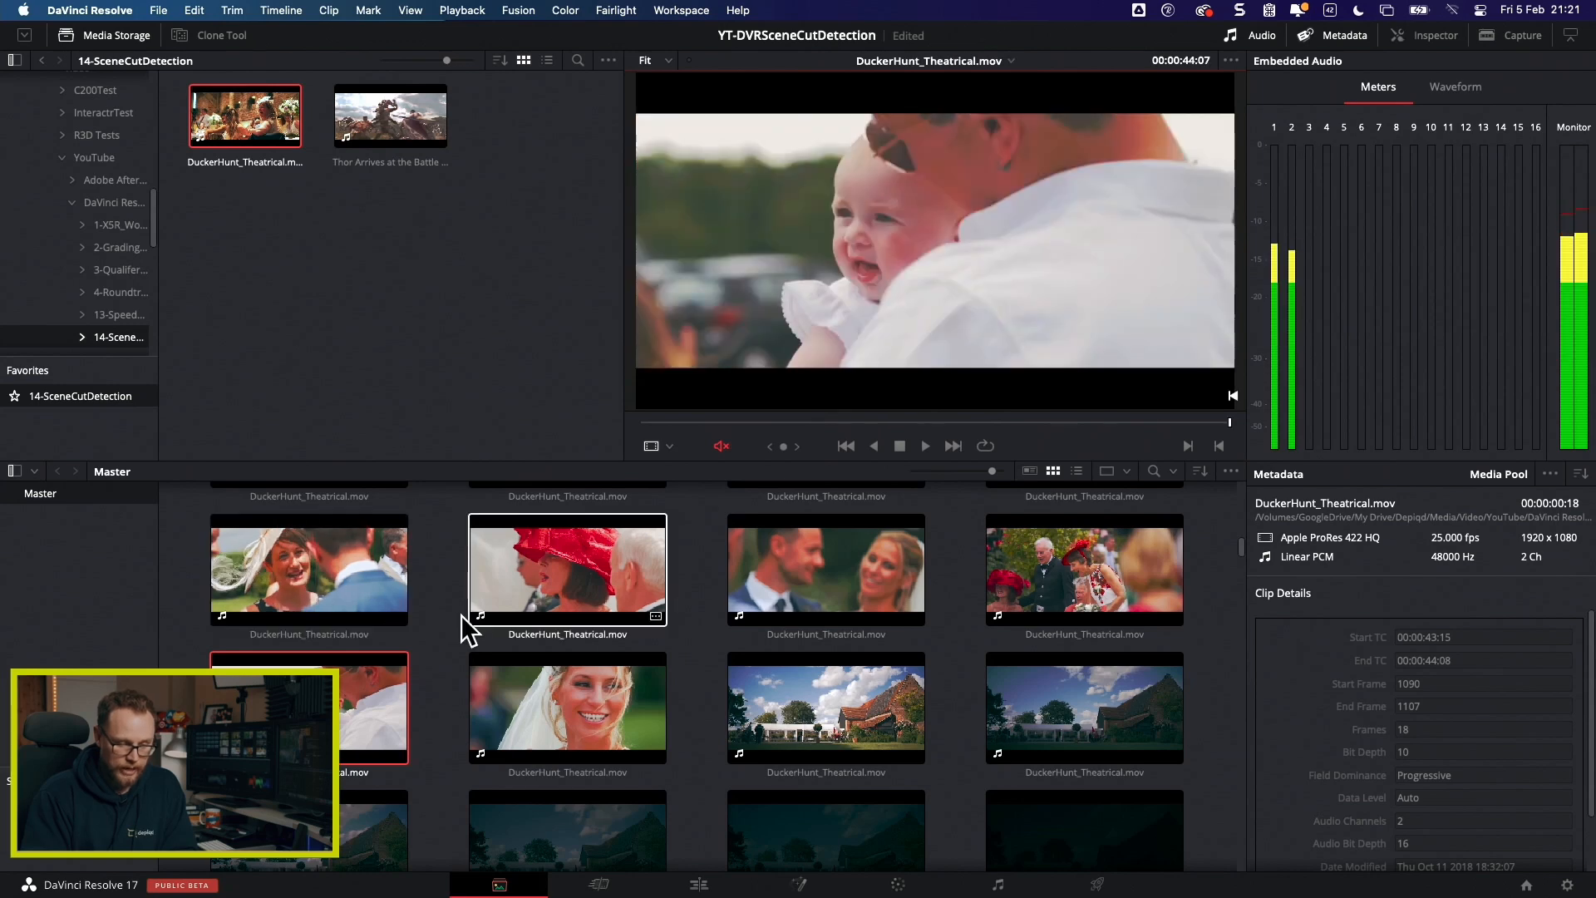
Step: On the Edit page, show the media pool as thumbnails, place all scene clips in a new timeline and fit it to view
left_click(698, 888)
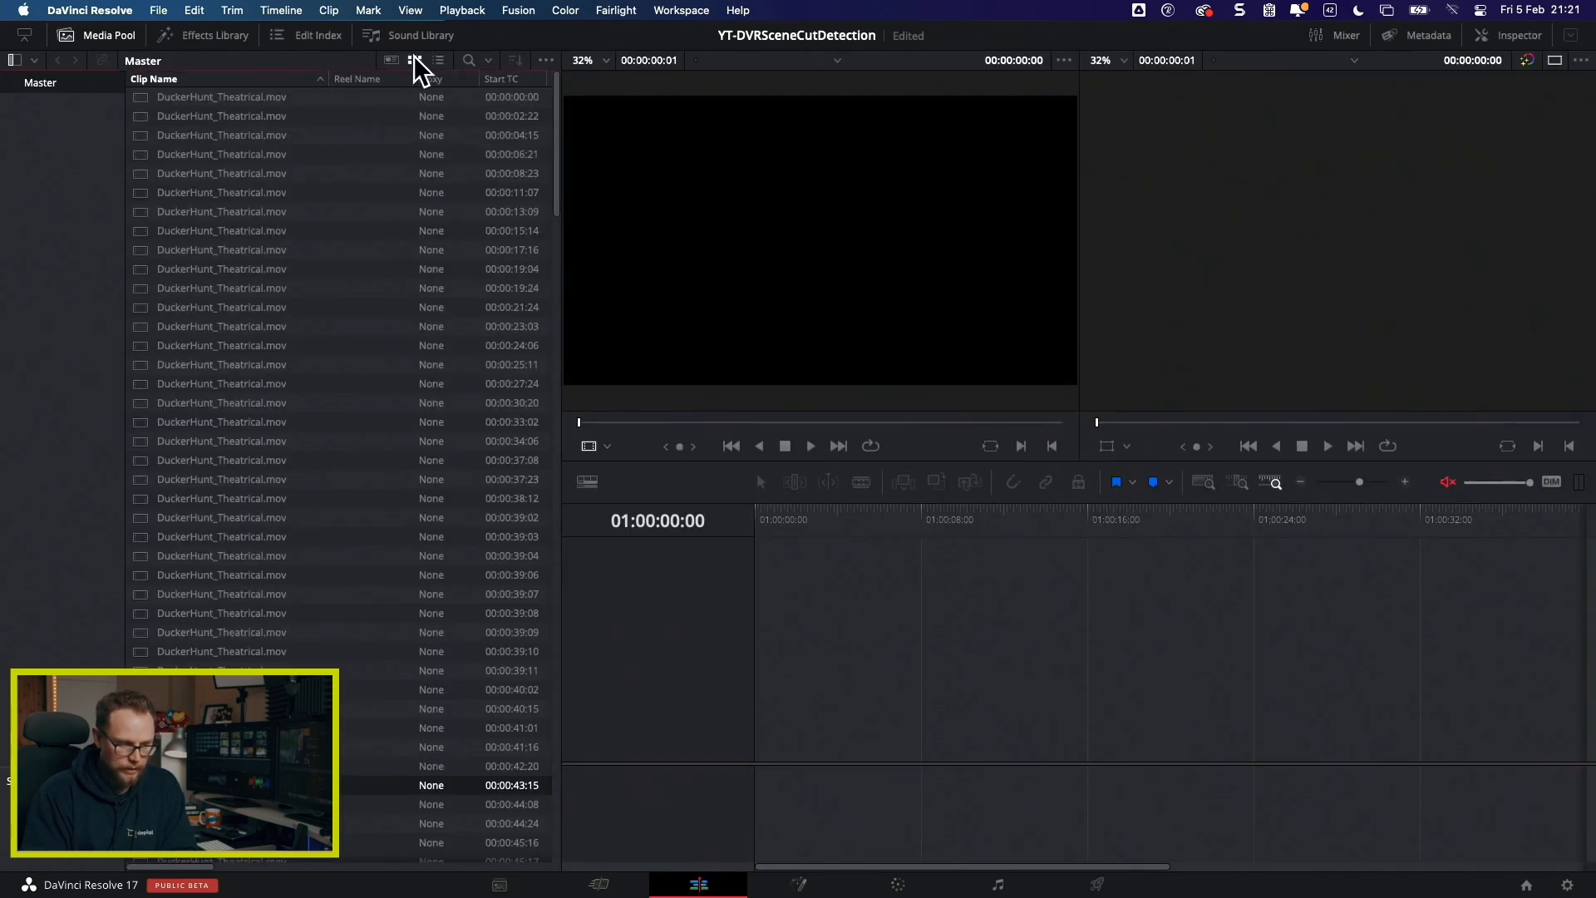
left_click(415, 60)
left_click(287, 246)
left_click(193, 123)
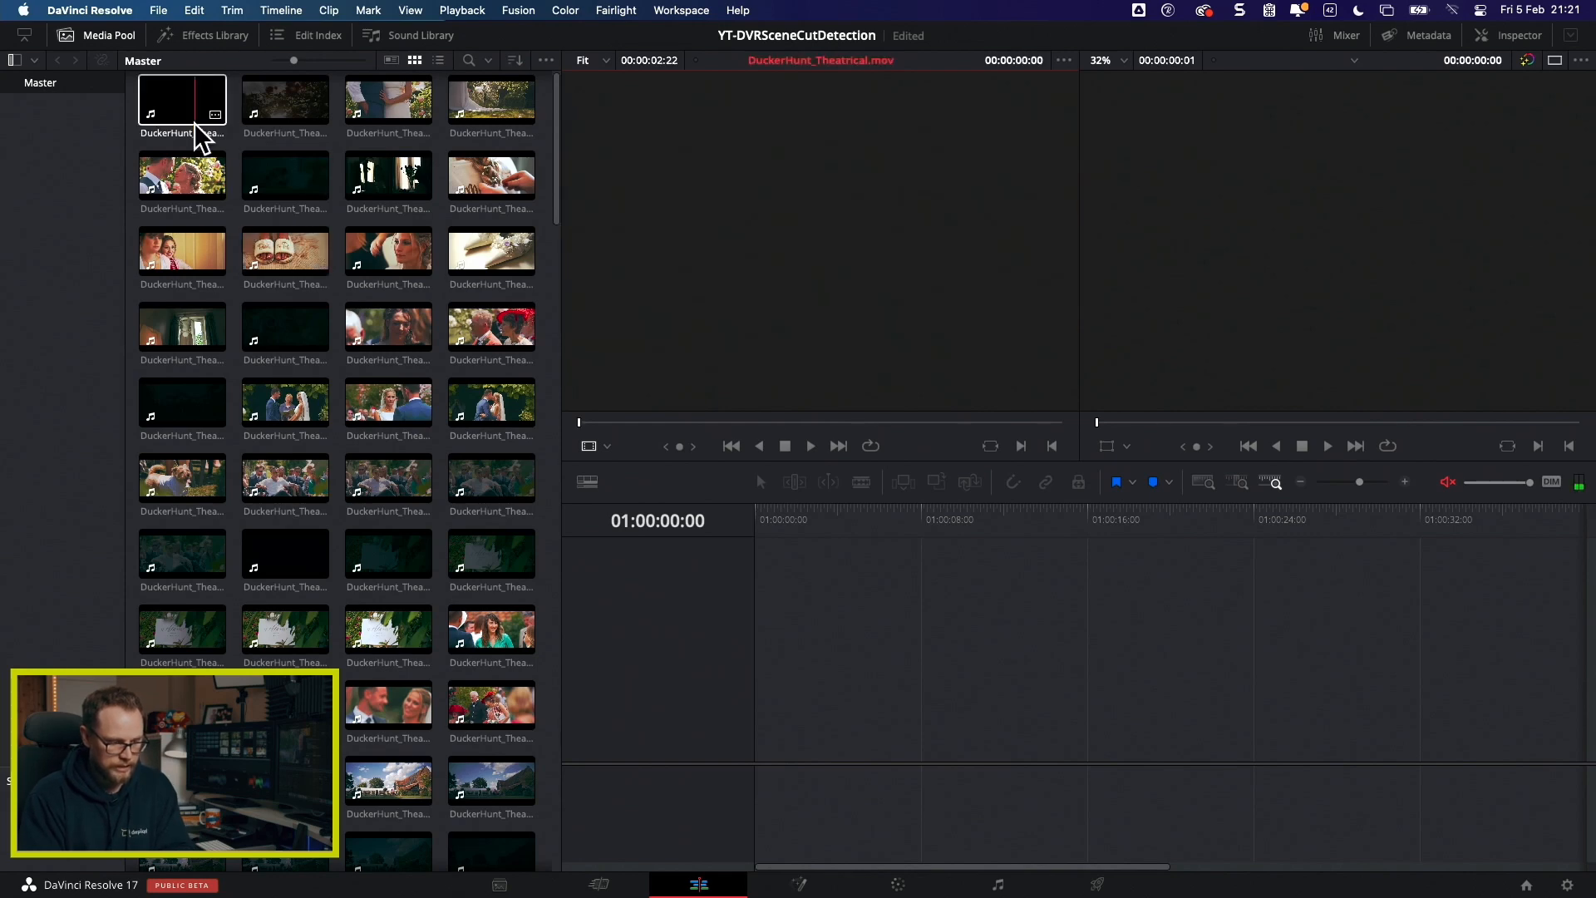
key("super+a")
left_click_drag(191, 112, 760, 678)
key("shift+z")
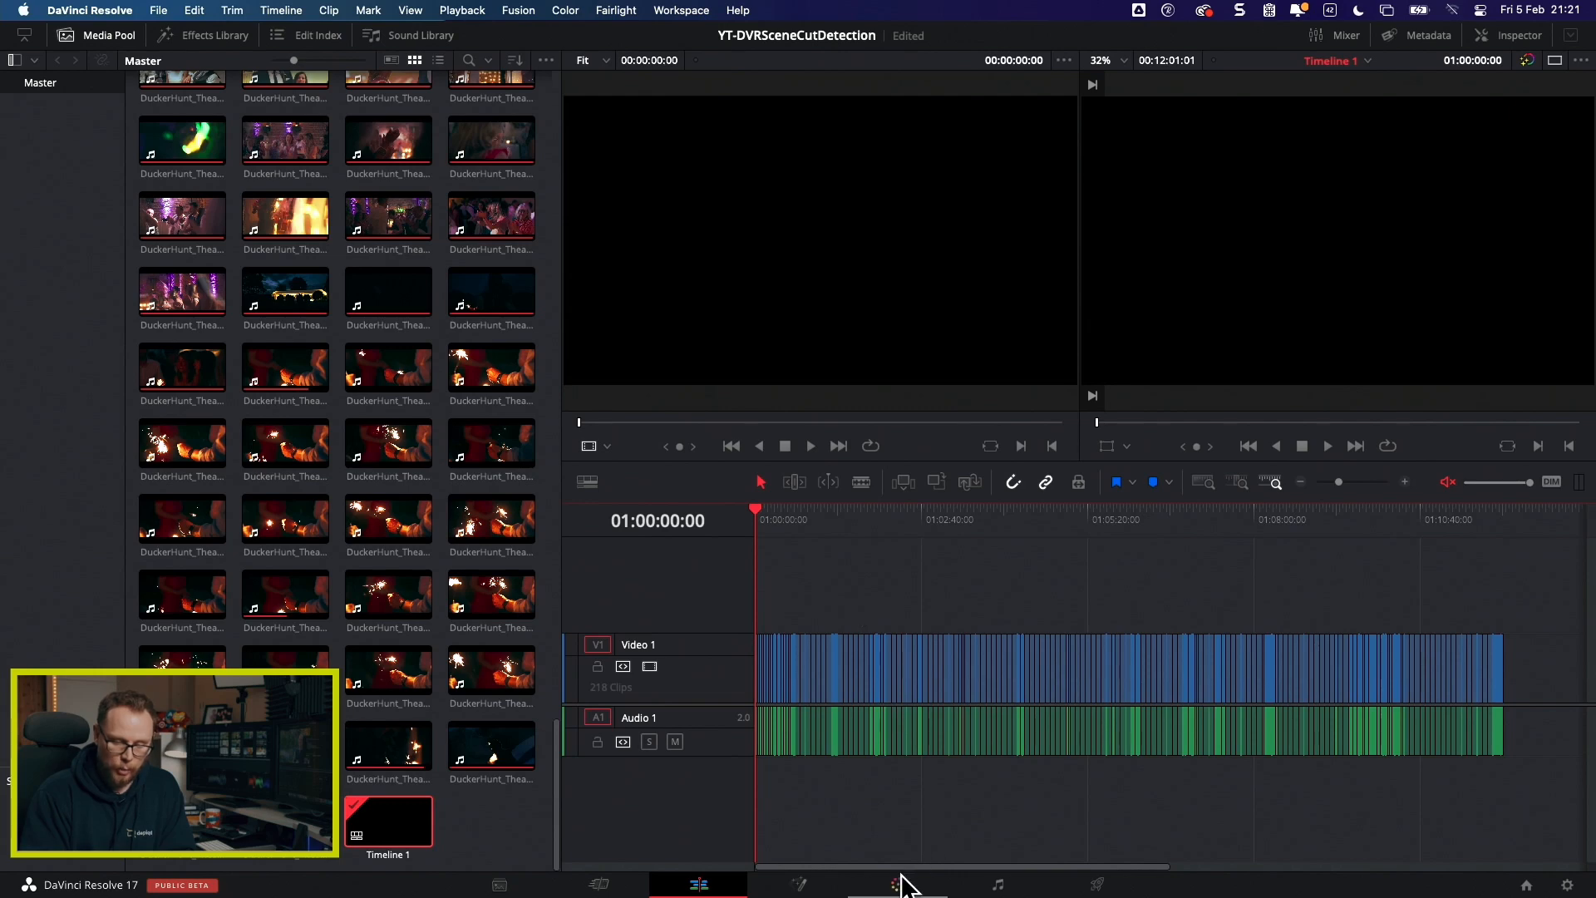
Step: Look over the scene clips of Timeline 1 on the Color page and return to the Edit page
left_click(897, 883)
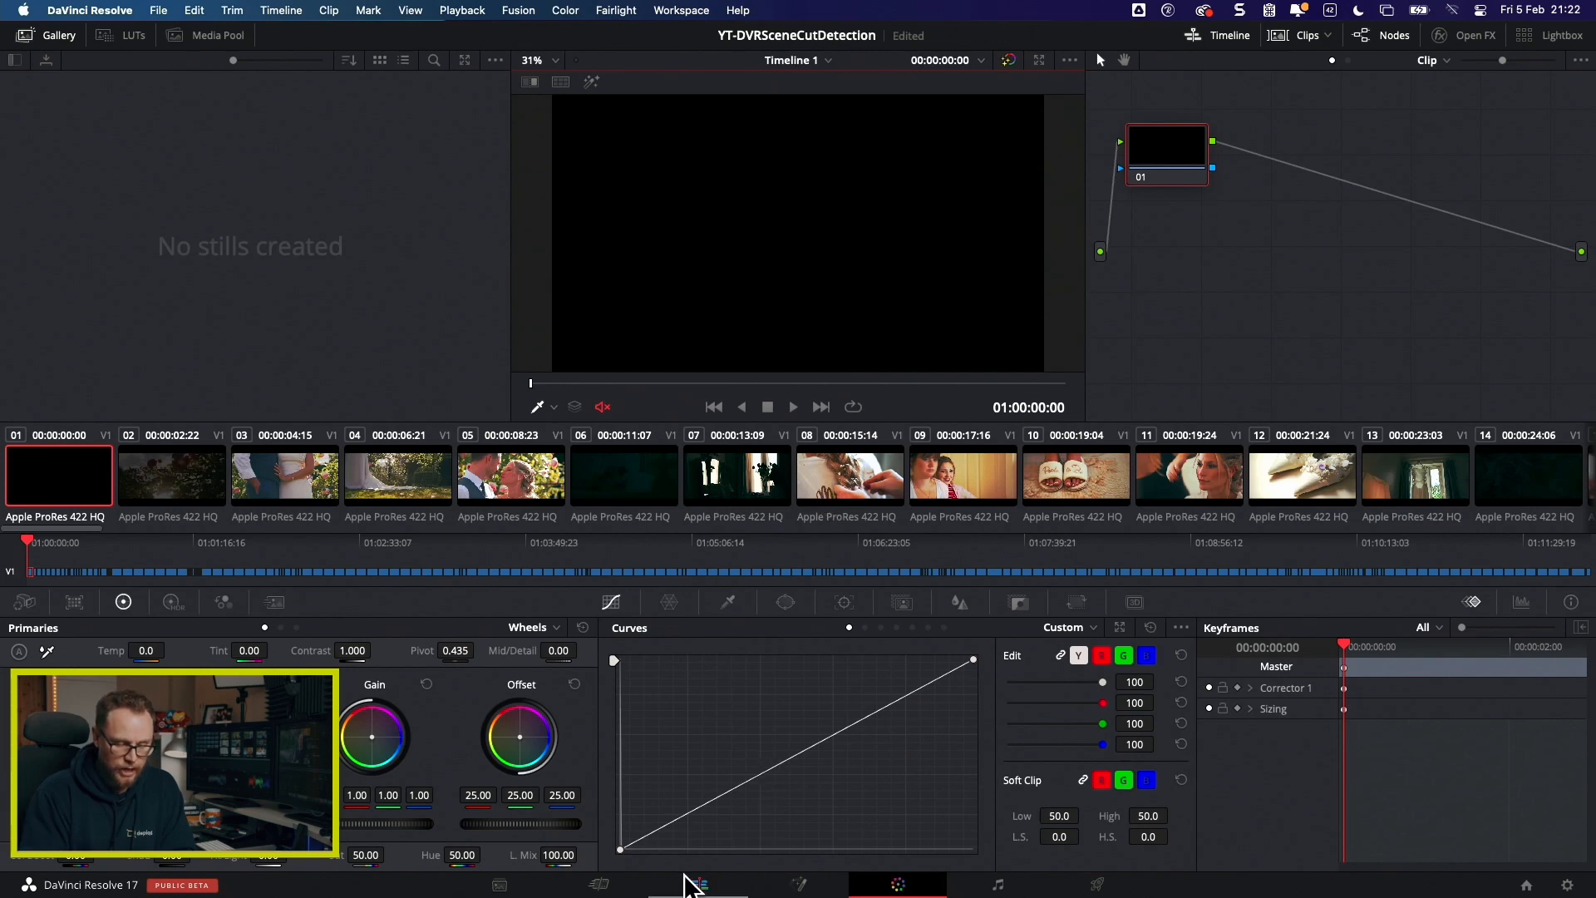
left_click(699, 884)
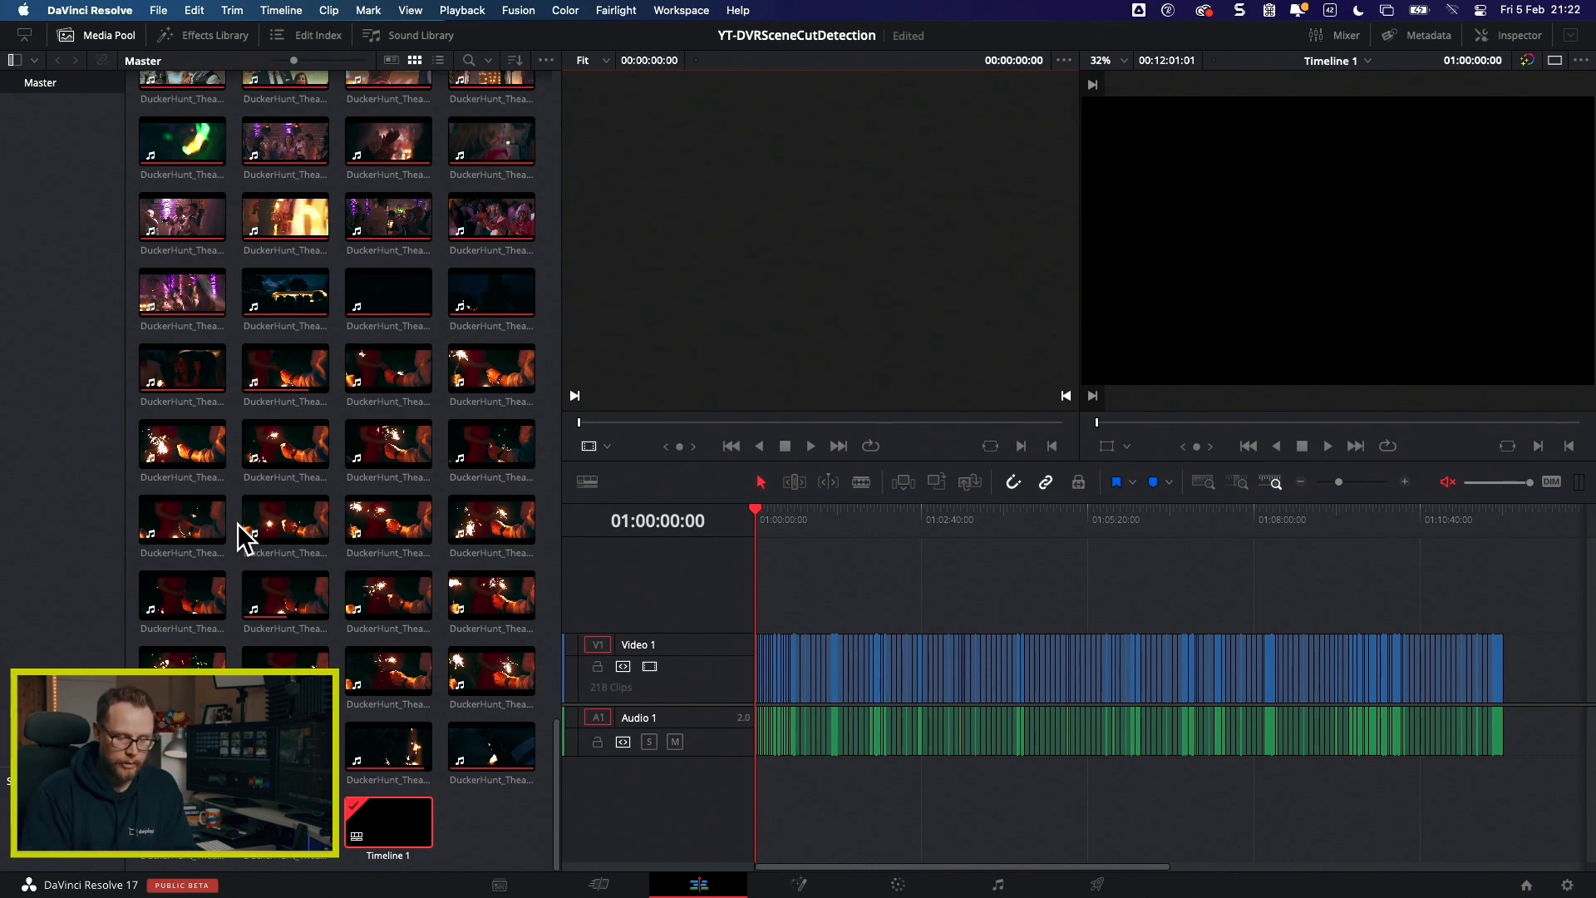
left_click(838, 582)
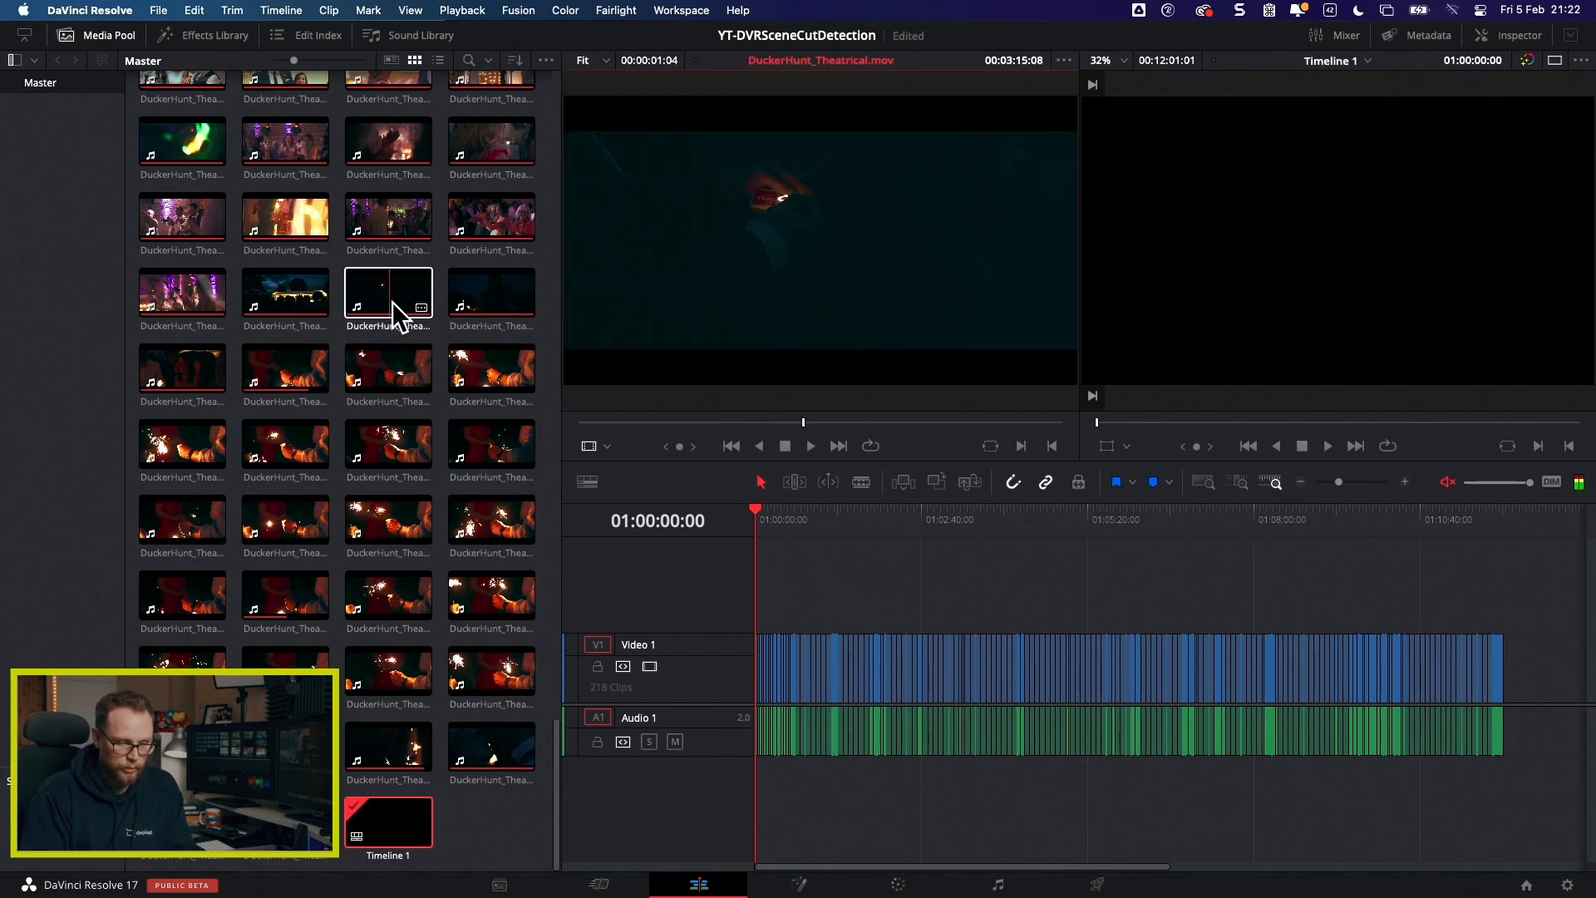
left_click(279, 382)
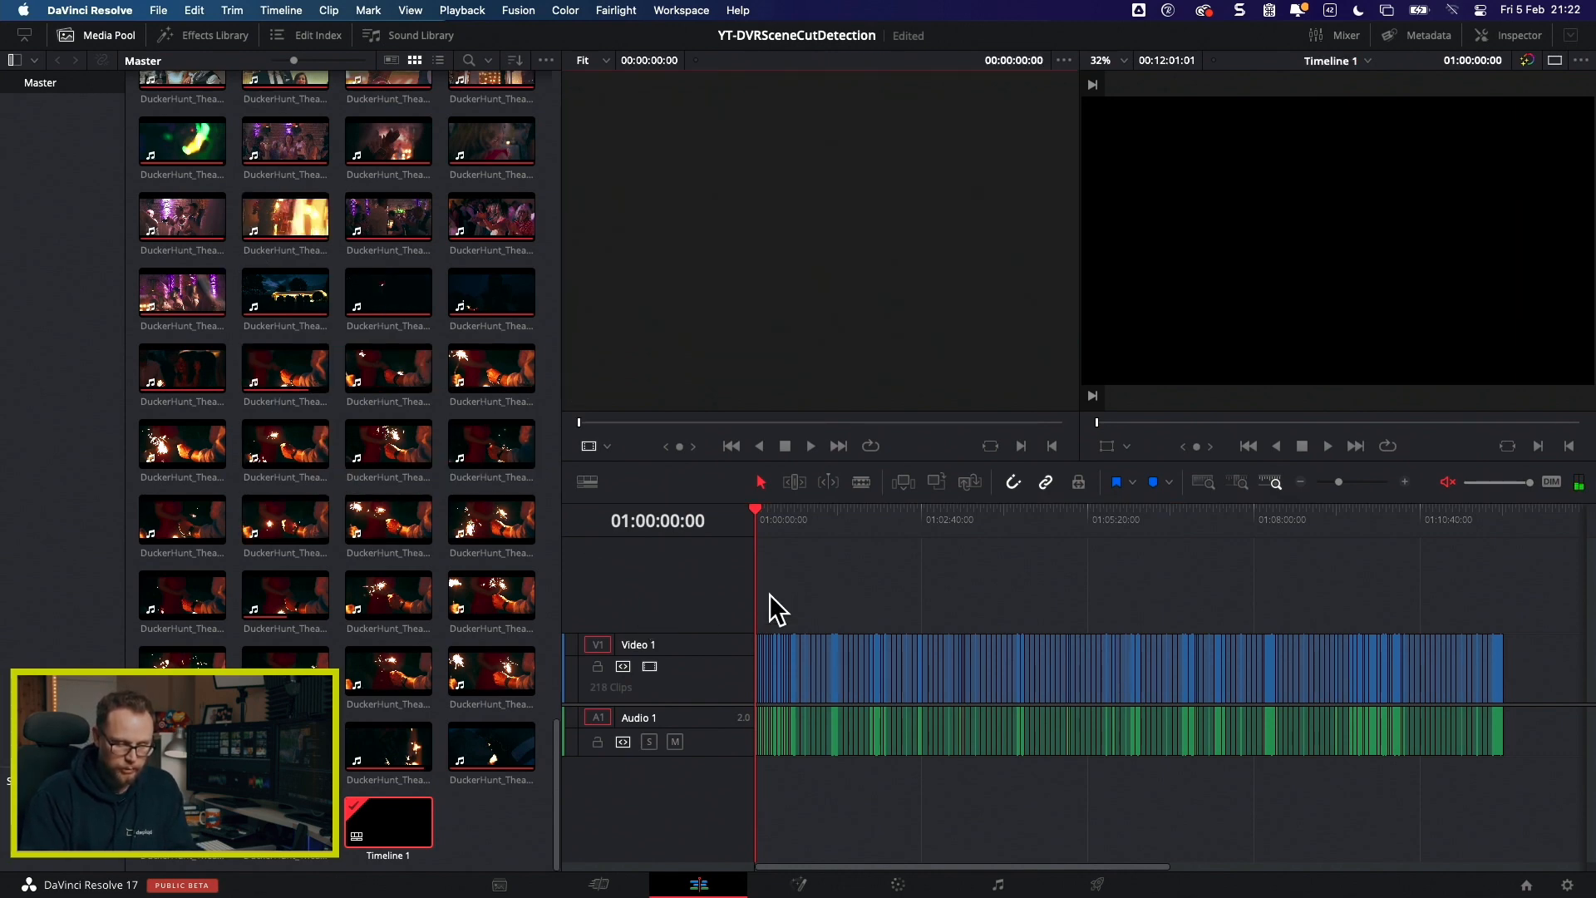
Step: Examine the edit points between the opening clips of Timeline 1, selecting the cuts on both sides of the backlit window shot
scroll(769, 594, "up", 10)
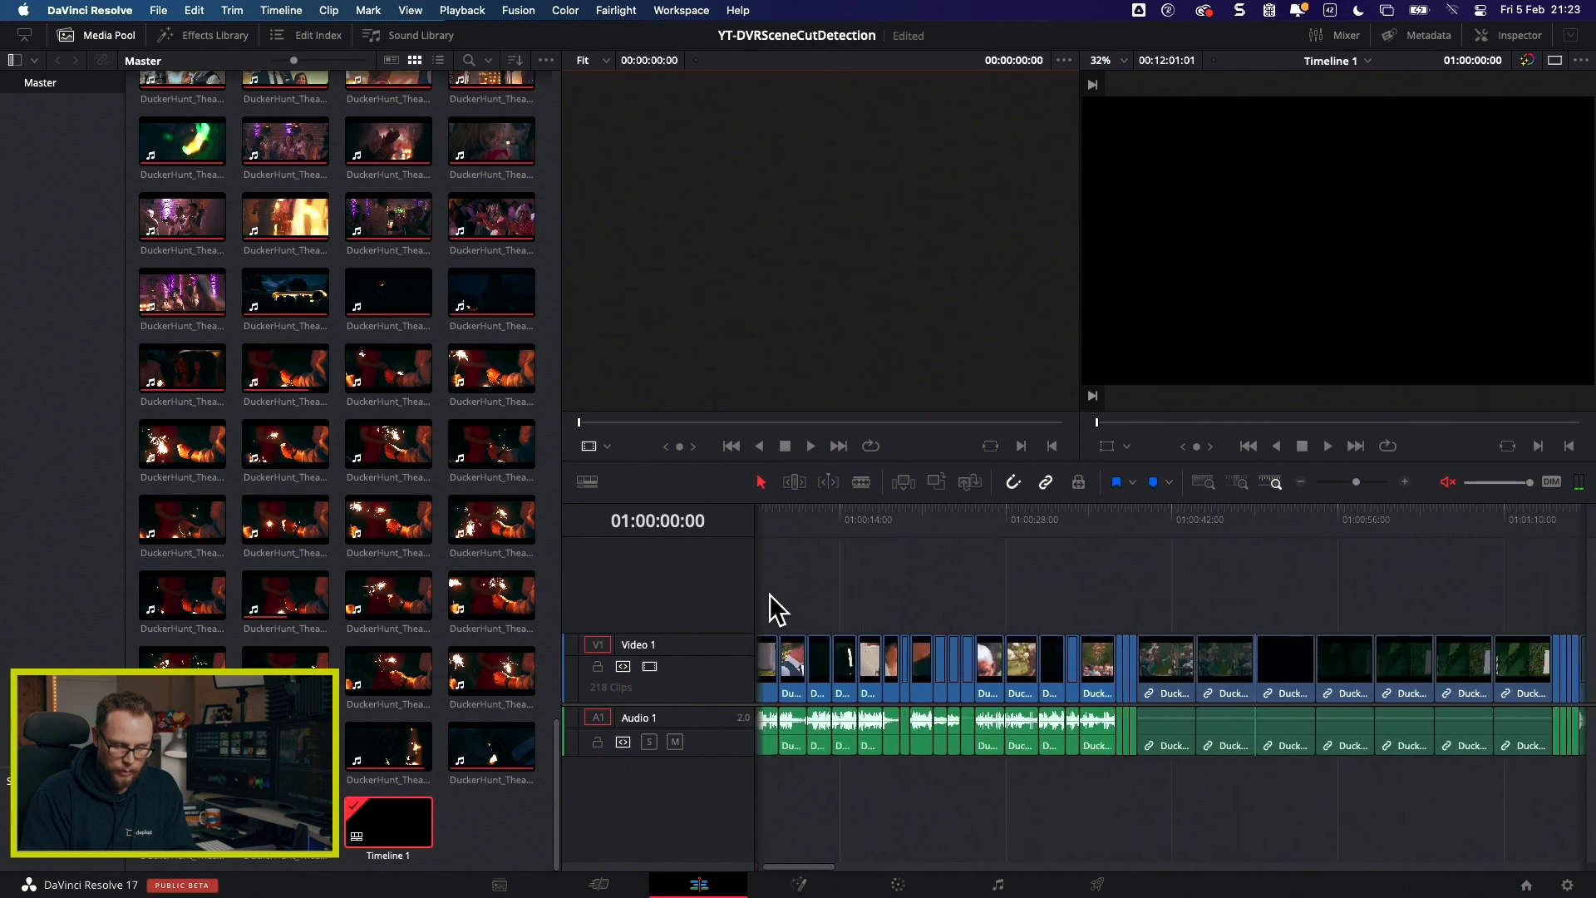
scroll(770, 593, "up", 3)
scroll(1009, 560, "right", 8)
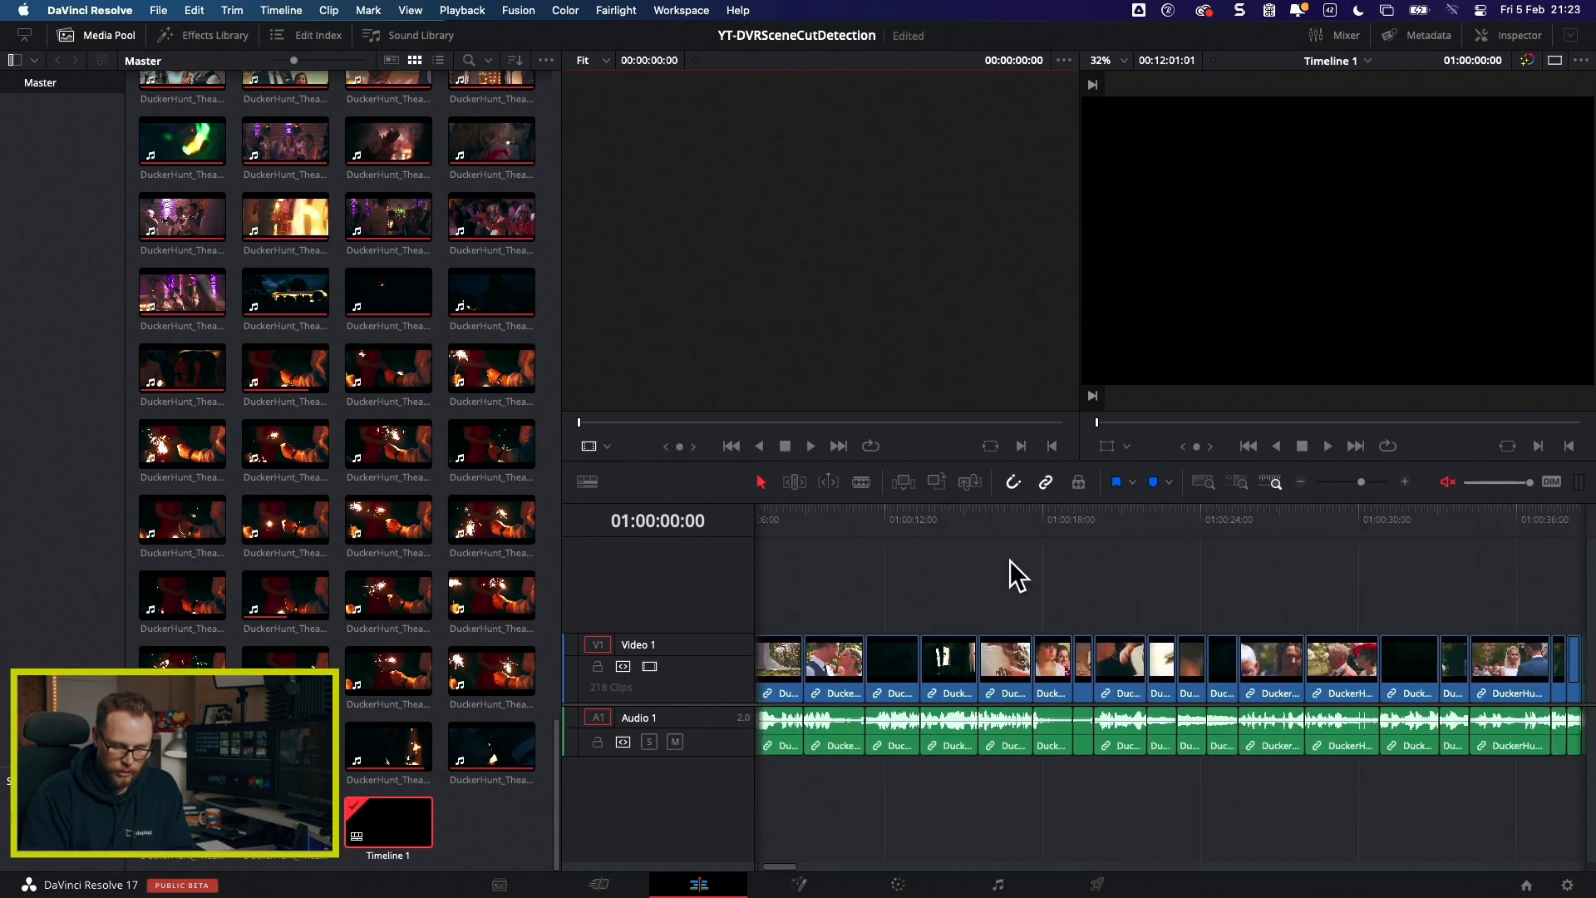
scroll(1009, 560, "left", 8)
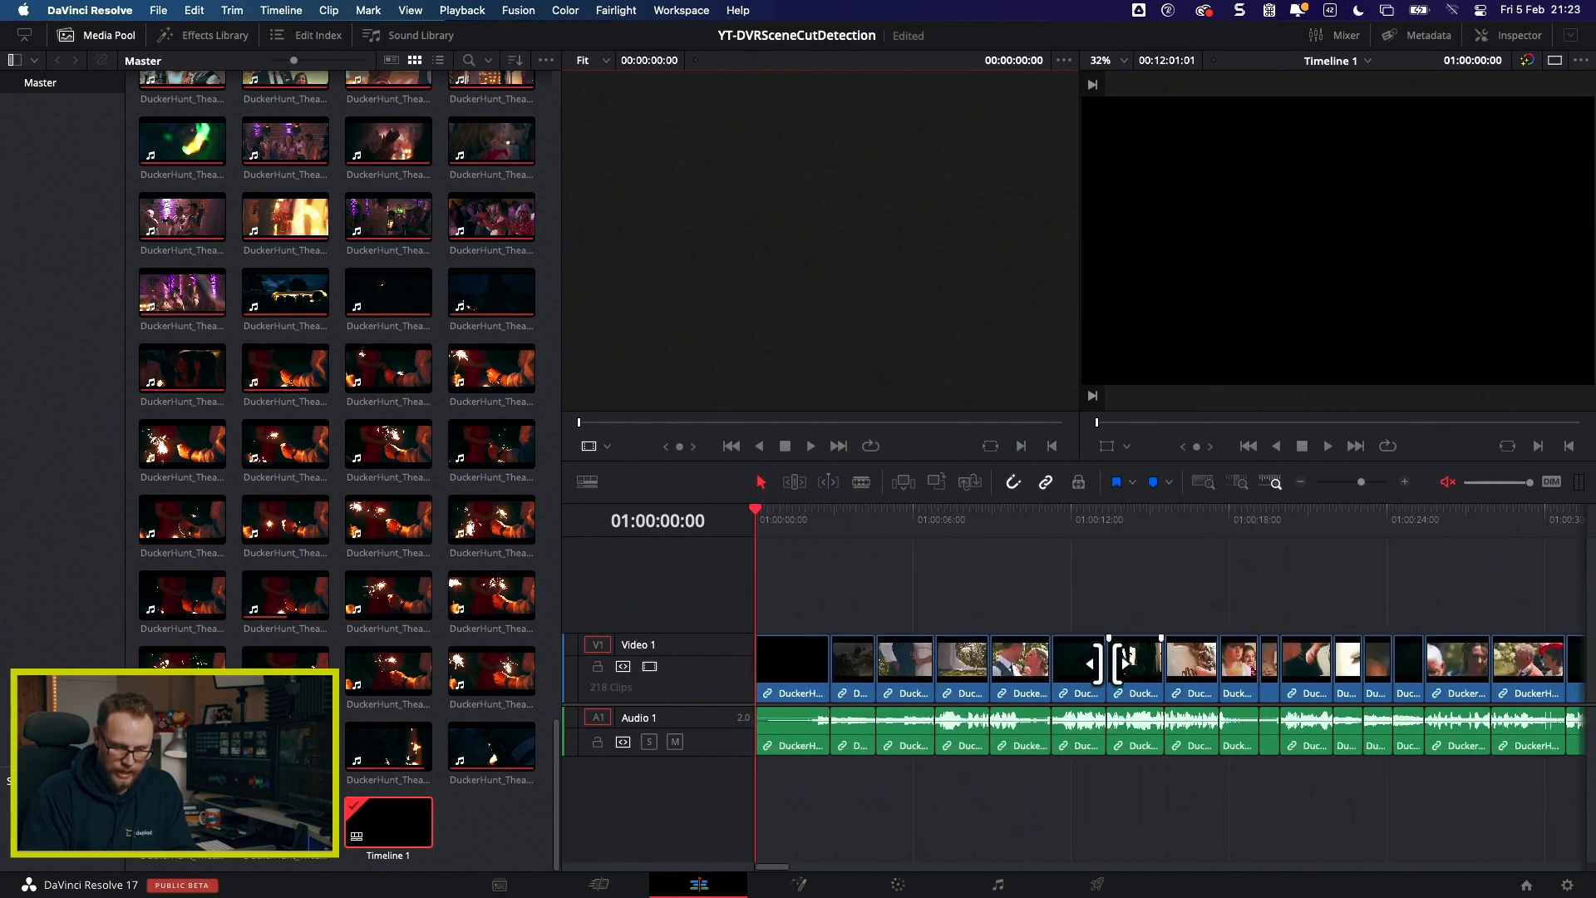
left_click(1164, 663)
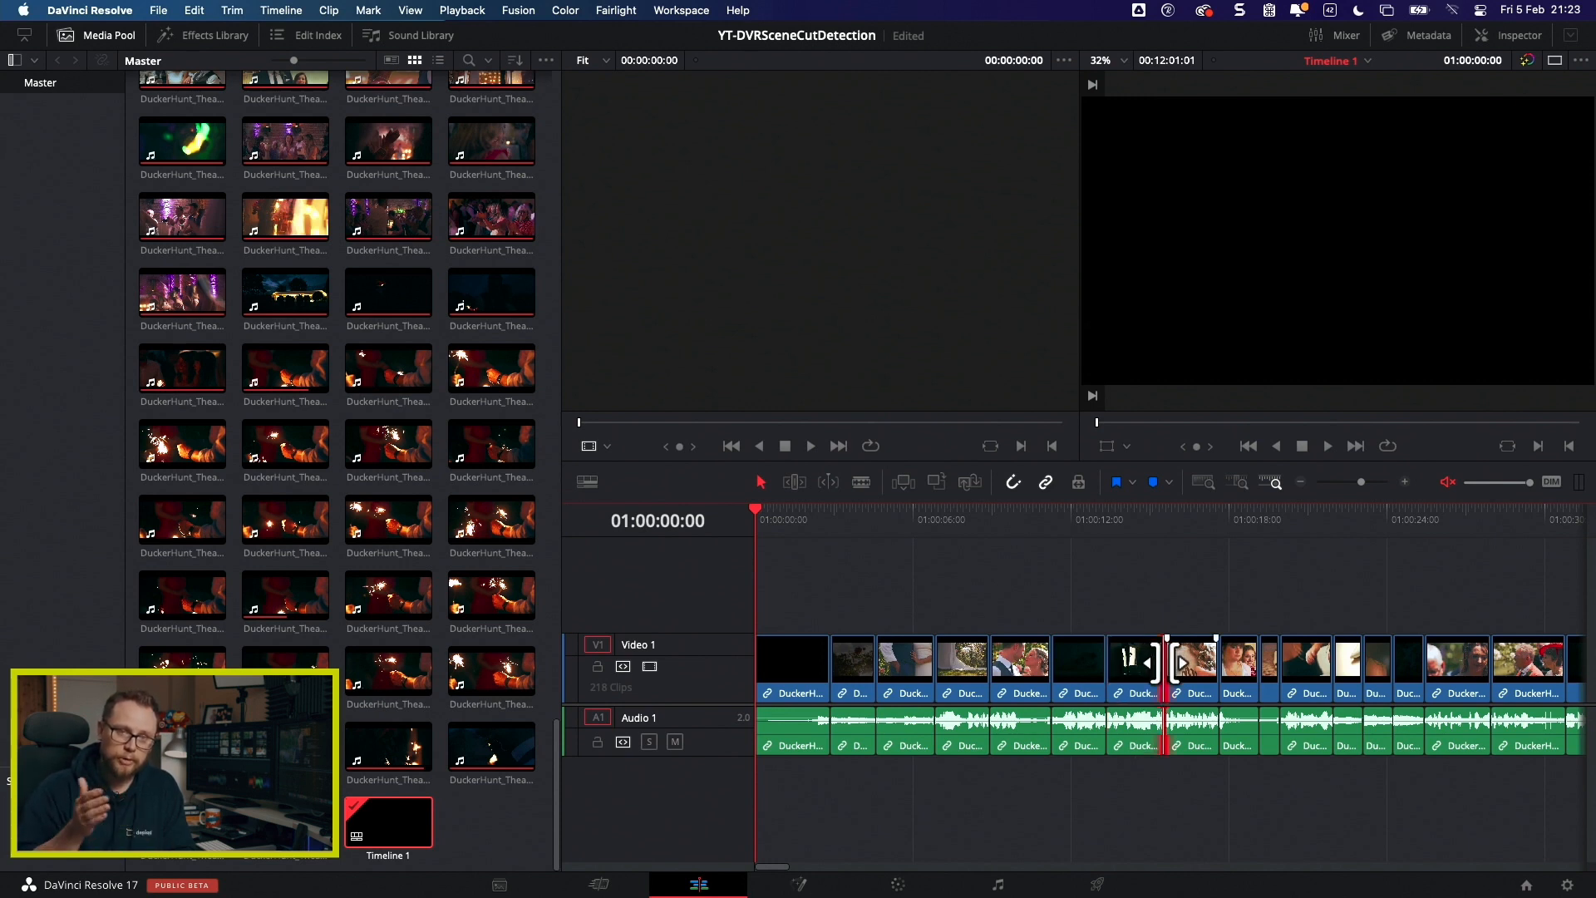
left_click(1109, 663)
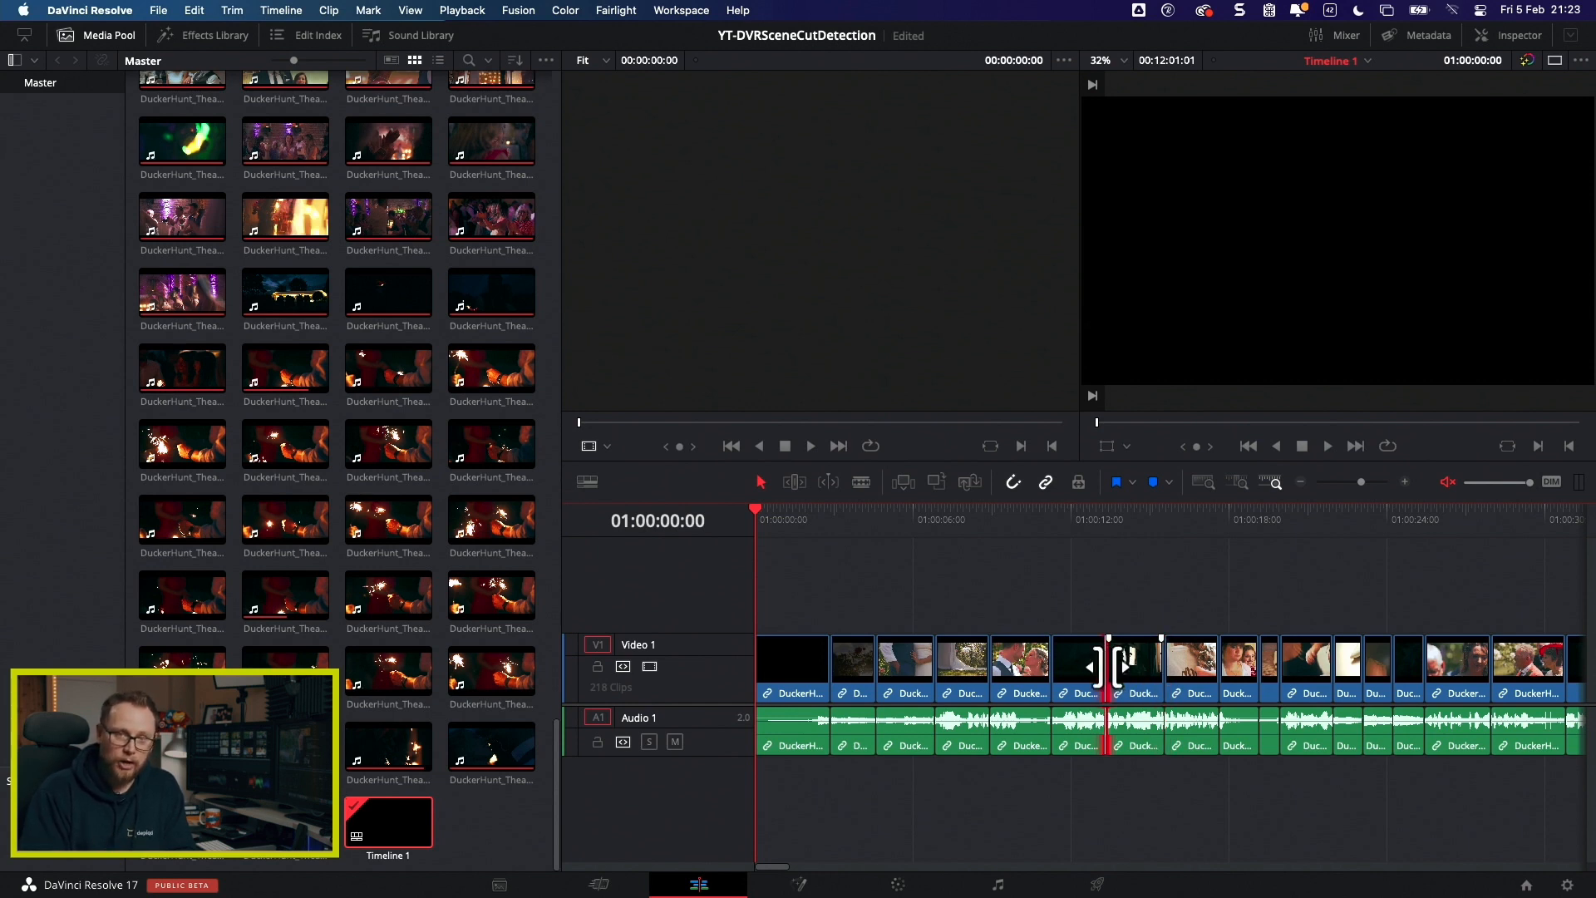
left_click(1099, 604)
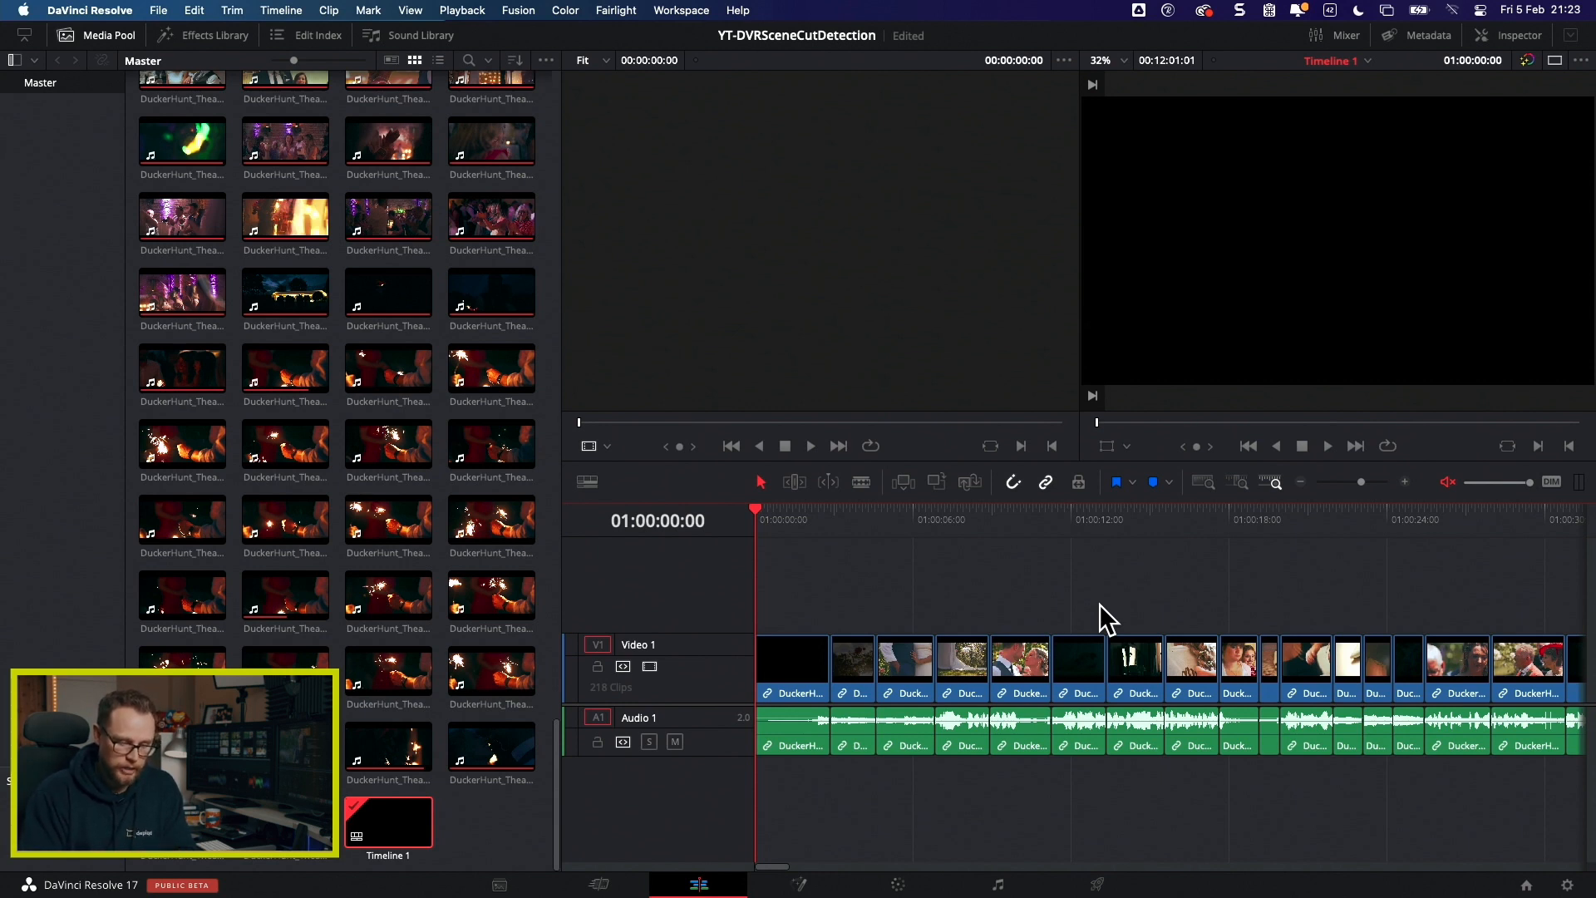
Step: Delete every clip from the timeline and remove all scene clips together with Timeline 1 from the media pool
key("super+a")
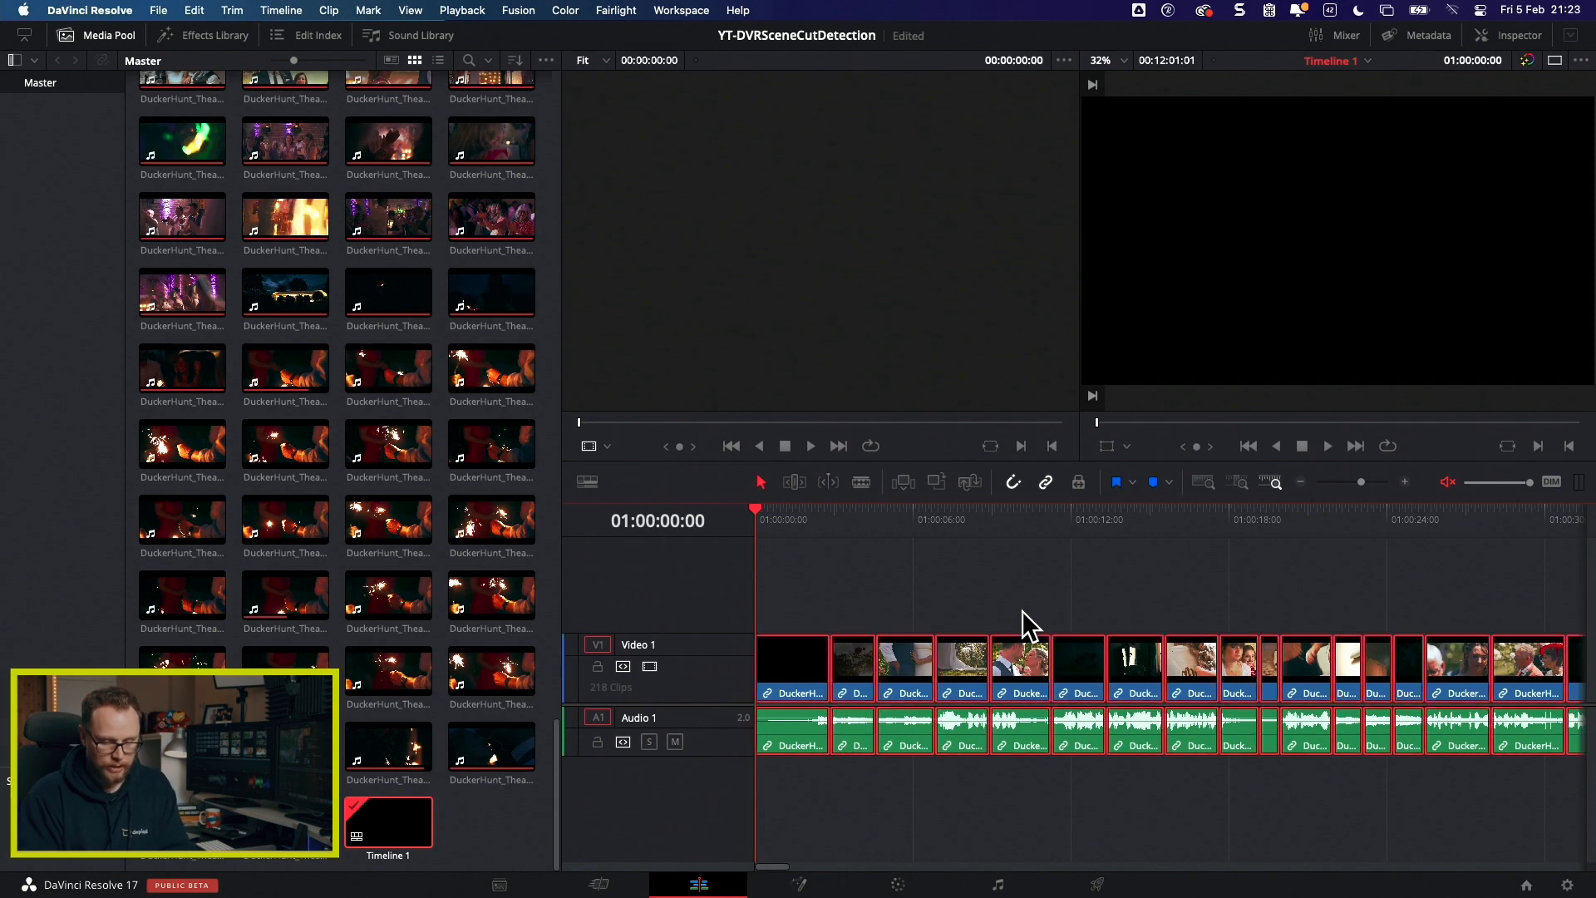
key("BackSpace")
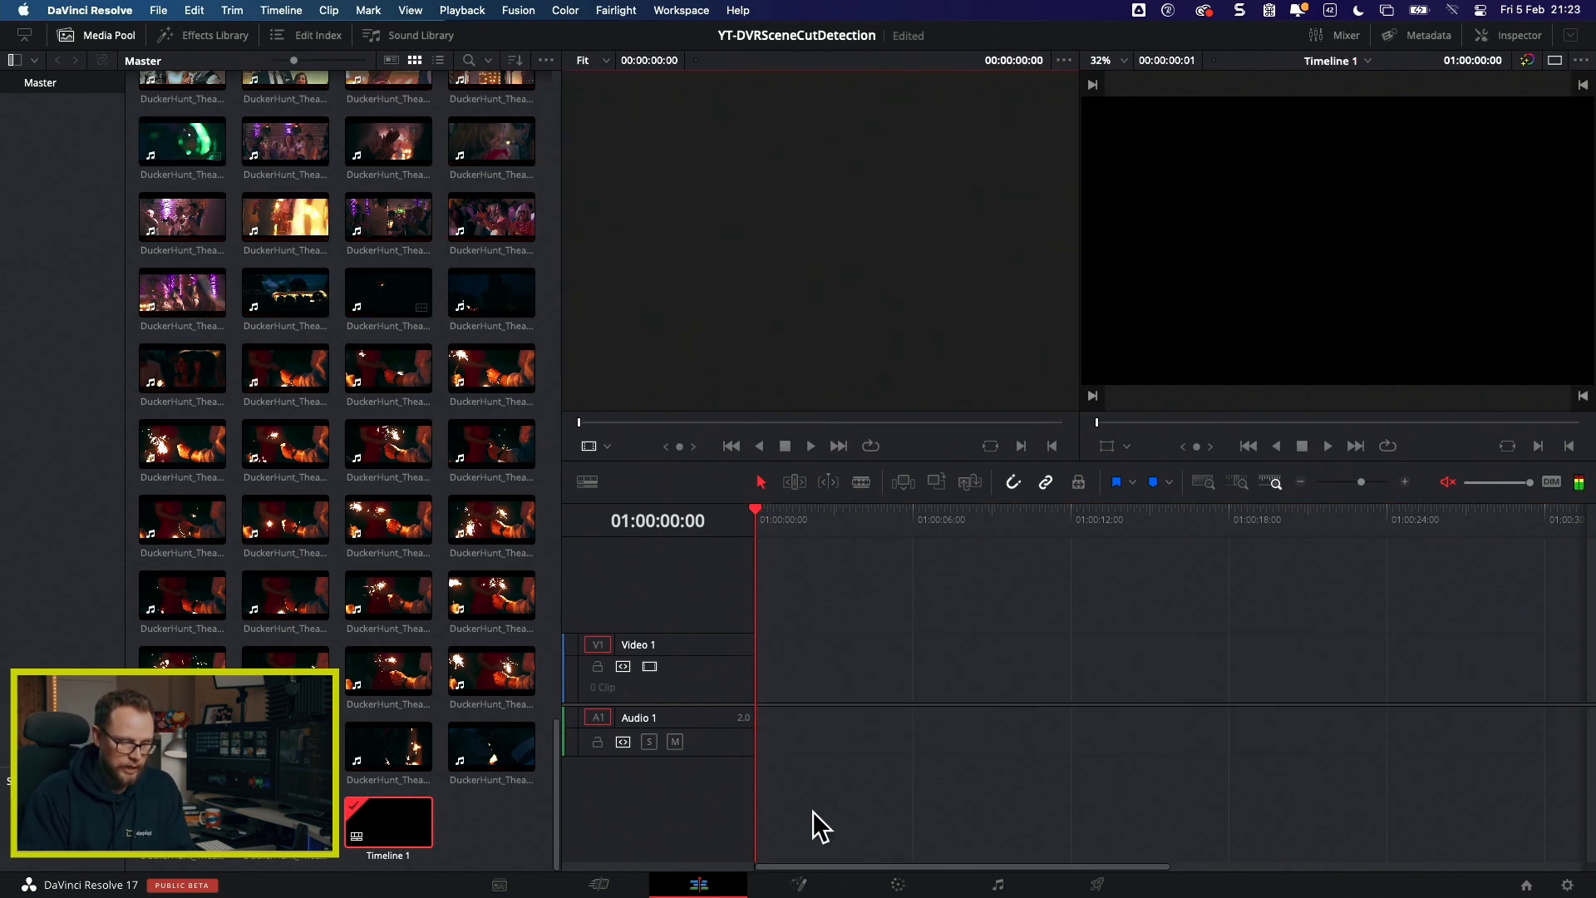
left_click(502, 884)
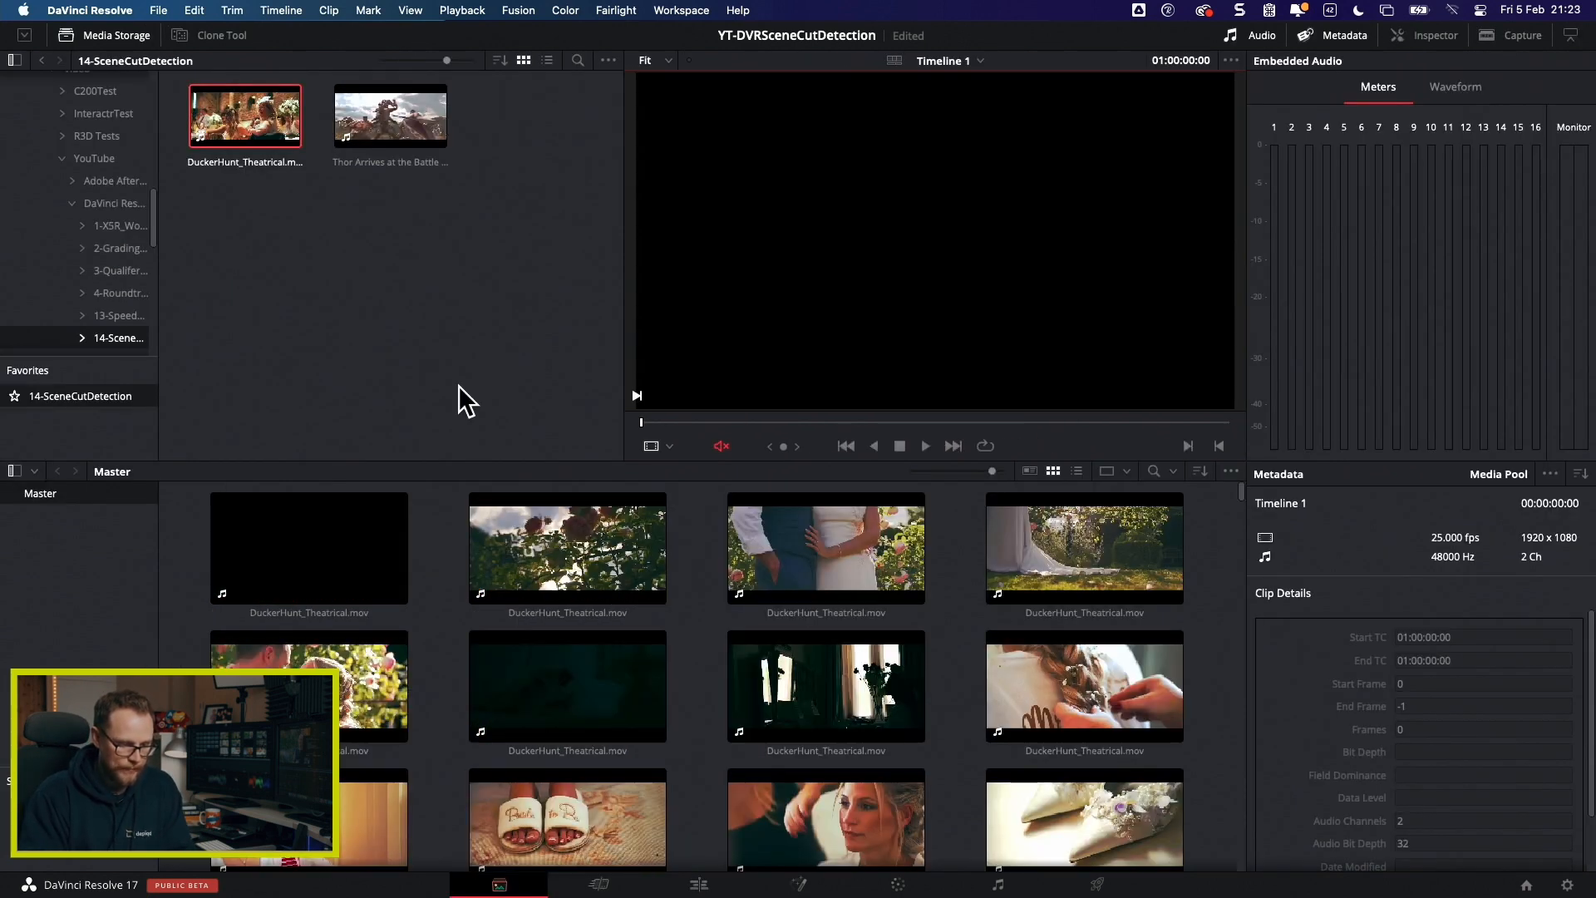
left_click(360, 560)
key("super+a")
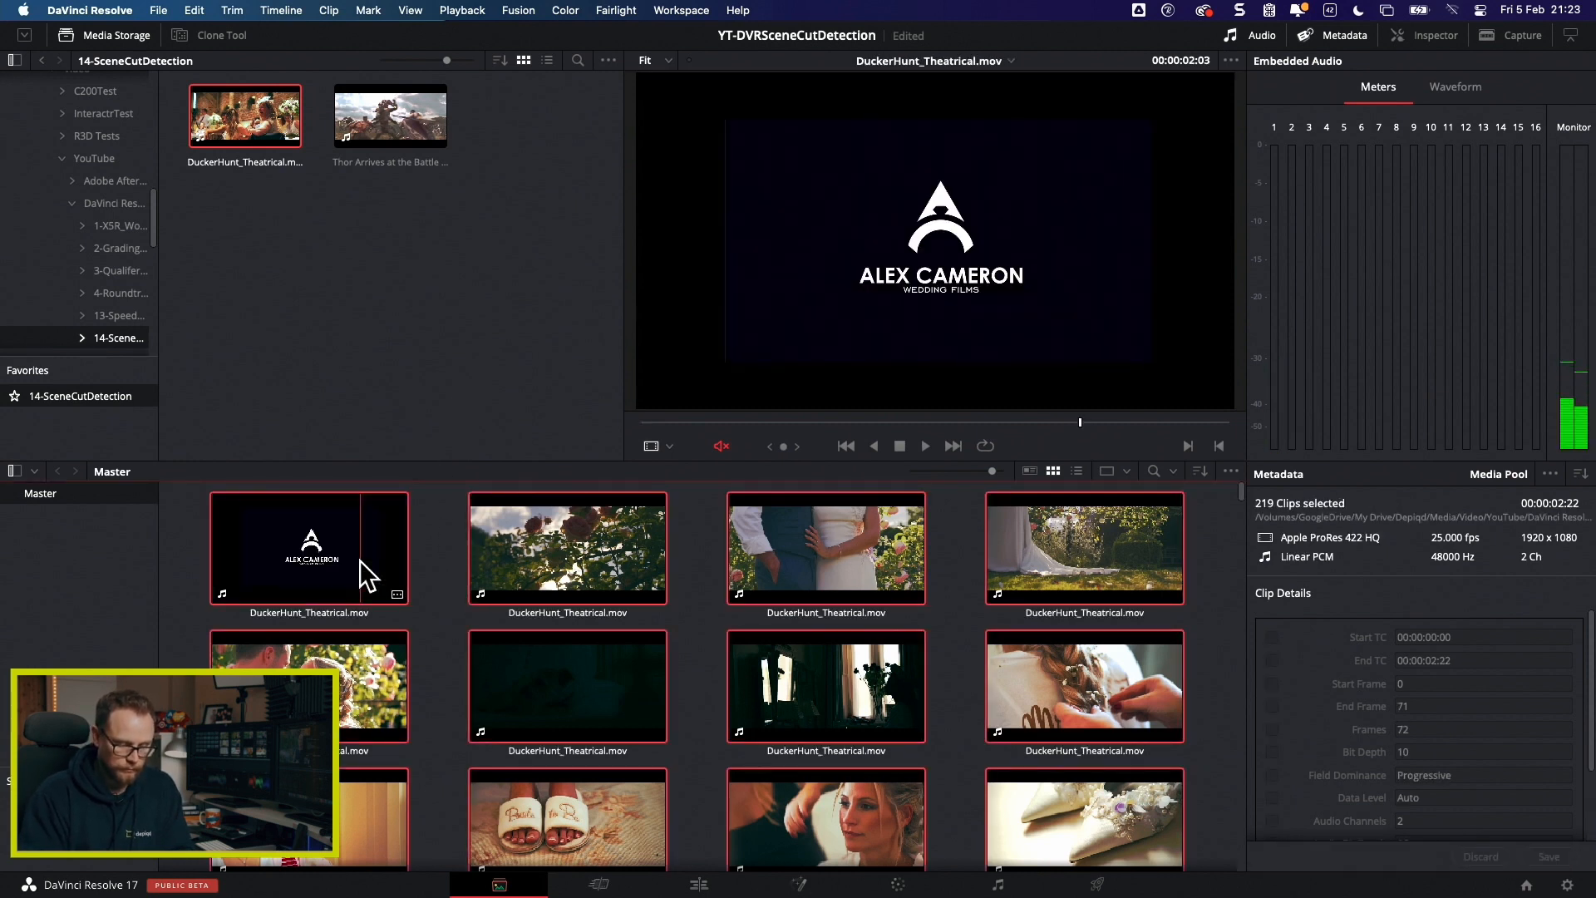
key("BackSpace")
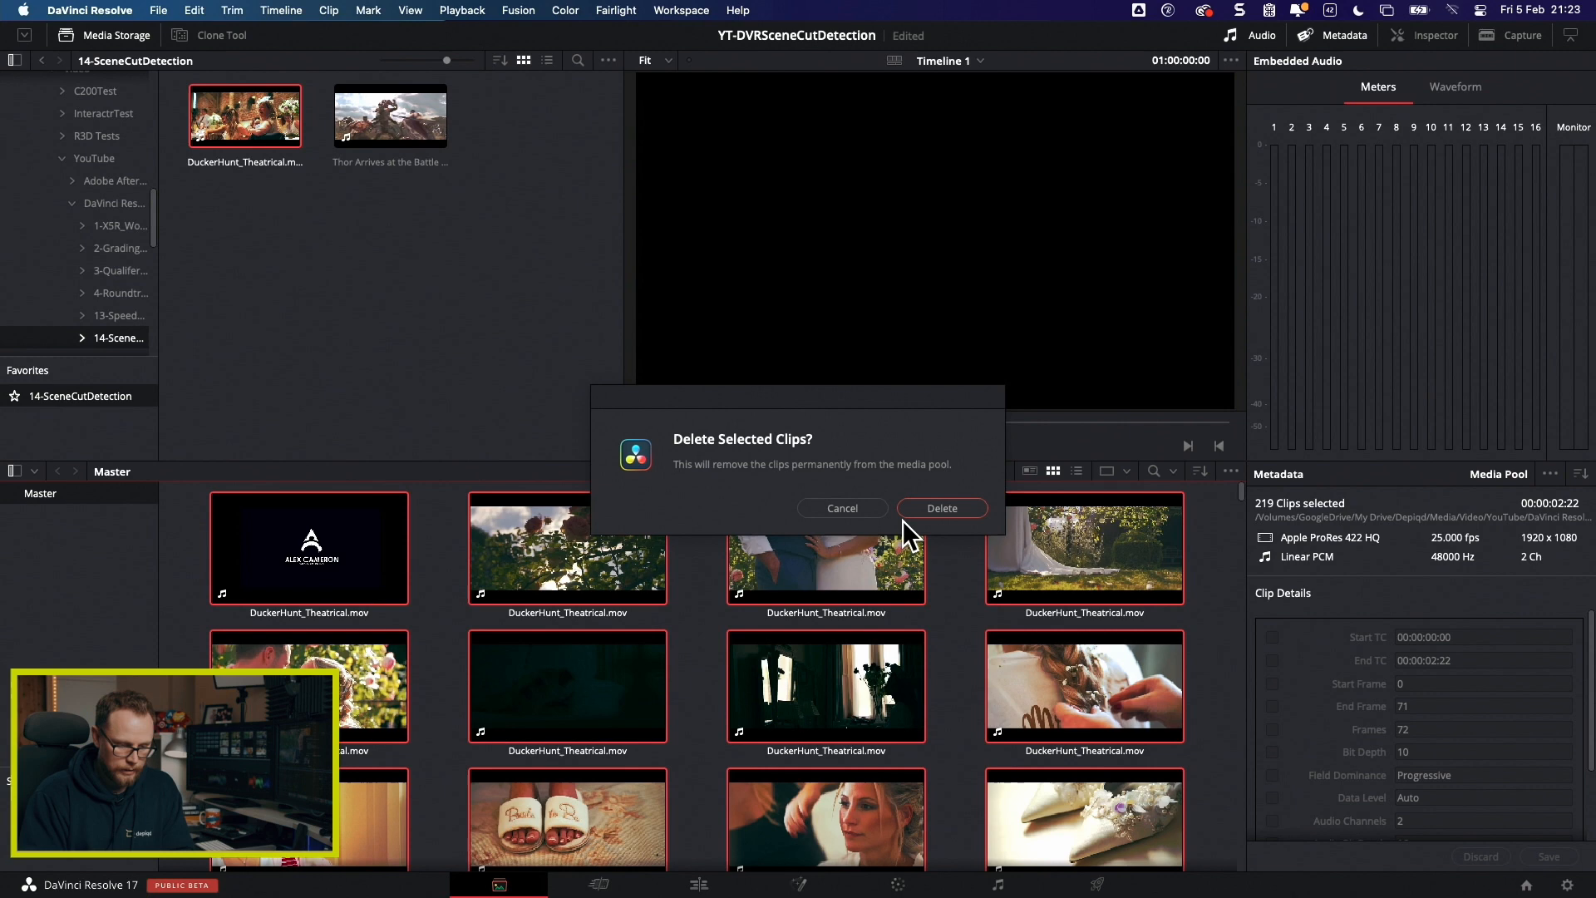
left_click(948, 509)
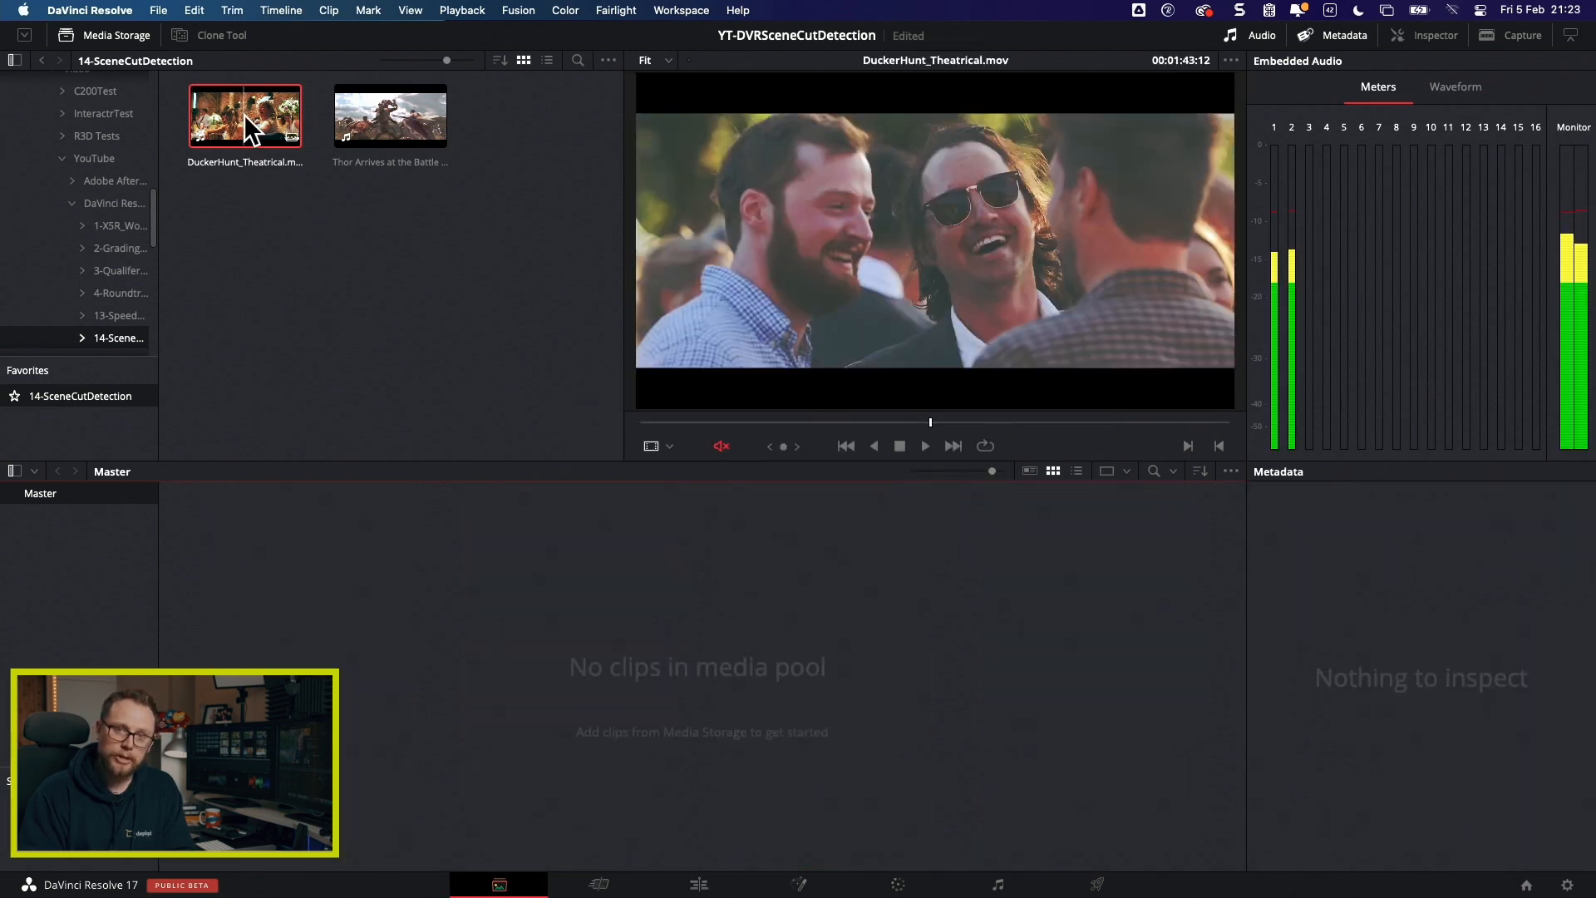
Step: Add the complete DuckerHunt_Theatrical.mov to the media pool as a single clip and go to the Edit page
left_click(250, 129)
left_click_drag(246, 118, 377, 641)
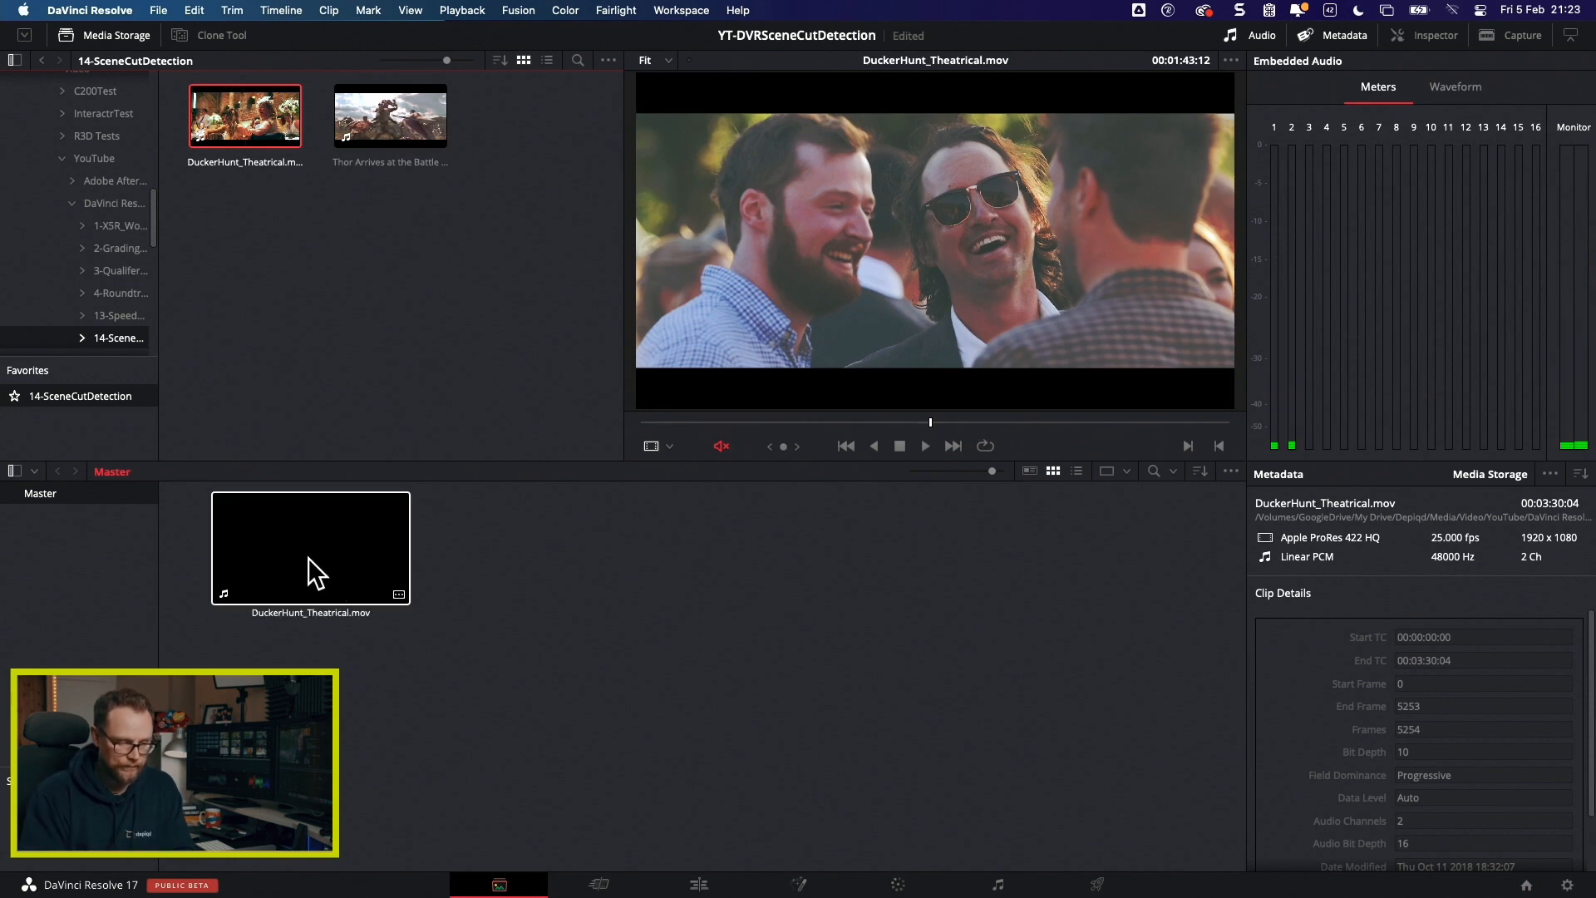
left_click(699, 884)
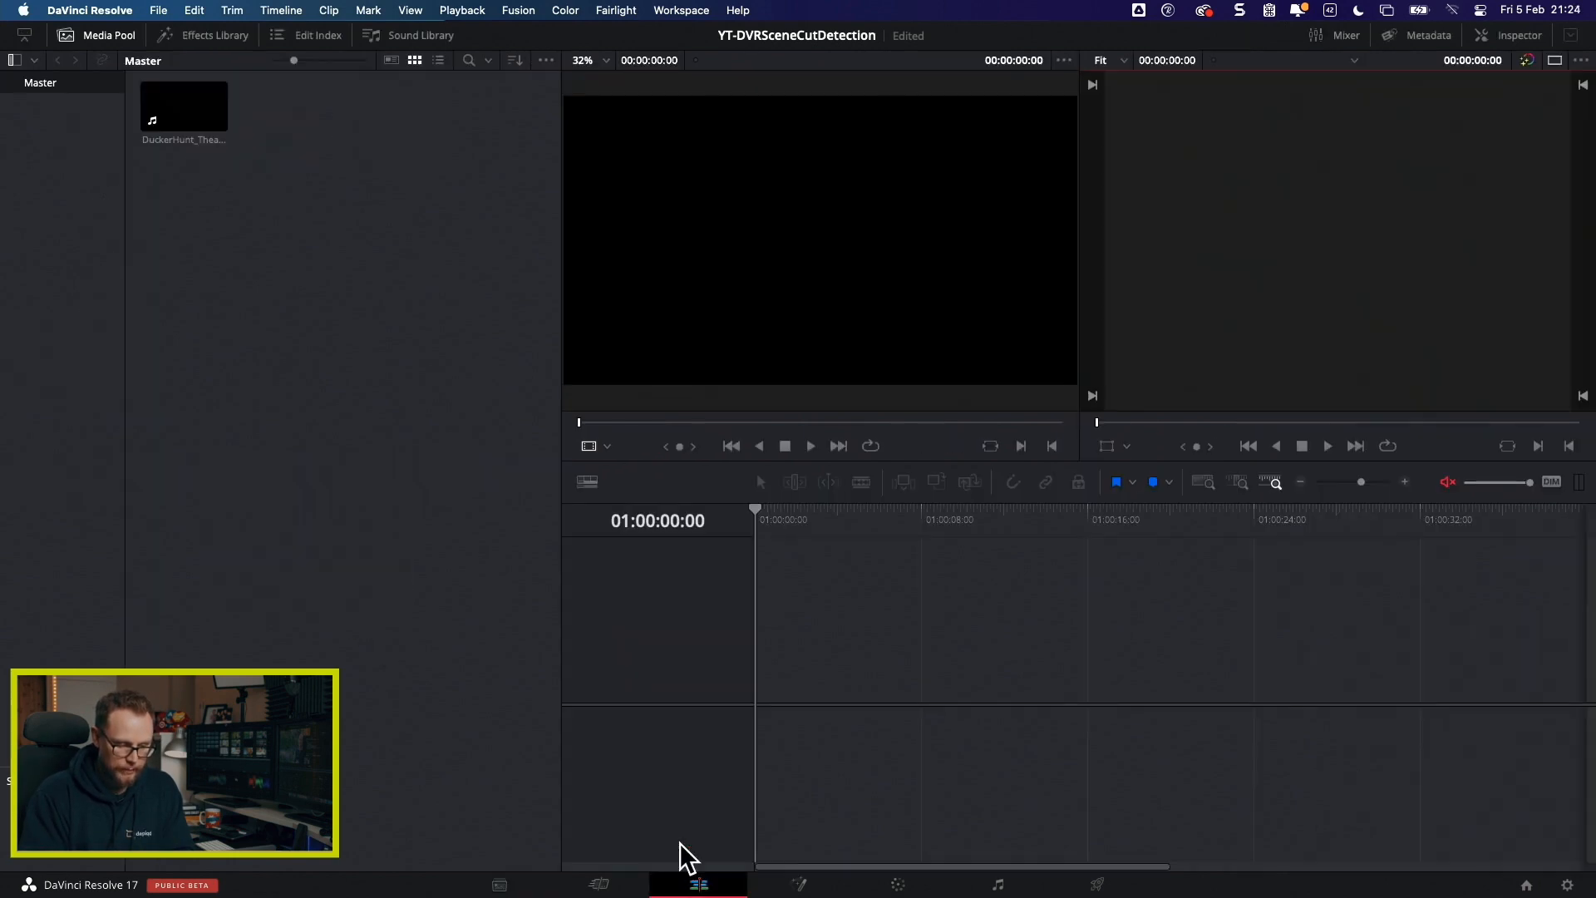
Step: Place DuckerHunt_Theatrical.mov in a new timeline and detect its scene cuts
left_click_drag(187, 129, 770, 670)
key("shift+z")
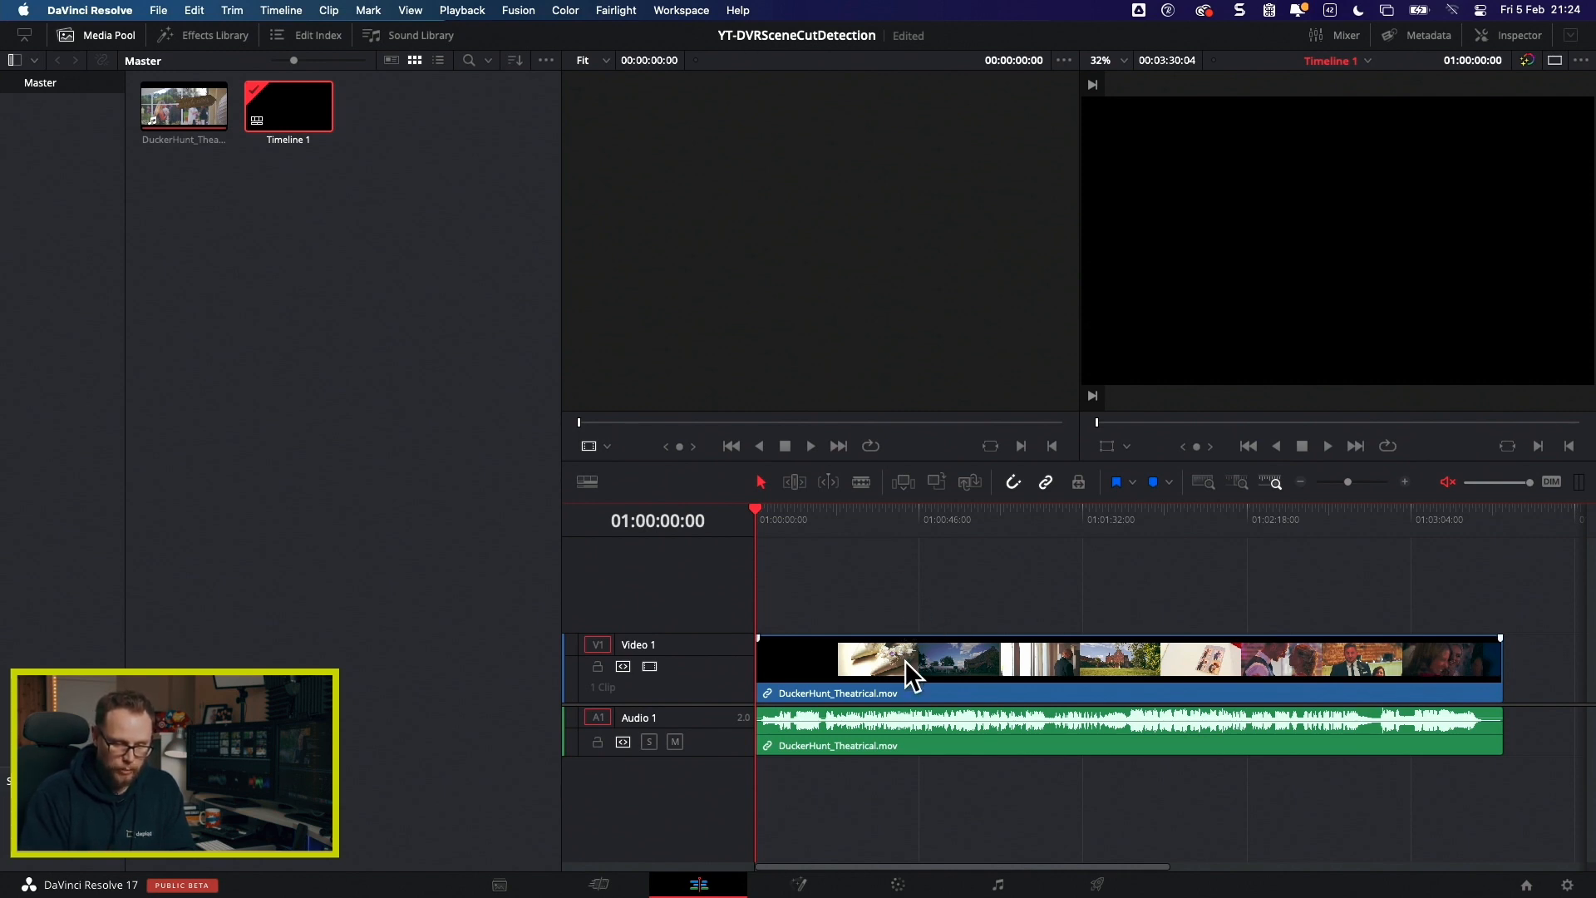
left_click(281, 9)
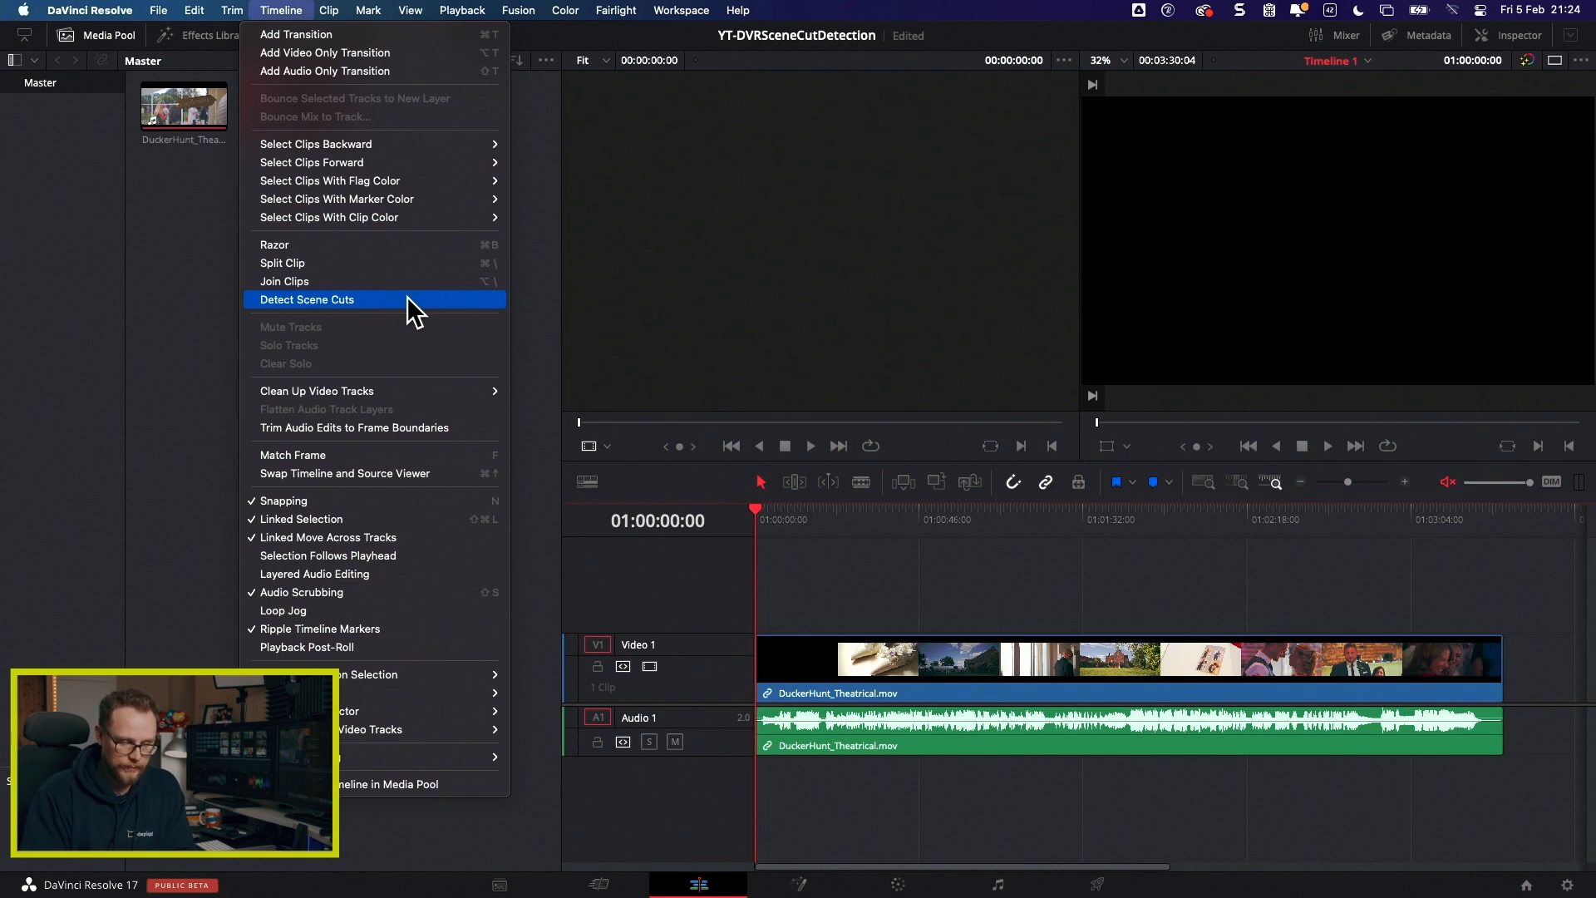
left_click(407, 299)
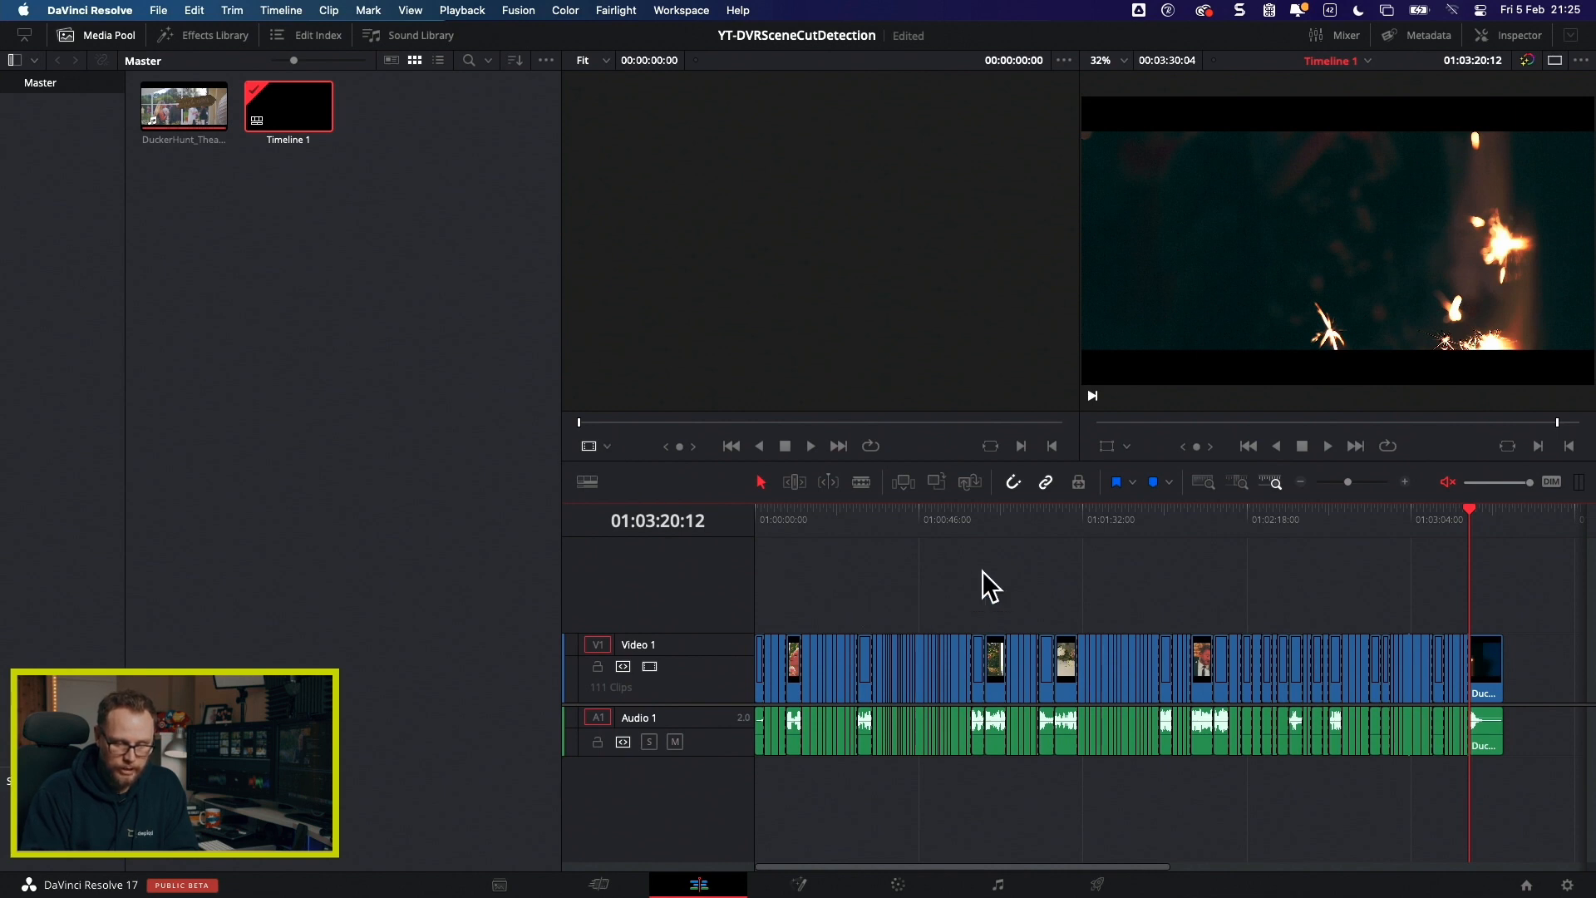
Step: Examine the opening cuts of Timeline 1 close up, selecting the edit points on both sides of the second clip
scroll(821, 589, "up", 5)
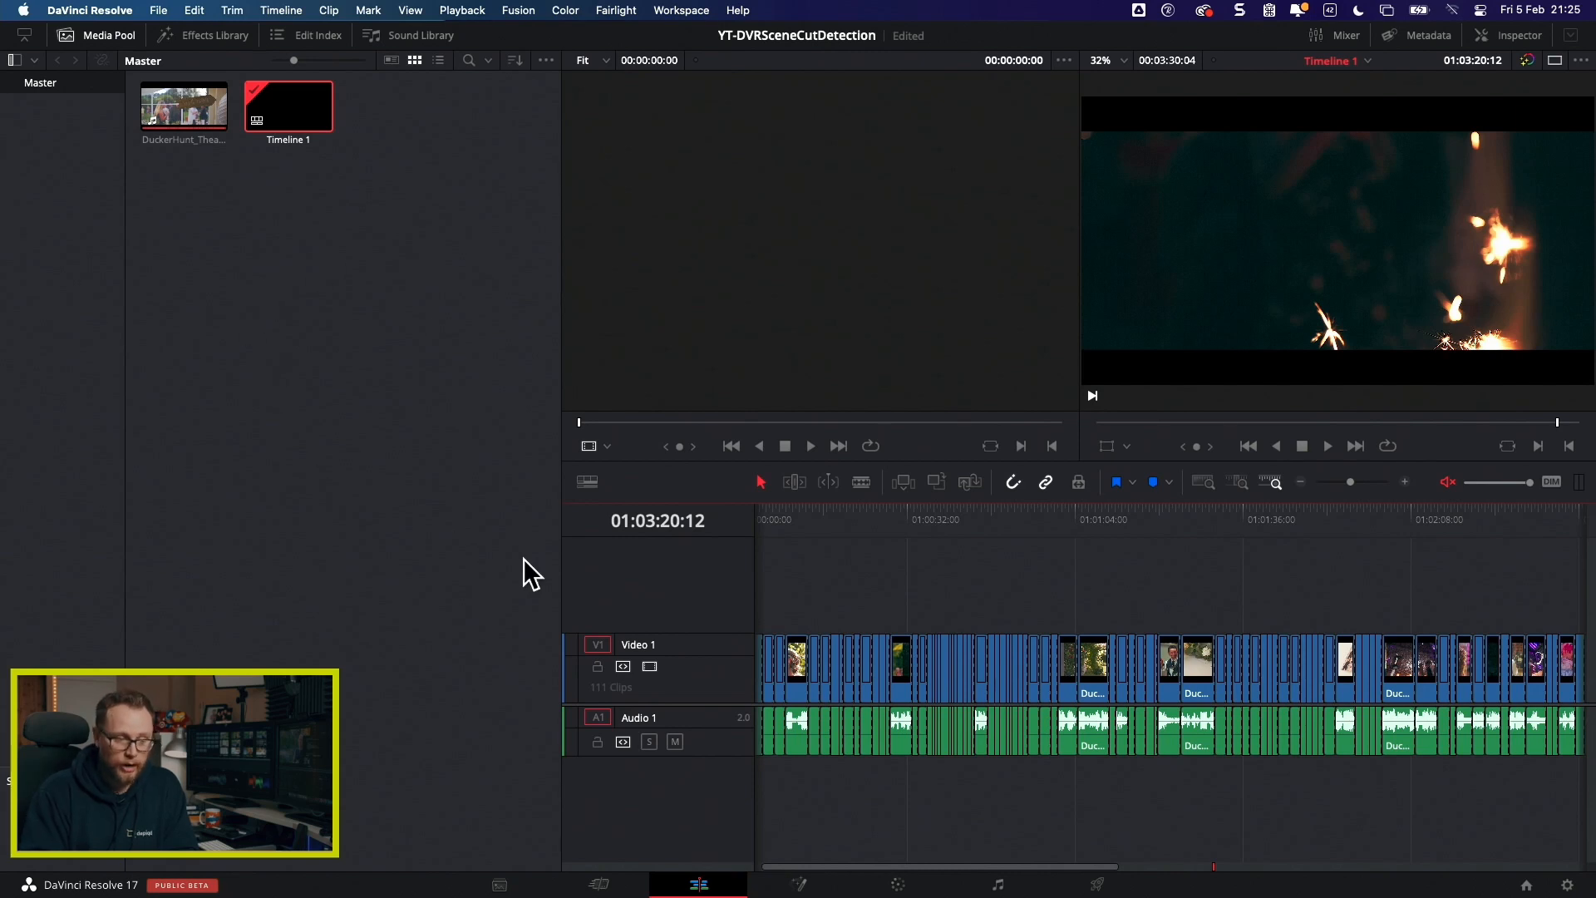
scroll(825, 580, "up", 8)
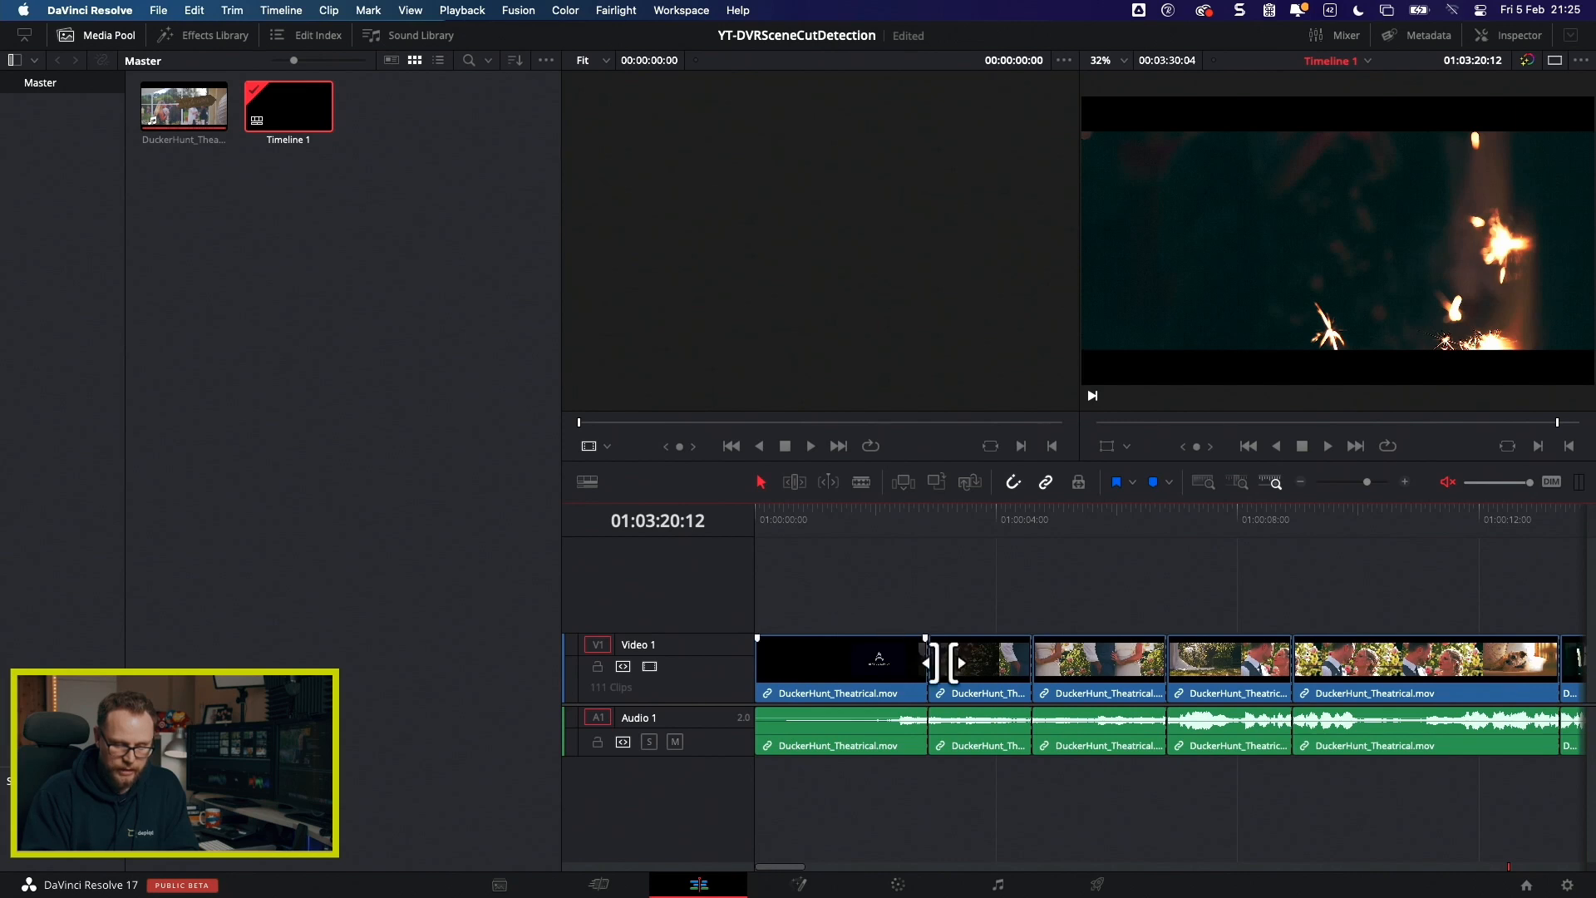
left_click(928, 658)
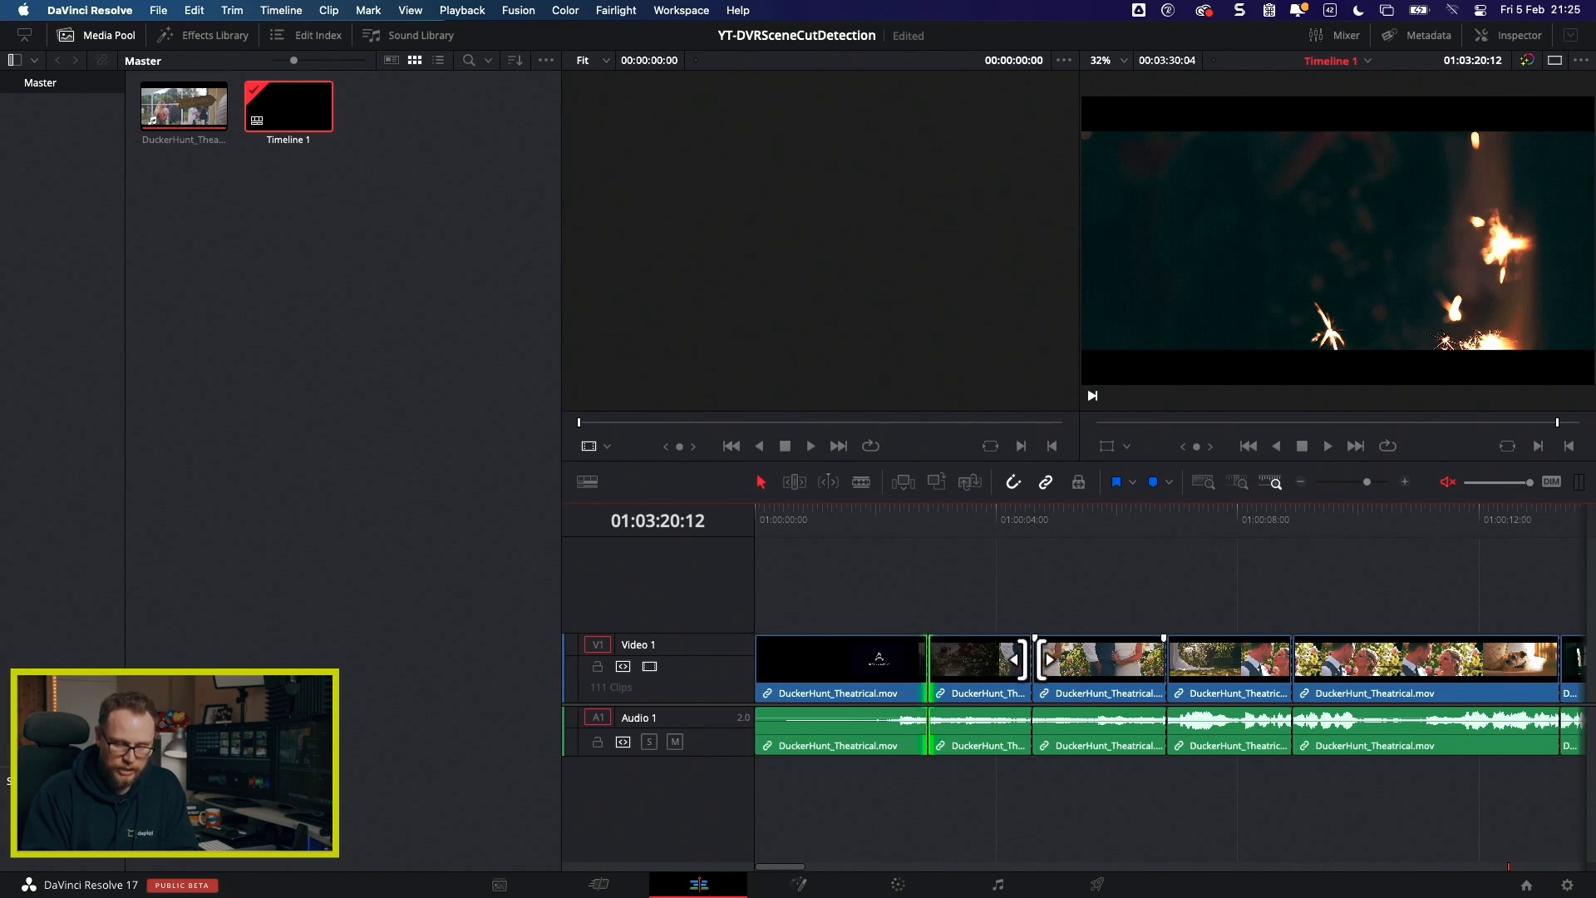
left_click(1034, 659)
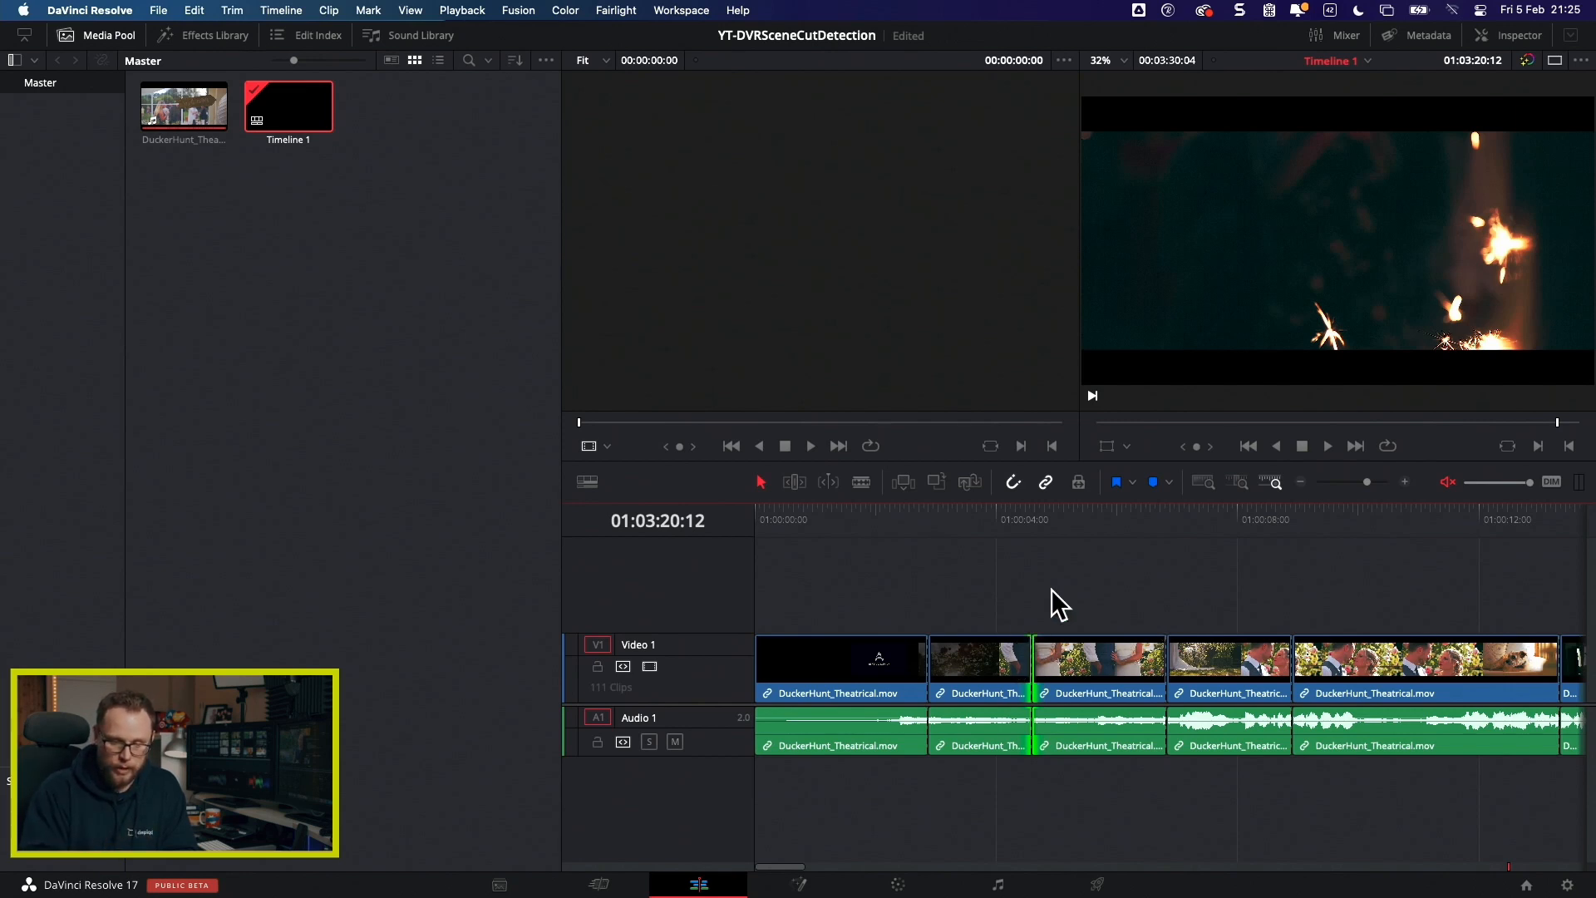
Step: Place the playhead on the first cut at 01:00:02:22 and make the Video 1 and Audio 1 tracks taller
left_click(931, 532)
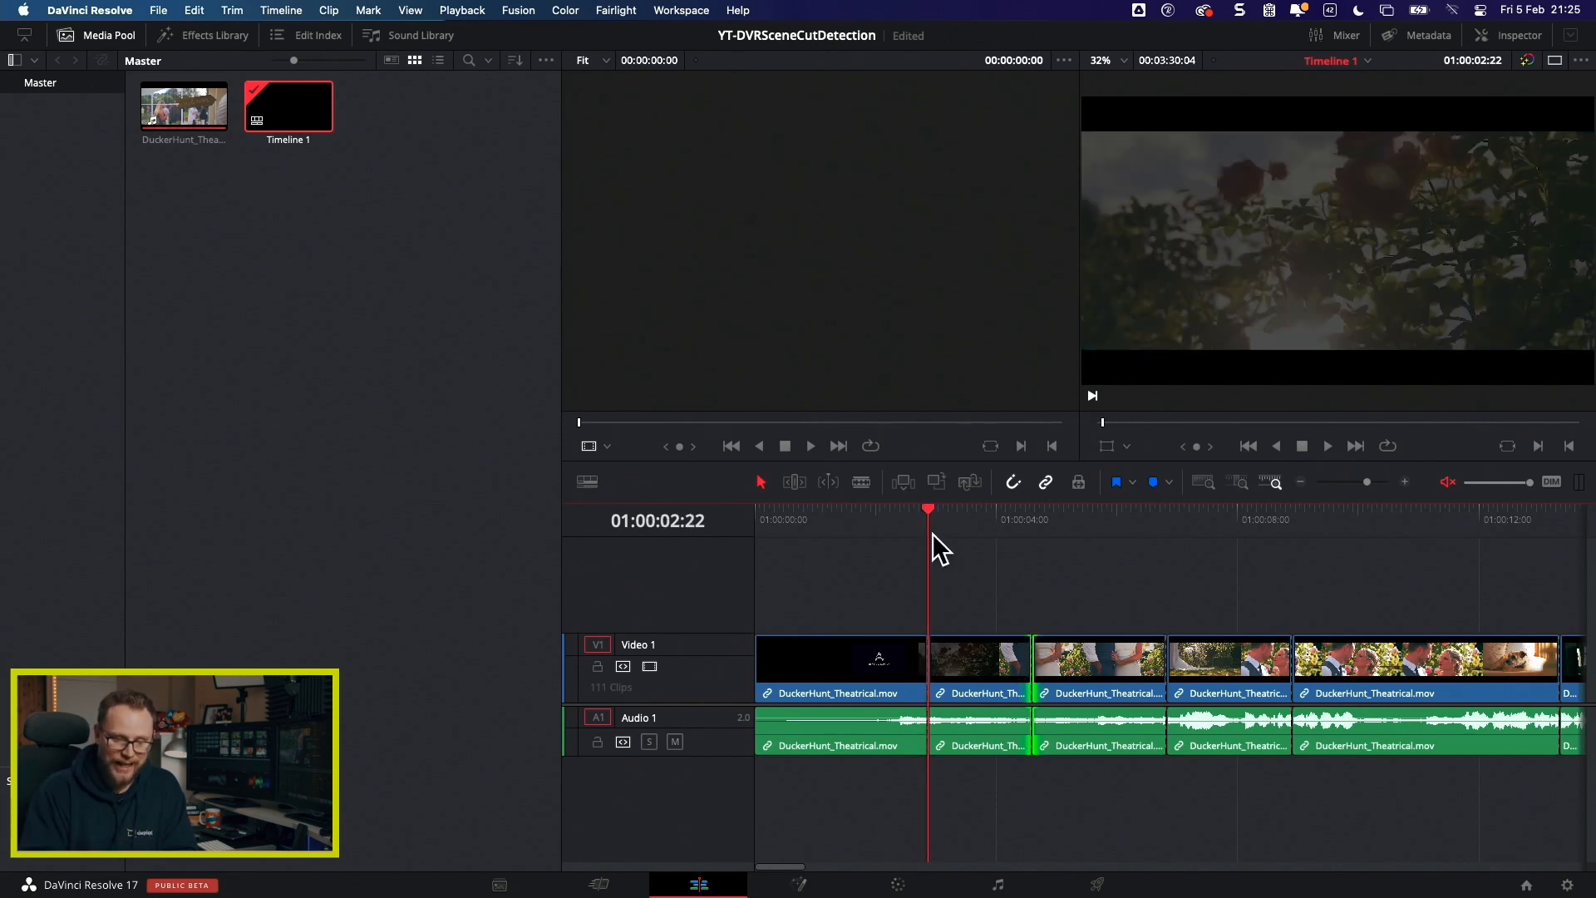
left_click_drag(720, 634, 722, 586)
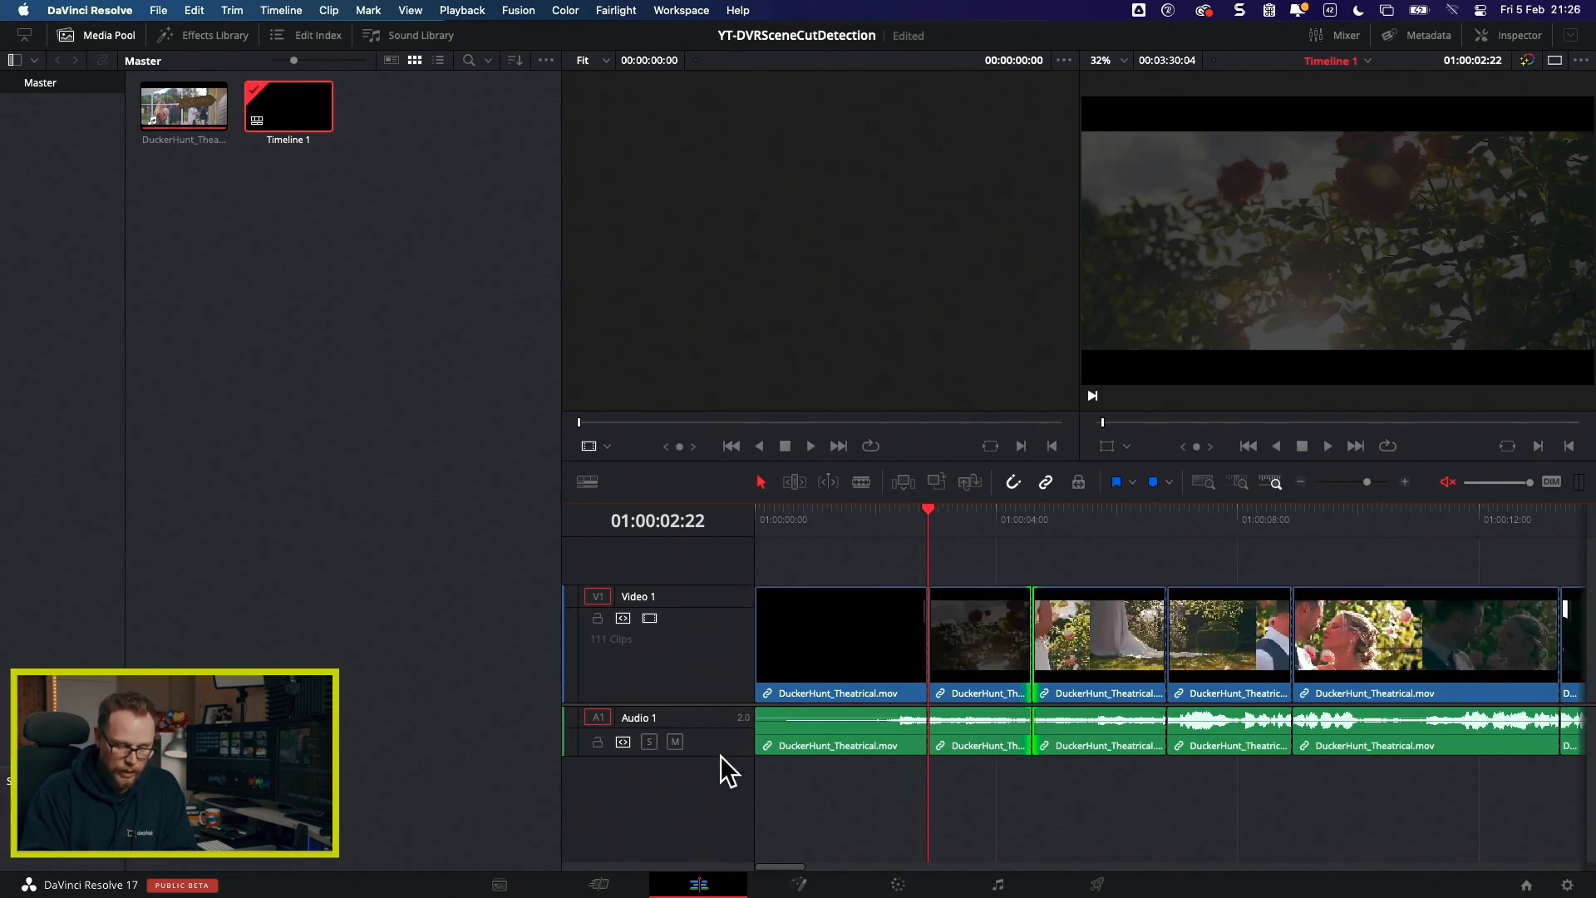
left_click_drag(720, 755, 725, 807)
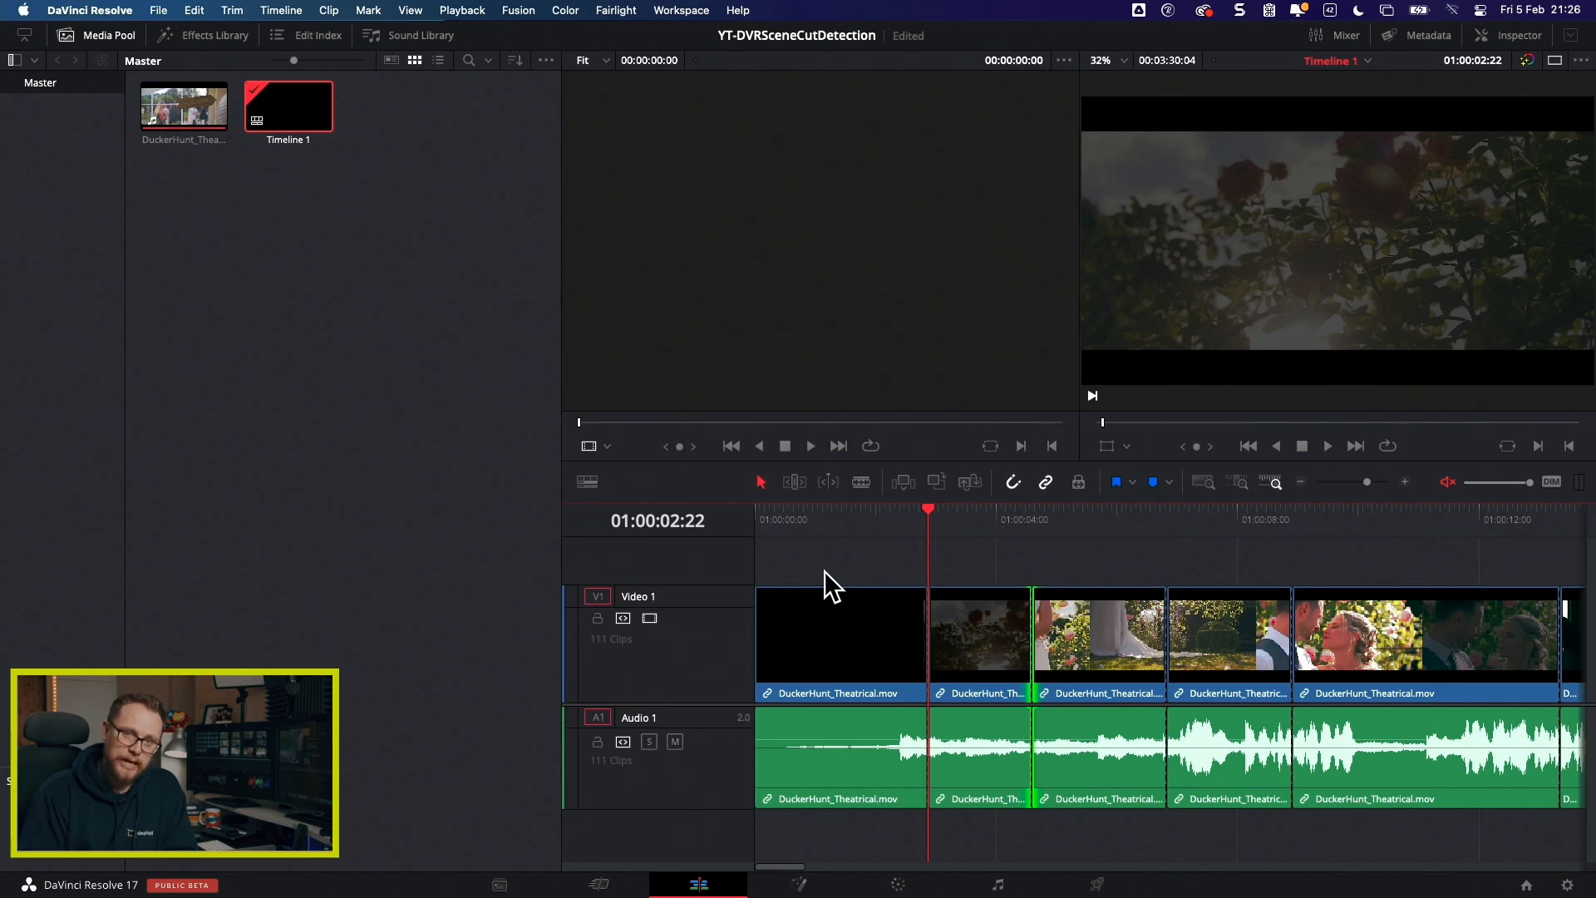
Step: Go through the opening cuts and check the one at 01:00:06:21 frame by frame on both sides
key("Down")
key("Down")
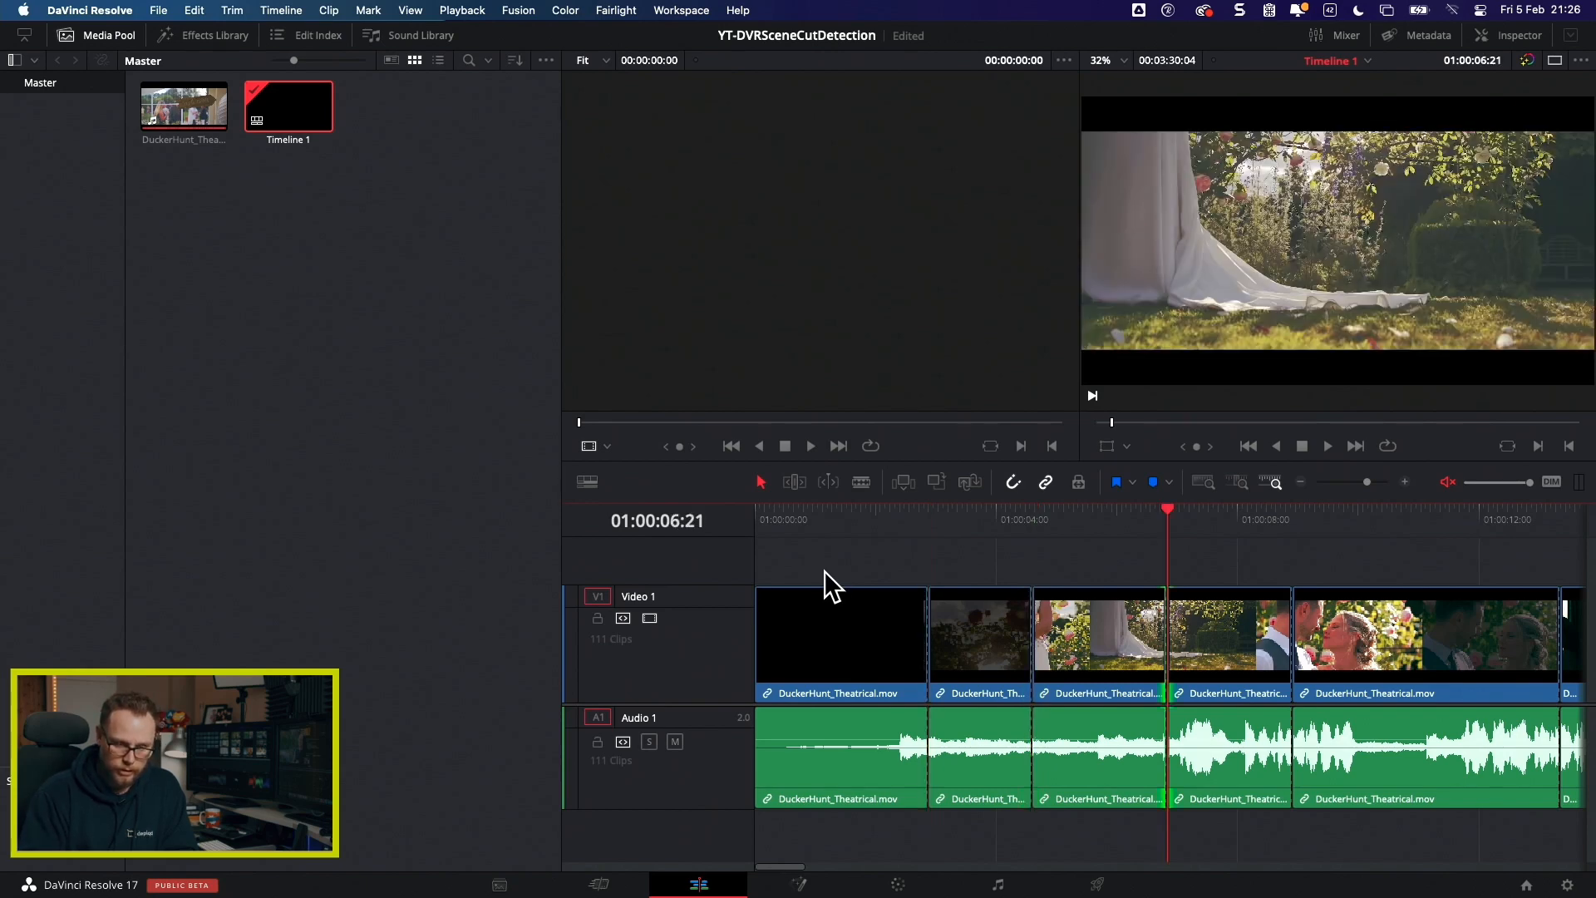
key("Up")
key("Up")
key("Down")
key("Down")
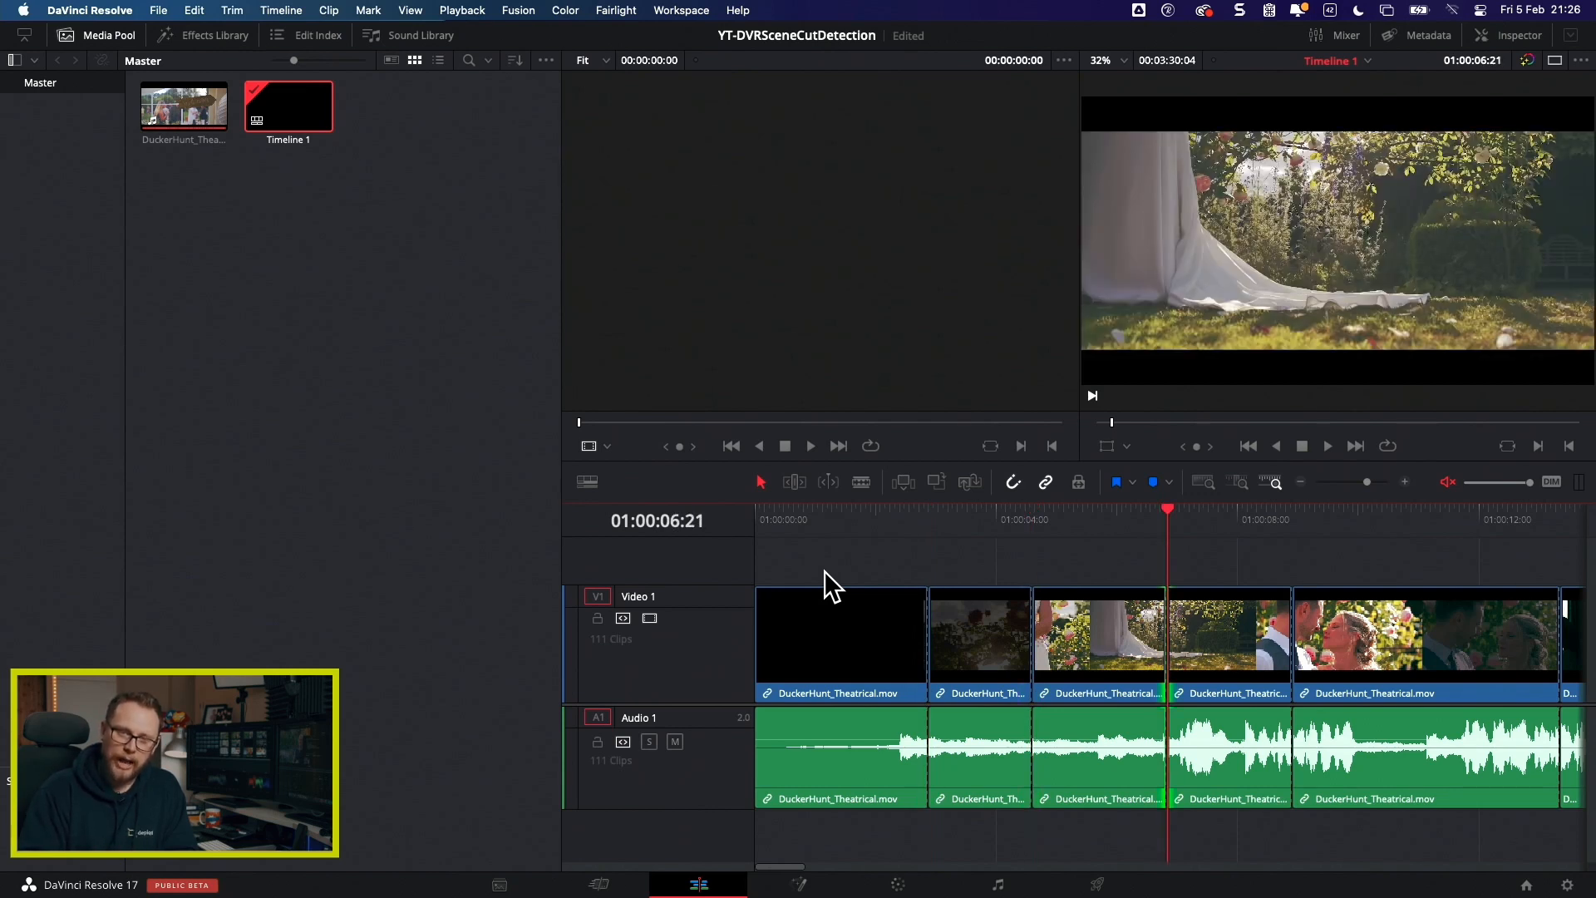
key("Left")
key("Right")
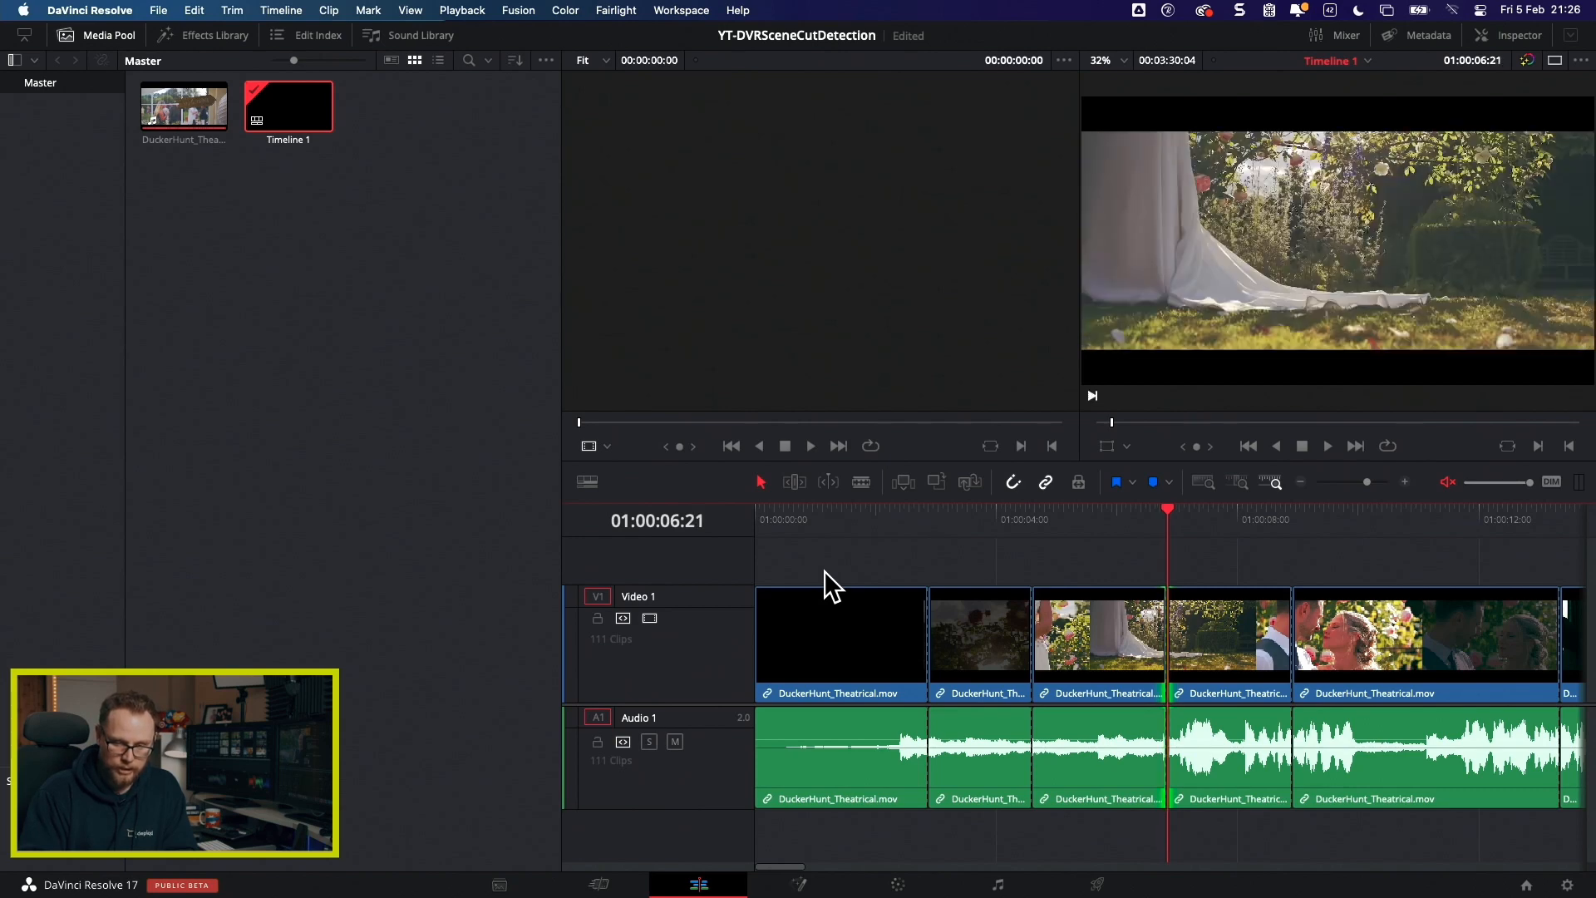
key("Left")
key("Right")
key("Right")
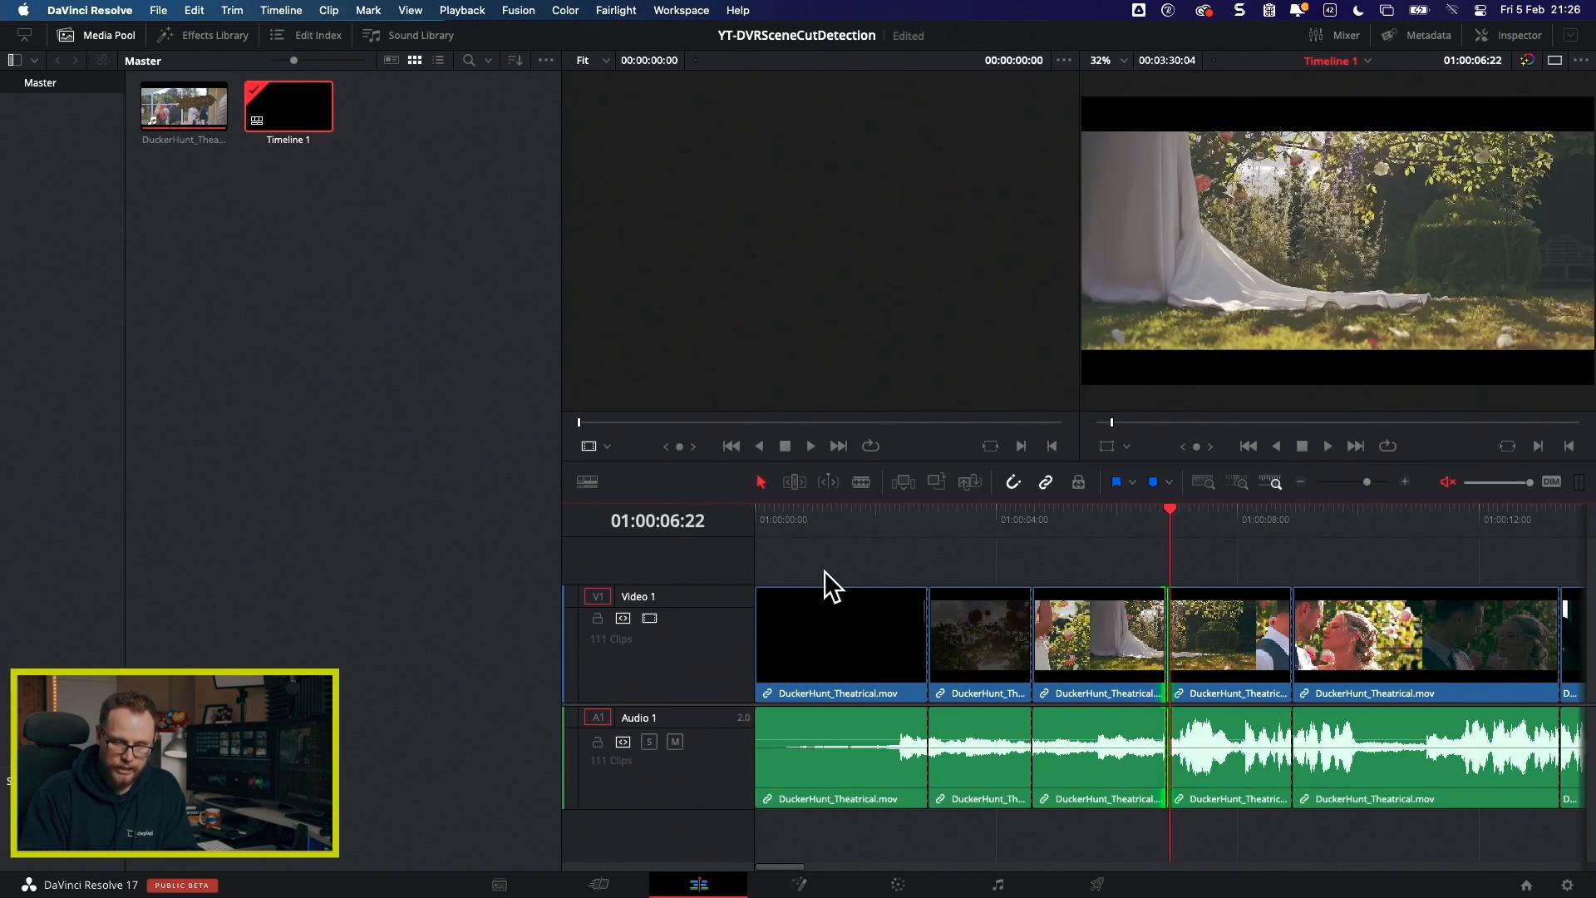
key("Left")
key("Left")
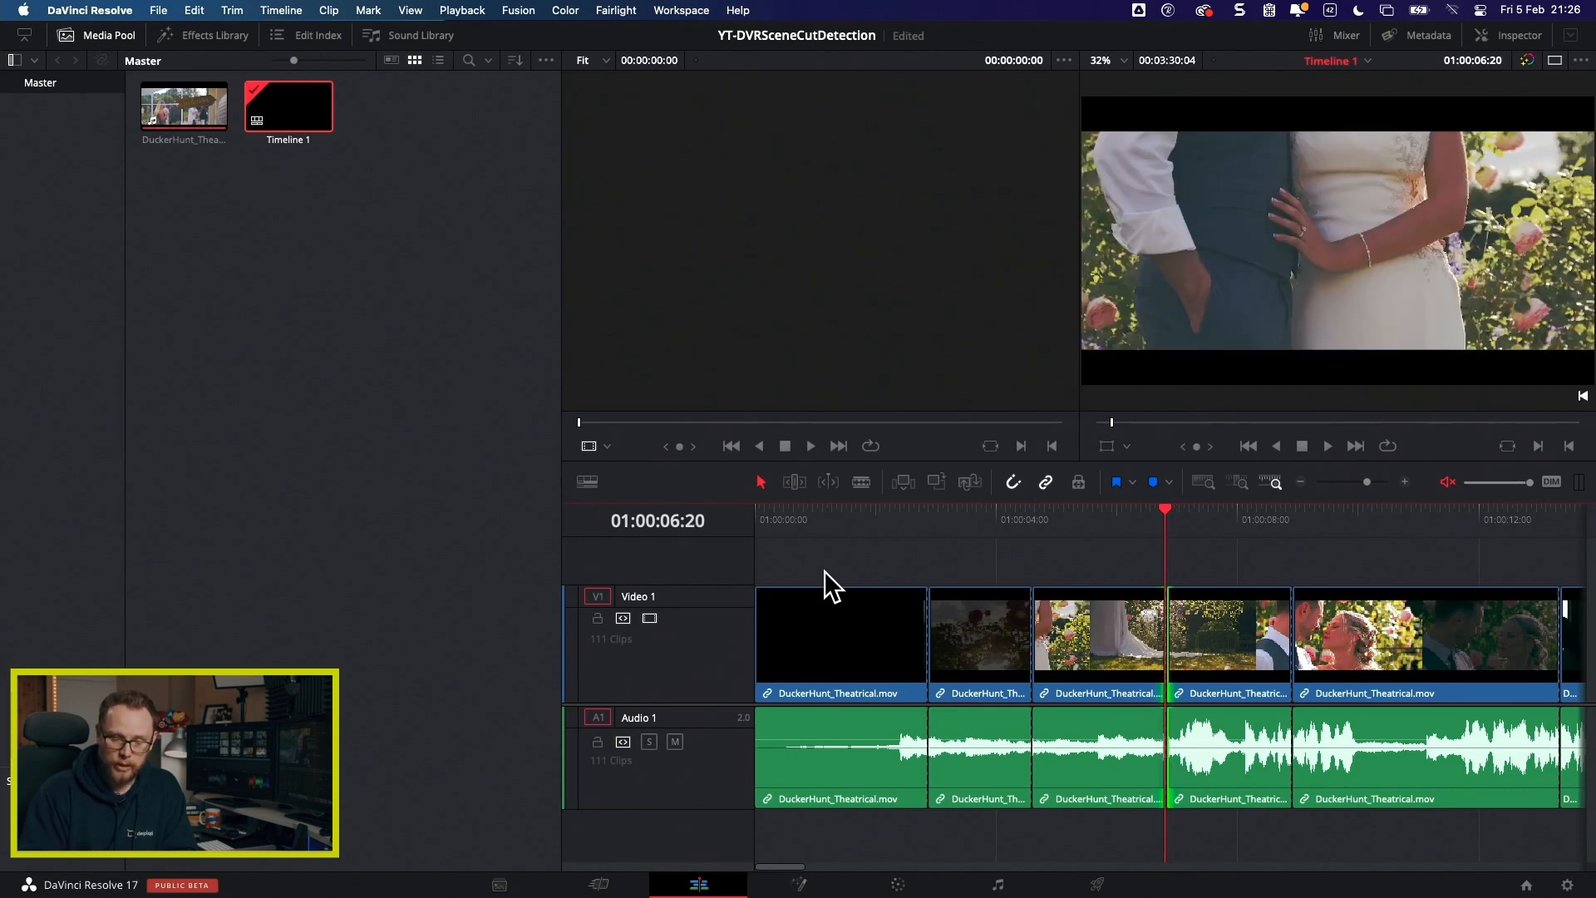
key("Right")
Step: Check the following cut, at 01:00:08:23, frame by frame between the dress train shot and the couple's close-up
key("Down")
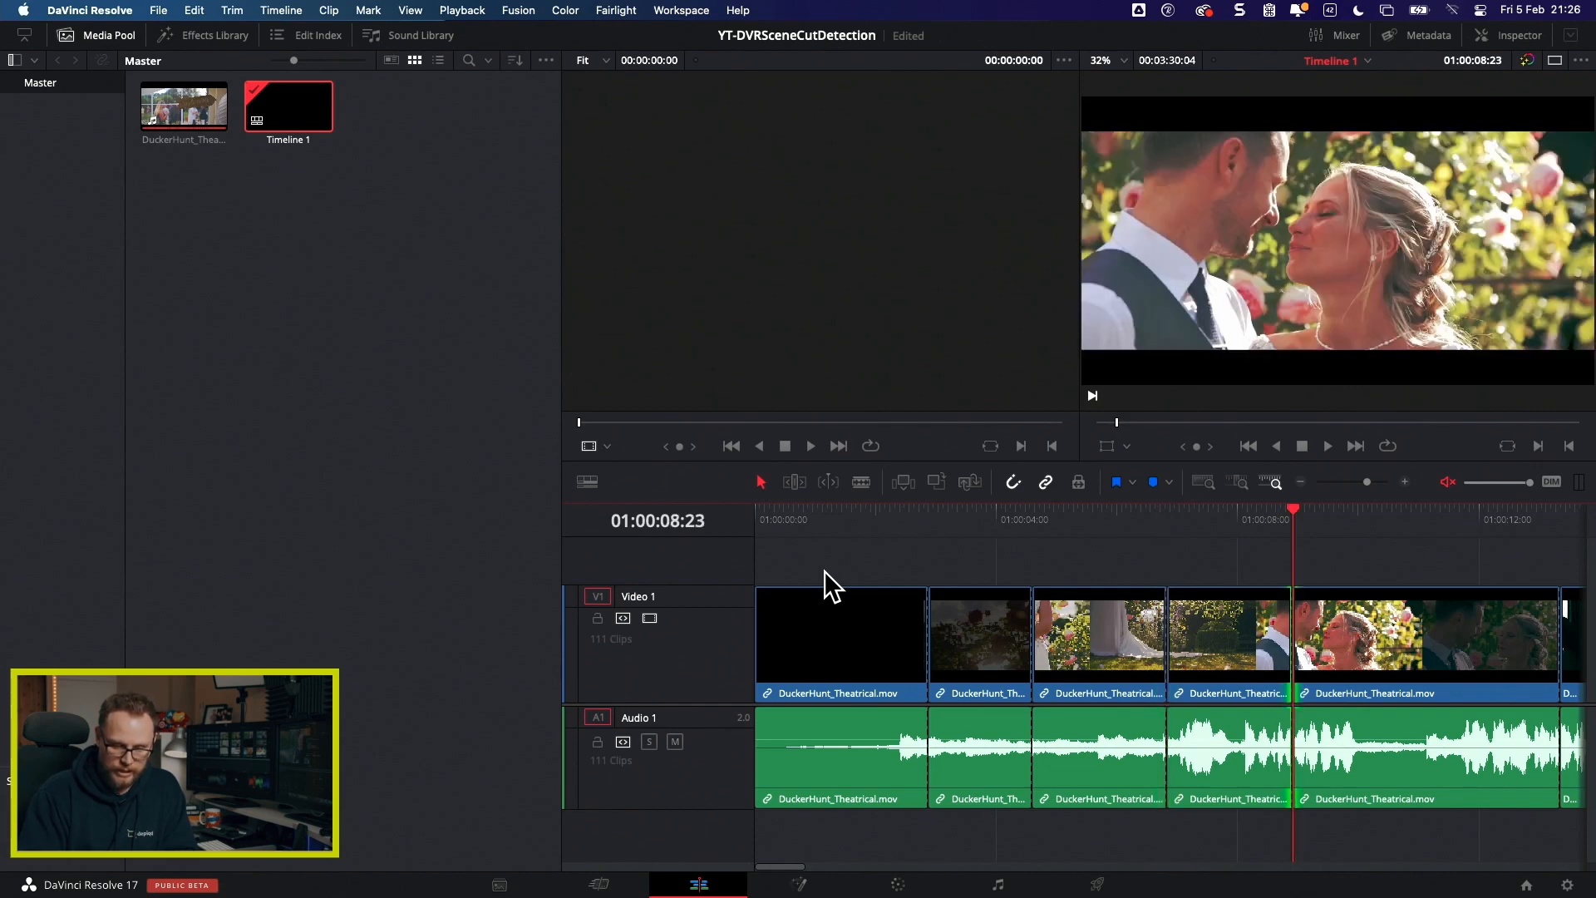
key("Left")
key("Right")
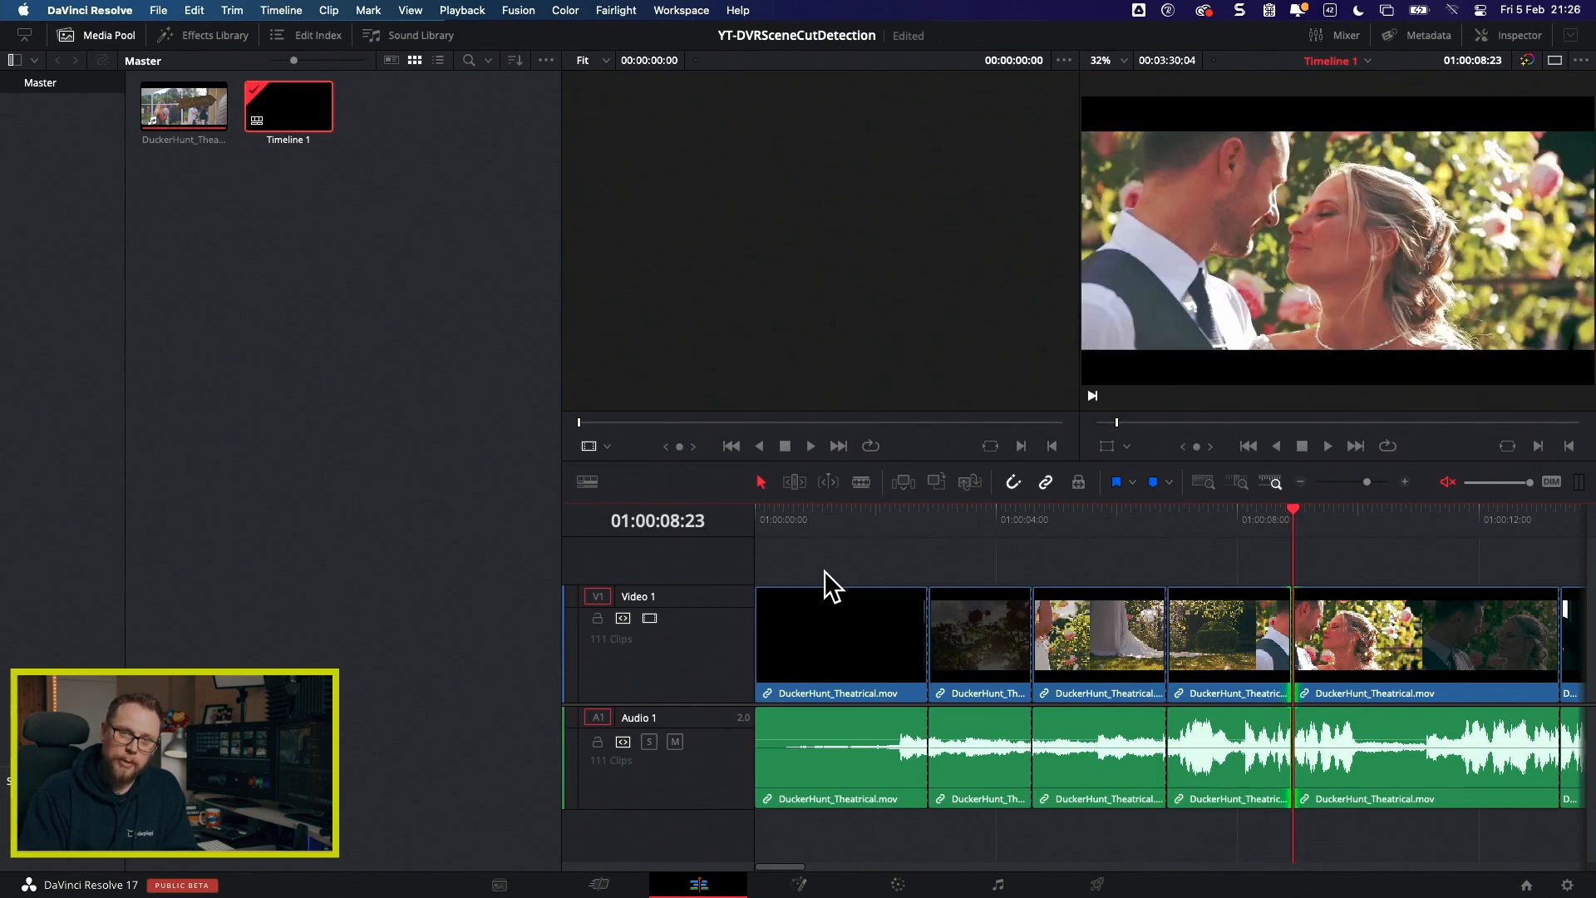
key("Right")
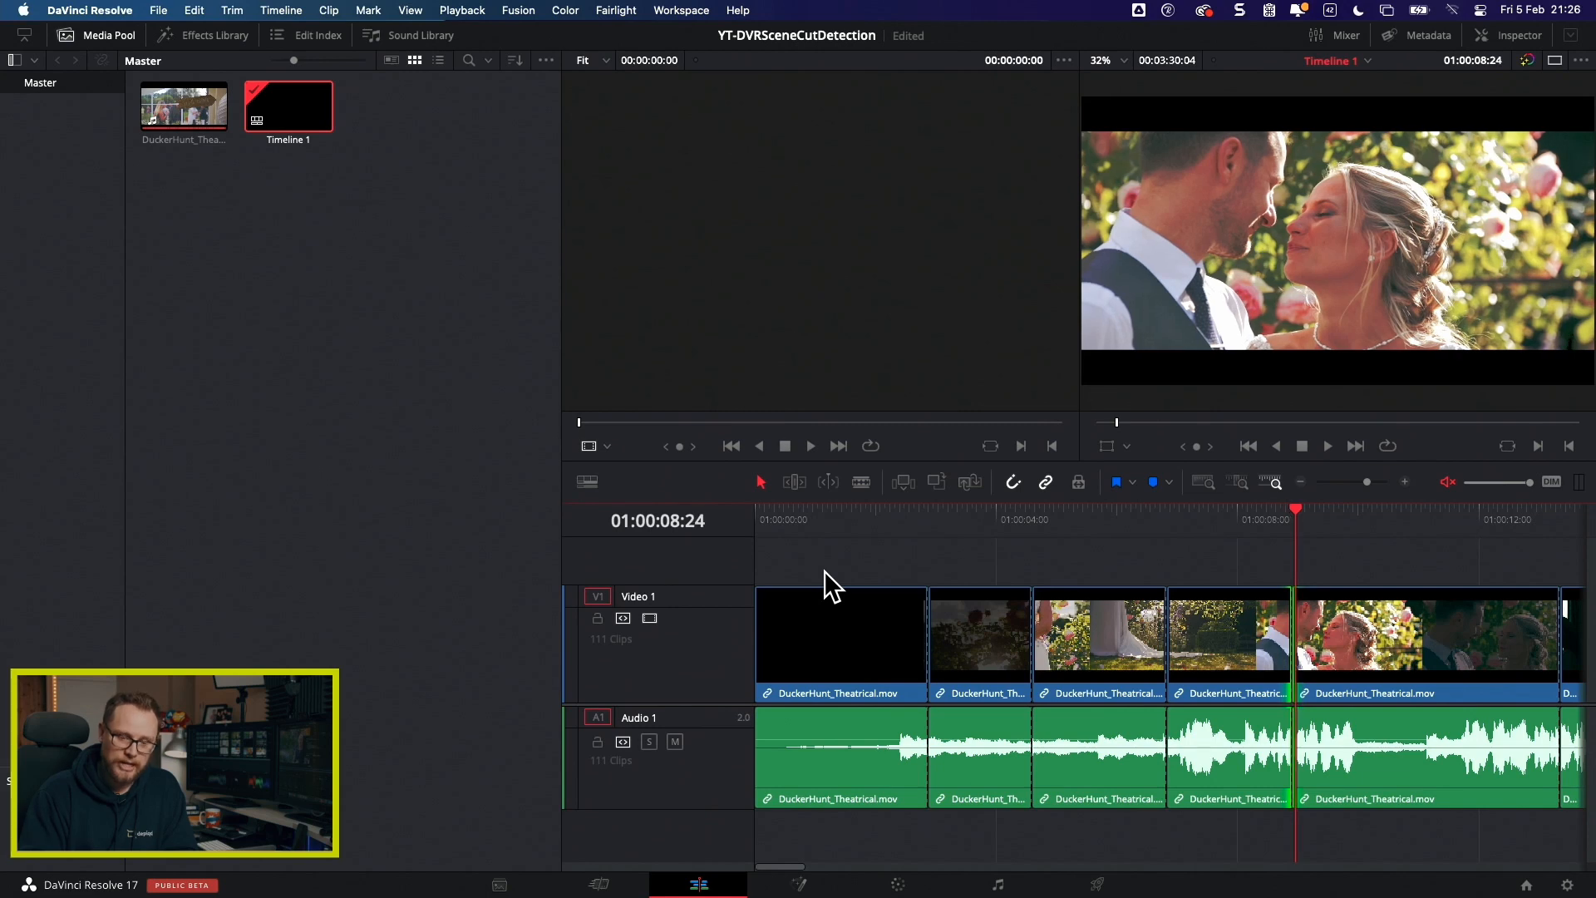
key("Left")
key("Left")
key("Right")
key("Right")
key("Left")
key("Left")
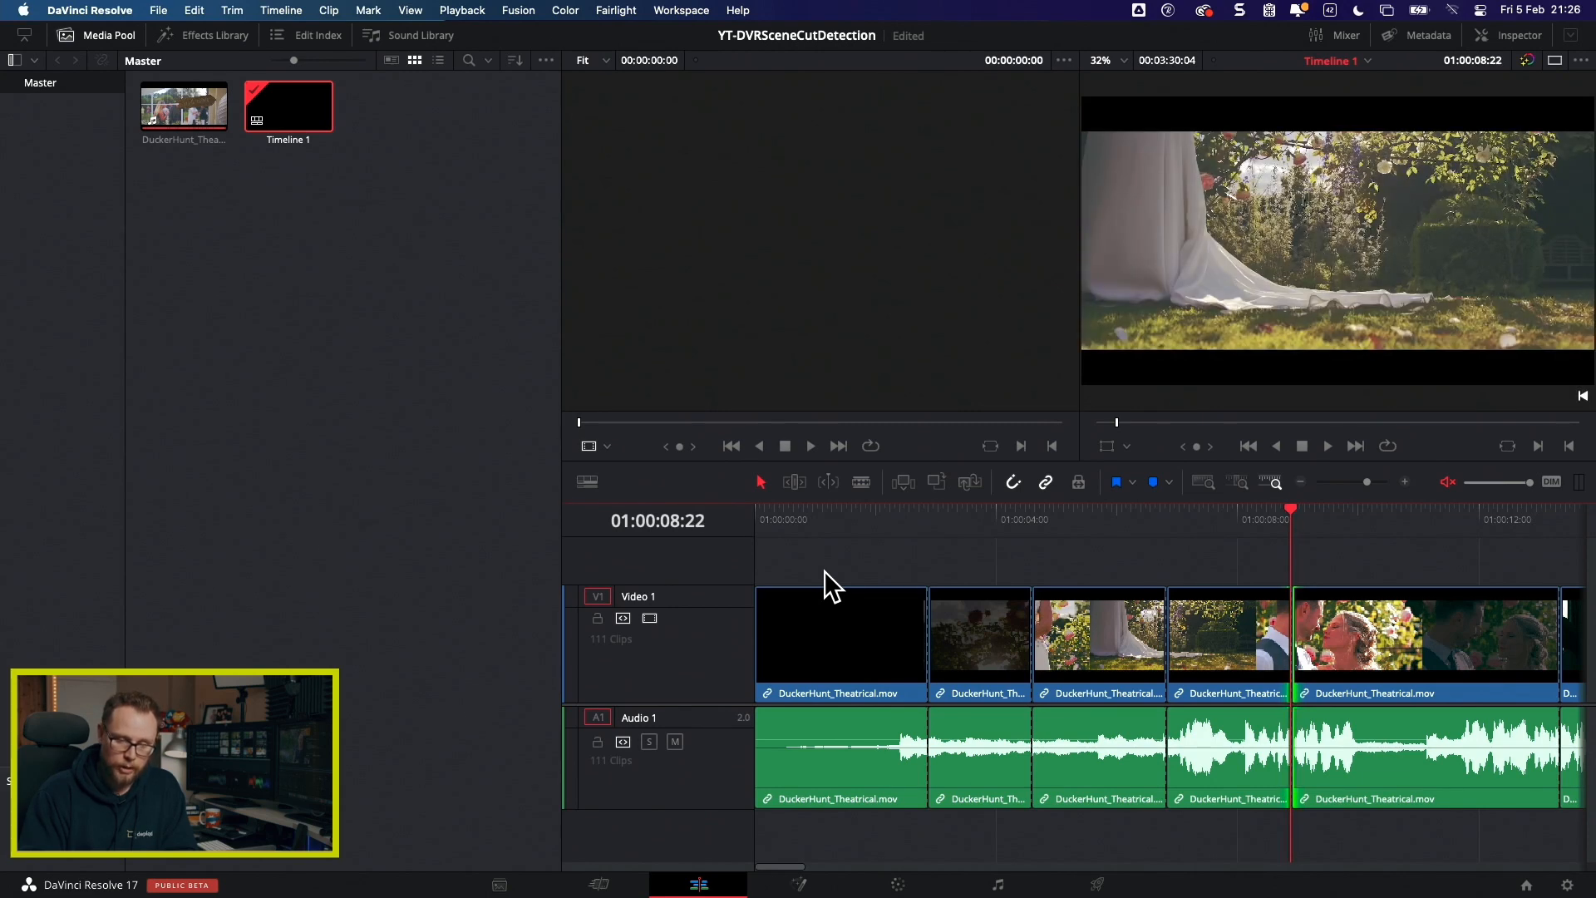
key("Right")
key("Right")
key("Left")
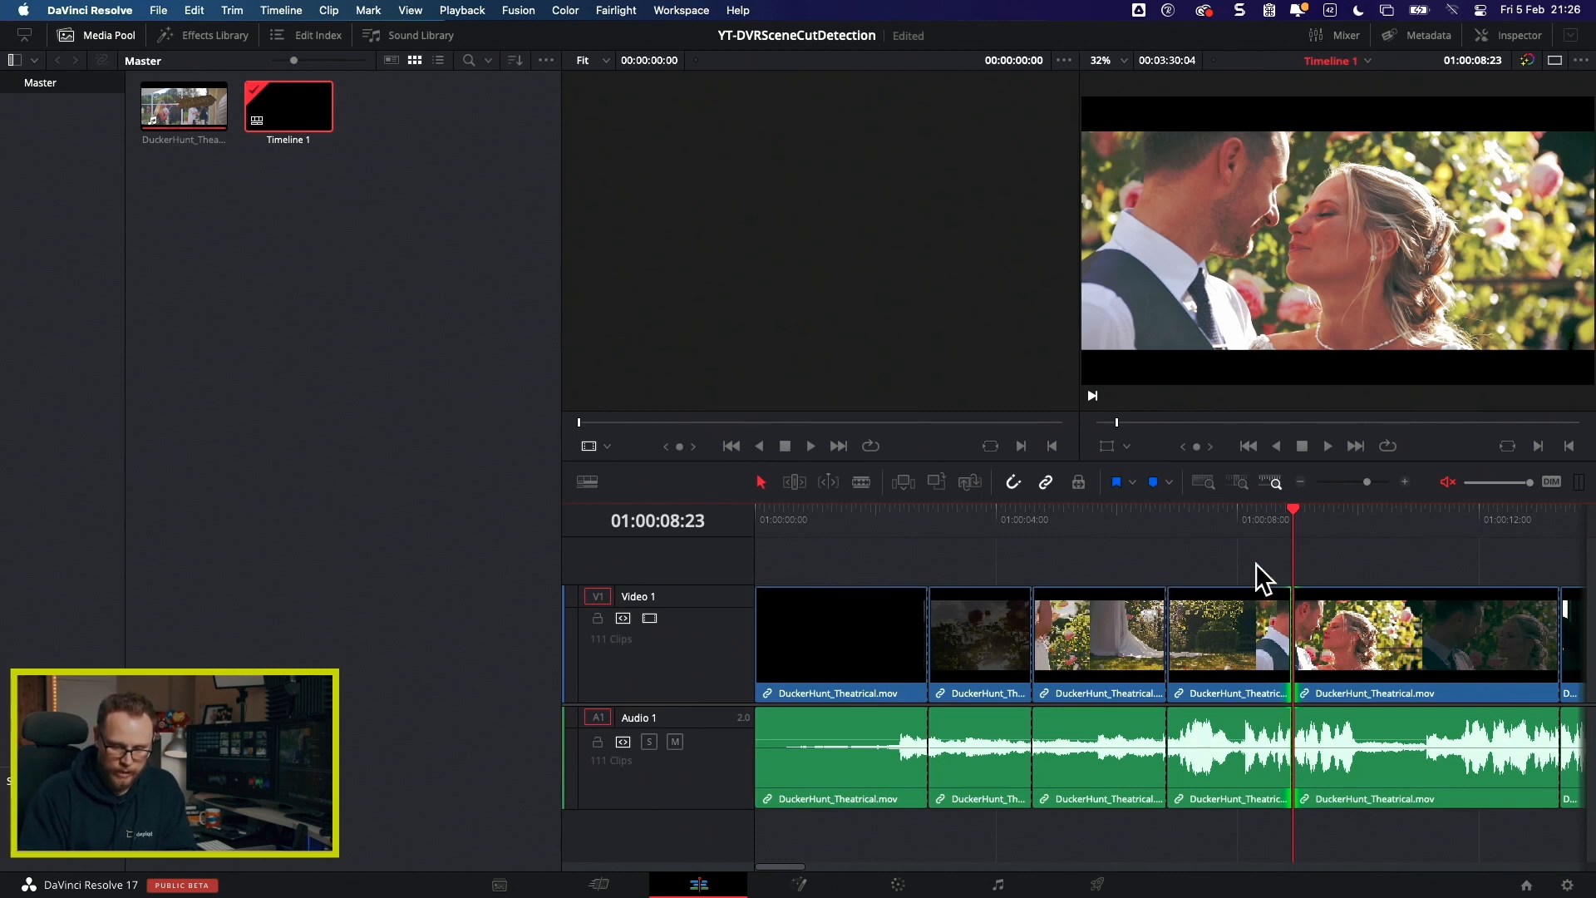
Step: Find the fade through black after the couple's close-up and split the clip at 01:00:11:06
scroll(1256, 562, "right", 5)
left_click_drag(1050, 520, 1100, 517)
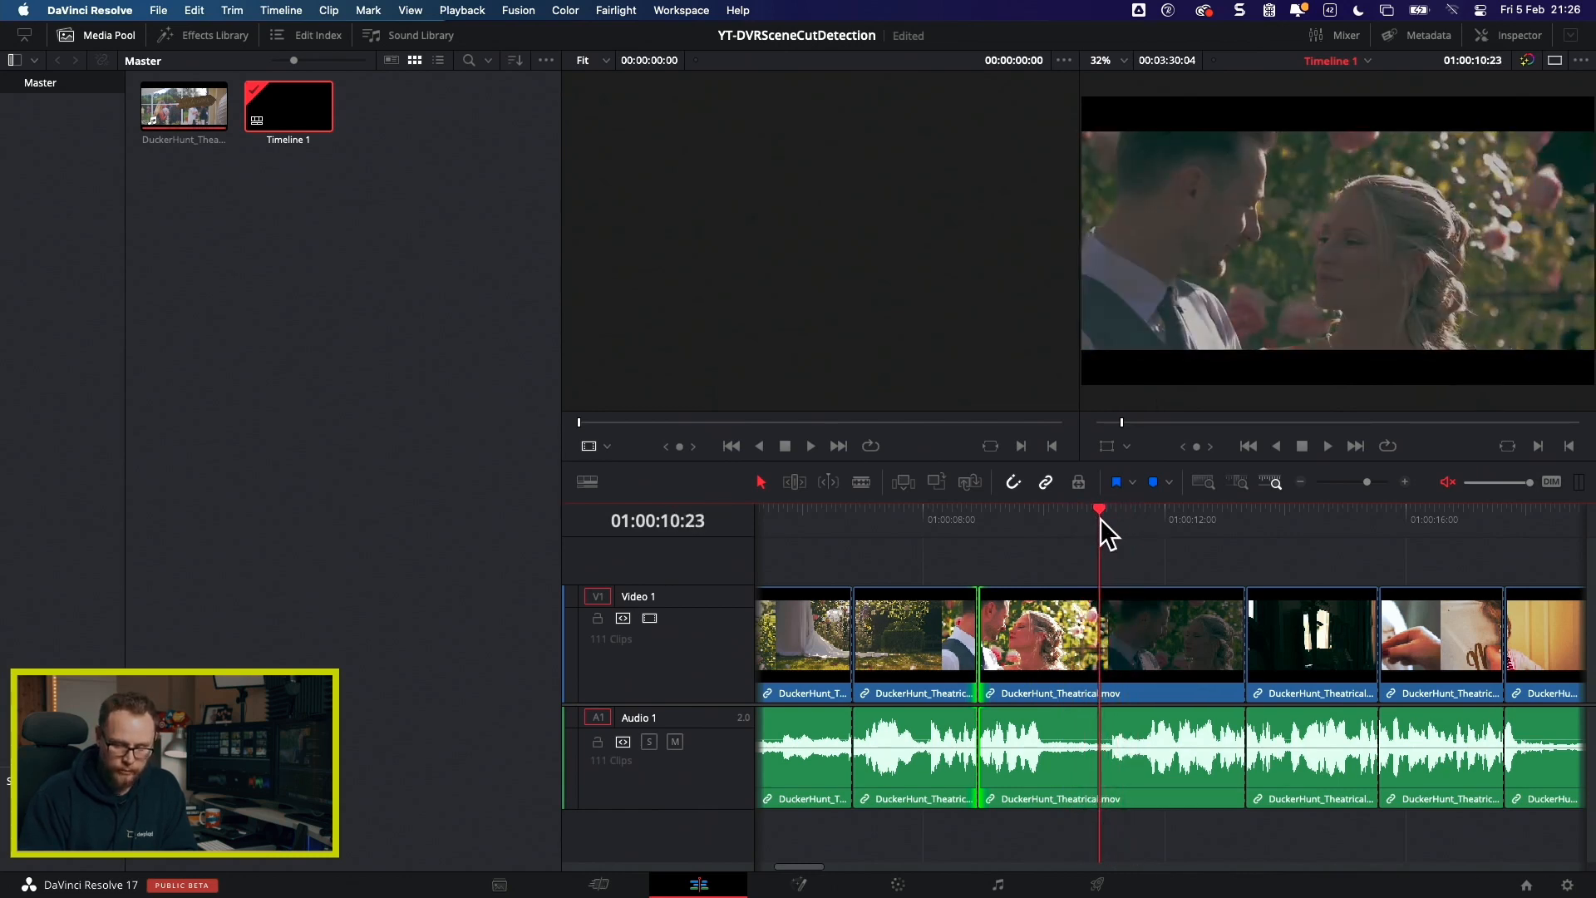
key("Right")
key("Right")
key("Right")
key("Right")
key("Right")
key("Right")
key("Right")
key("Right")
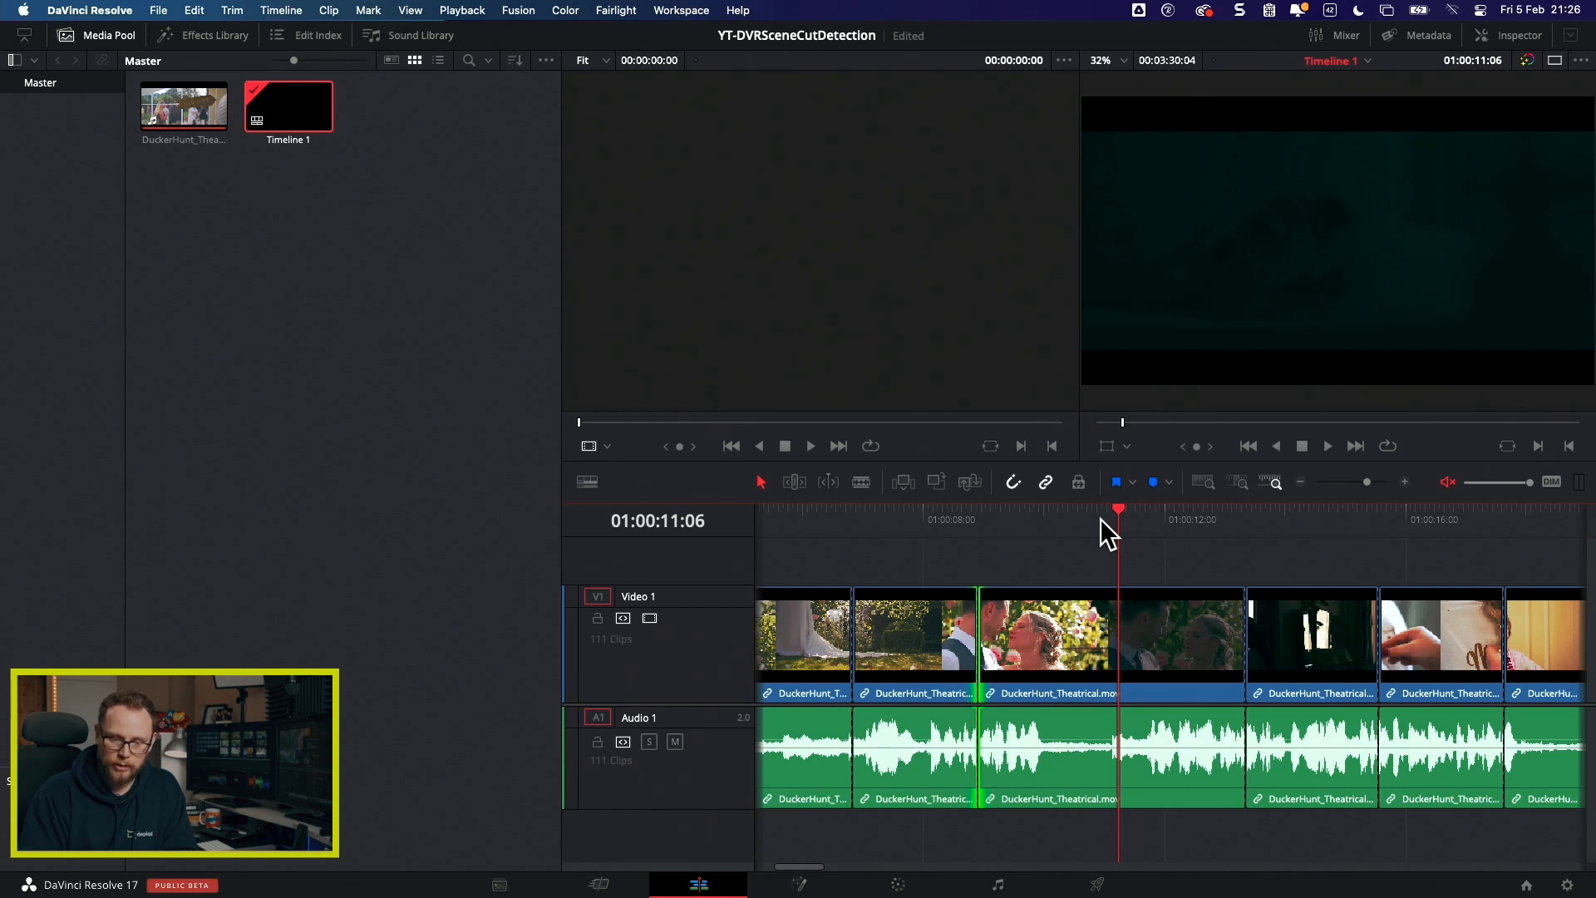
key("Right")
key("Left")
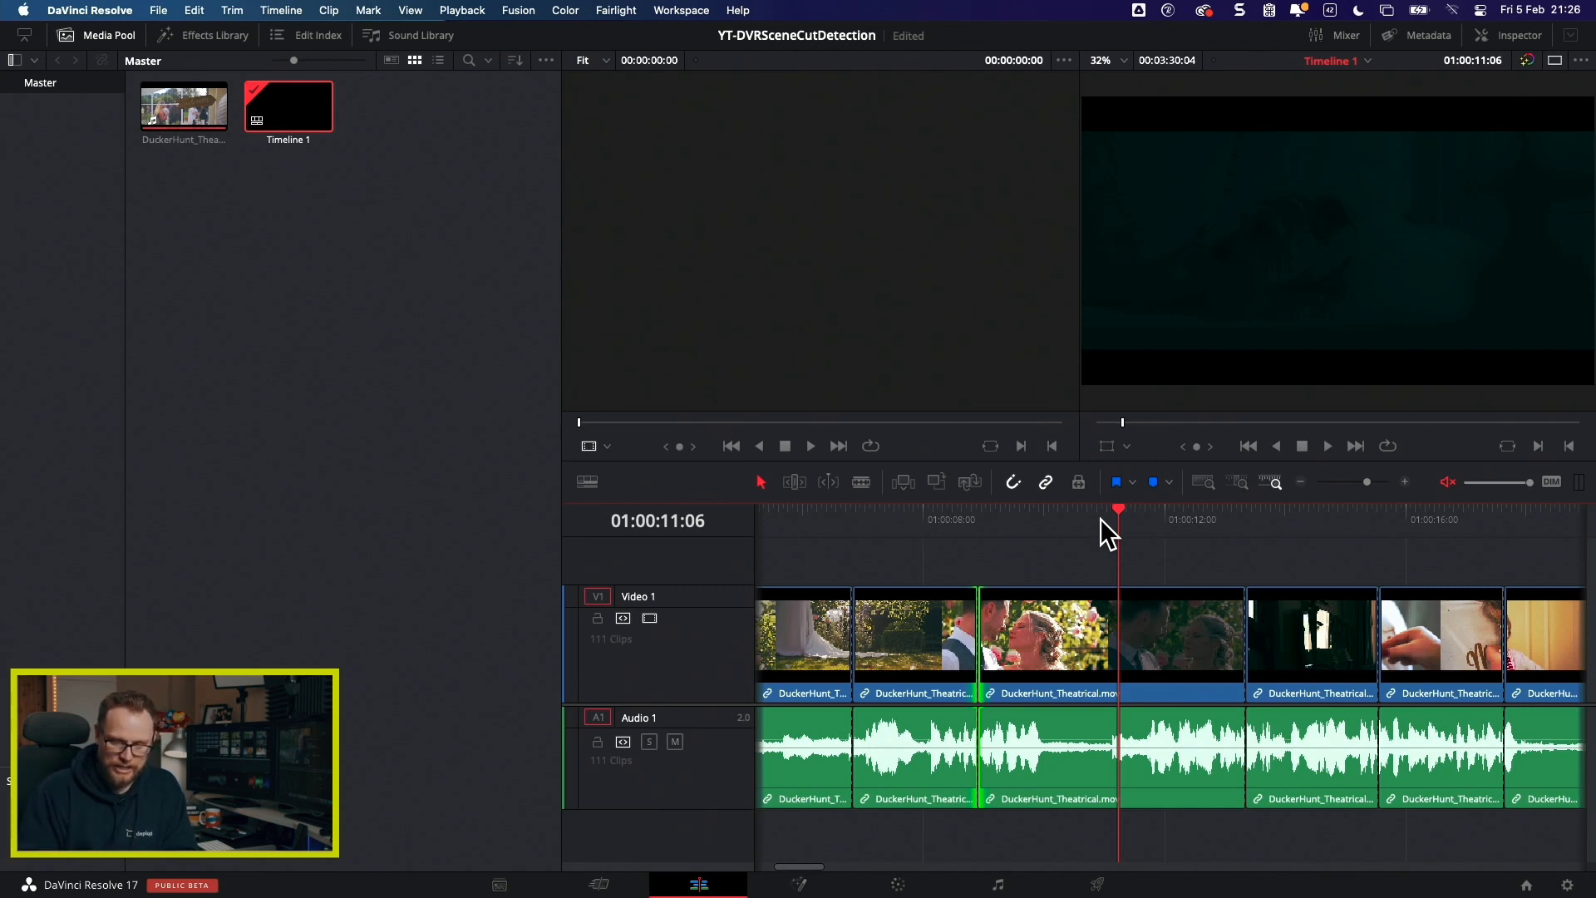
key("Right")
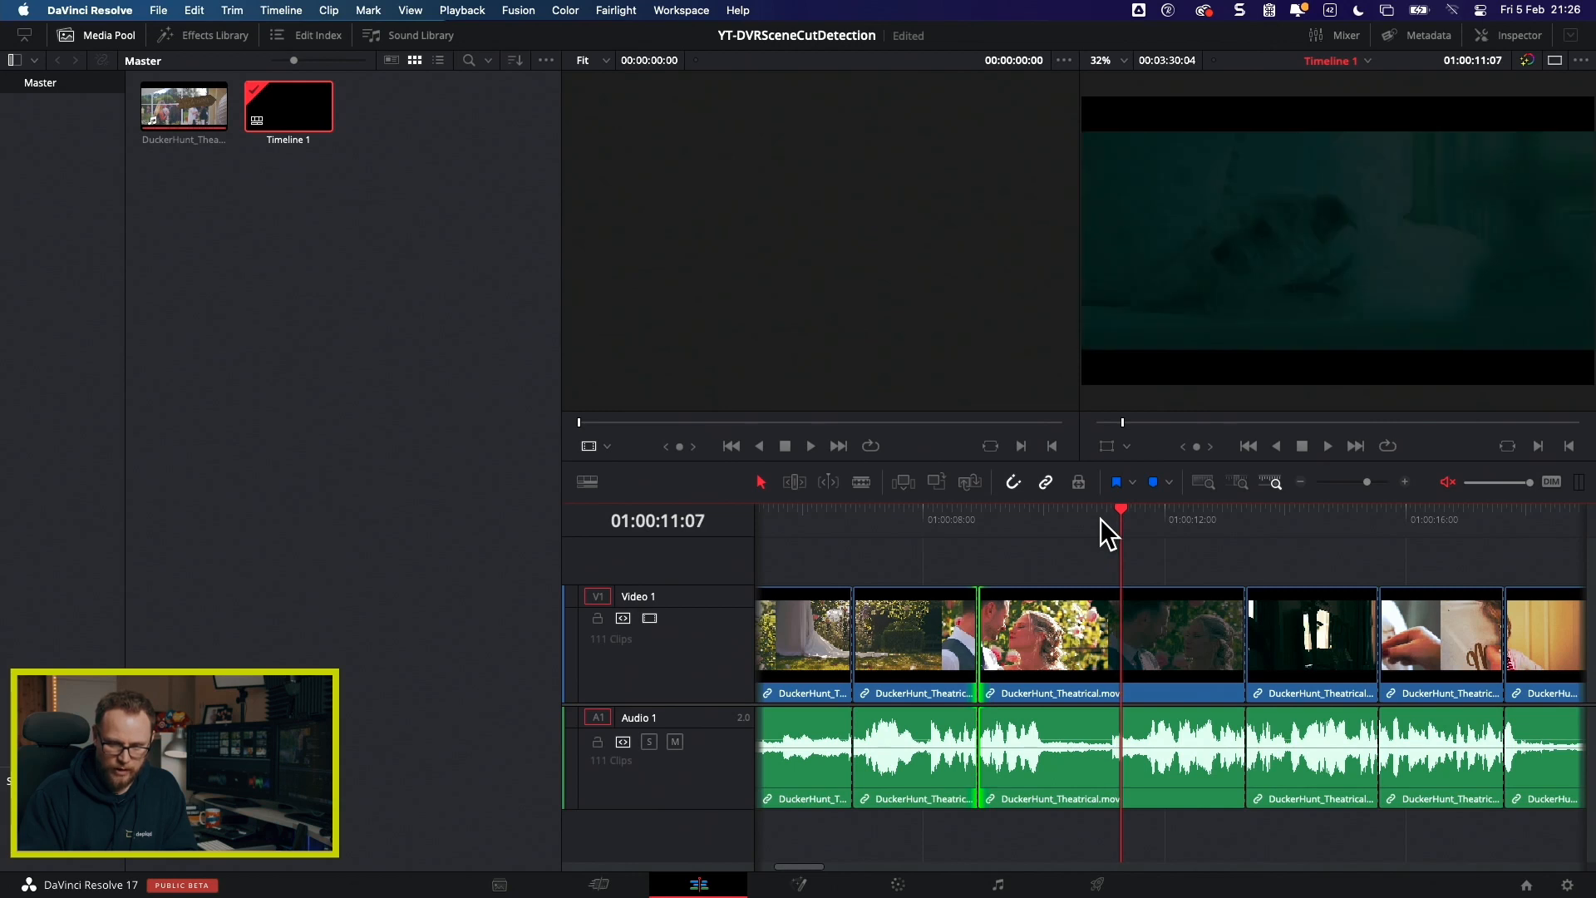
key("Left")
key("Left")
key("Right")
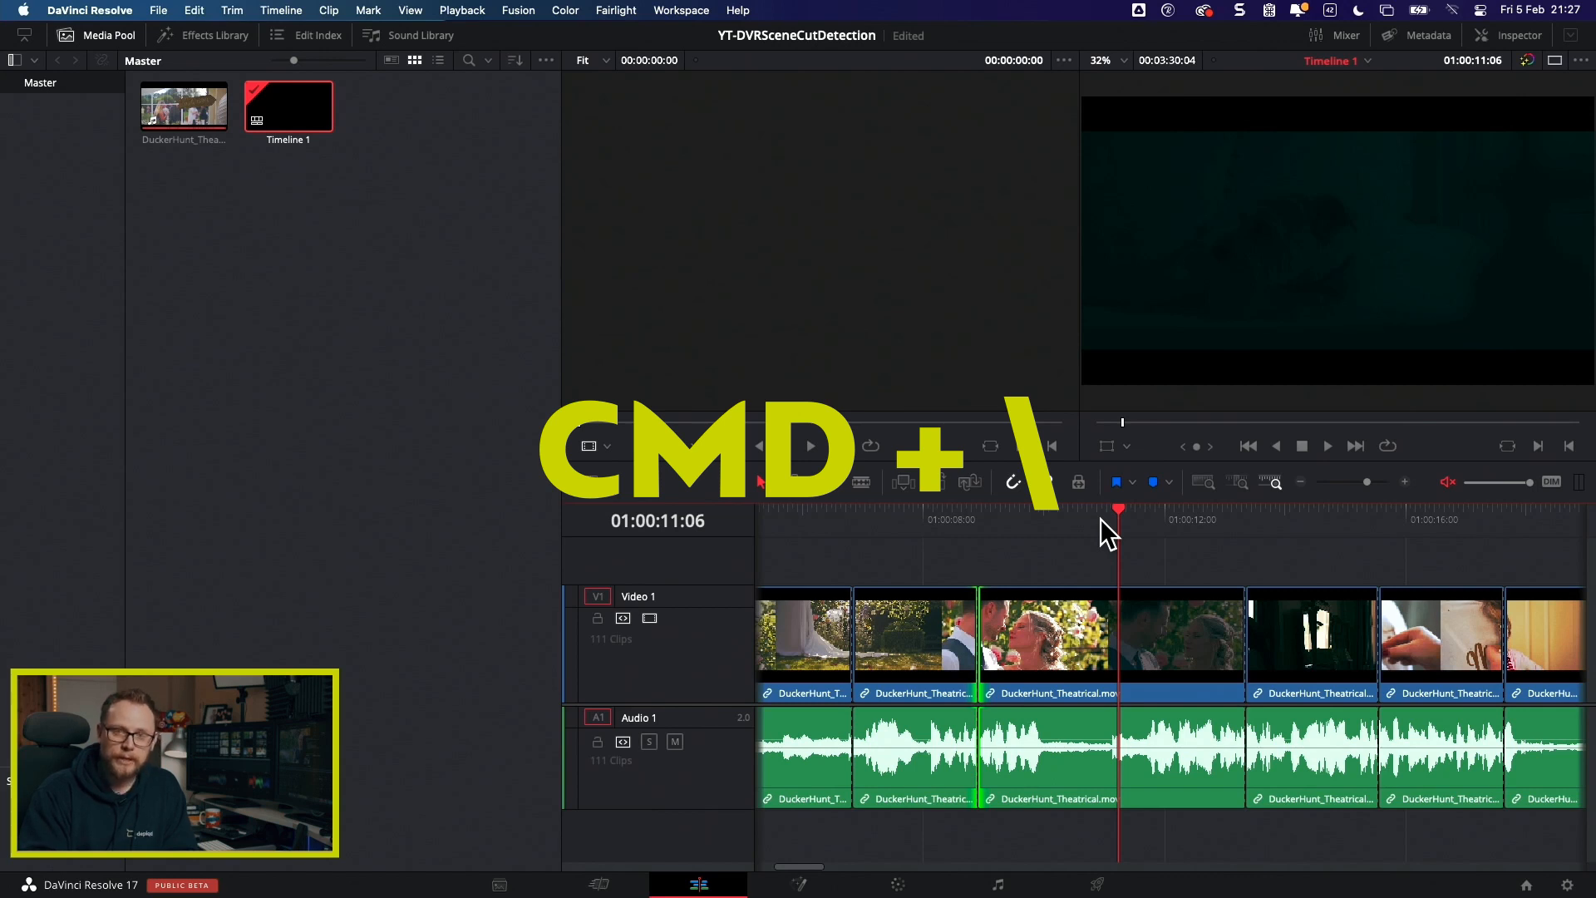
key("super+backslash")
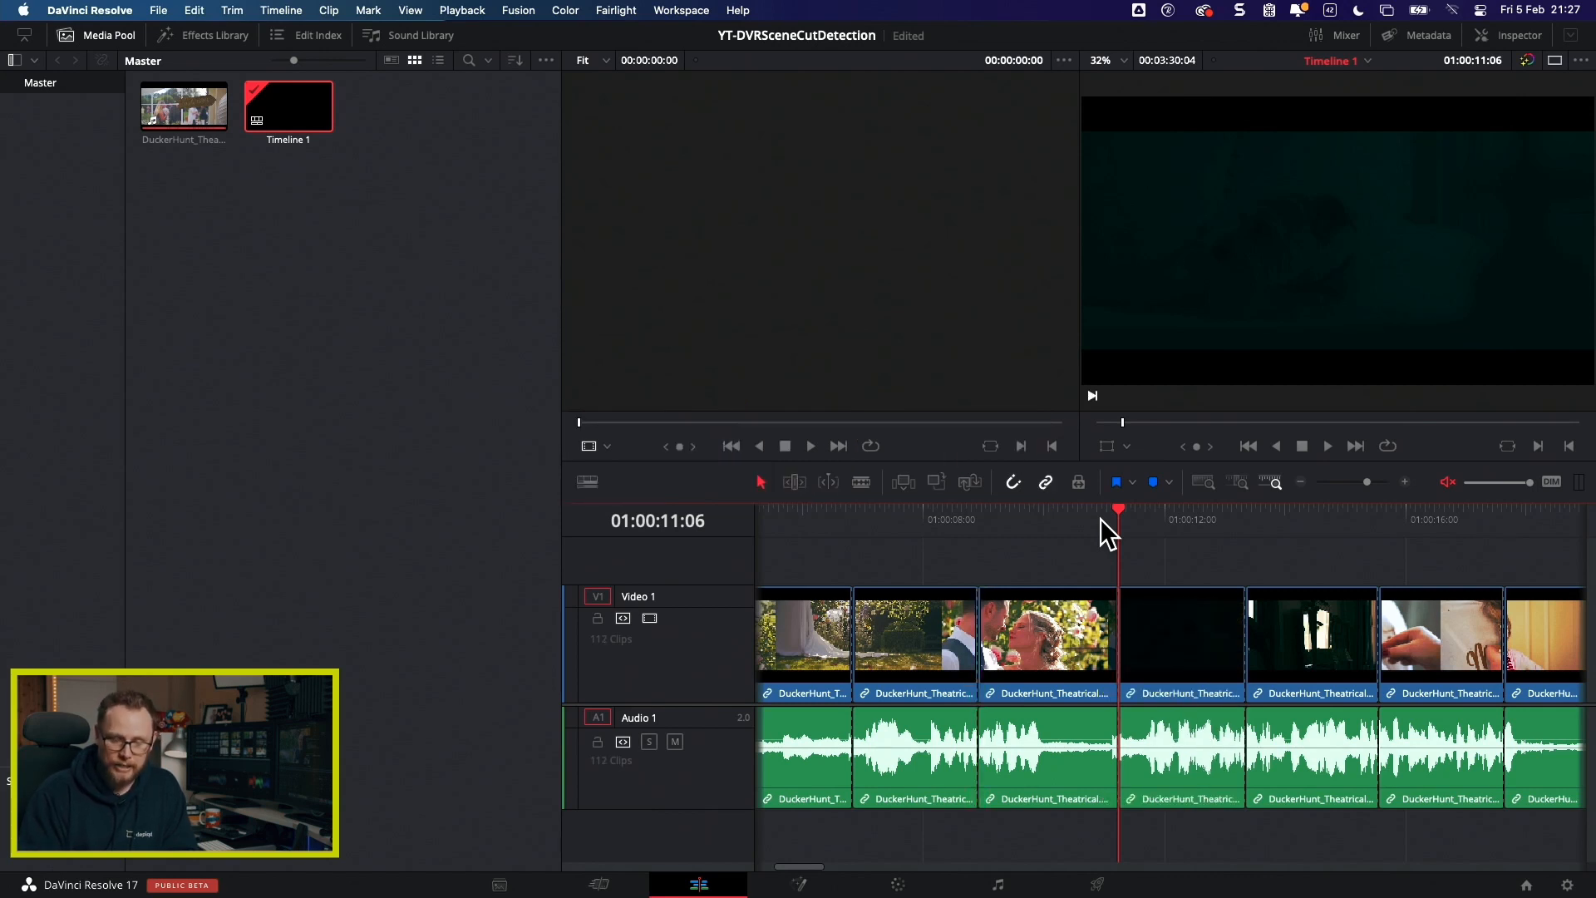
Step: Play on from the split and check the following cuts frame by frame up to the end of the "Bride to Be" slippers shot
key("space")
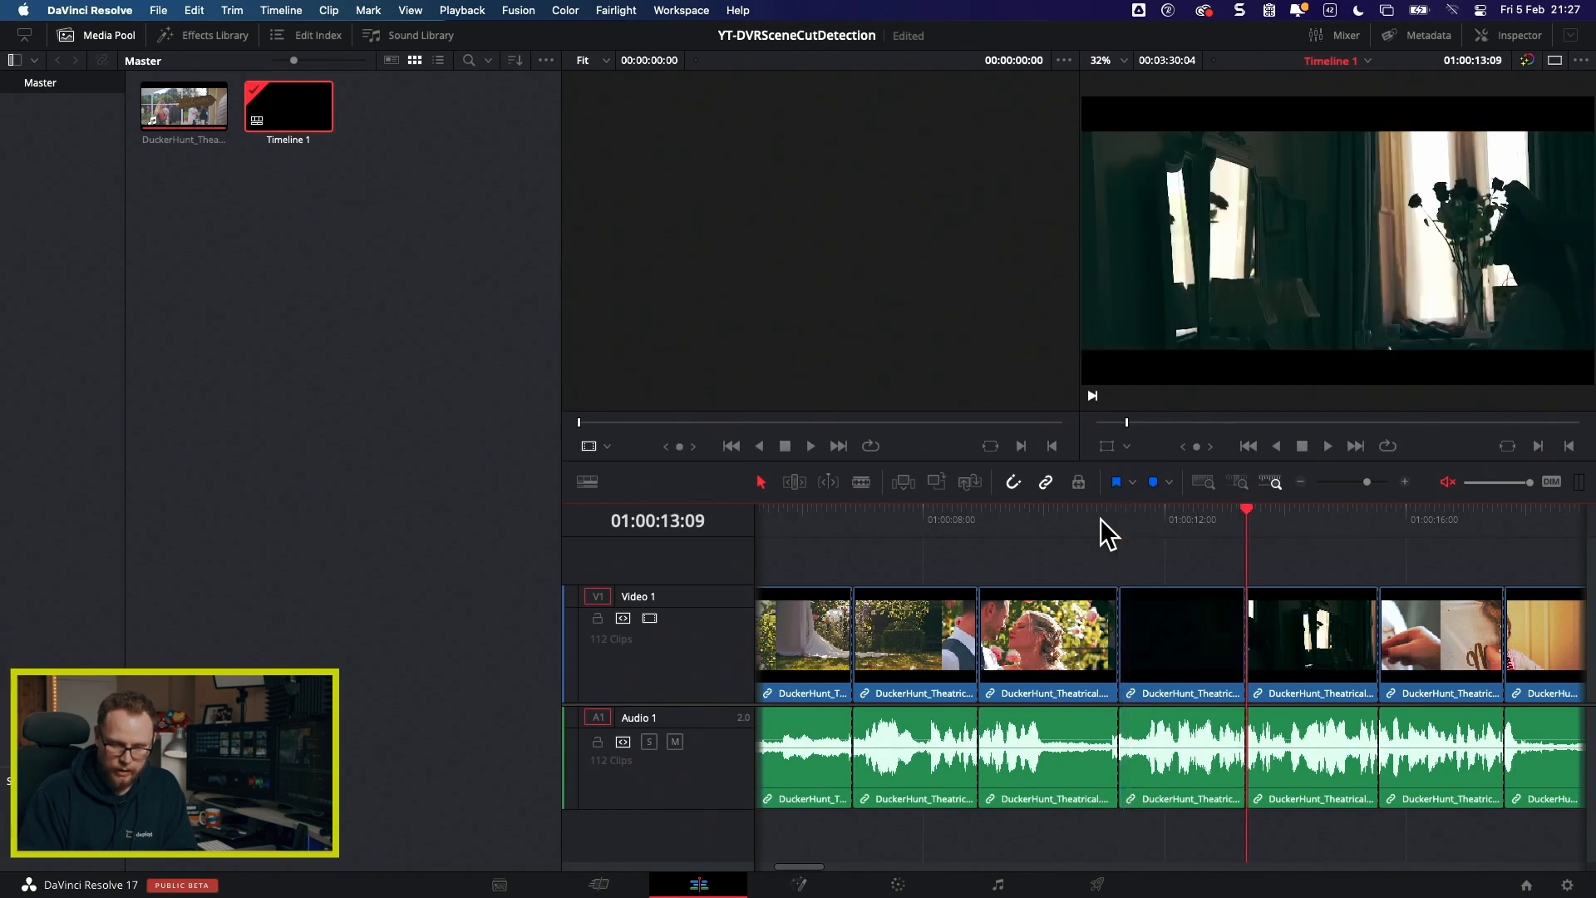
key("Down")
key("Left")
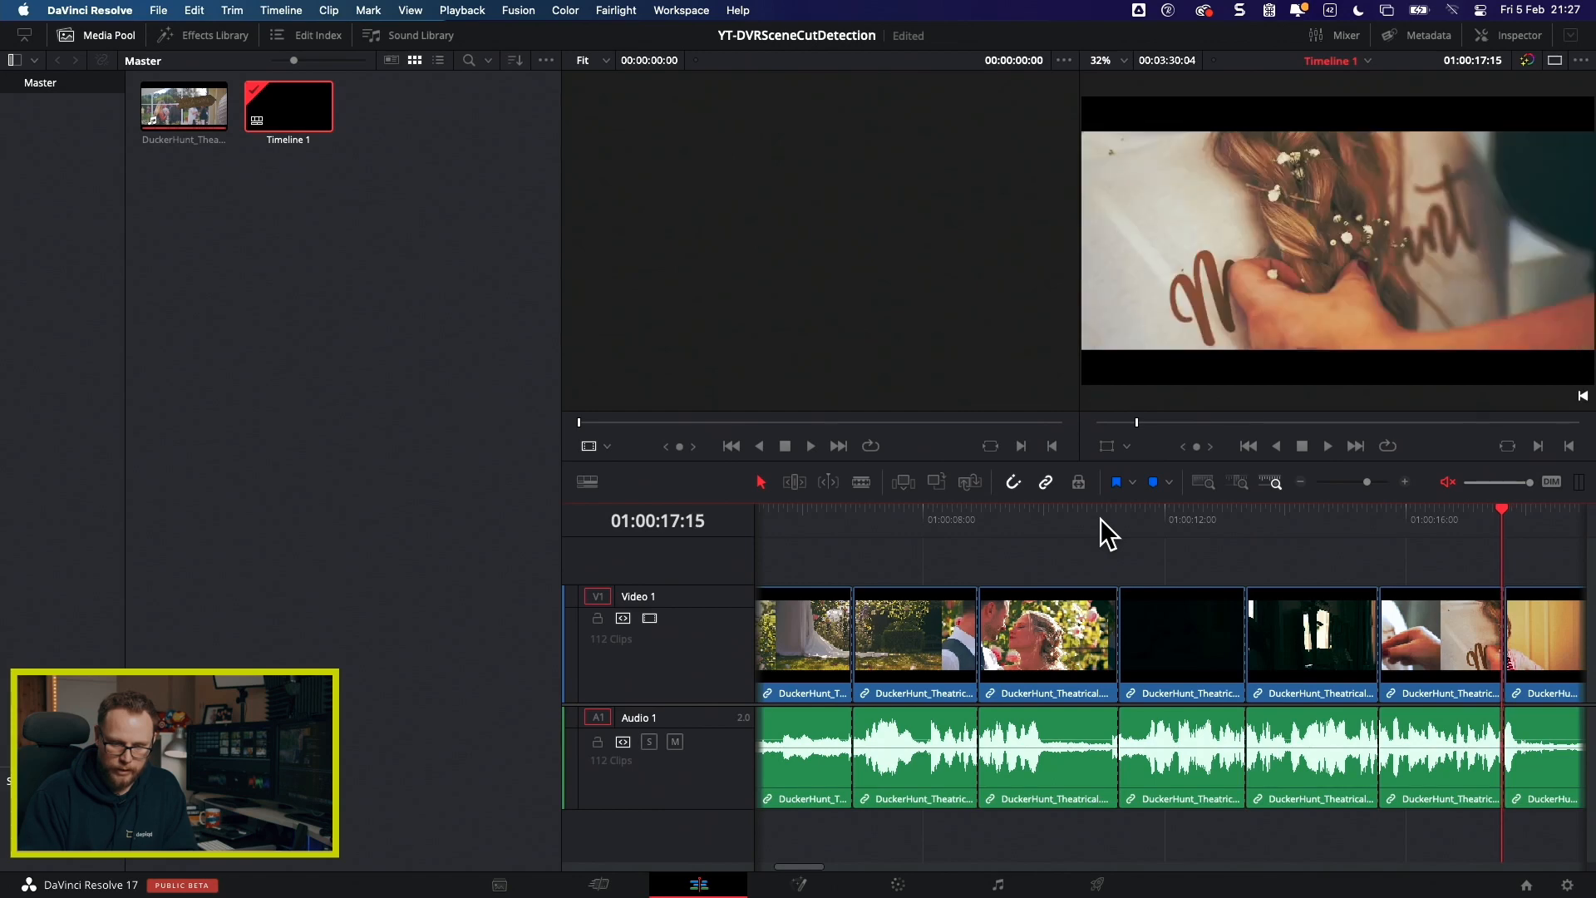
key("Right")
key("Left")
key("Down")
key("Left")
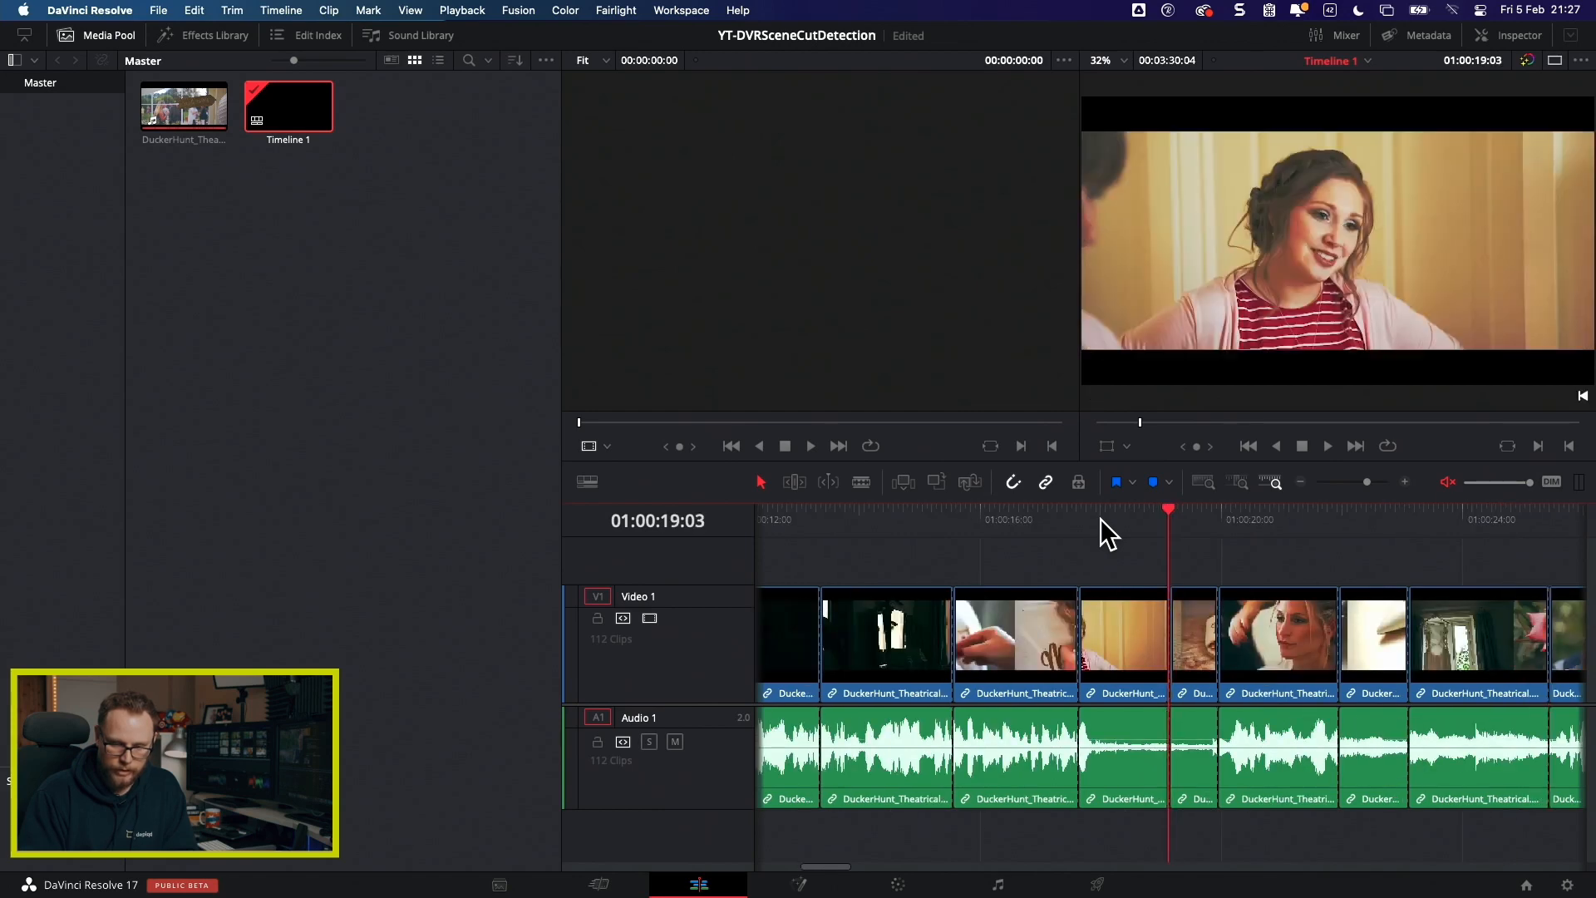
key("Right")
key("Left")
key("Right")
key("Down")
key("Left")
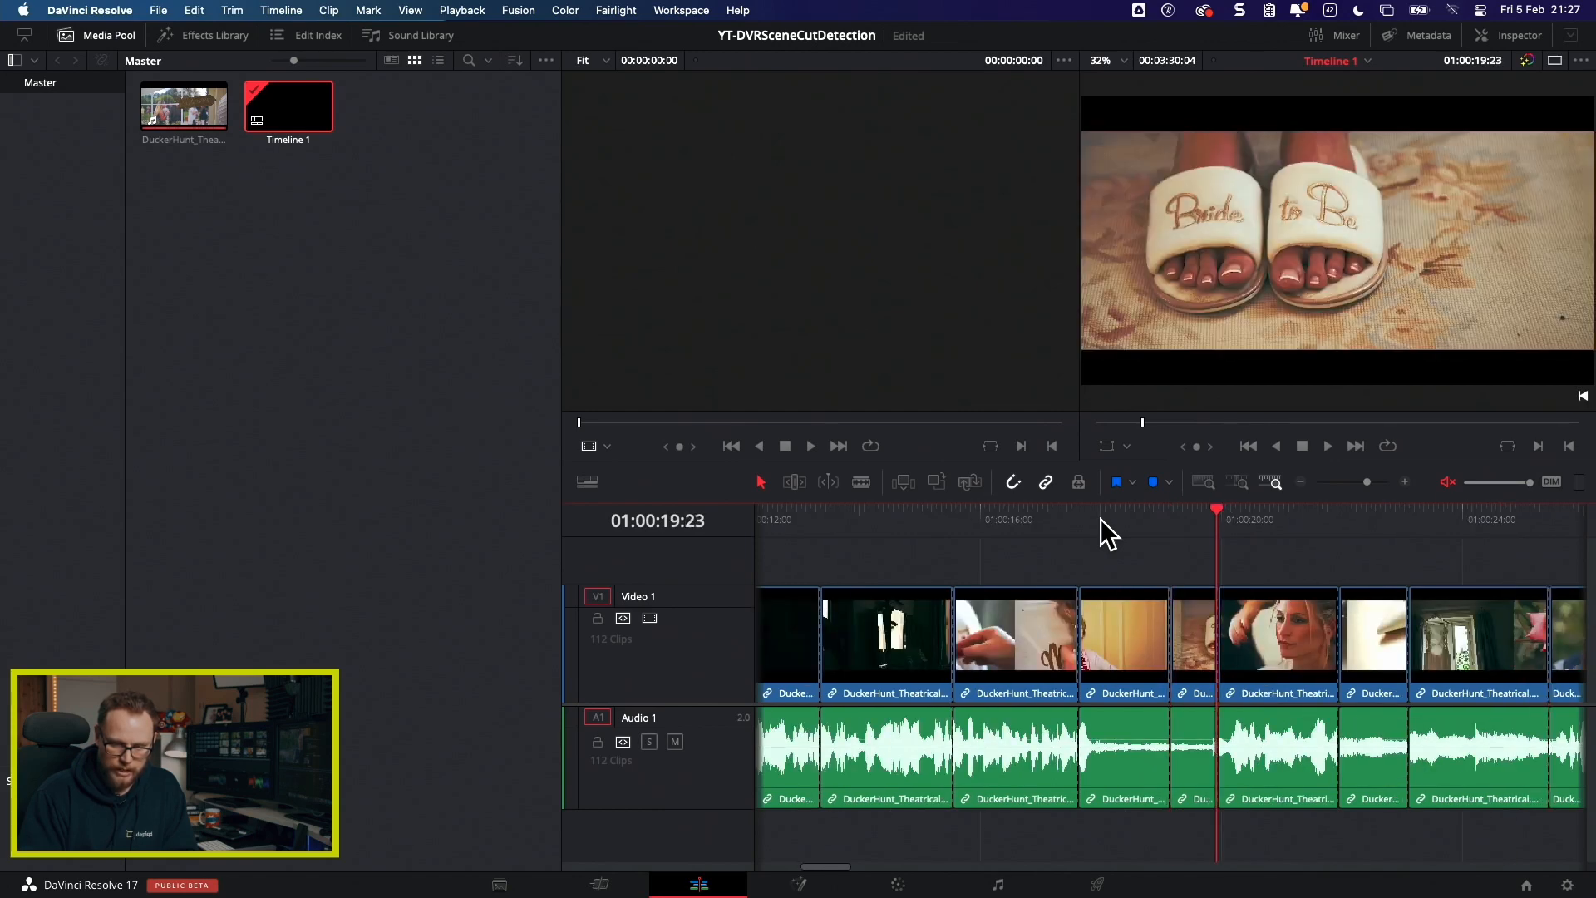
Step: Check the cuts from the start of the bridal shoes shot to the end of the hanging dress clip
key("Right")
key("Down")
key("Left")
key("Right")
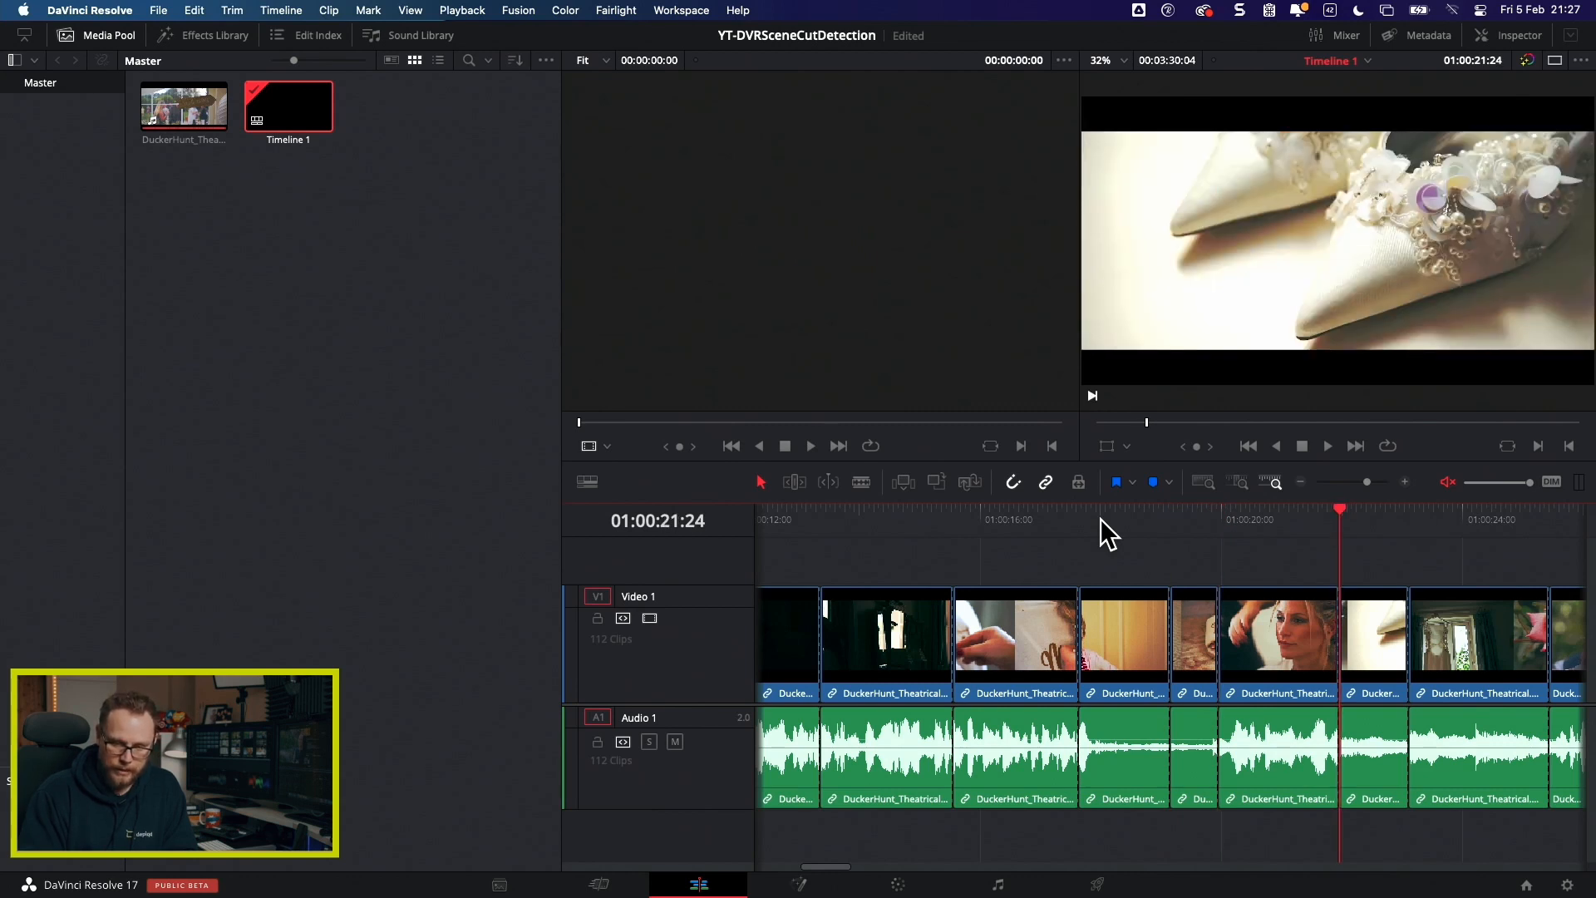
key("Down")
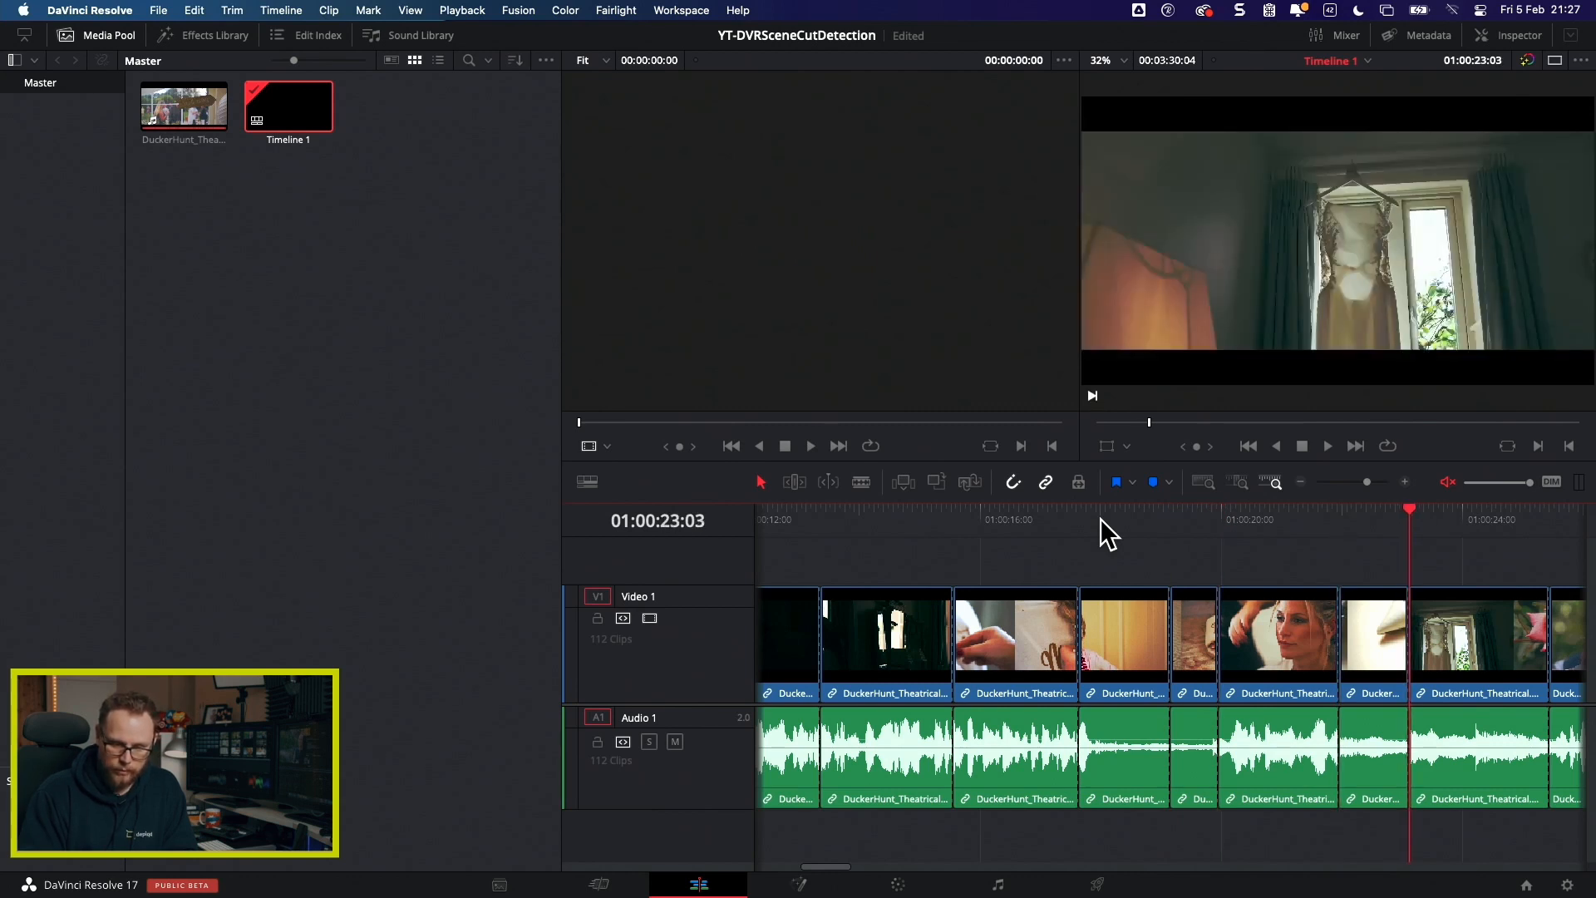
key("Down")
key("Left")
Step: Split the hanging dress clip at 01:00:24:05, in the fade between the dress and the pink rose
scroll(1294, 572, "right", 2)
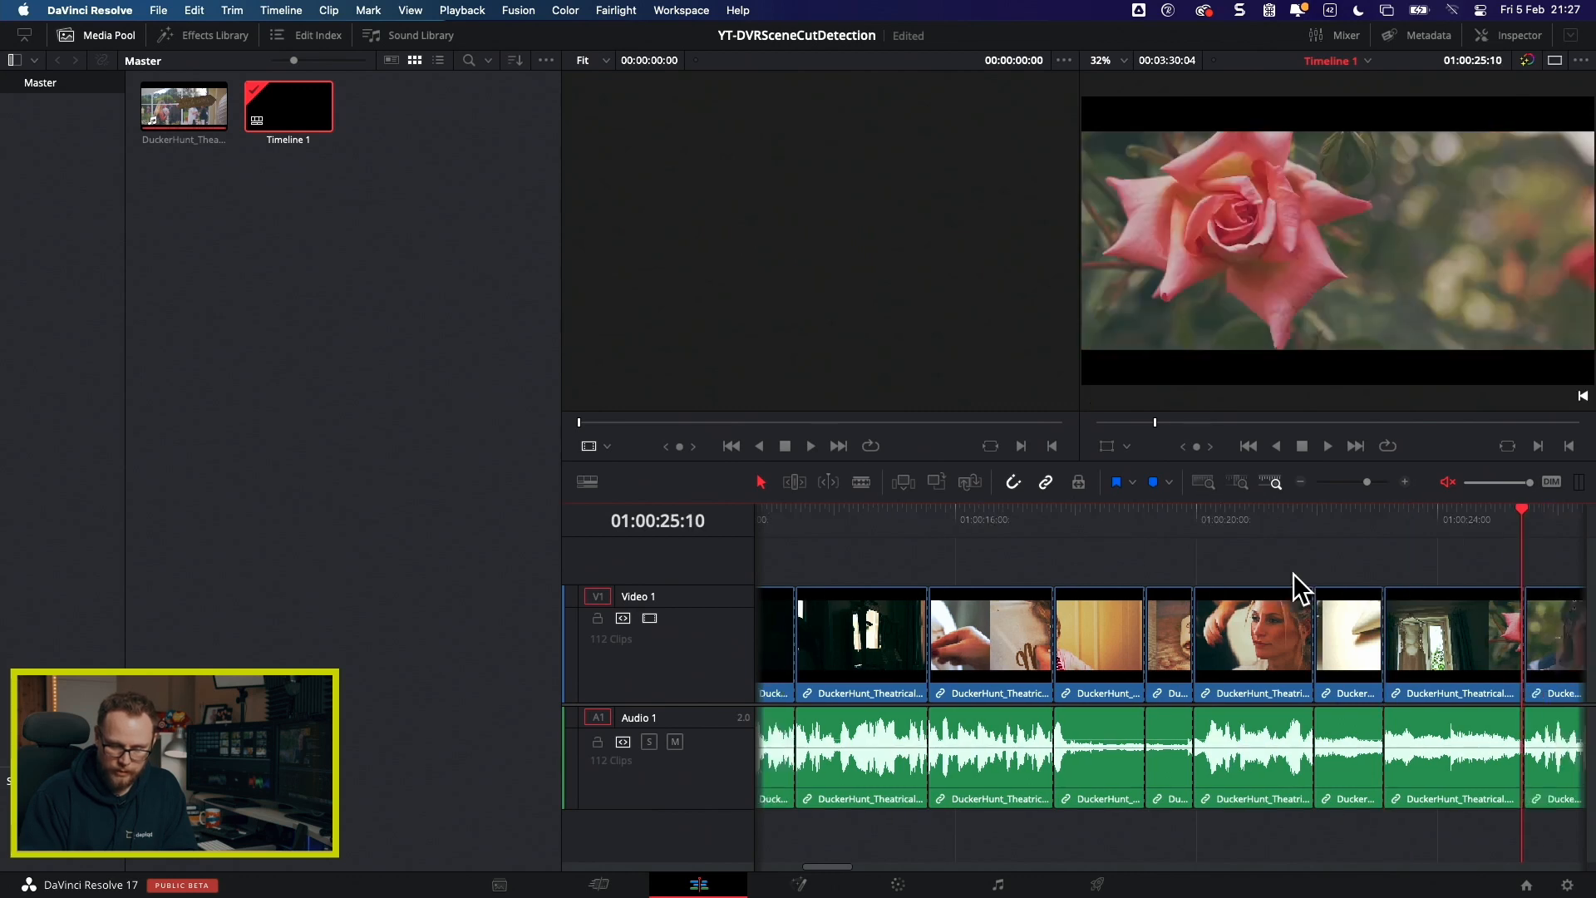
scroll(1294, 572, "right", 4)
left_click_drag(1119, 515, 1120, 517)
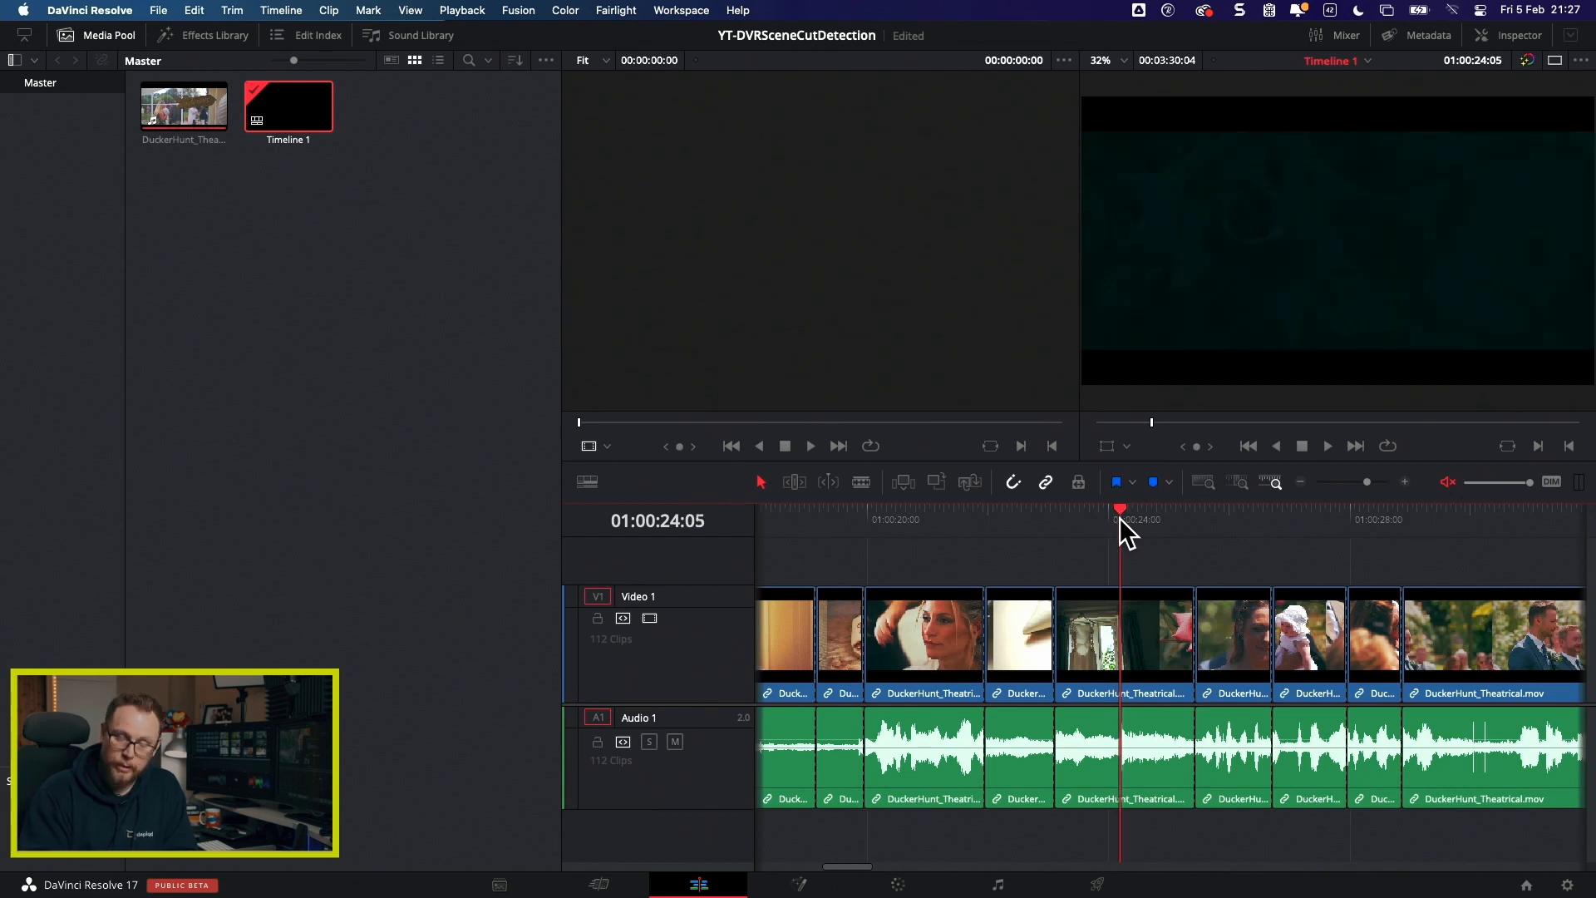
key("super+b")
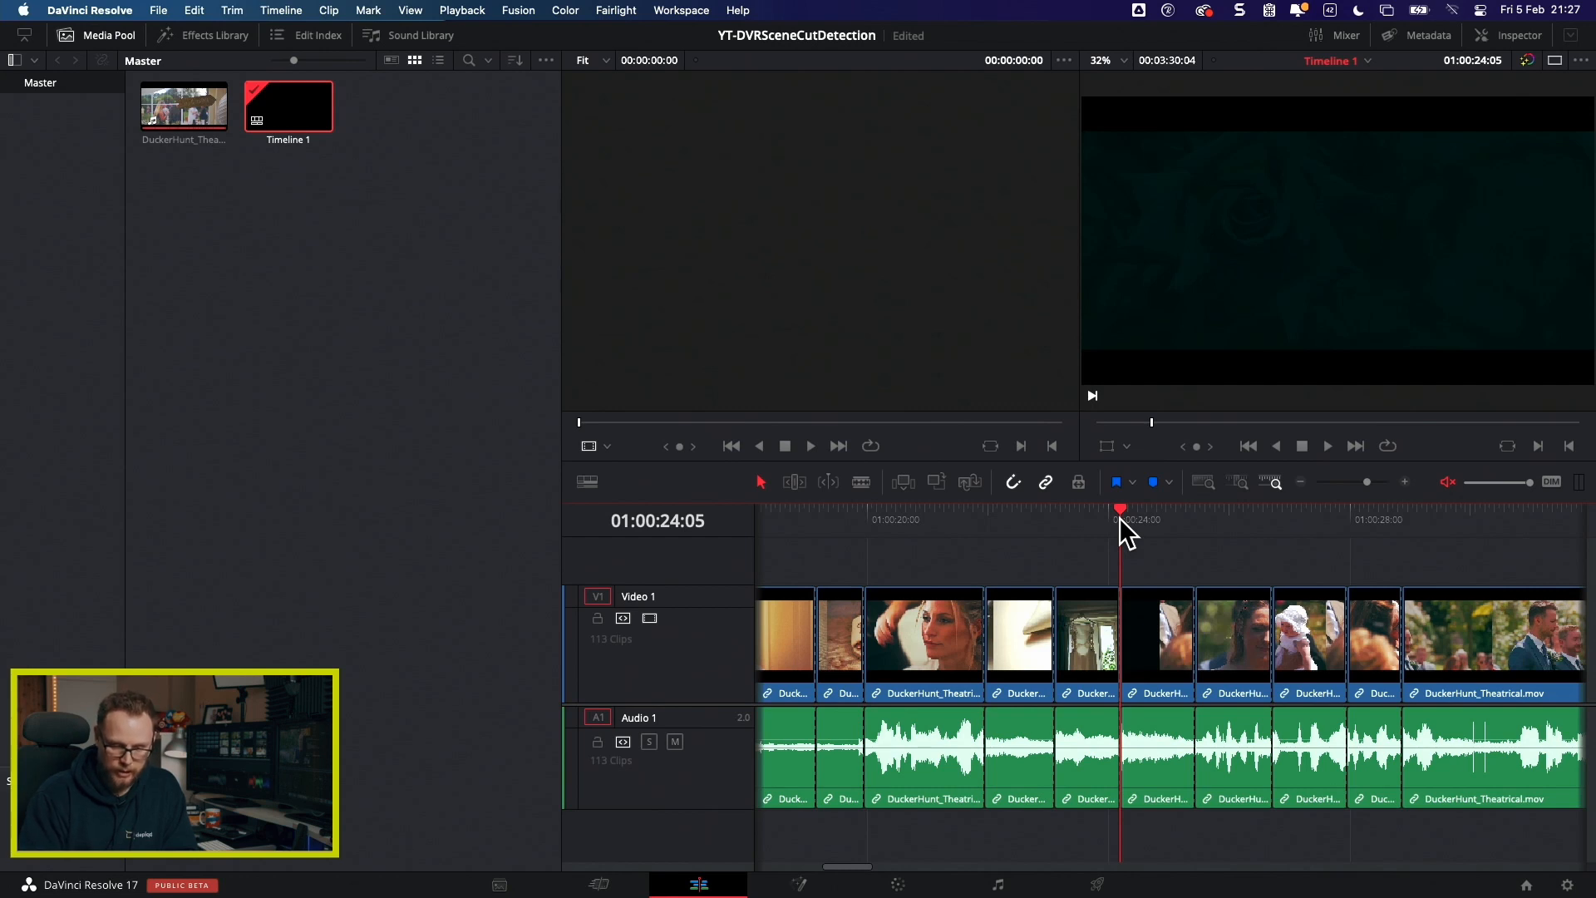
Step: Find the fade between the two groomsmen and the garden arch shot and split the clip at 01:00:30:19
key("space")
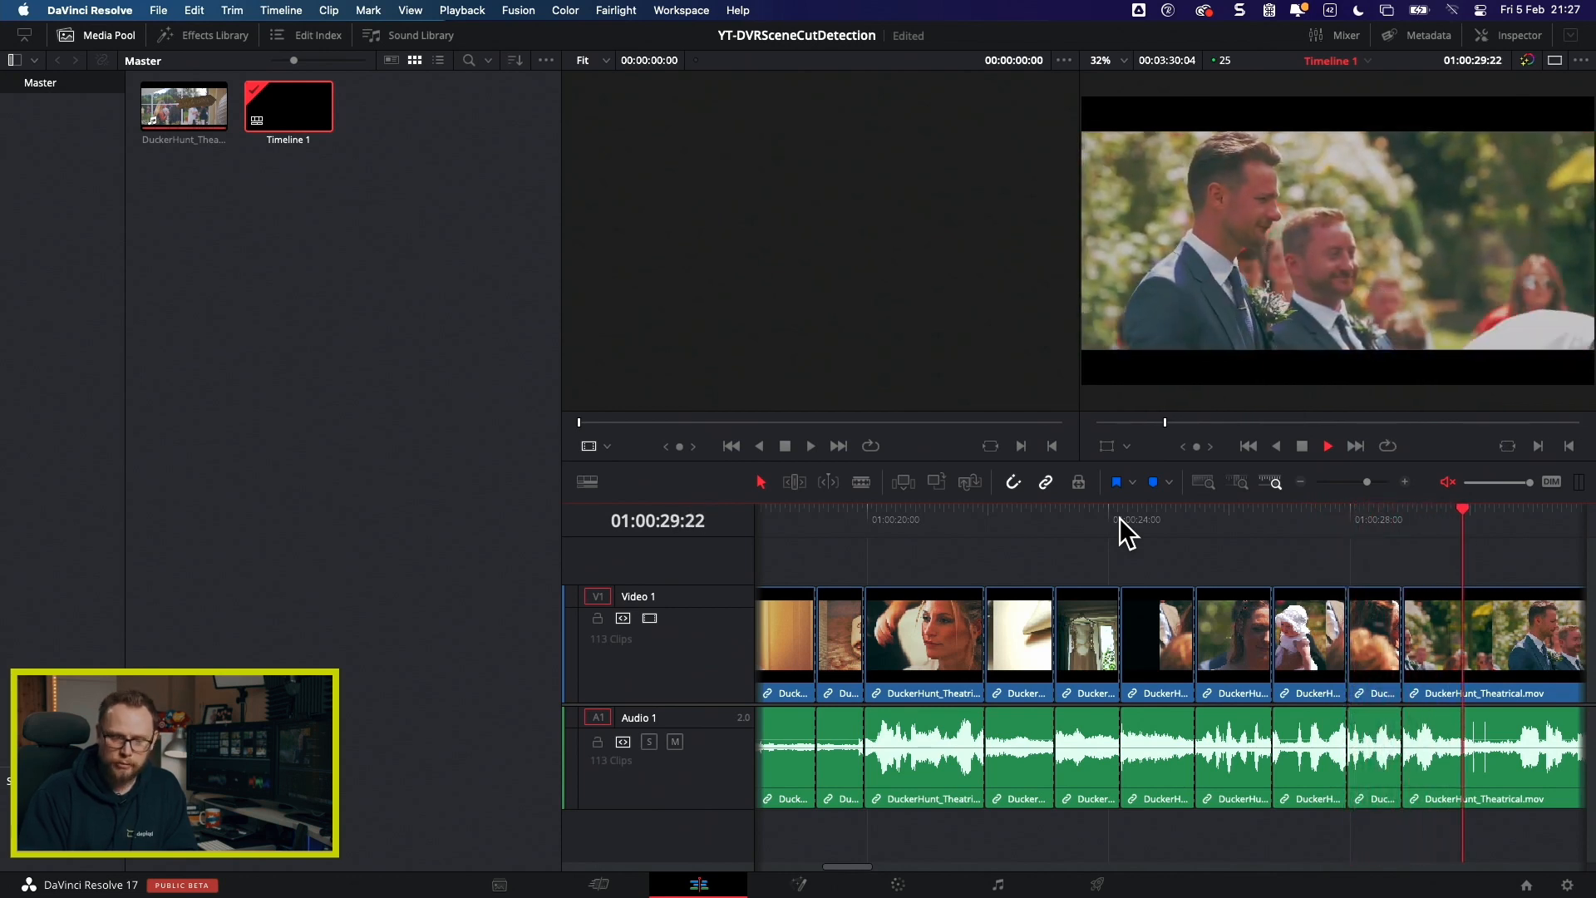
key("space")
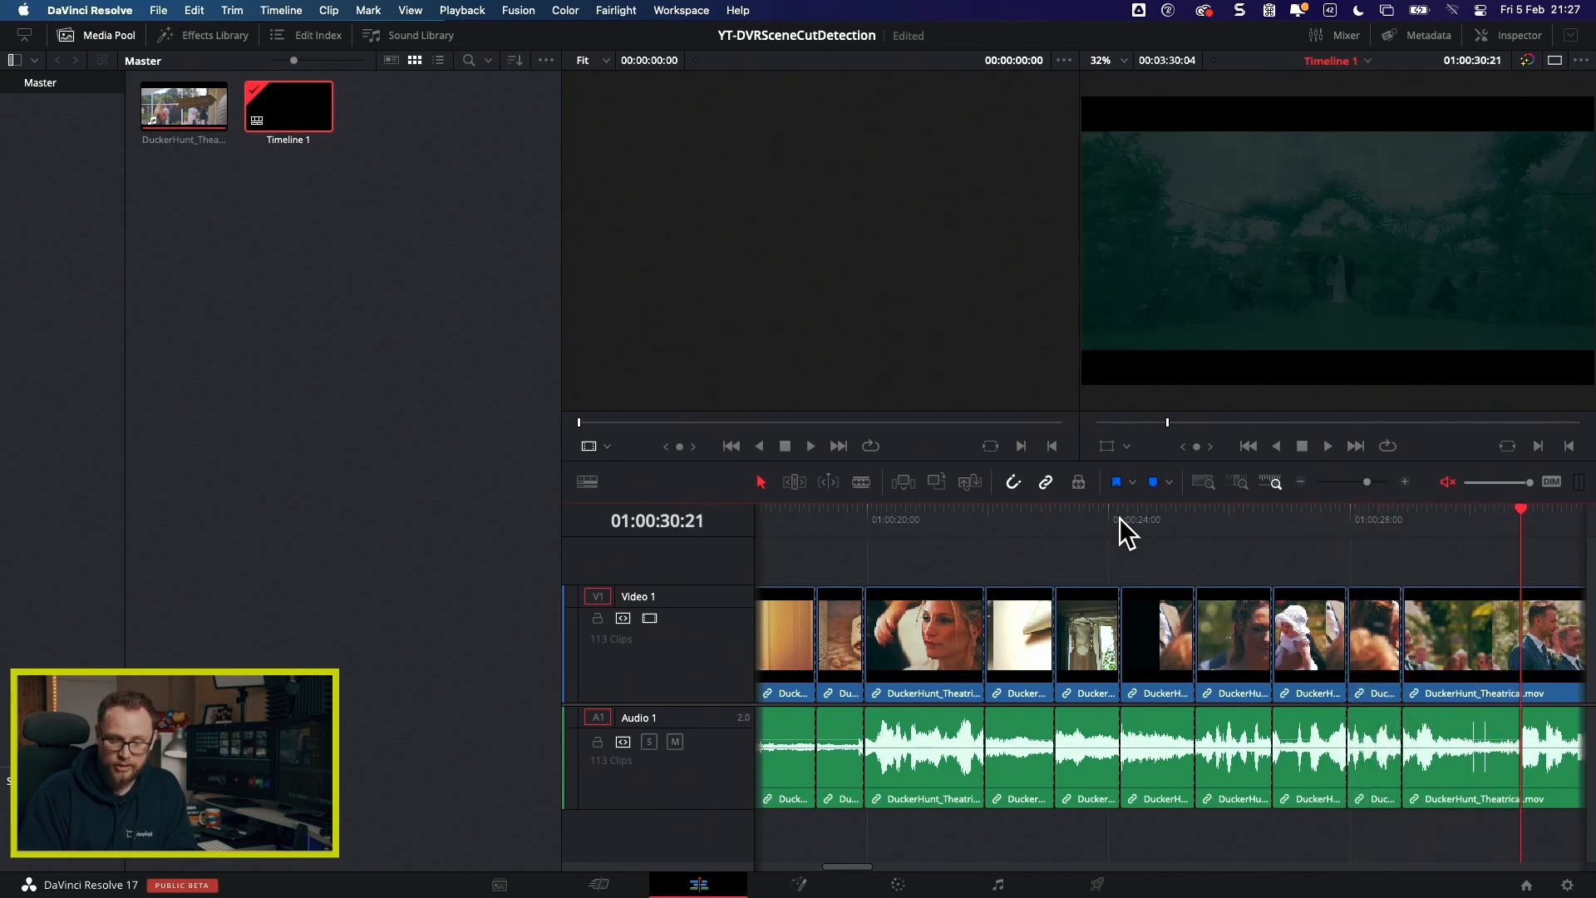
key("Left")
key("Left")
key("Left")
key("Right")
key("Right")
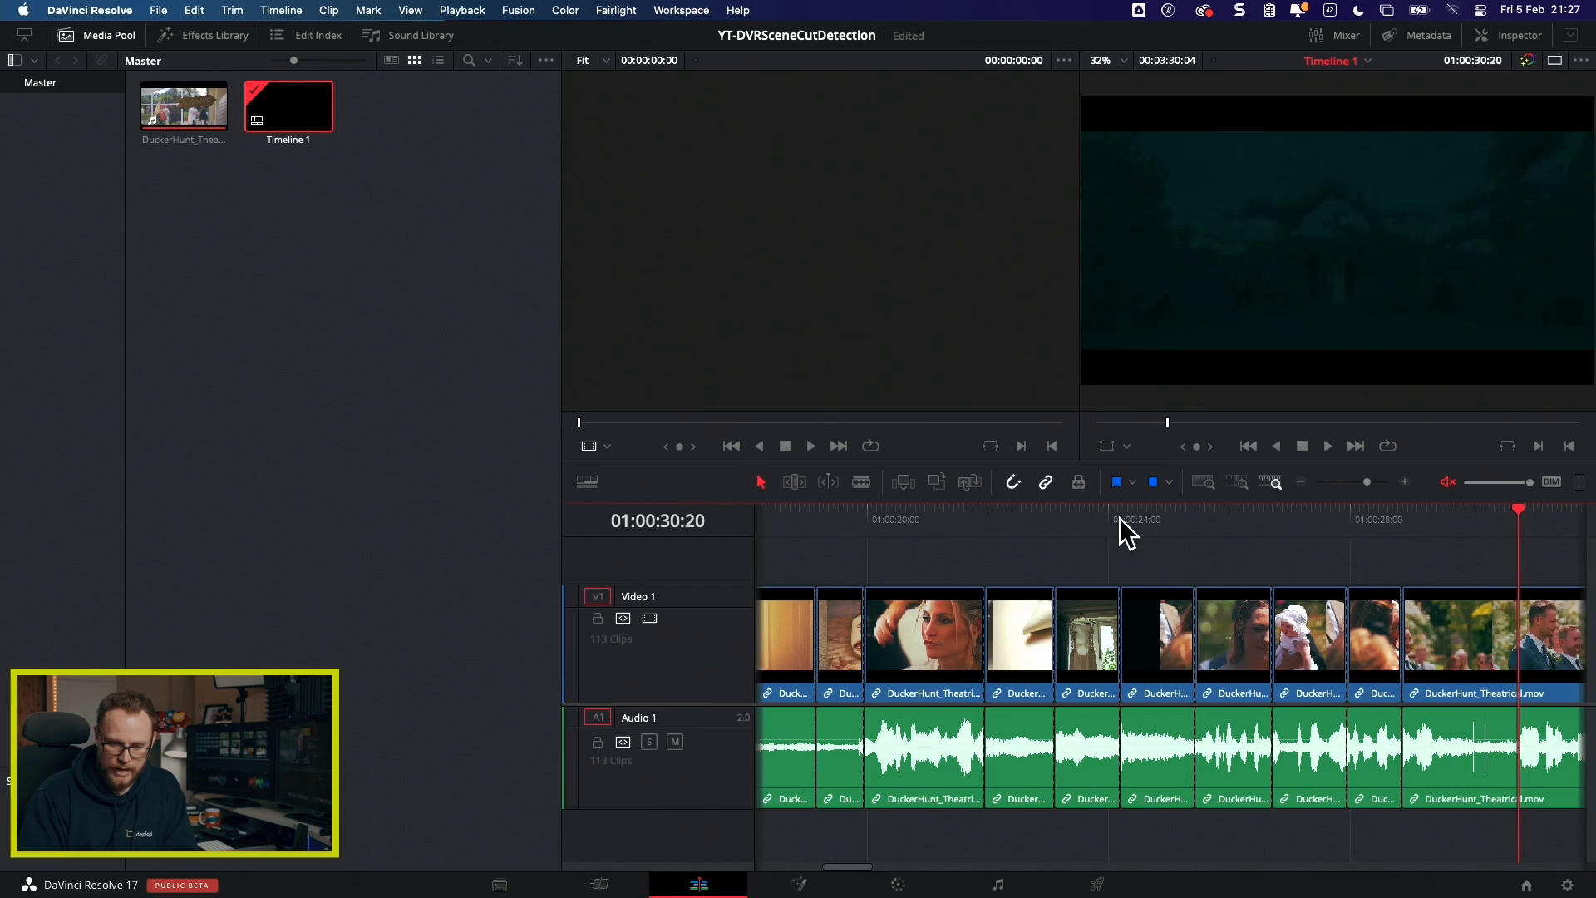
key("Left")
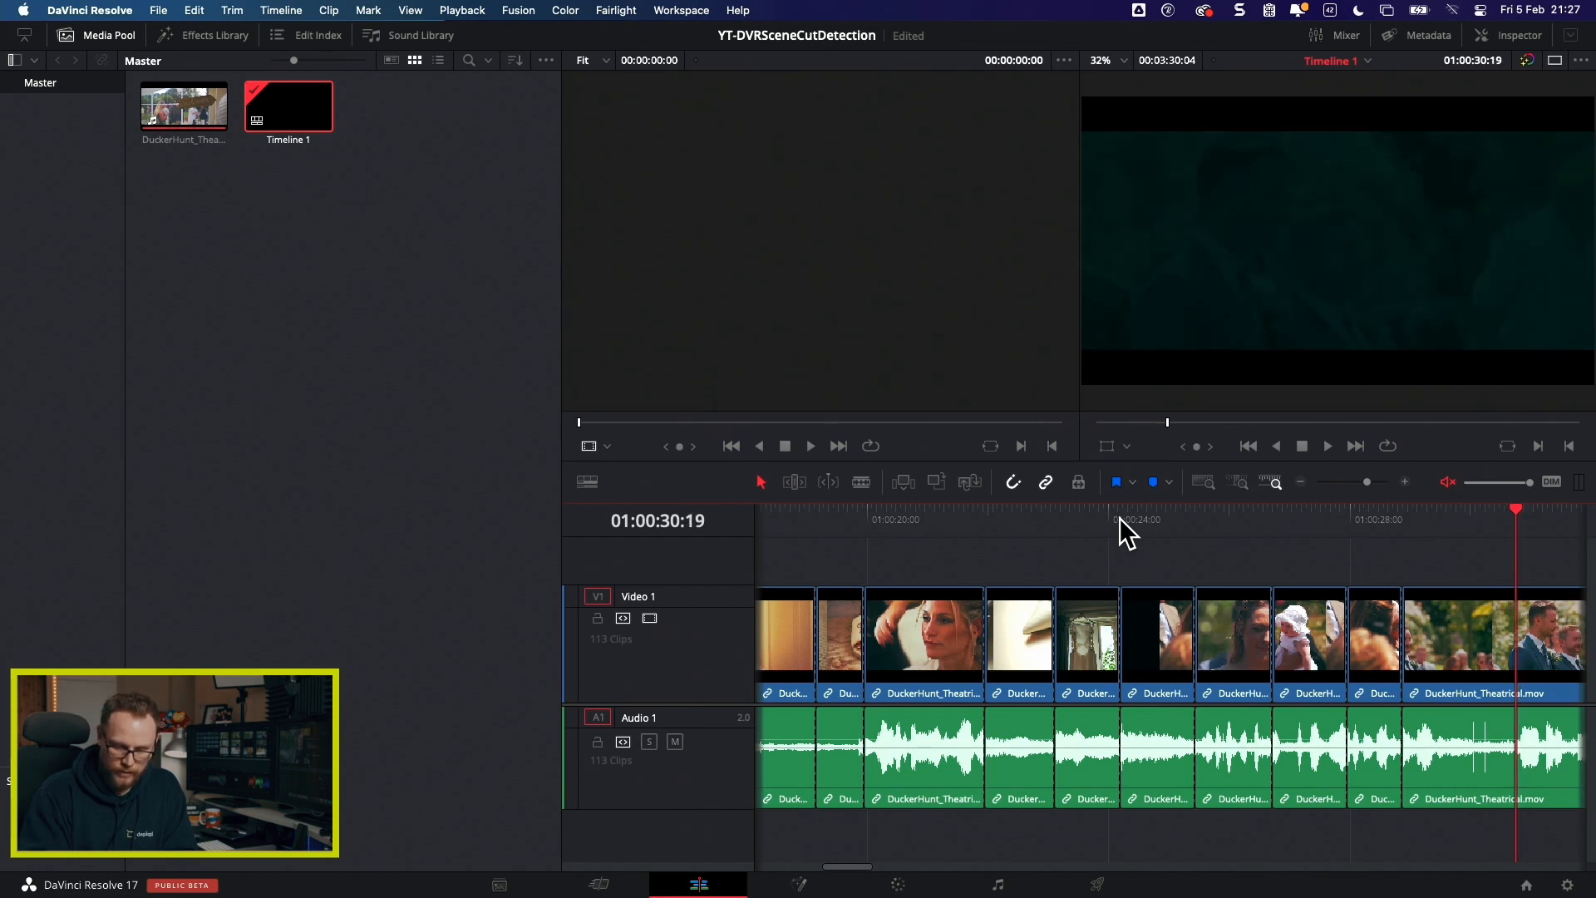
key("super+b")
Step: Check the detected cuts from the couple under the garden arch to the end of the welcome sign clip
scroll(1162, 559, "right", 3)
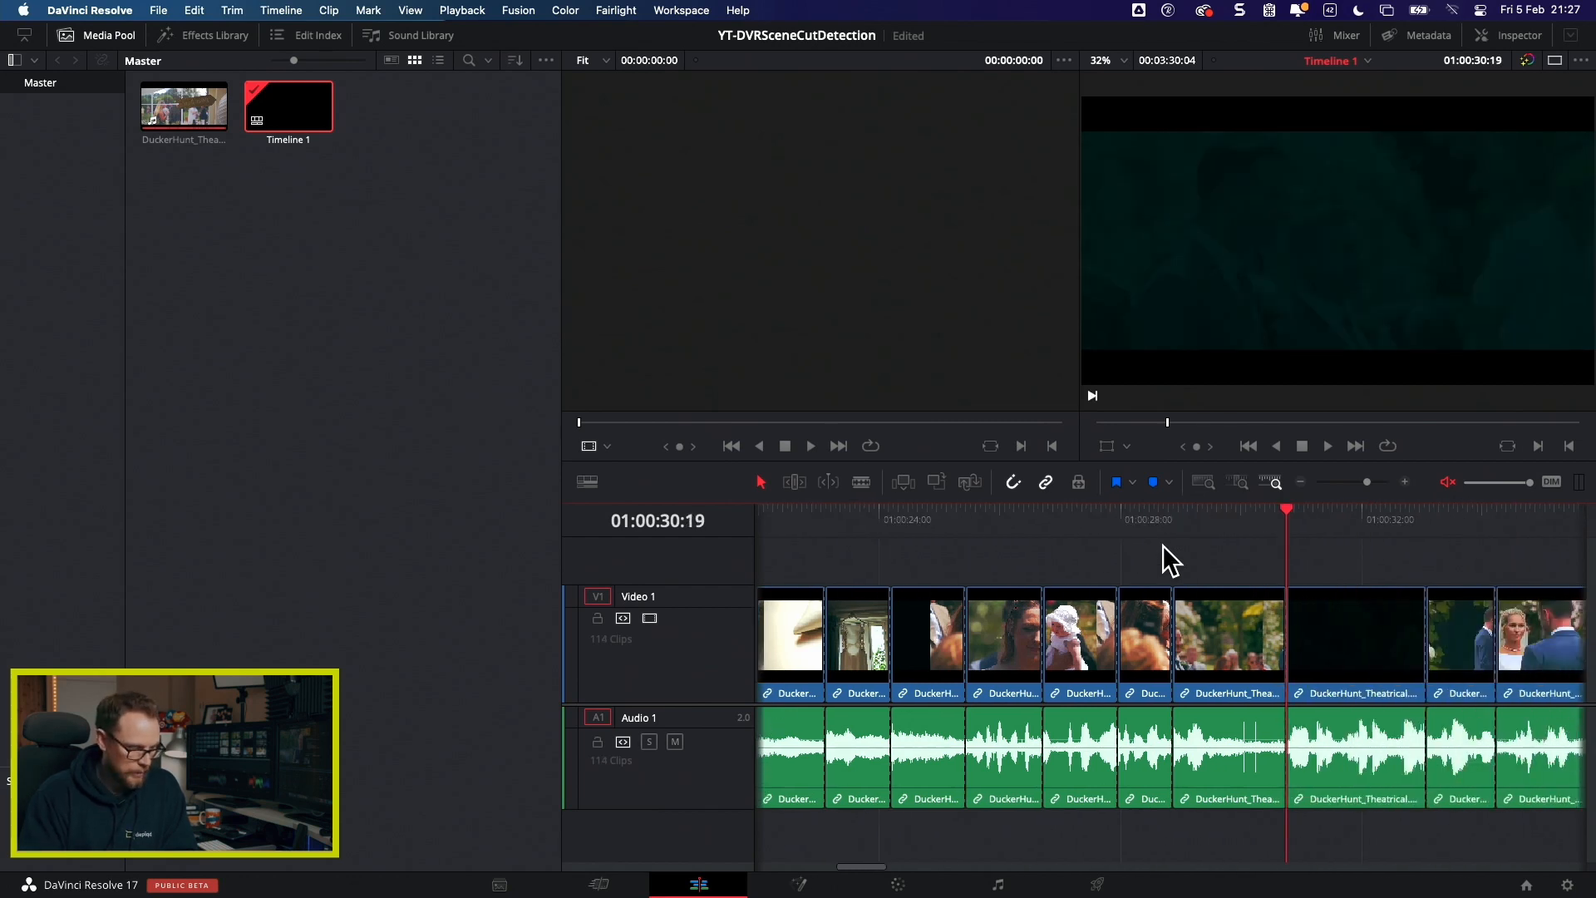
scroll(1162, 559, "right", 7)
left_click(1109, 517)
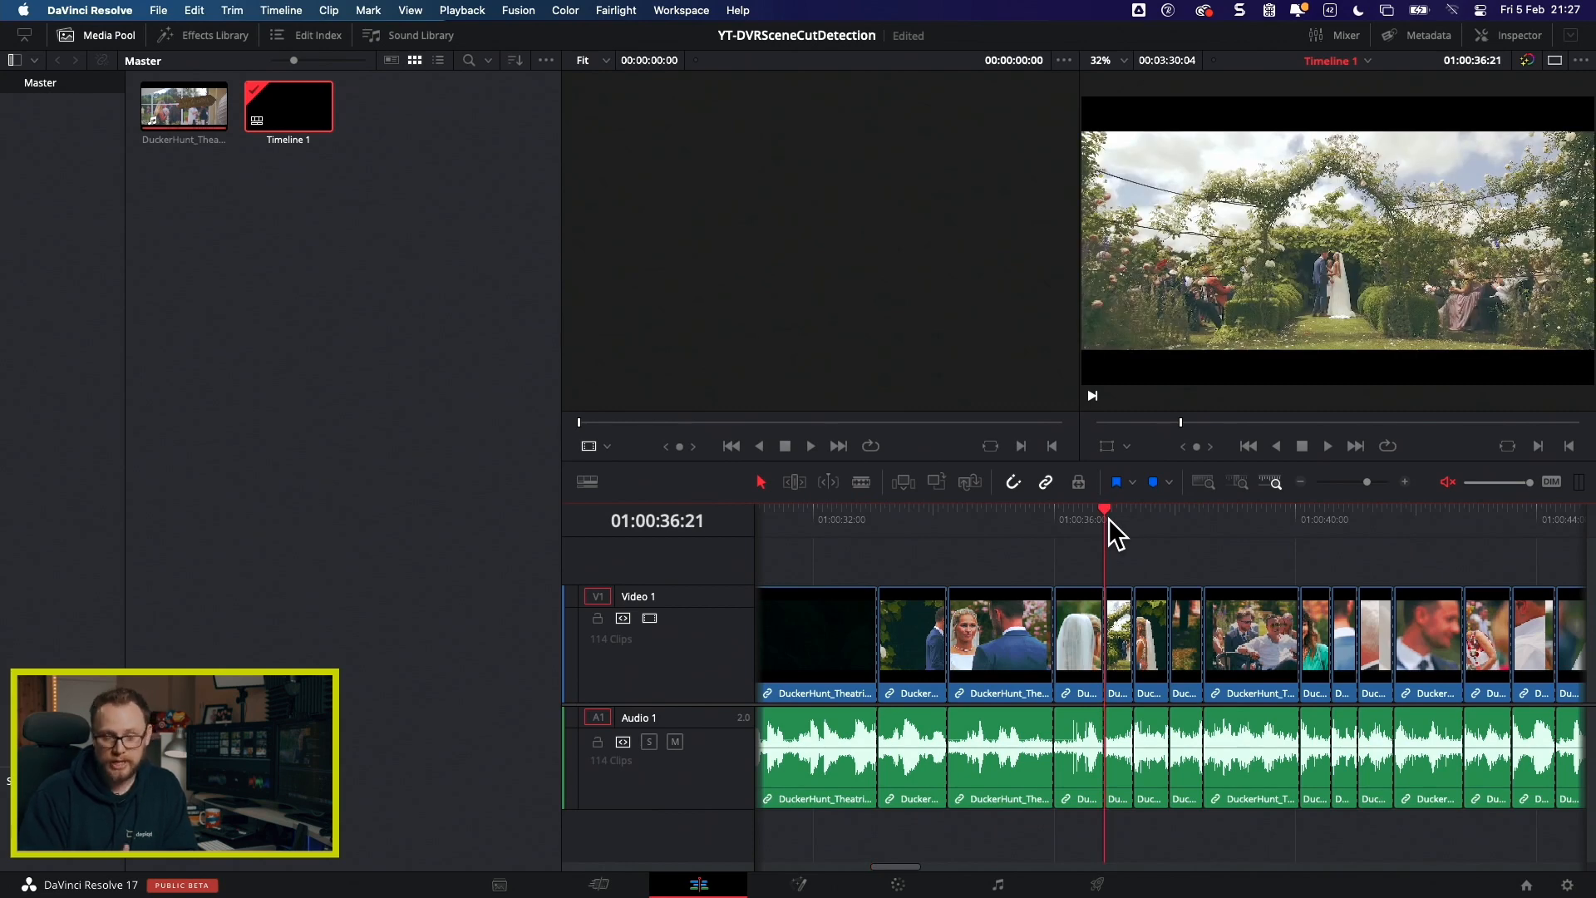
key("Down")
key("Left")
key("Left")
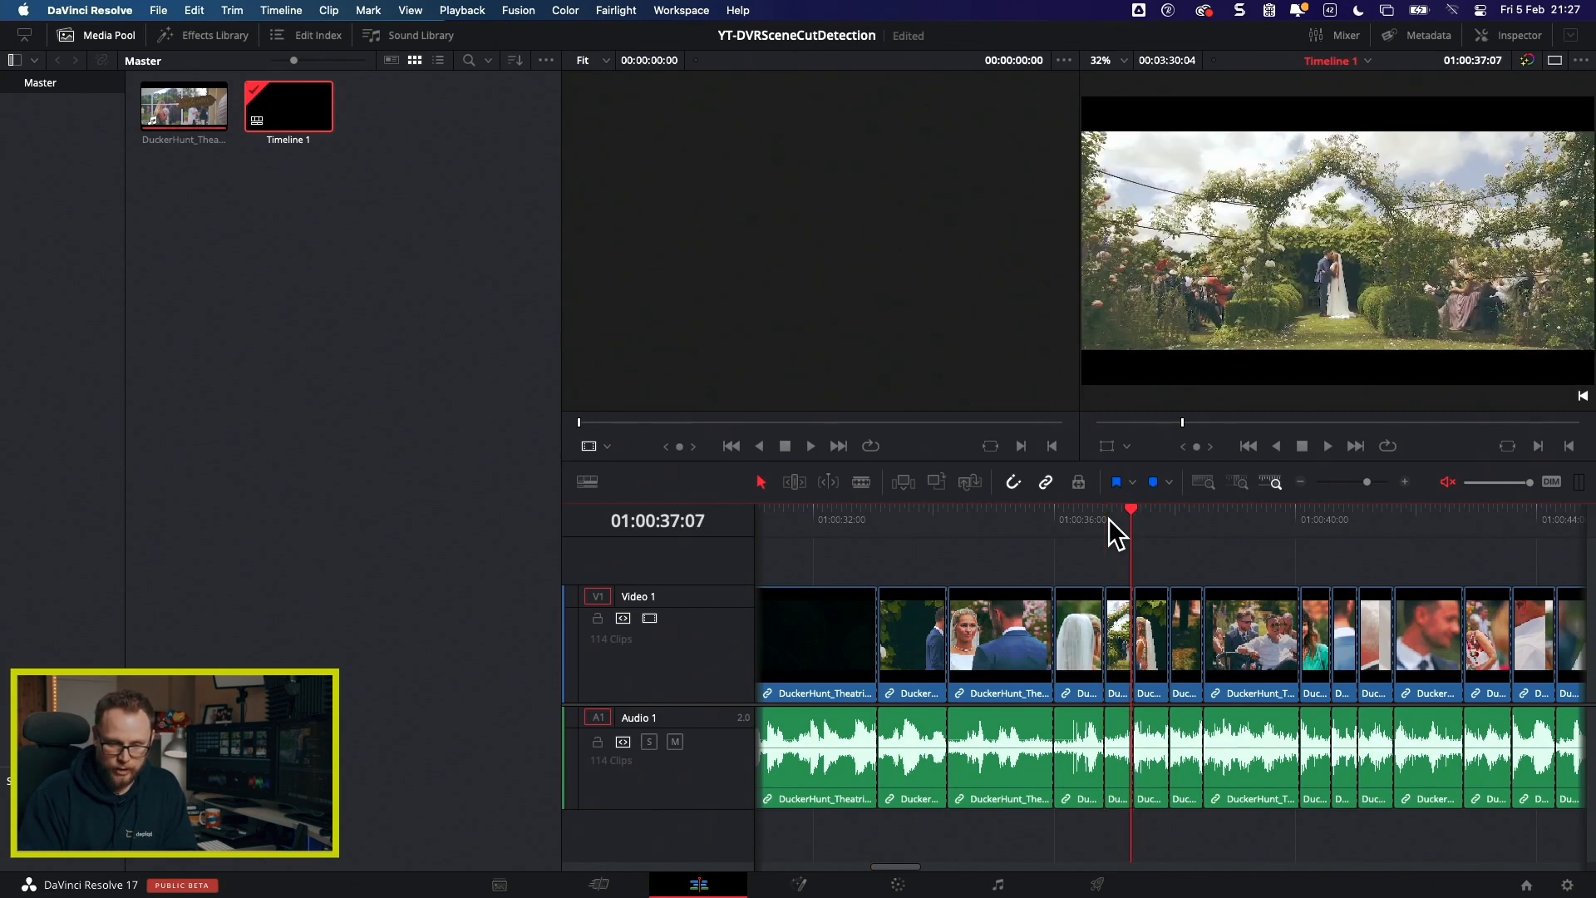
key("Down")
key("Down")
key("Left")
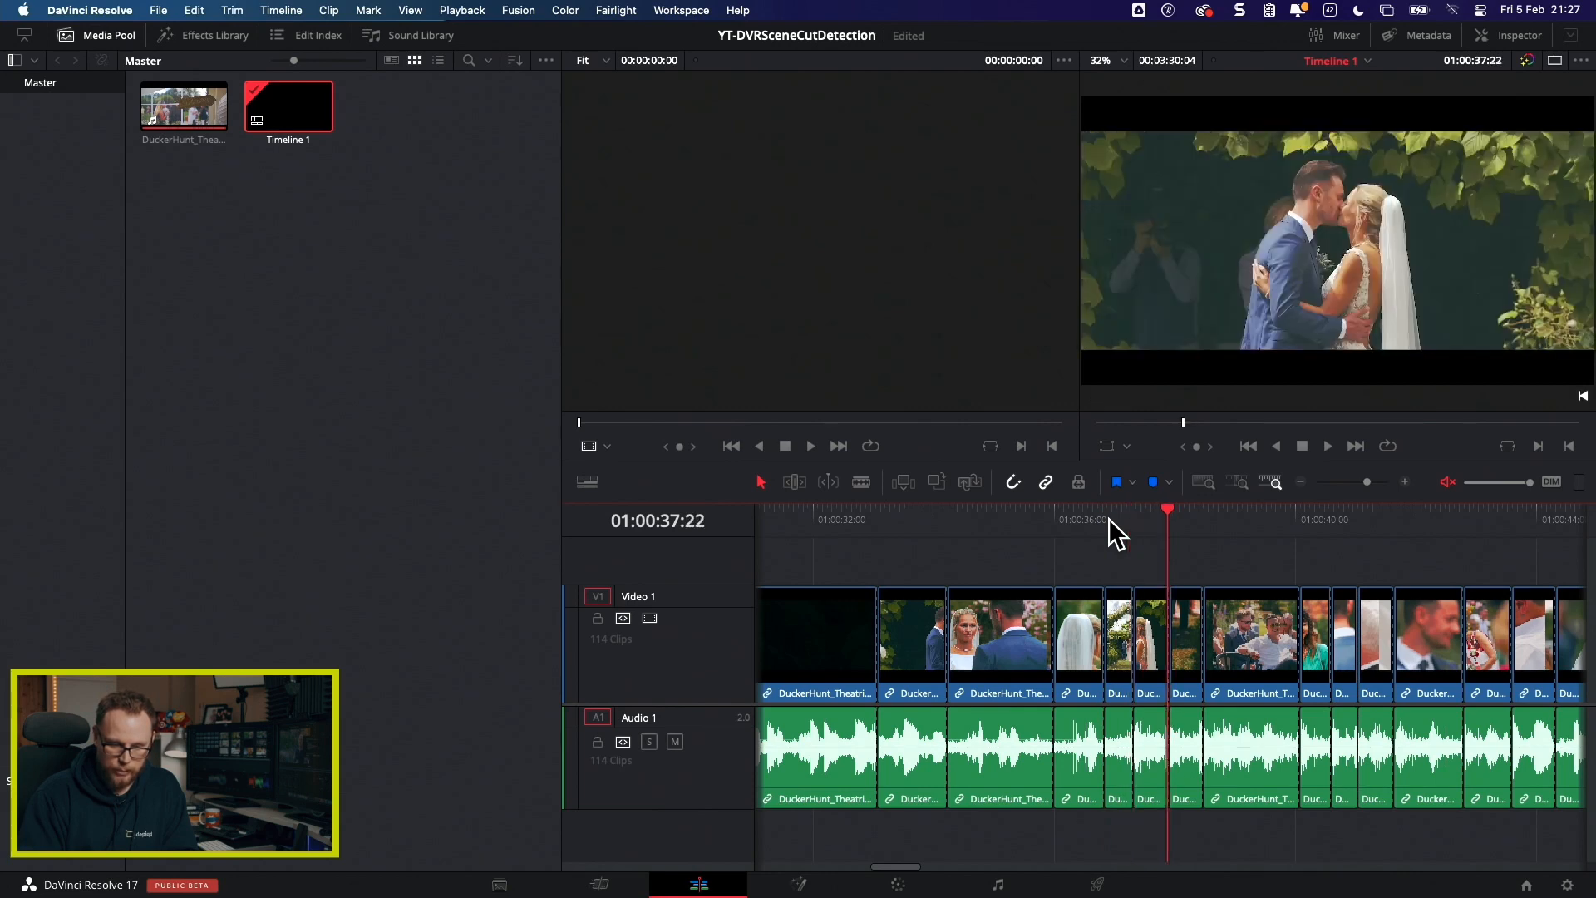
key("Down")
key("Left")
key("Down")
key("Left")
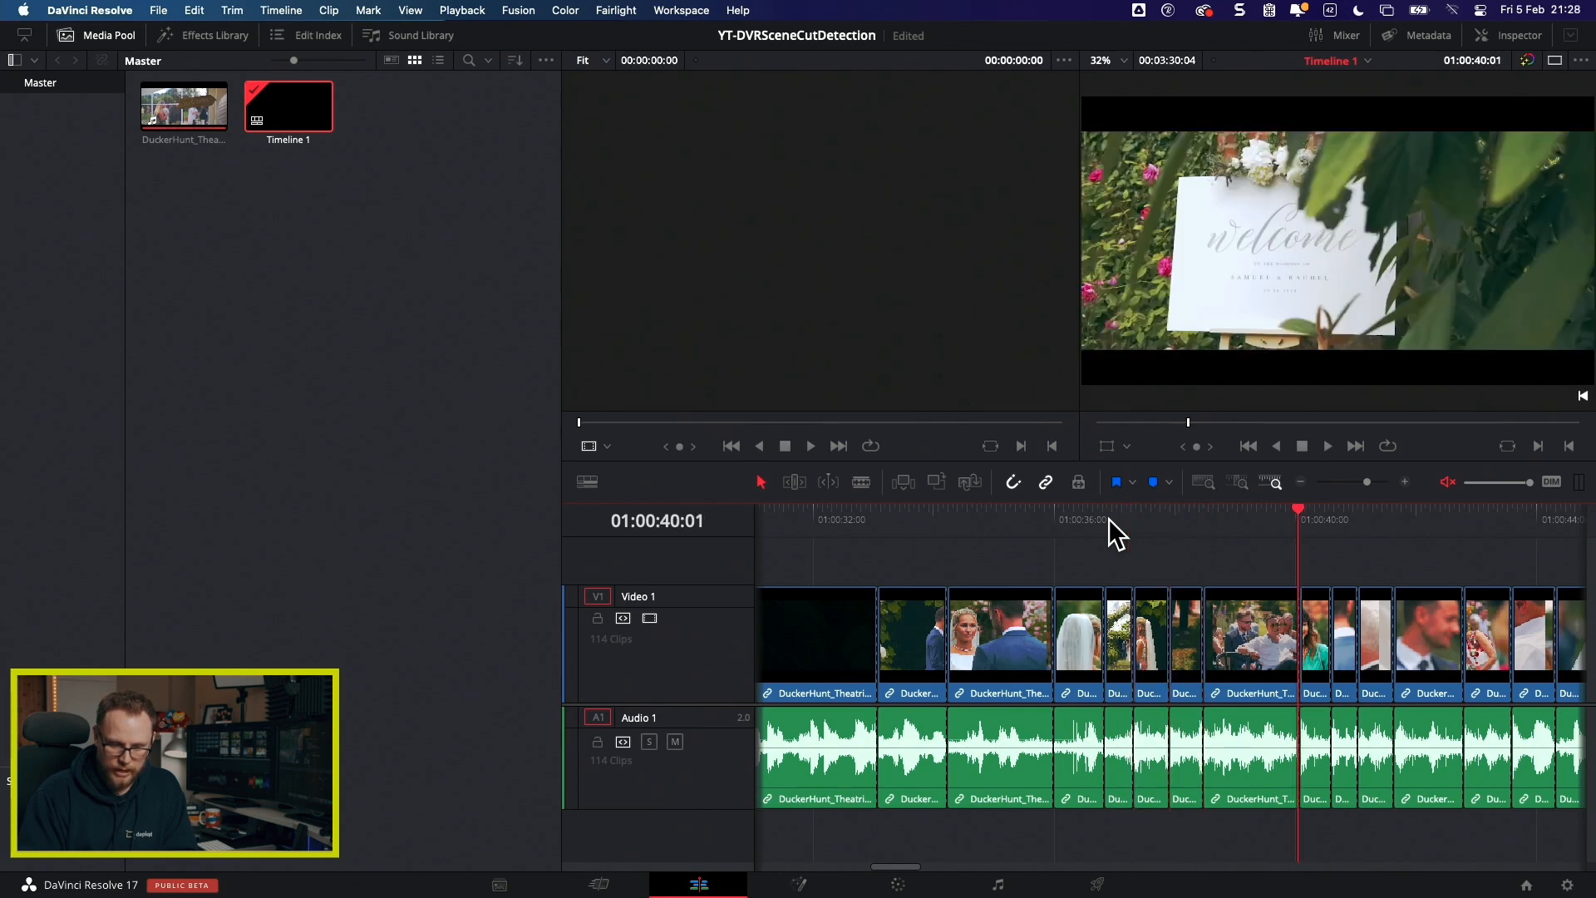
Step: Review the welcome sign clip frame by frame and check the following cuts up to the couple's close-up
key("Right")
key("Down")
key("Up")
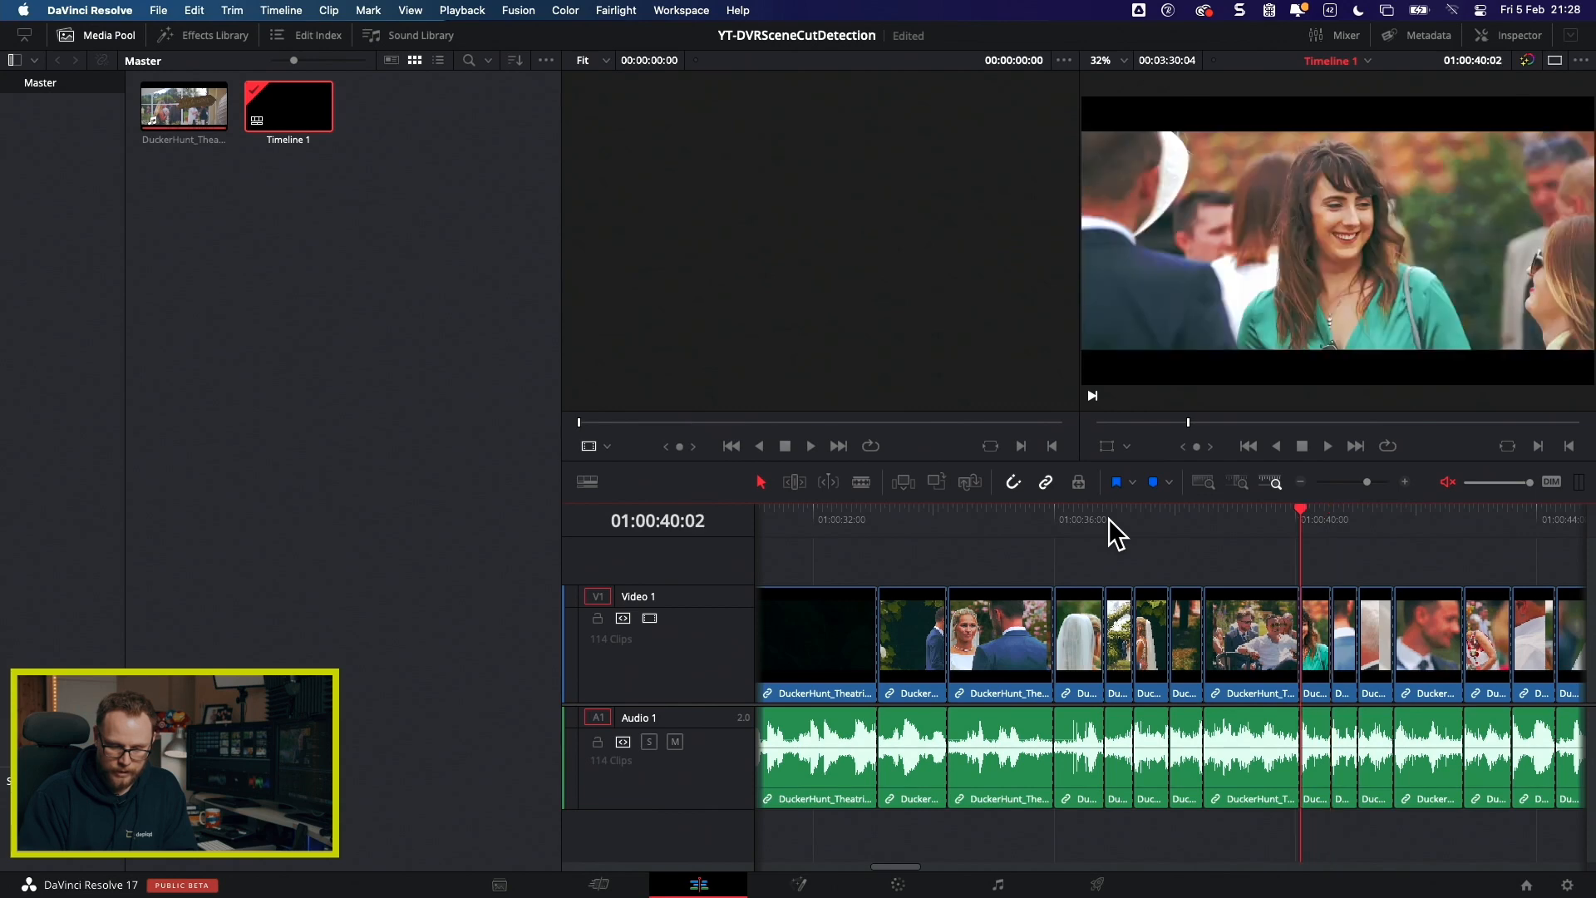
key("Left")
key("Left")
key("Left")
key("Left")
key("Left")
key("Left")
key("Left")
key("Left")
key("Left")
key("Left")
key("Left")
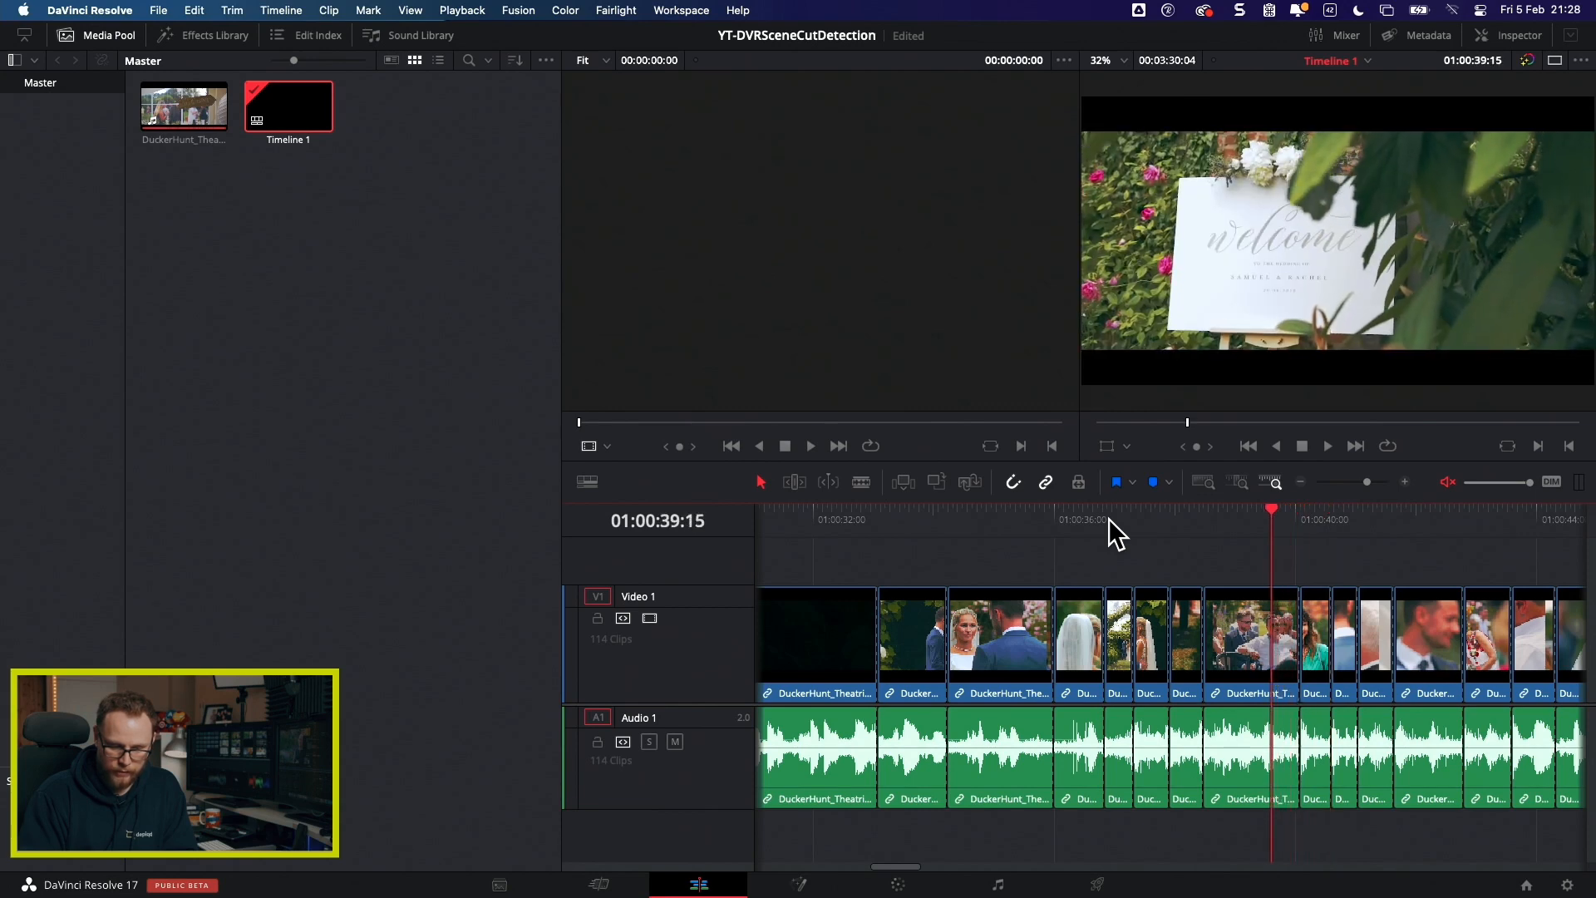
key("Down")
key("Down")
key("Down")
key("Down")
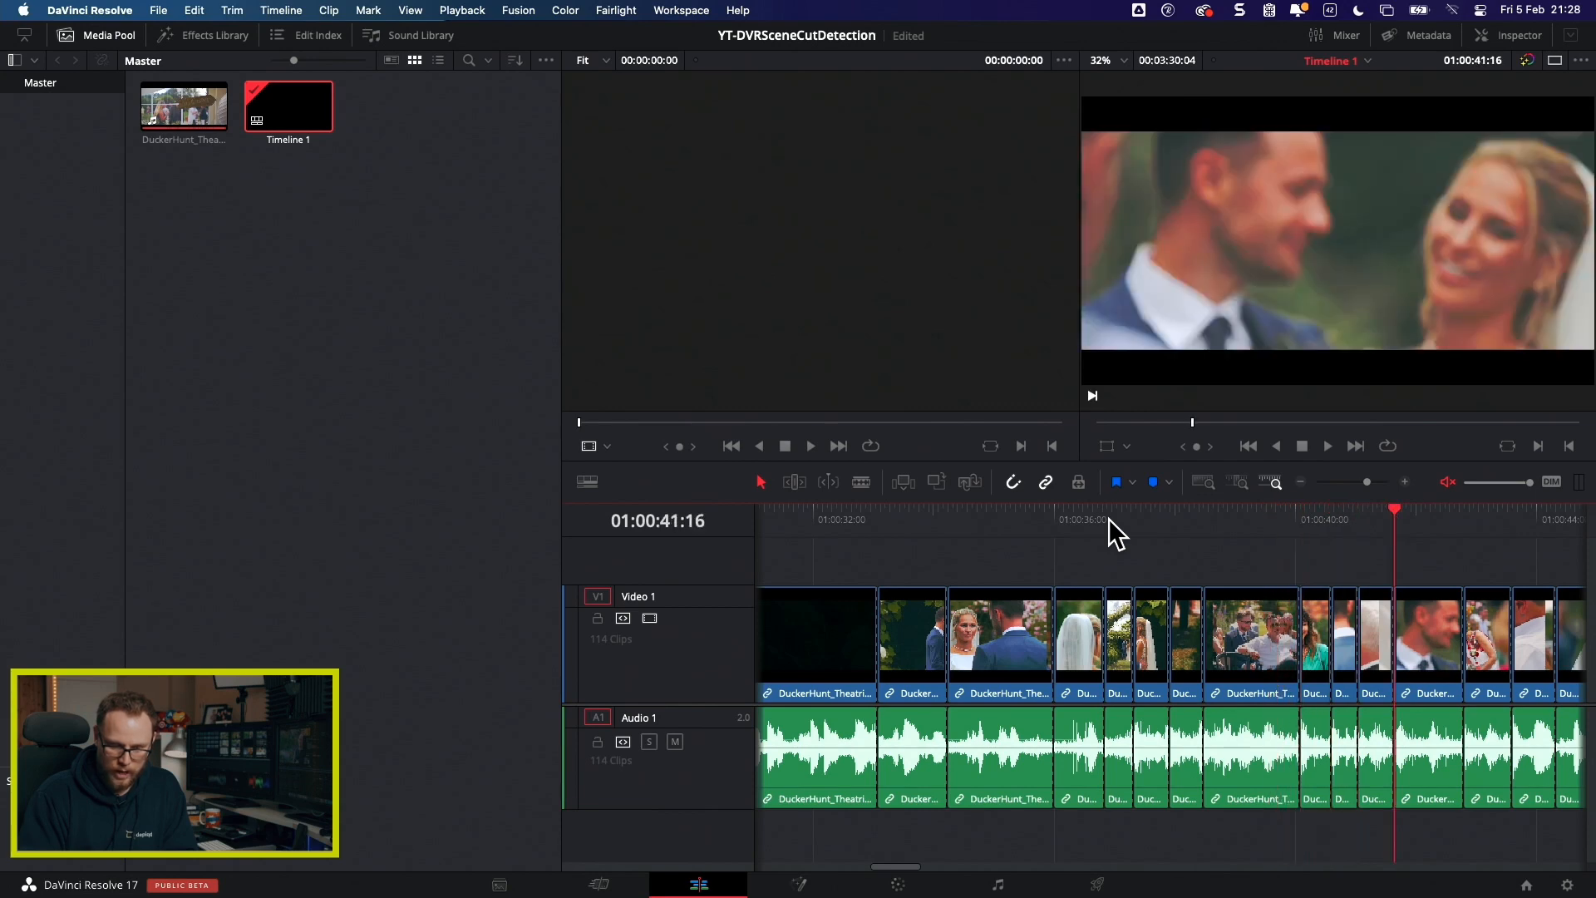
key("Up")
key("Left")
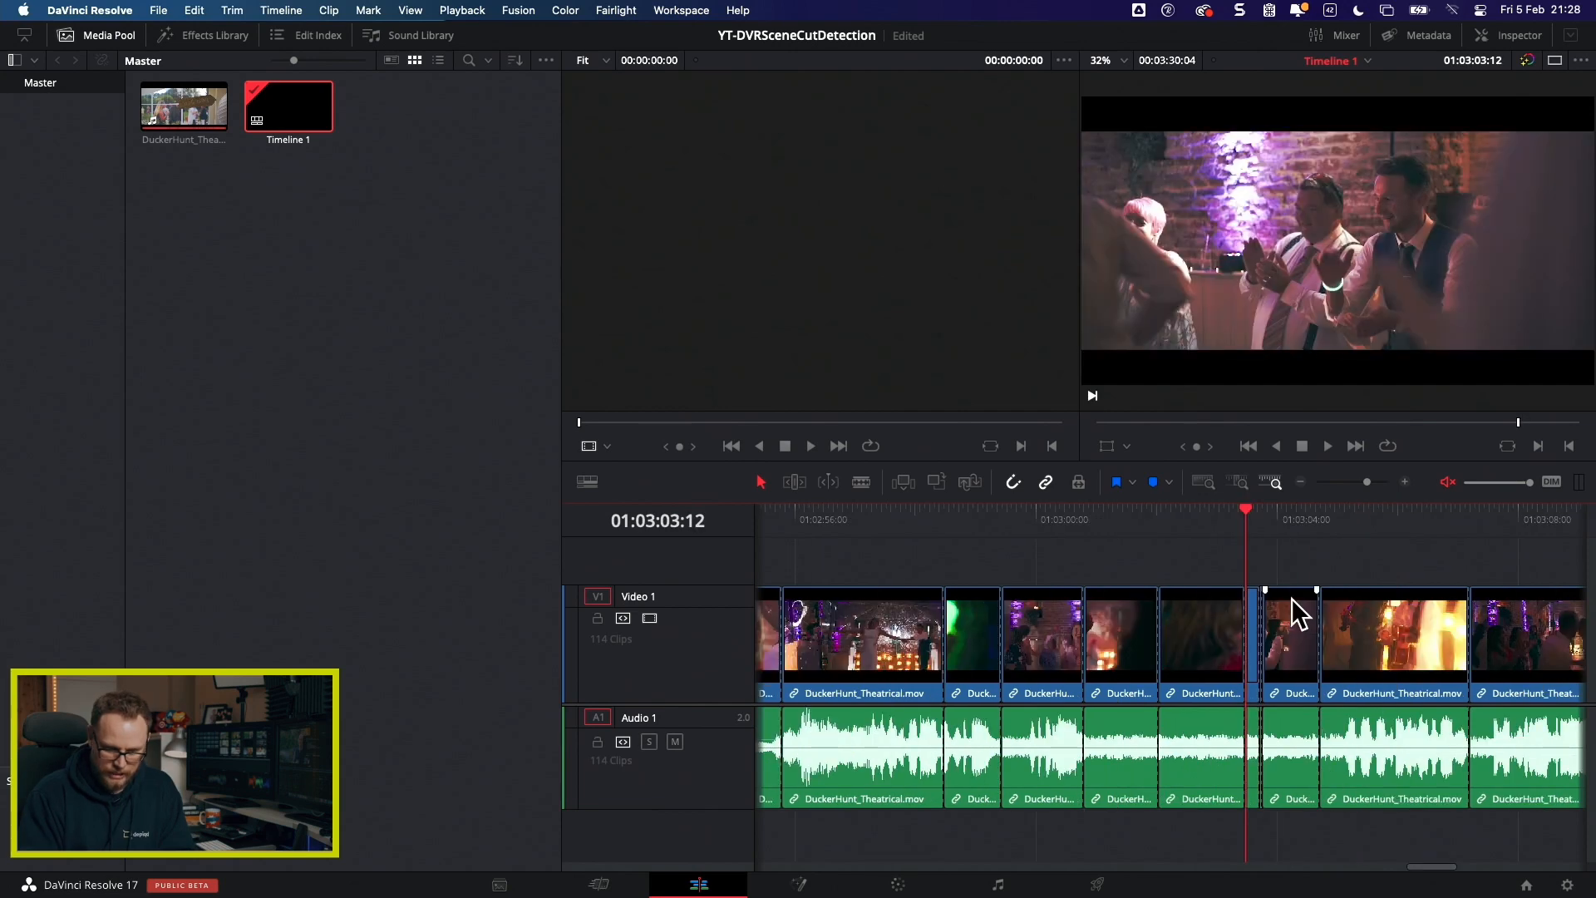
Step: Examine the very short clips around 01:03:03:12 and the white camera flash in the clapping guests' shot frame by frame
scroll(1252, 623, "up", 4)
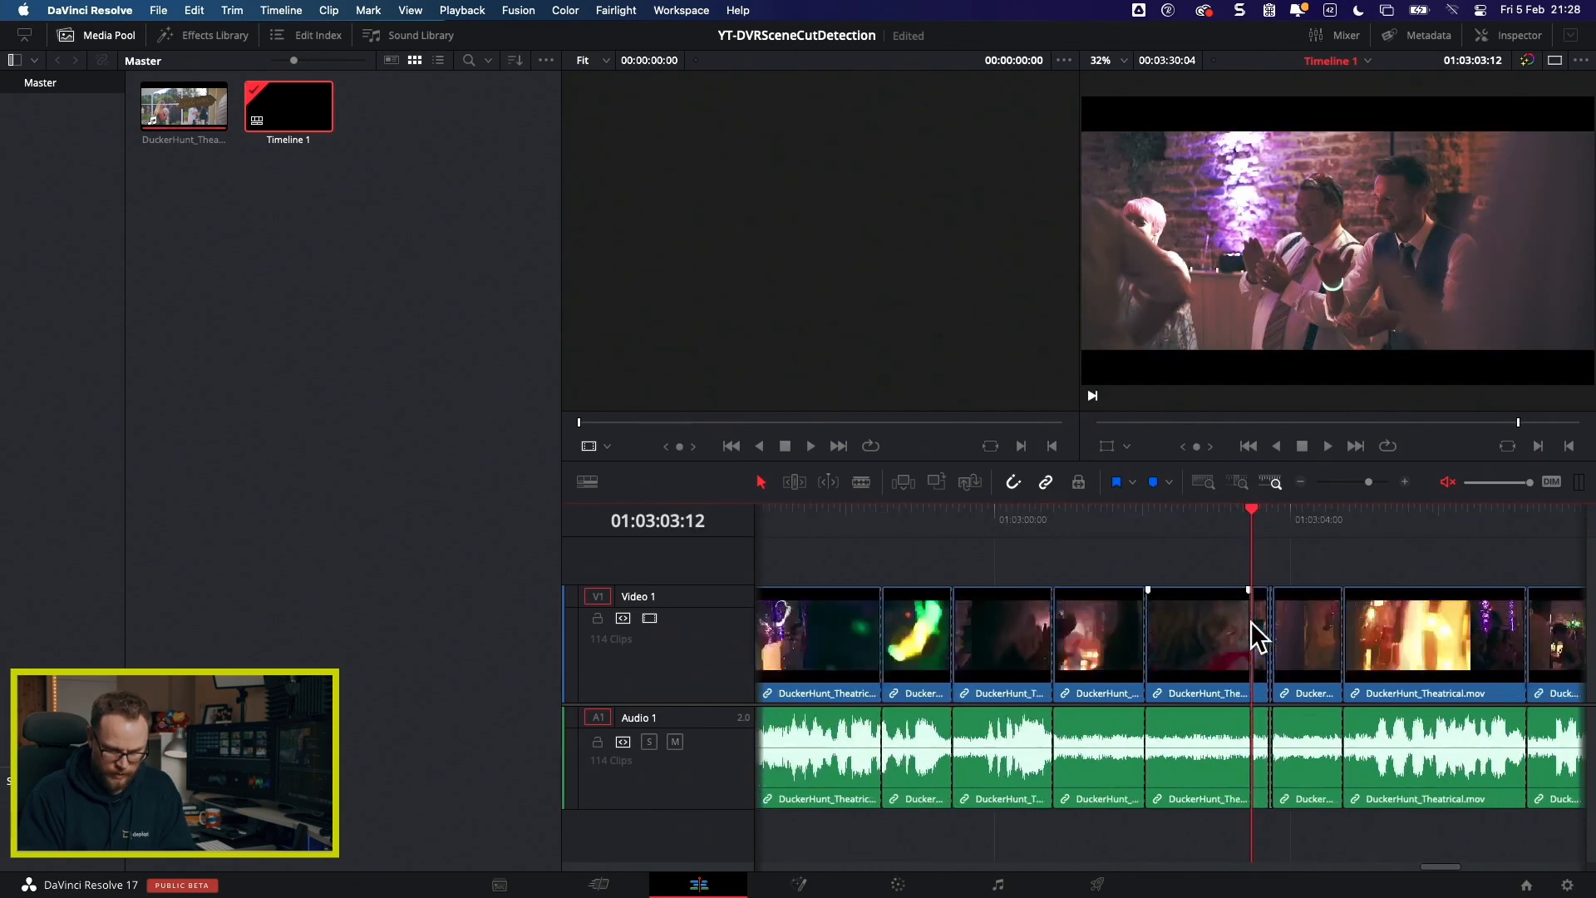
scroll(1252, 636, "up", 5)
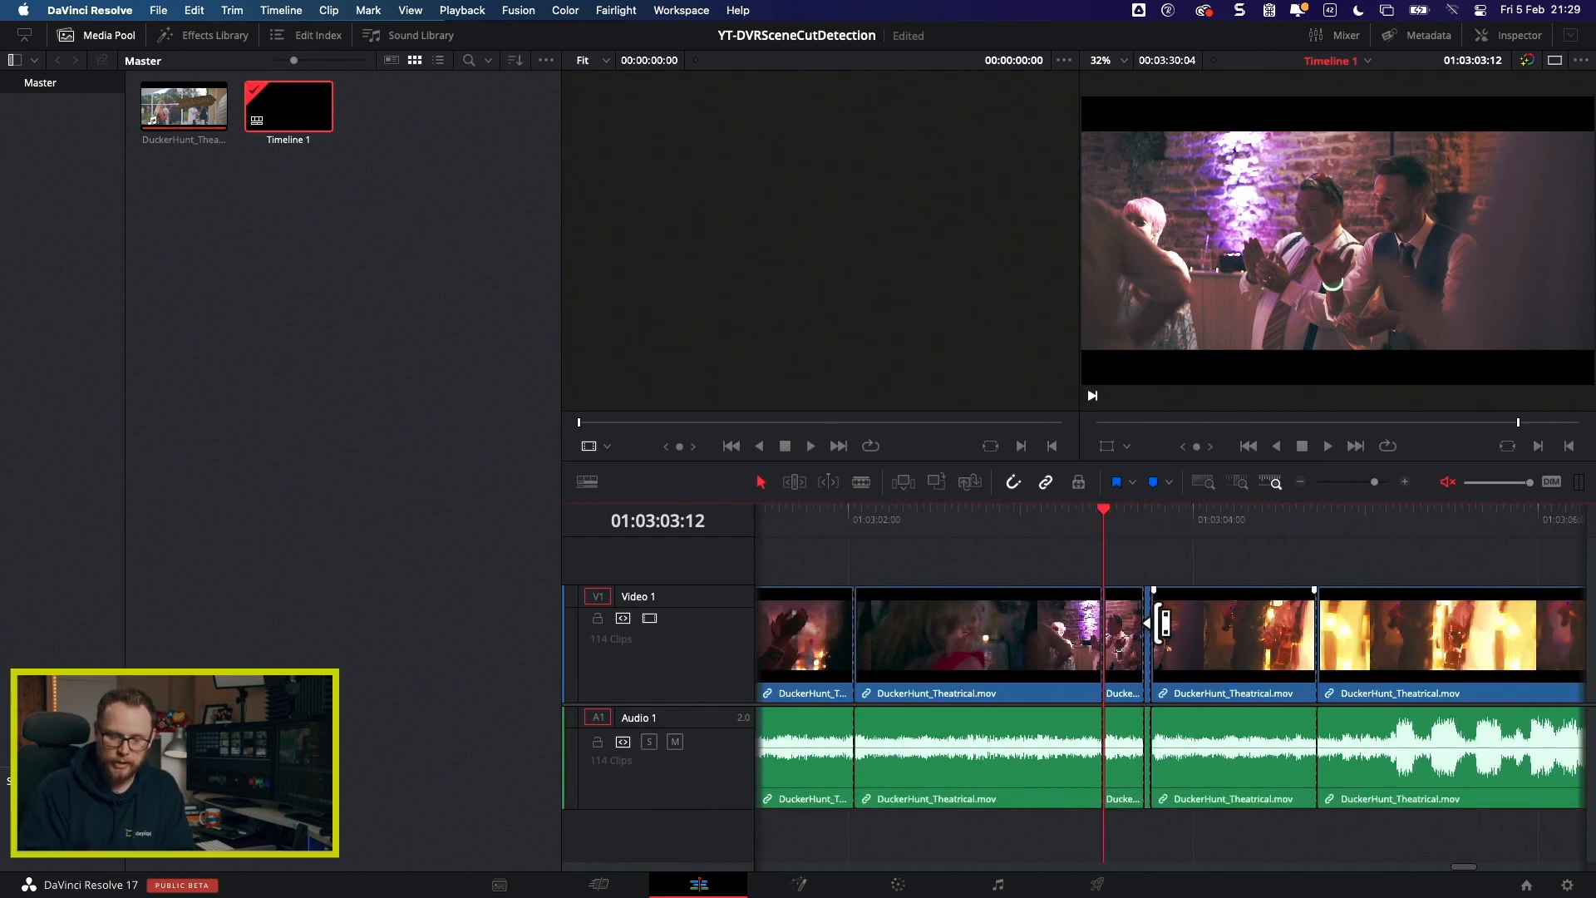
key("Up")
key("Down")
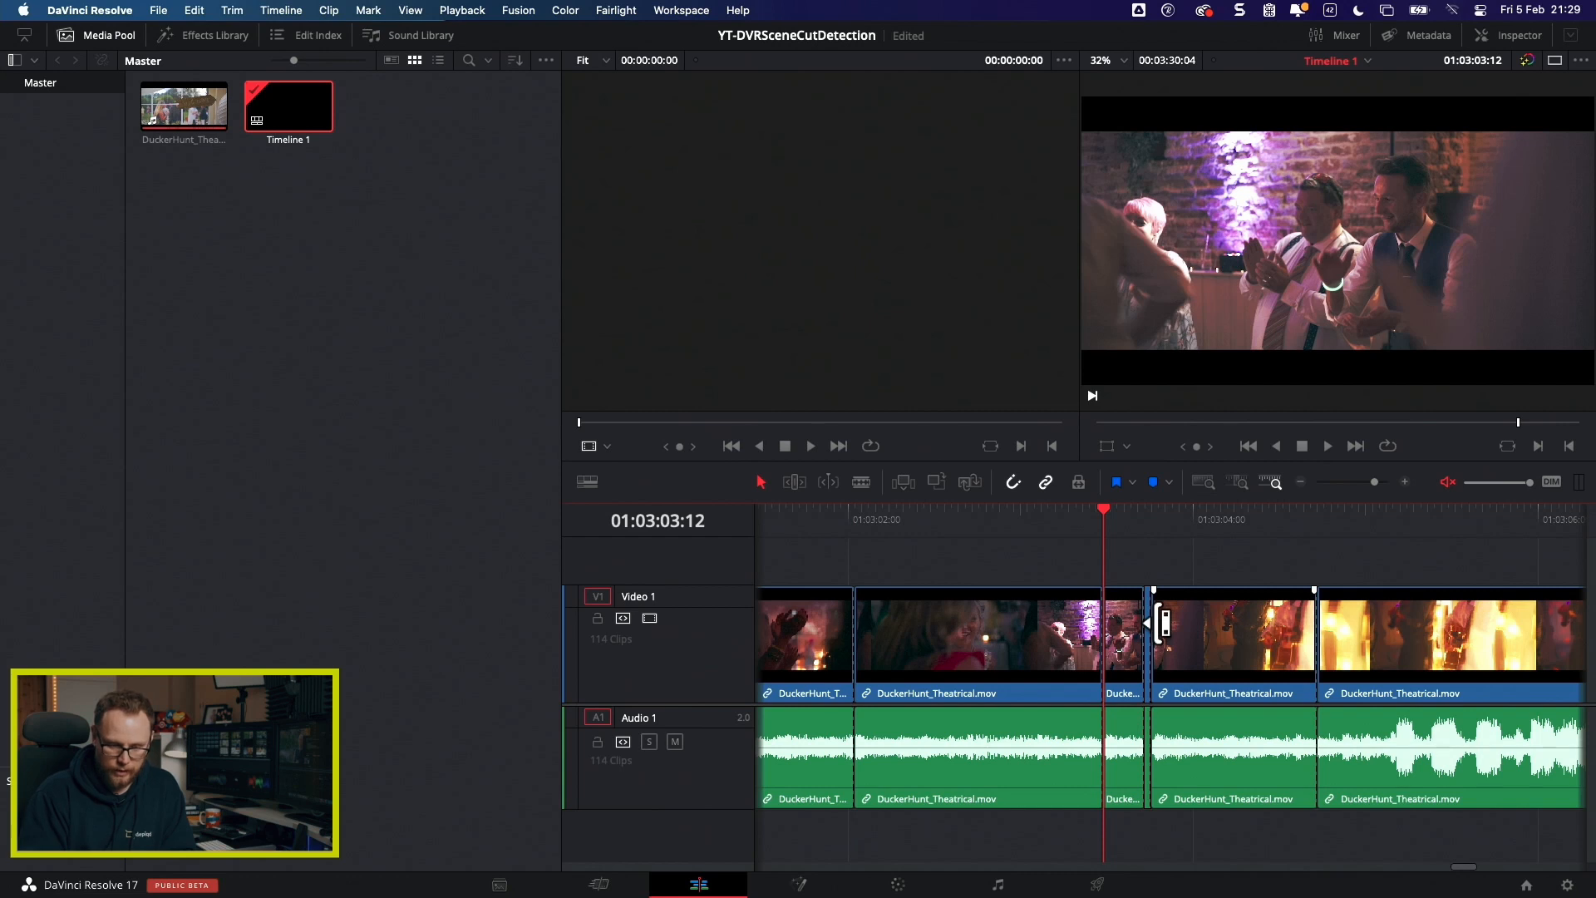
key("Left")
key("Right")
key("Down")
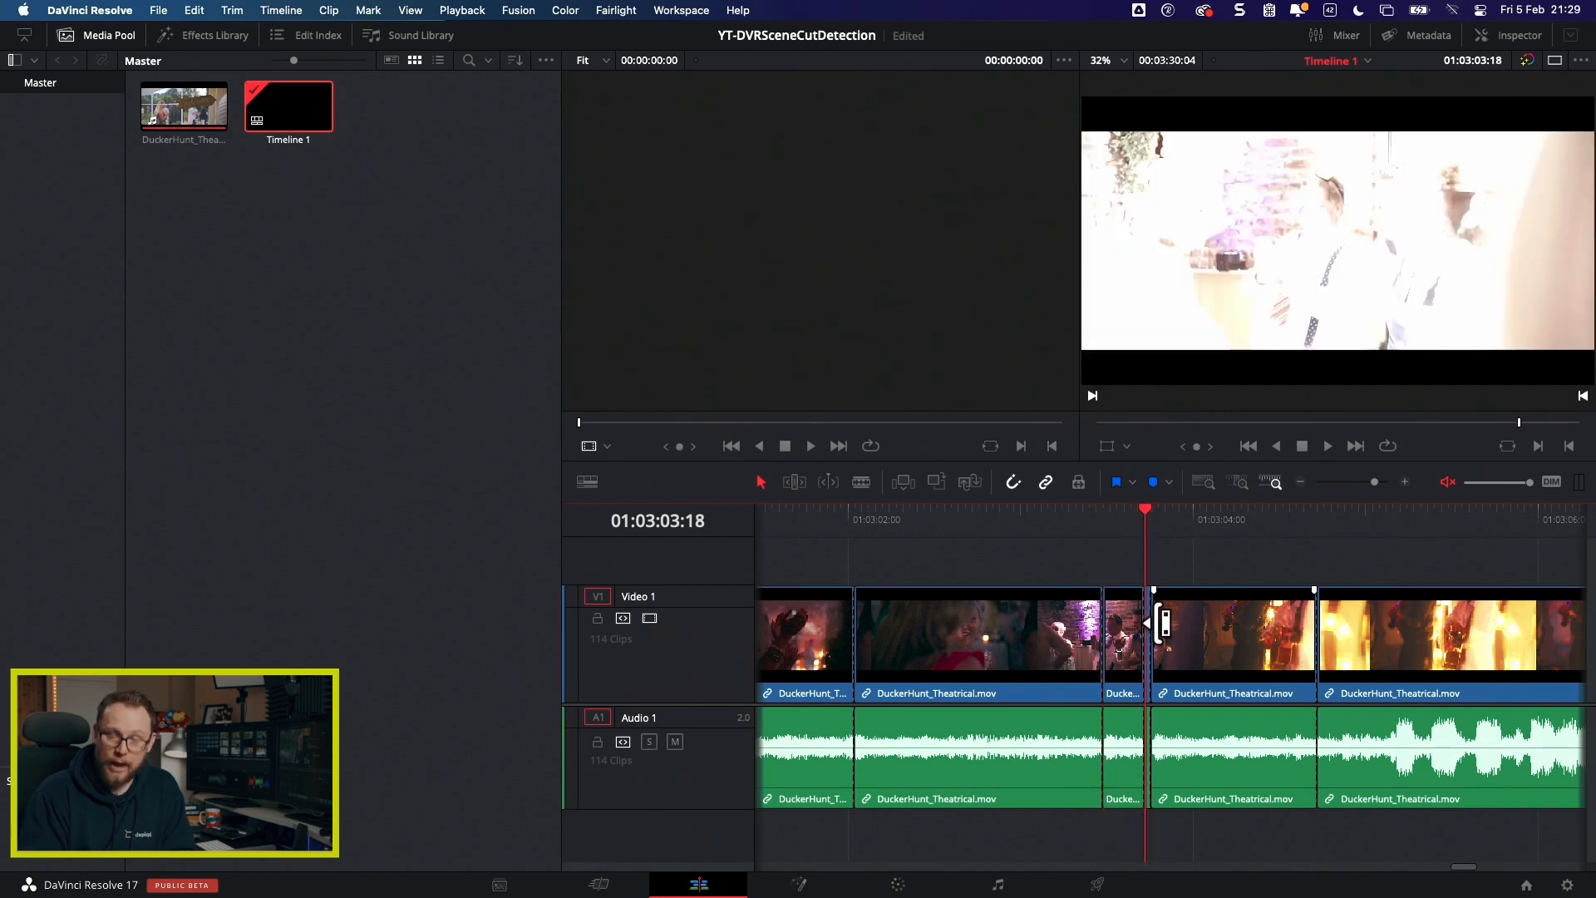
key("Left")
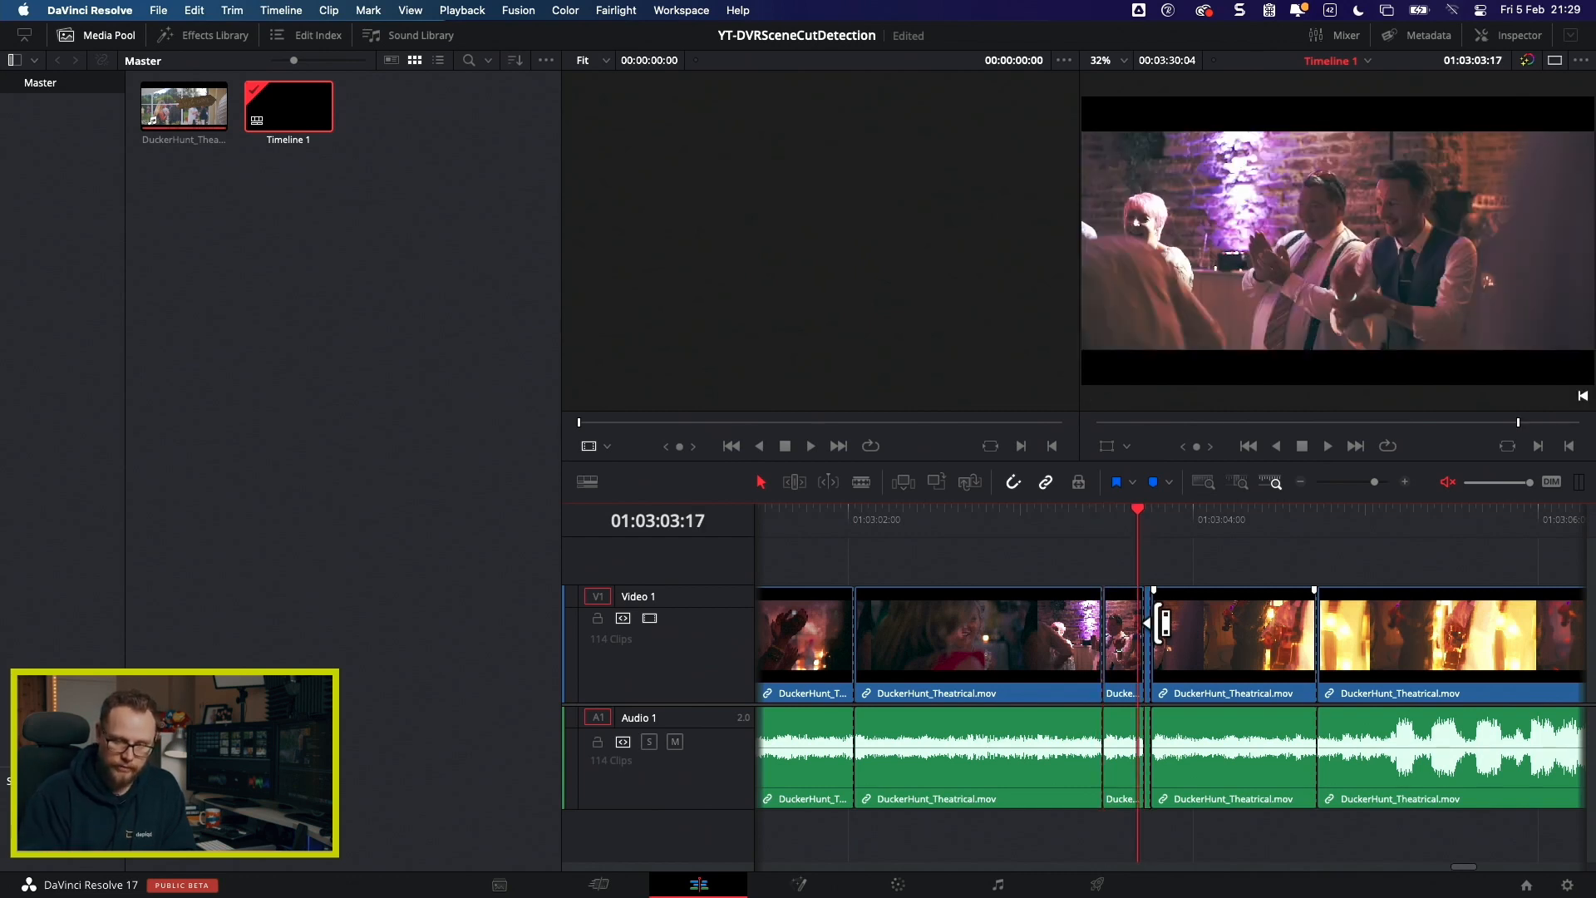
key("Right")
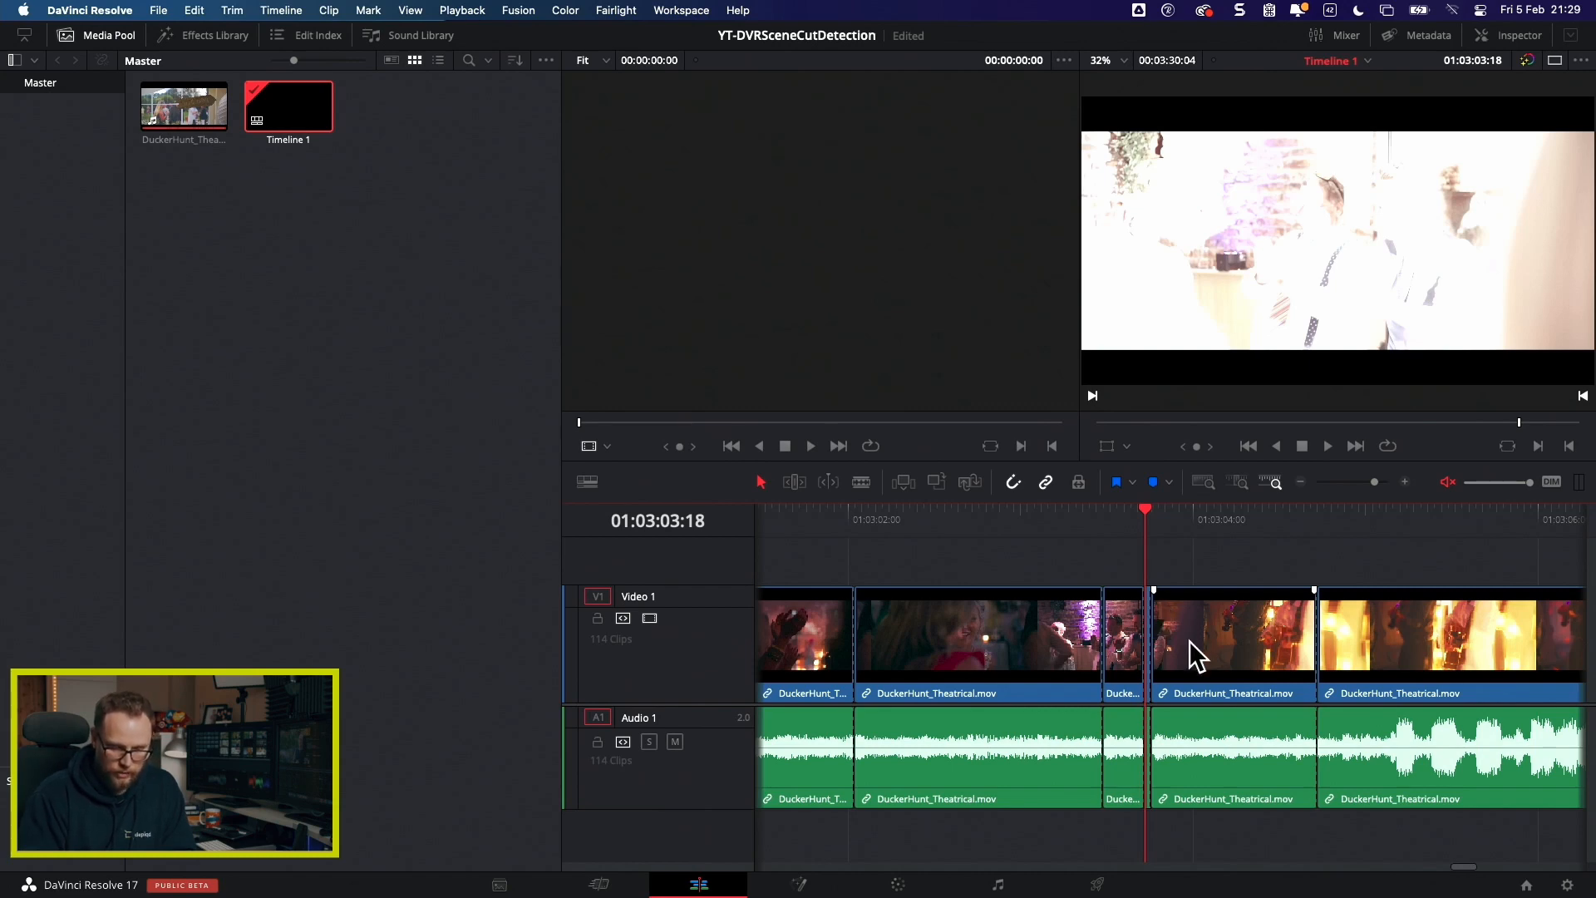
Step: Join the clips at the false cuts at 01:03:03:18 and 01:03:03:19 around the camera flash, and review the joined clip to its end
scroll(1195, 656, "up", 5)
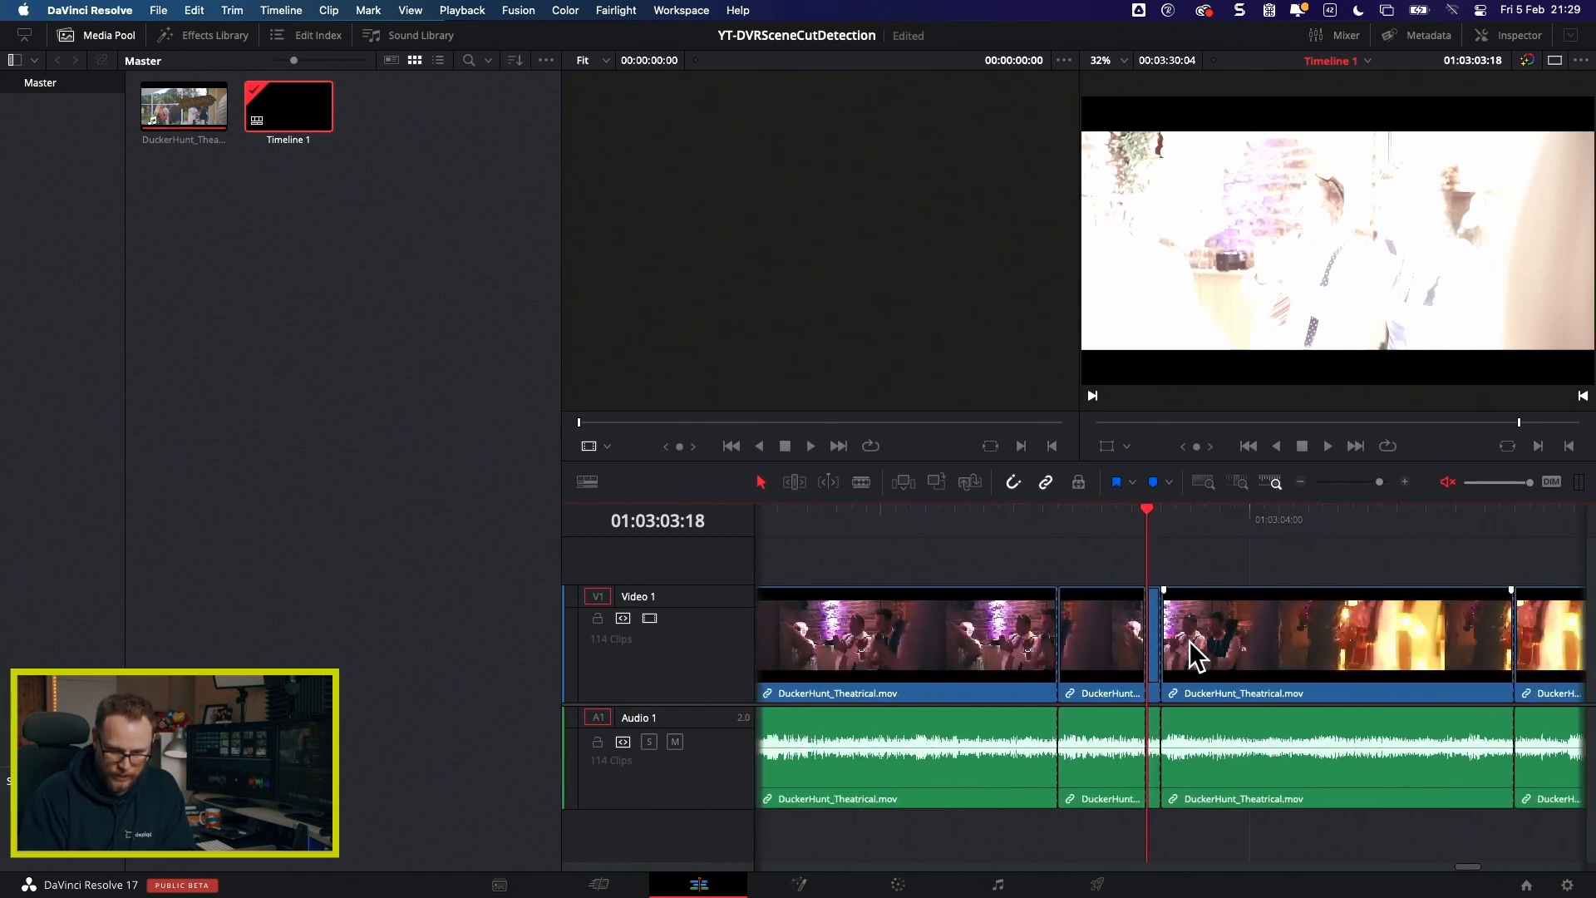
scroll(1195, 656, "up", 2)
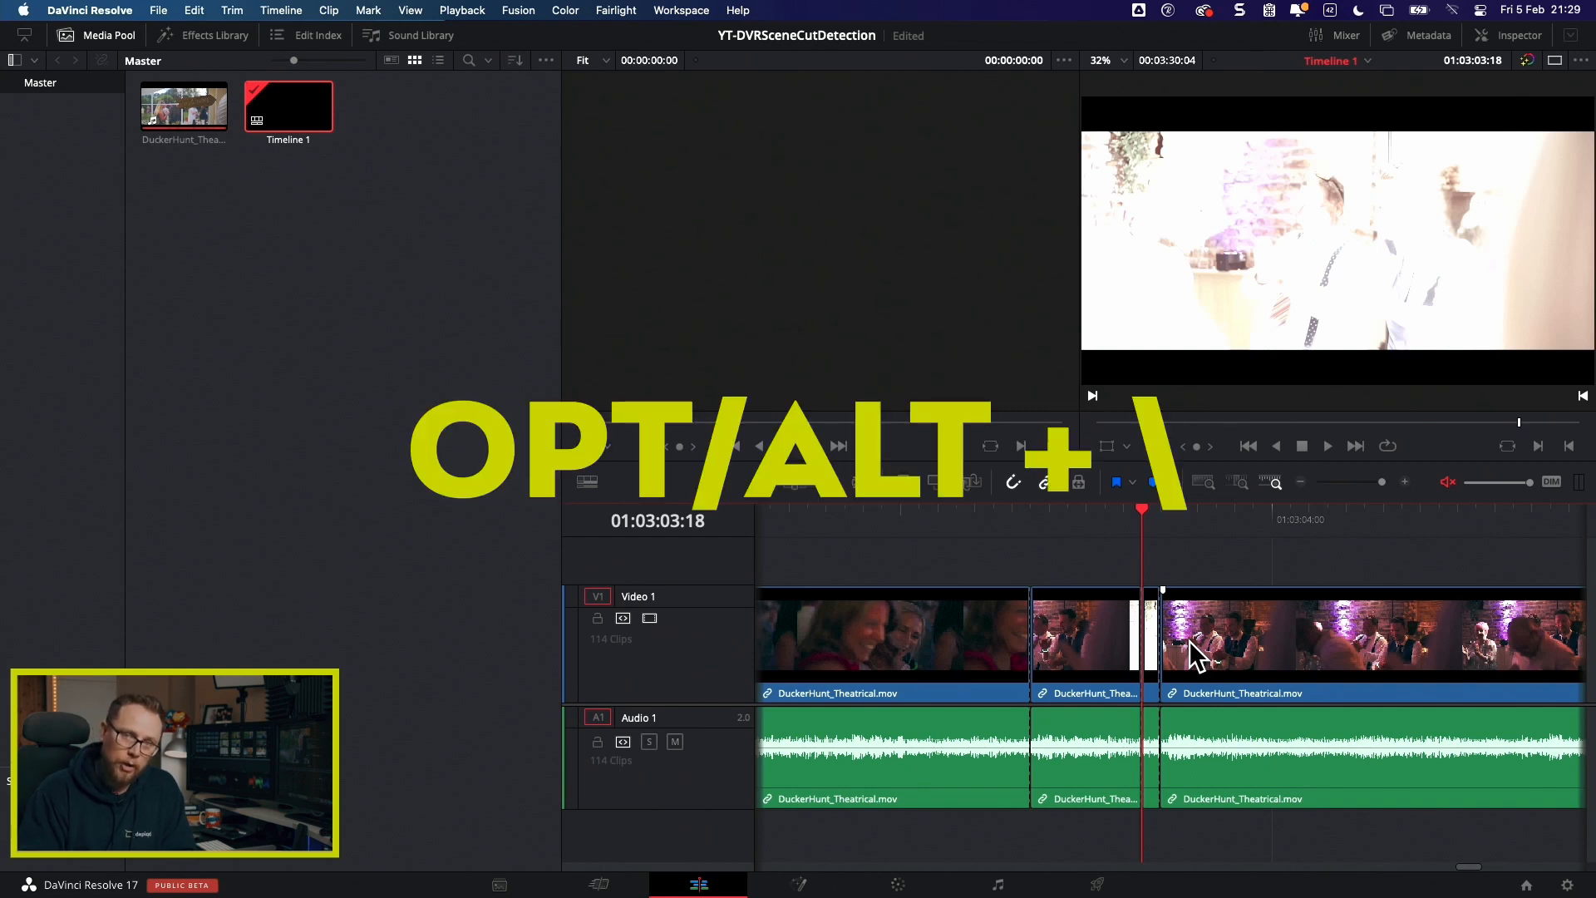
key("alt+backslash")
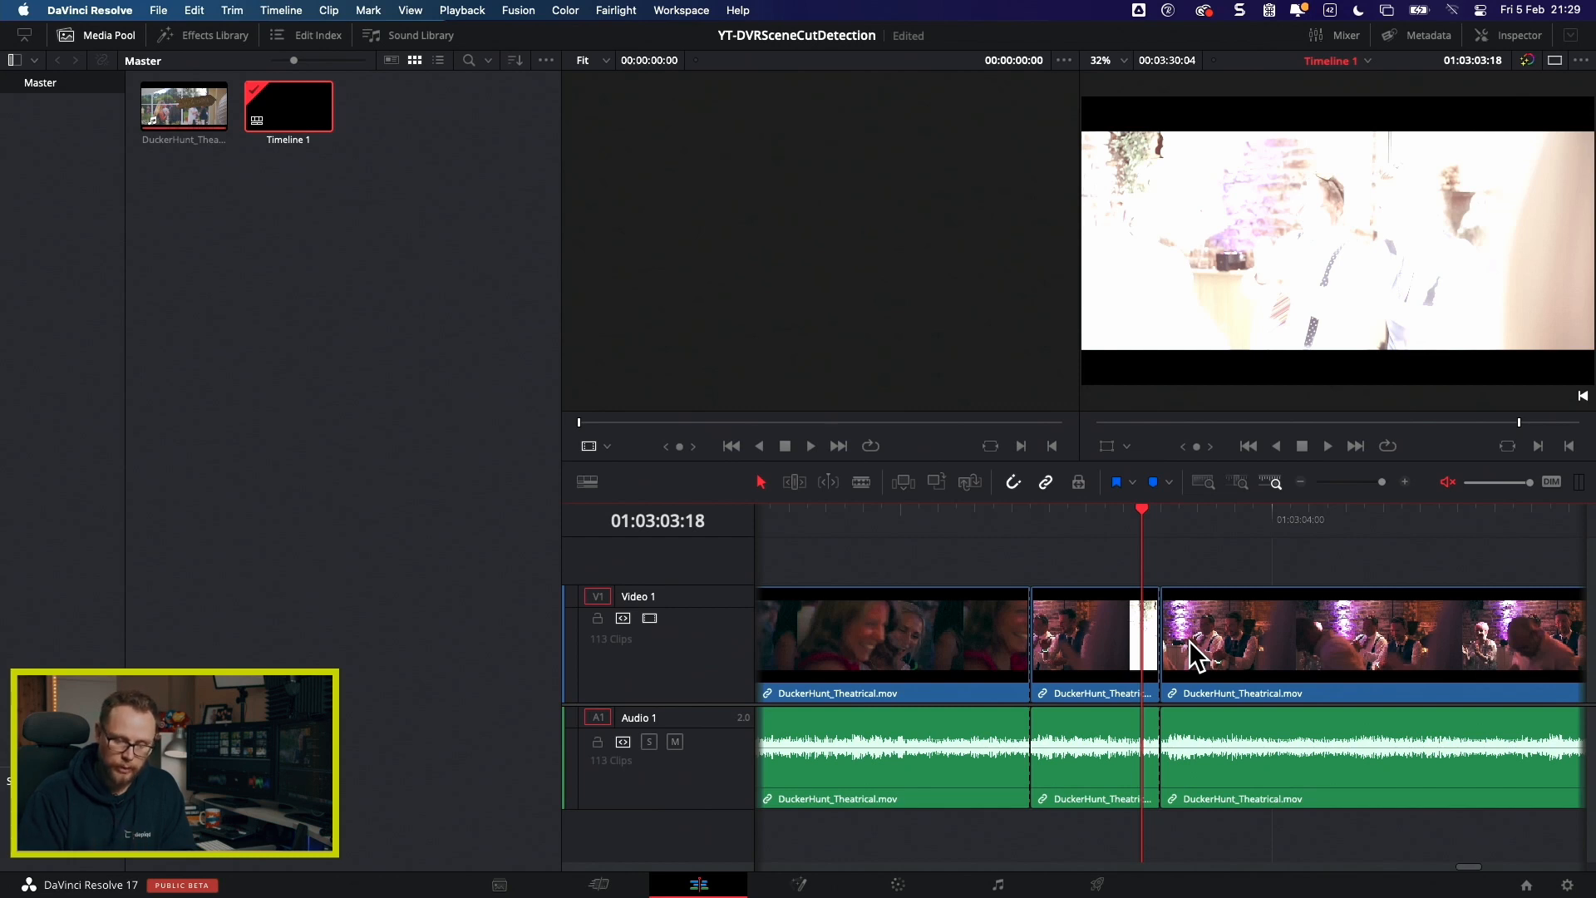
key("Right")
key("Left")
key("Right")
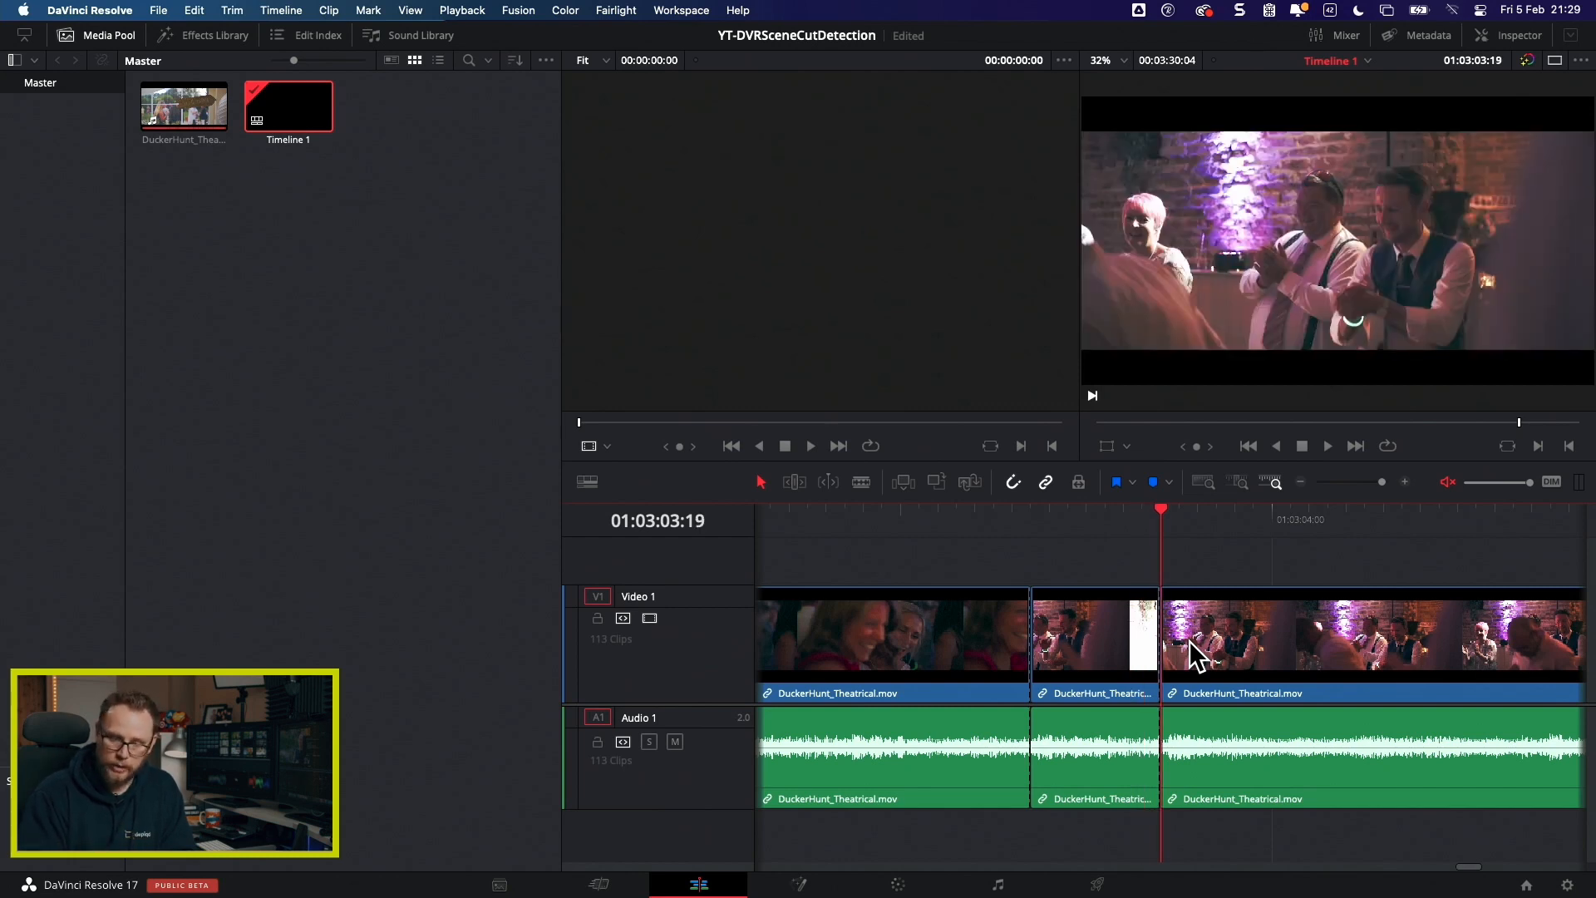
key("alt+backslash")
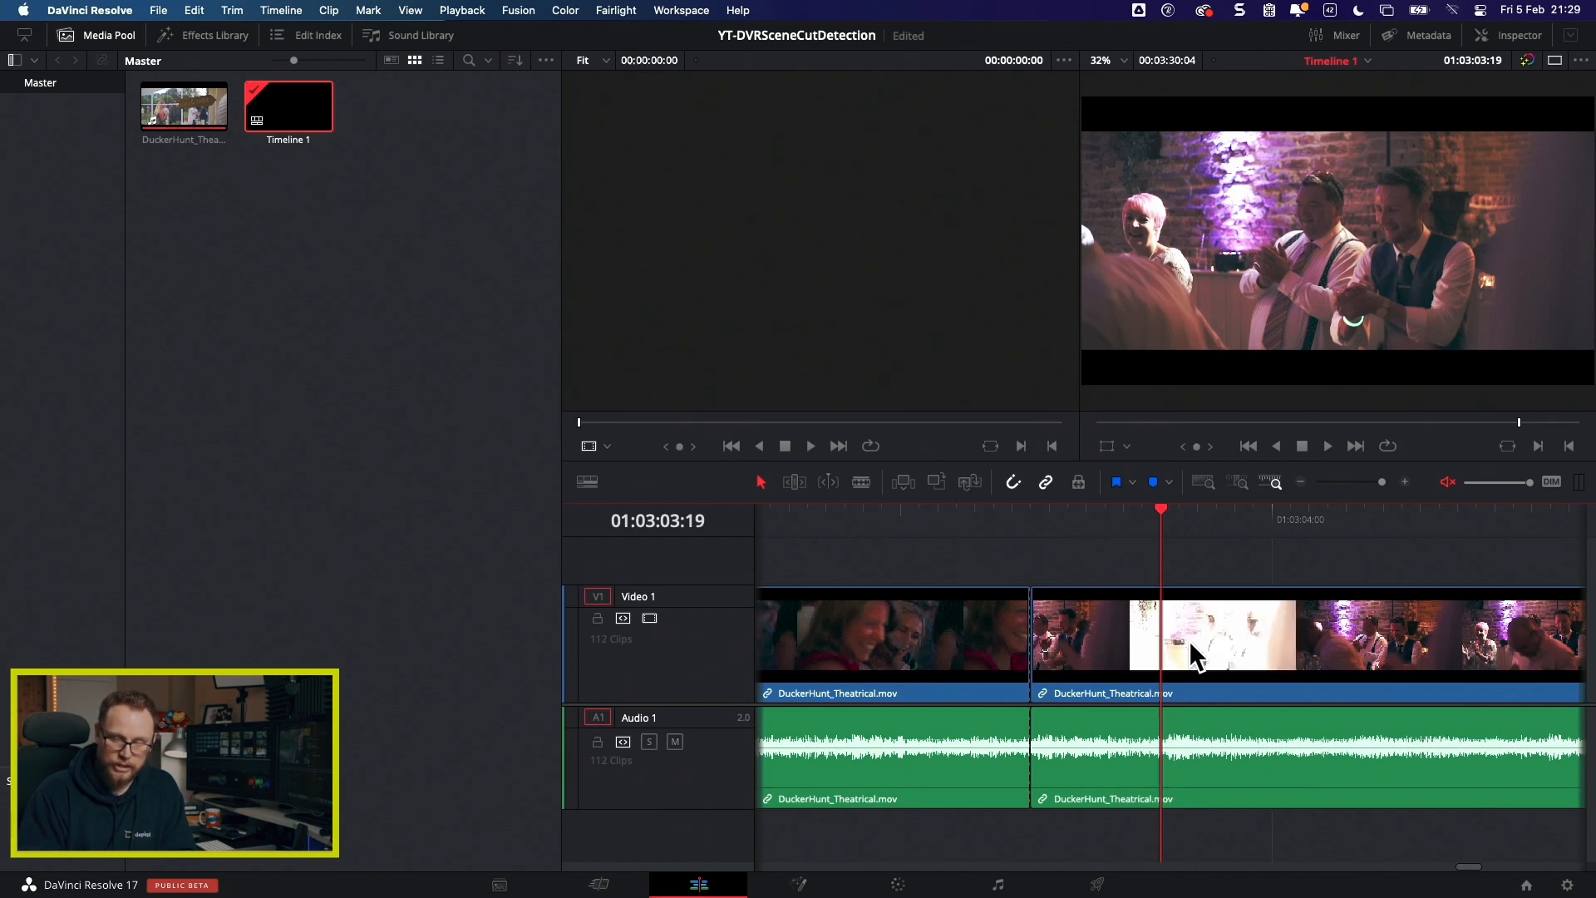
scroll(1233, 573, "right", 3)
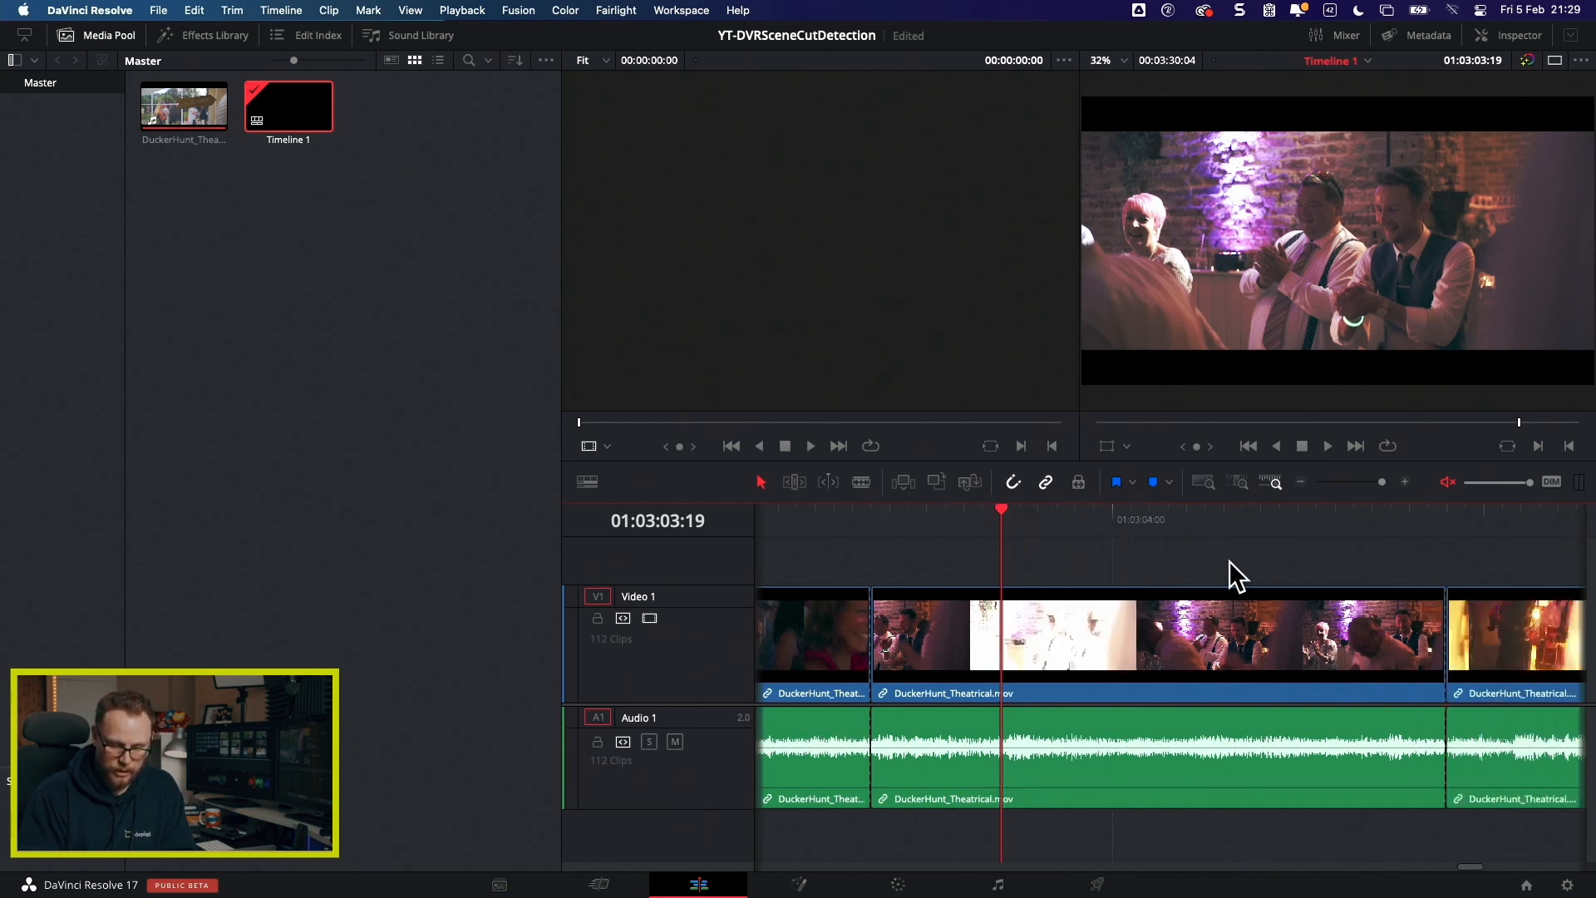
left_click(1067, 516)
left_click_drag(1067, 516, 1423, 532)
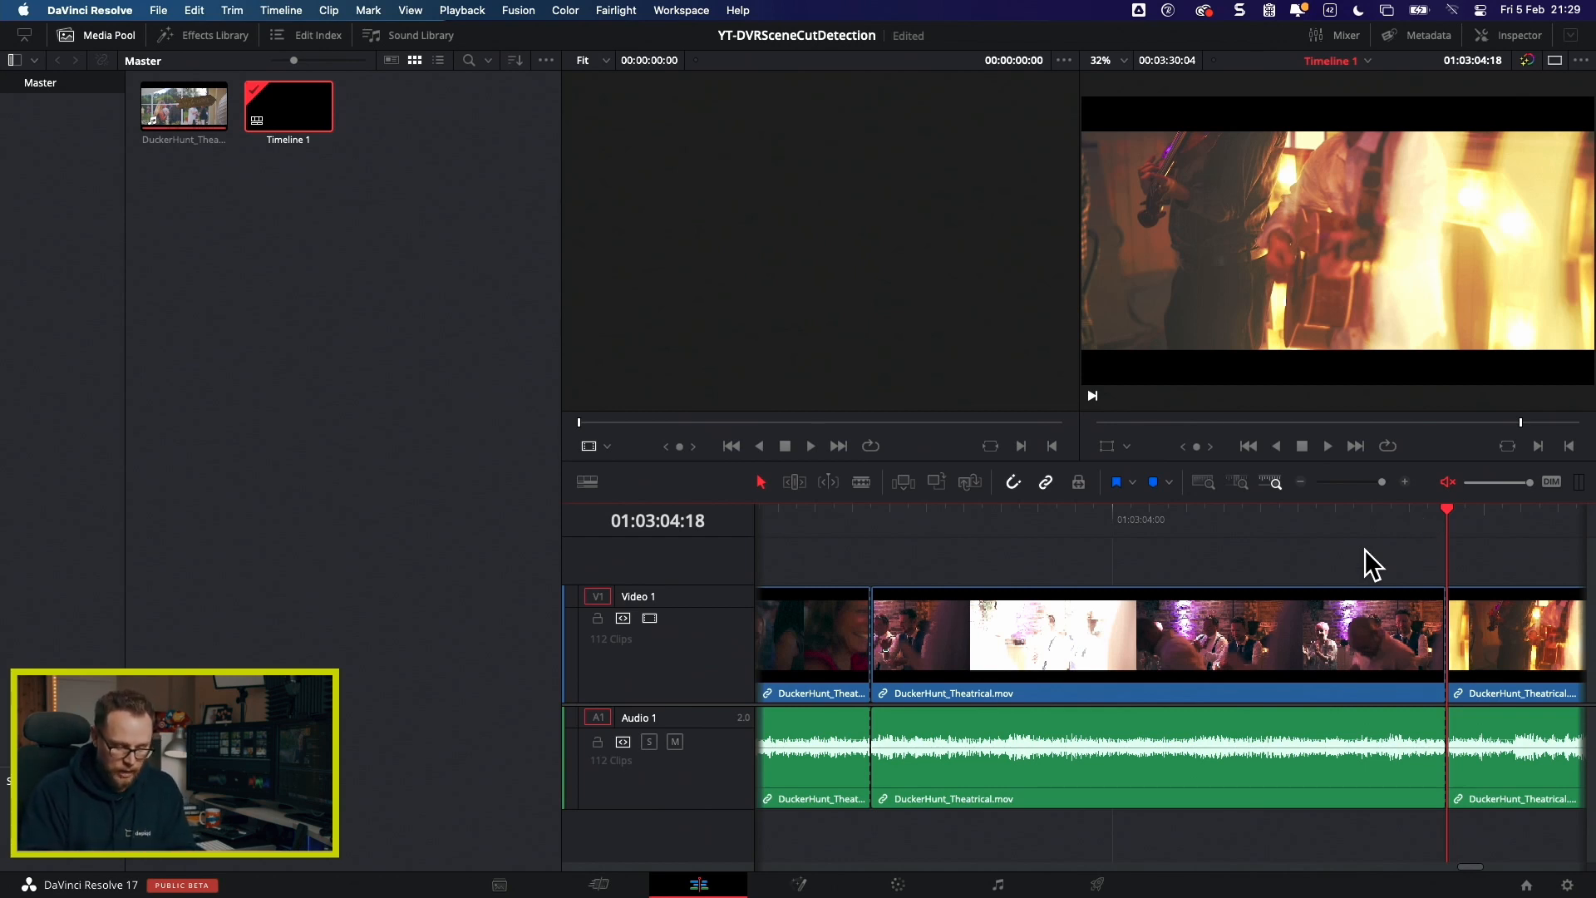
Step: Delete all clips from the timeline and add "Thor Arrives at the Battle of Wakanda in Avengers Infinity War (2018).mp4" to the media pool
key("super+a")
key("BackSpace")
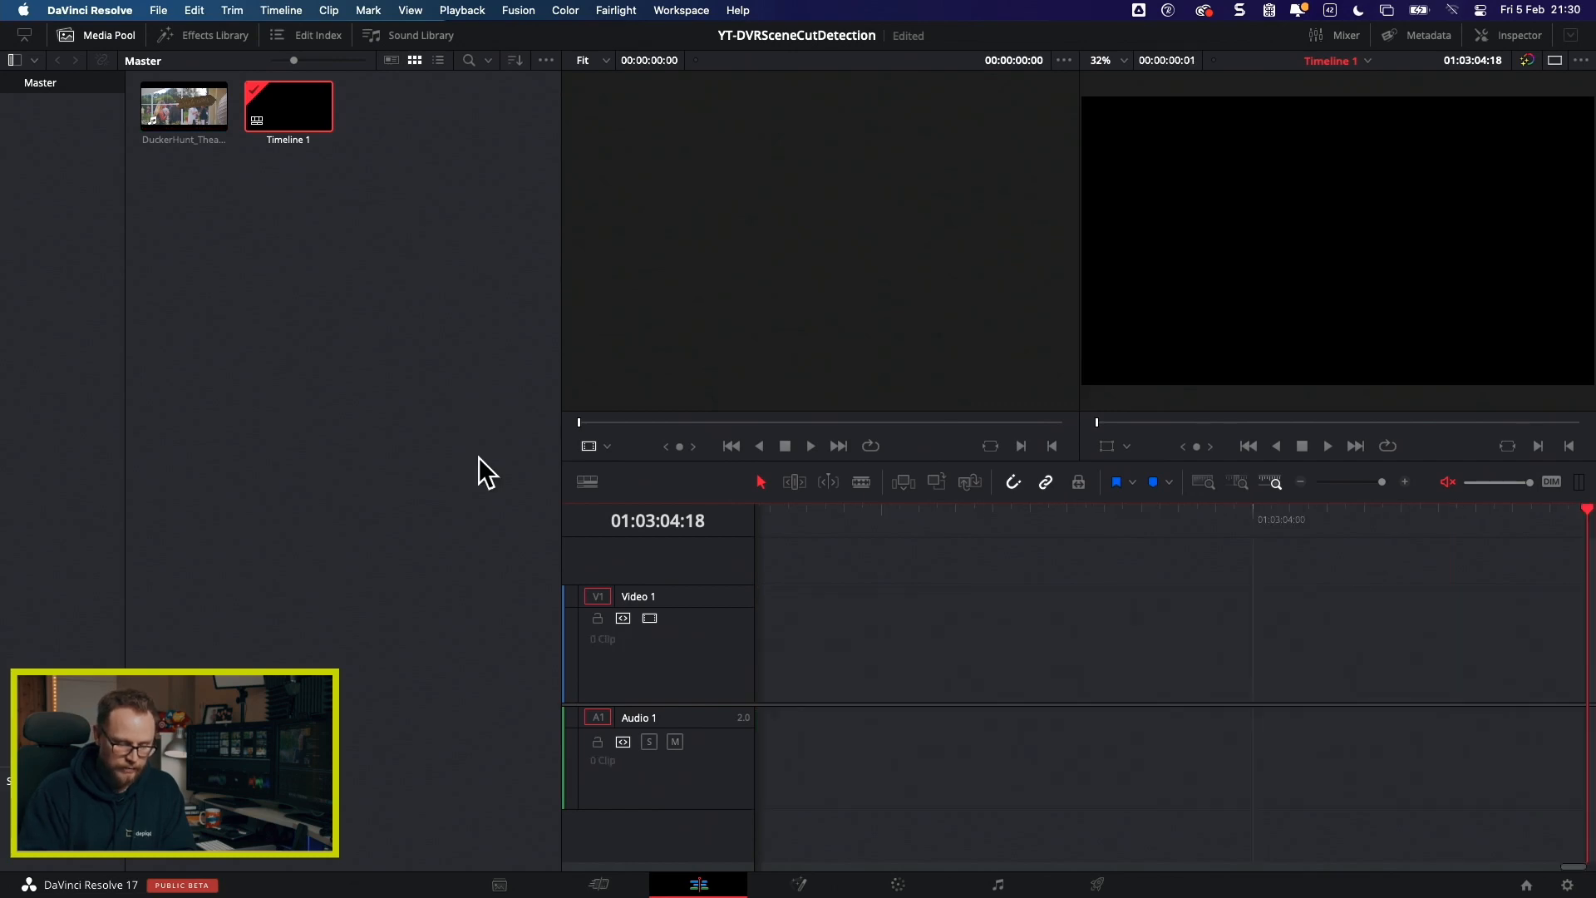
left_click(499, 883)
left_click_drag(386, 167, 650, 690)
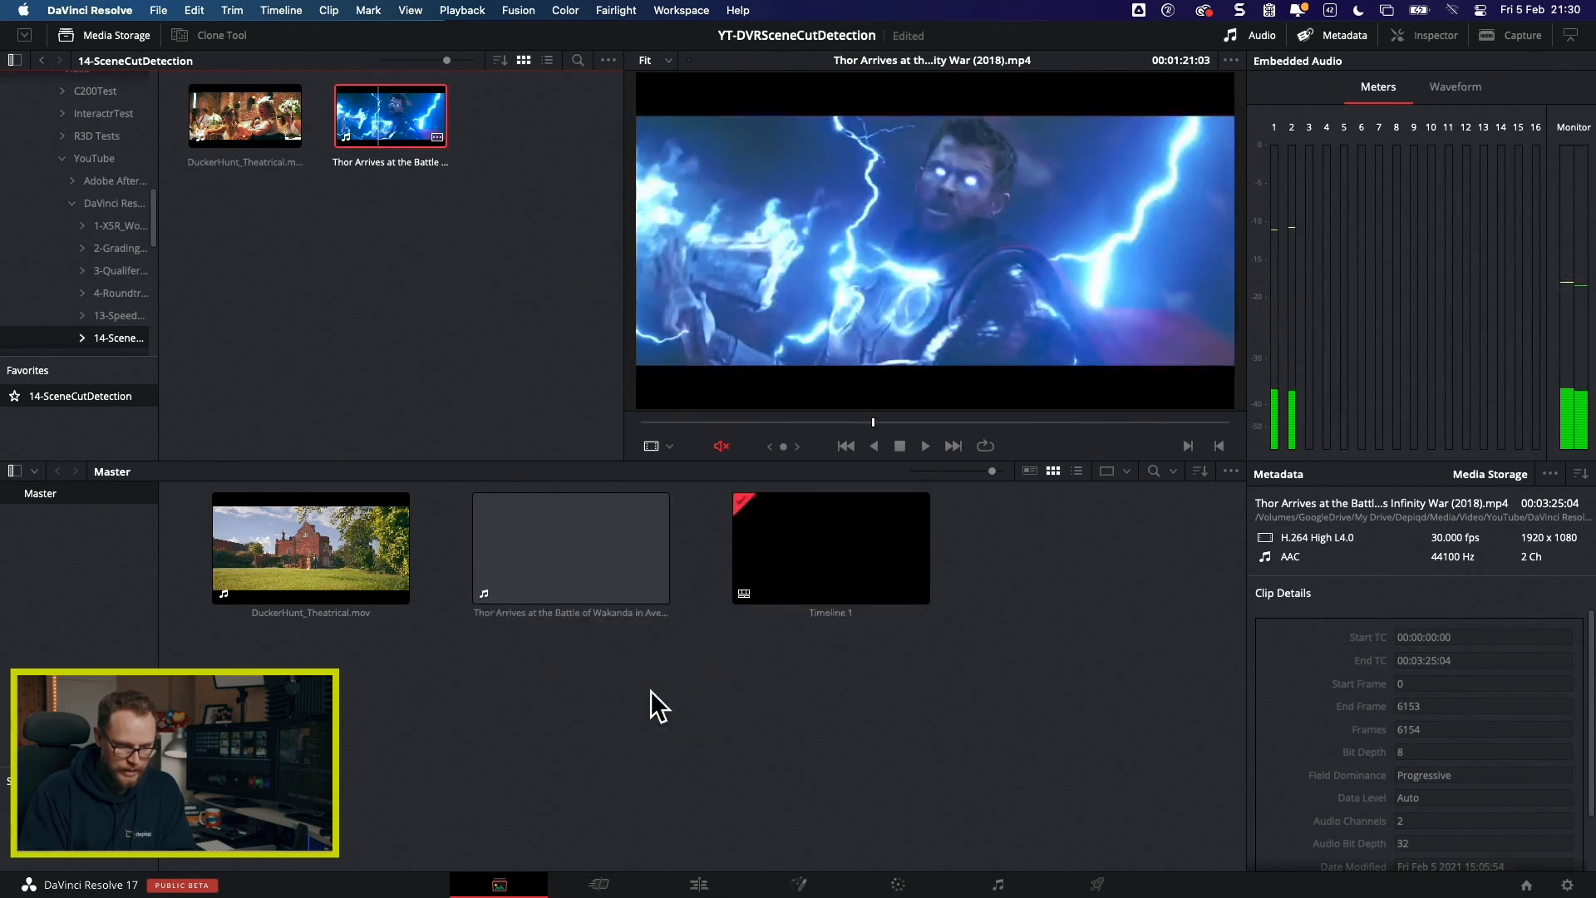
Step: Place the Thor clip at the very start of Timeline 1 on the Edit page
left_click(699, 883)
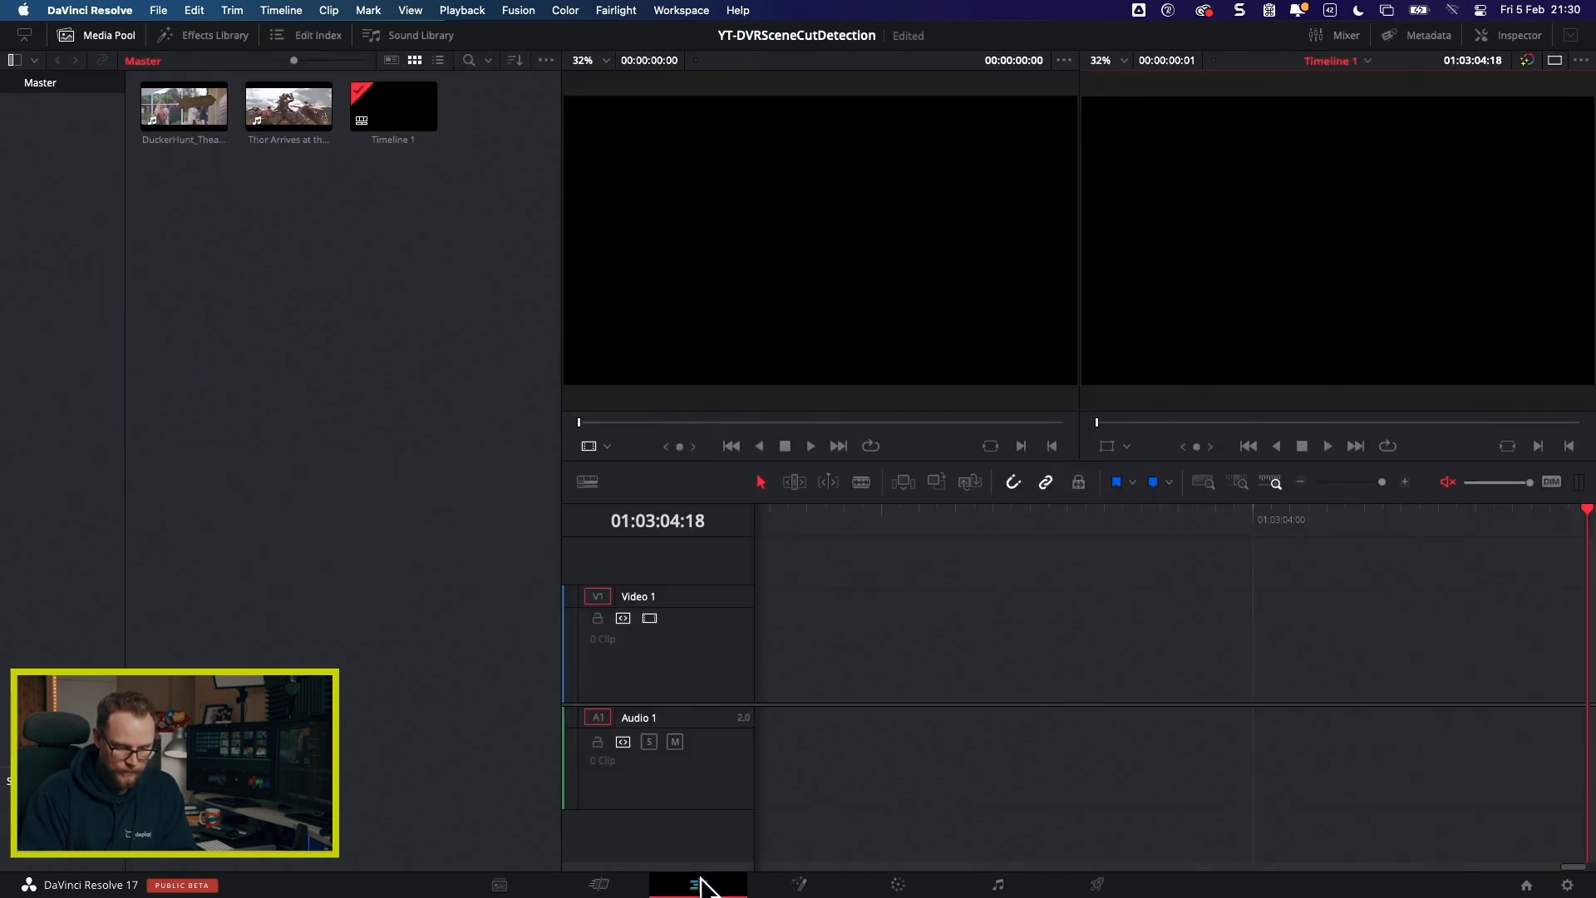
double_click(279, 119)
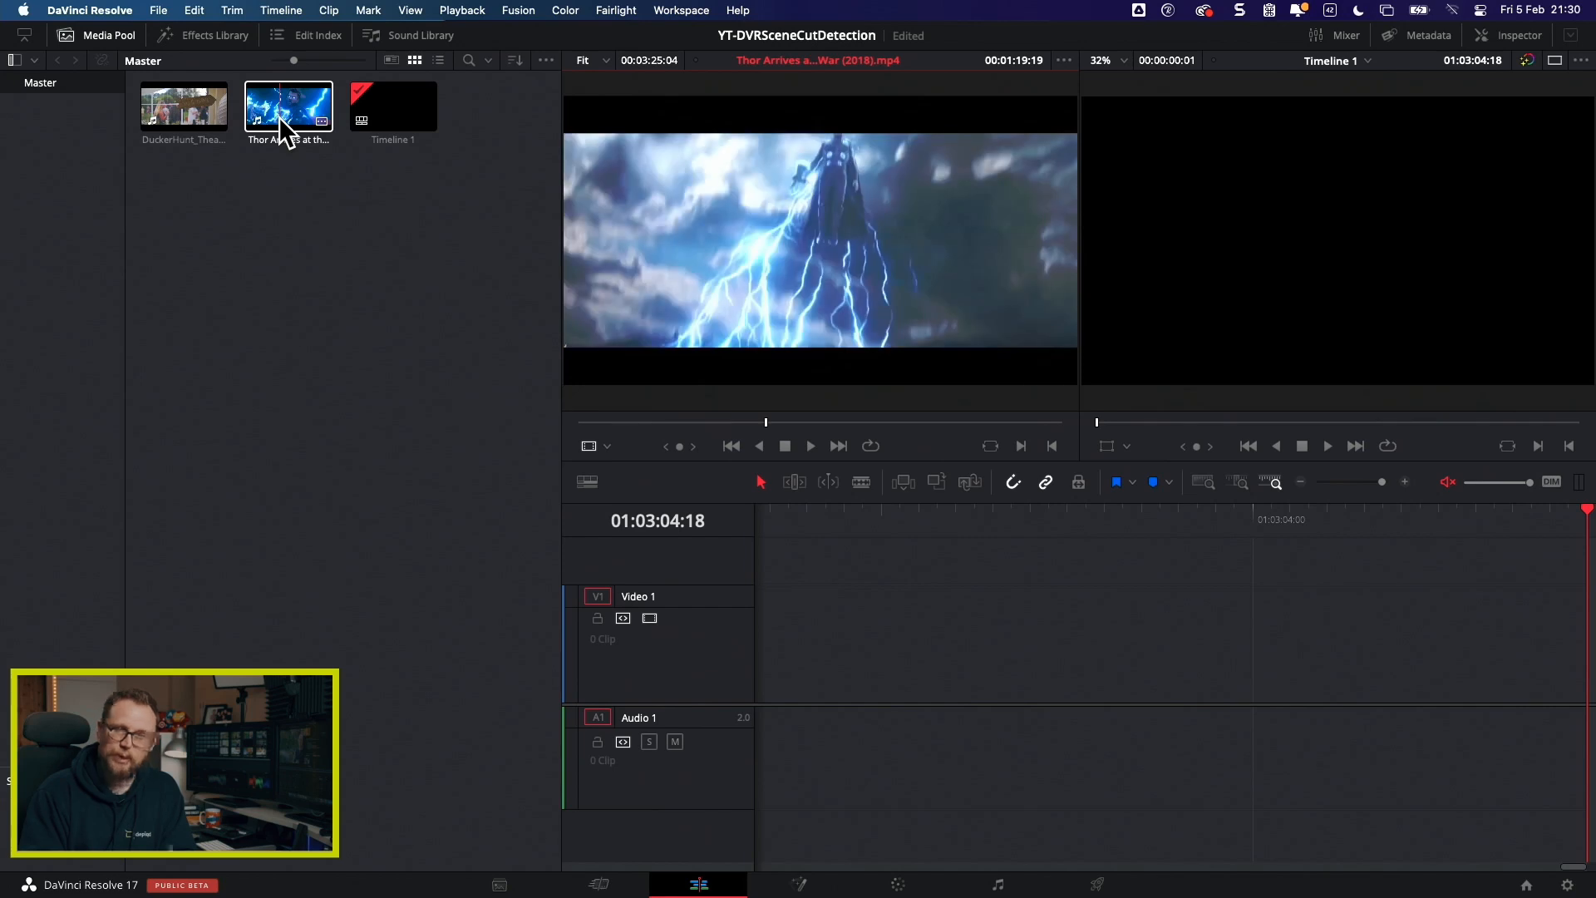
left_click_drag(278, 117, 765, 644)
key("shift+z")
left_click_drag(1193, 657, 802, 639)
left_click(841, 546)
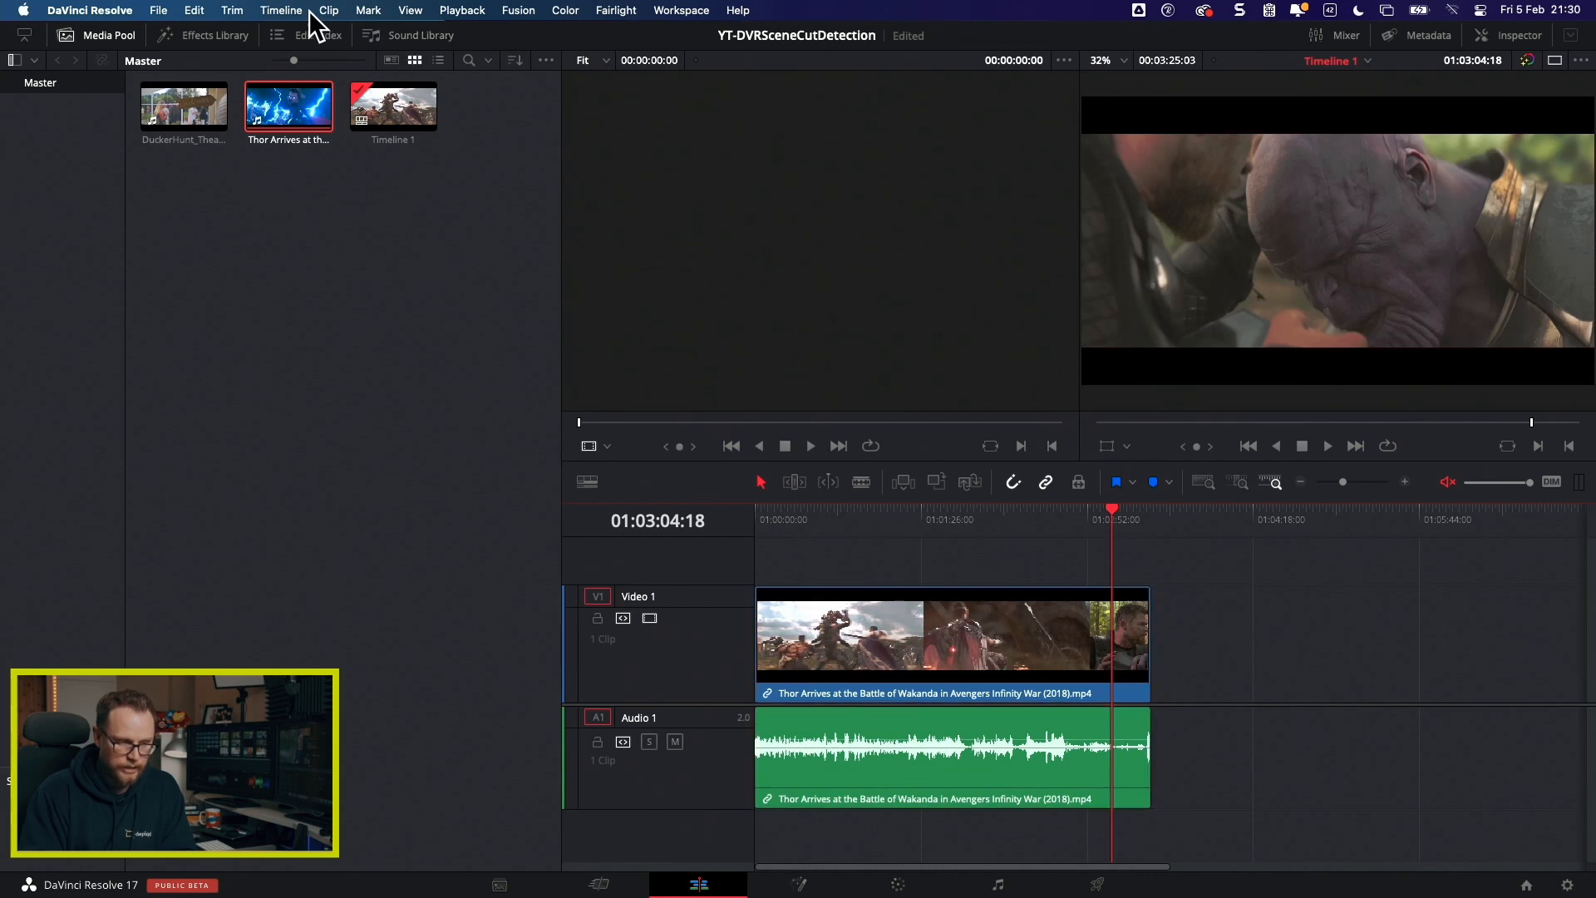
Step: Detect the scene cuts of the Thor clip in the timeline
left_click(279, 10)
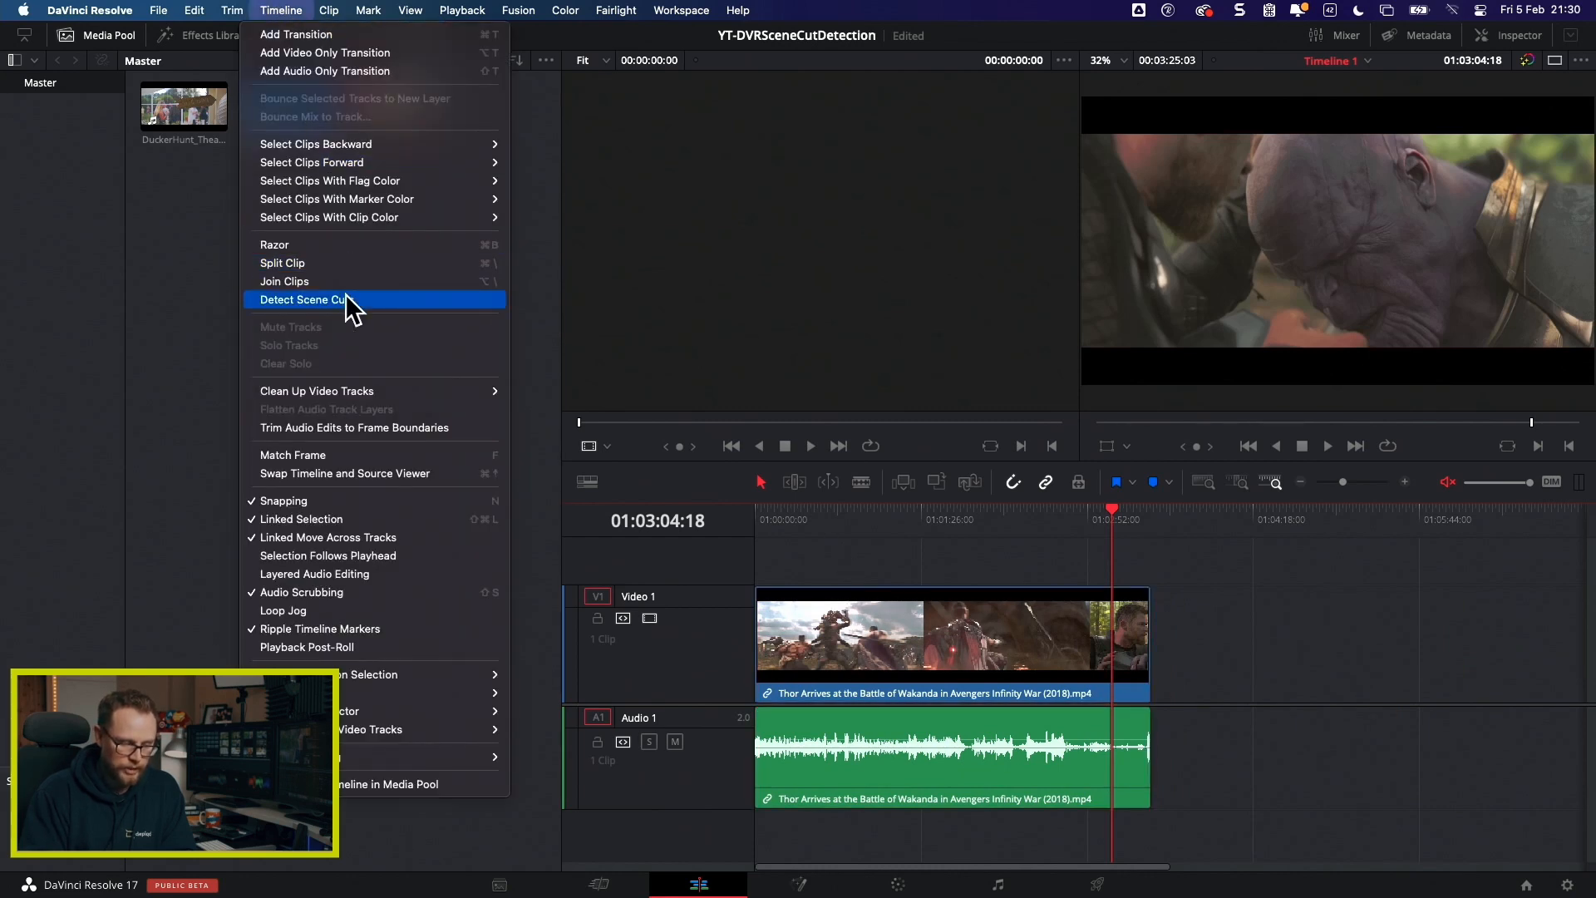
left_click(391, 299)
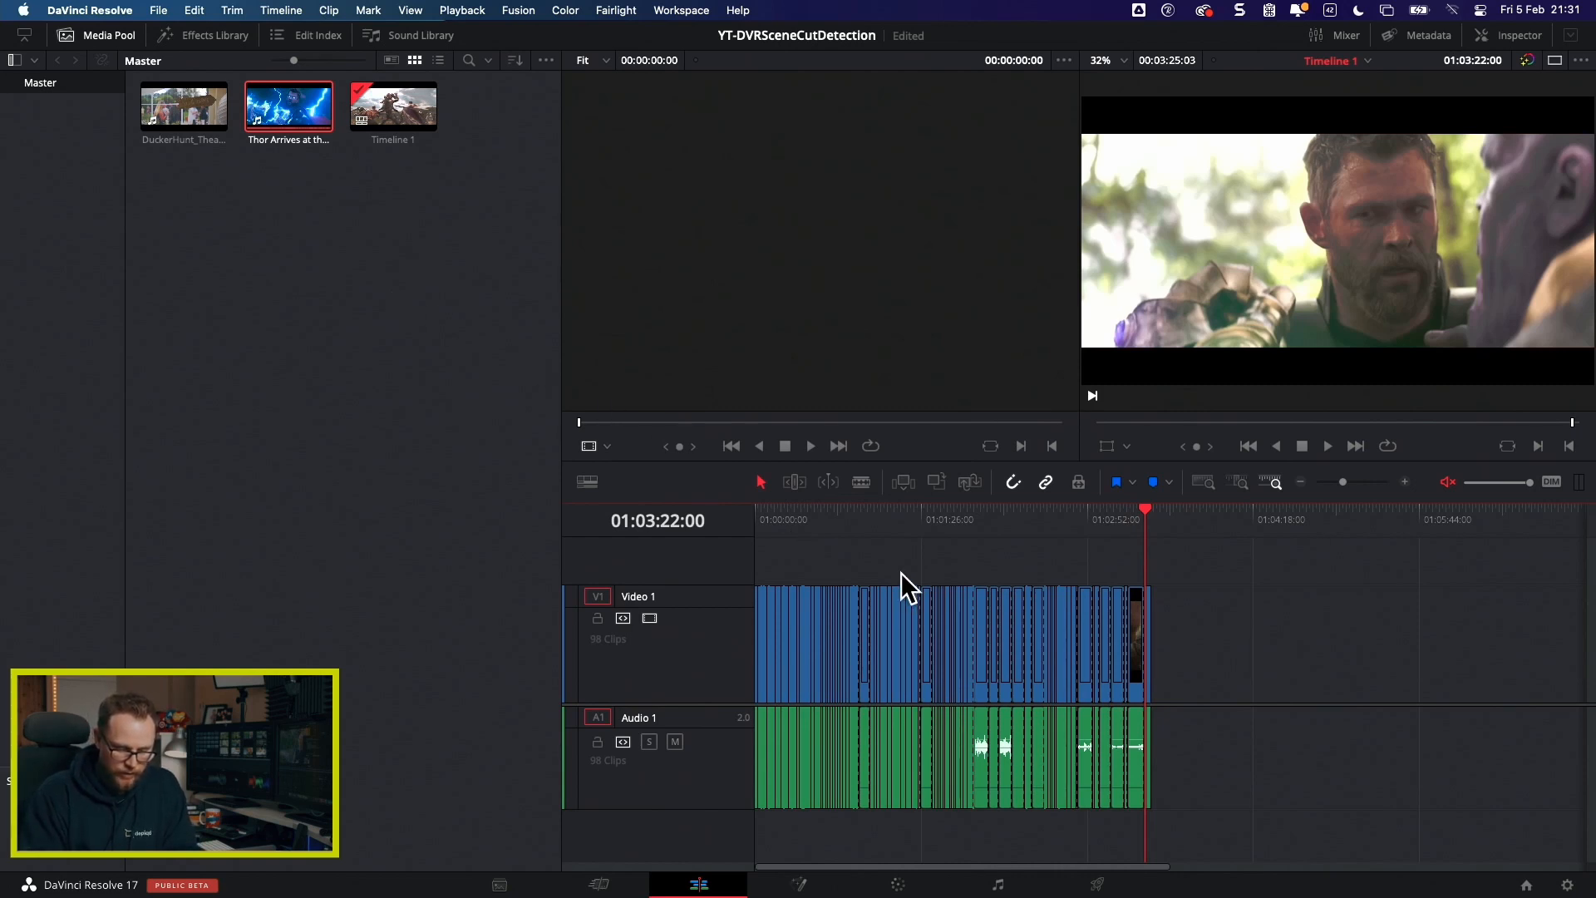
scroll(900, 572, "up", 5)
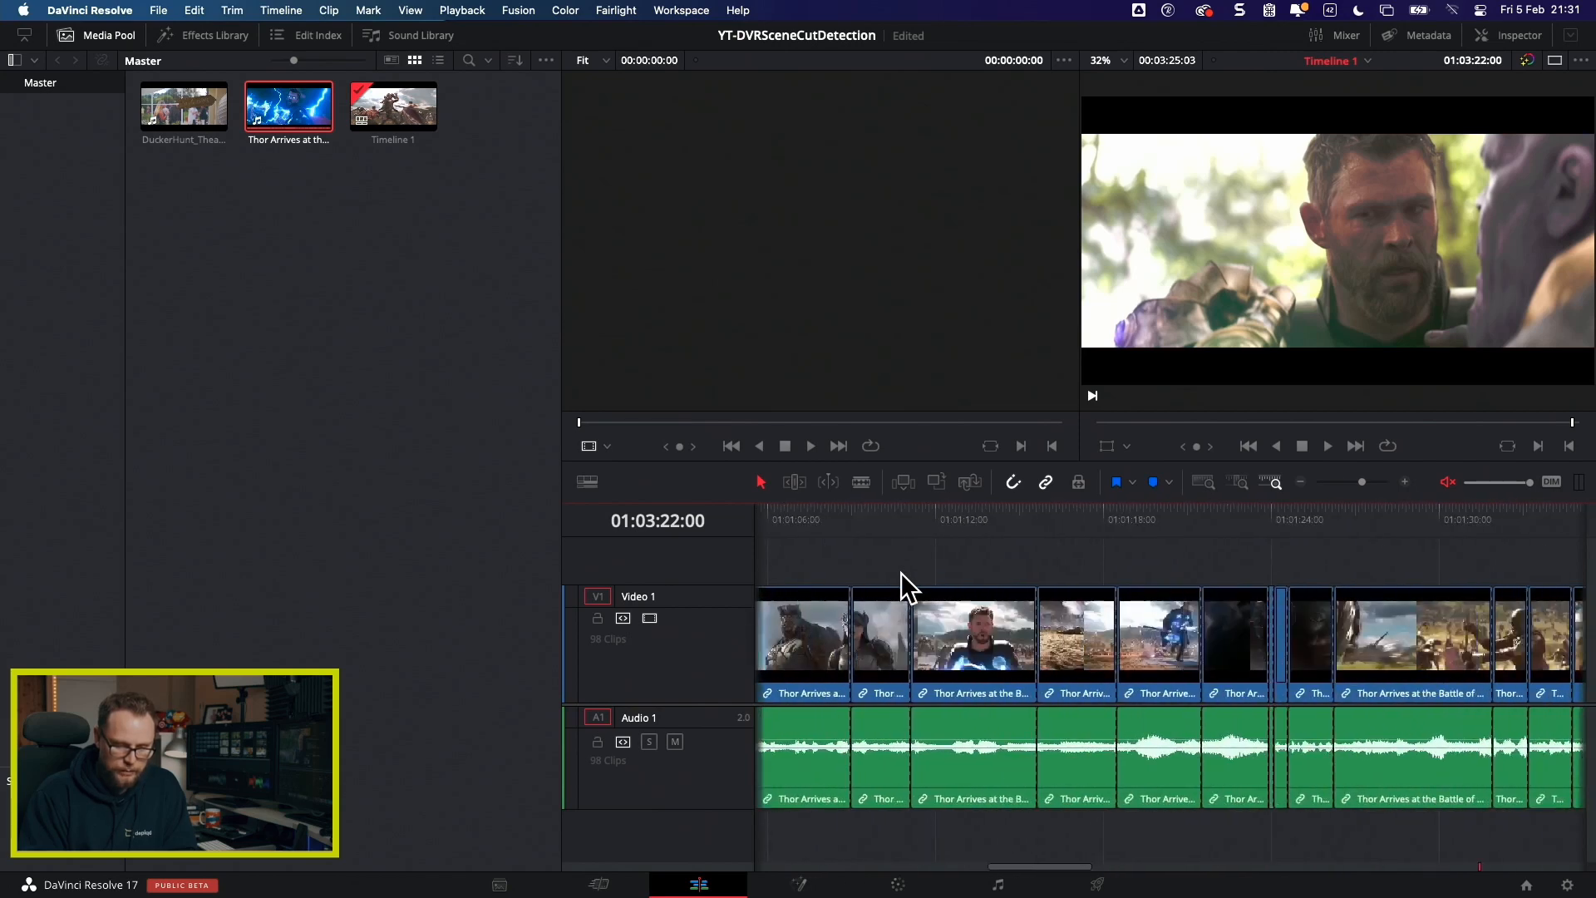
scroll(901, 572, "left", 10)
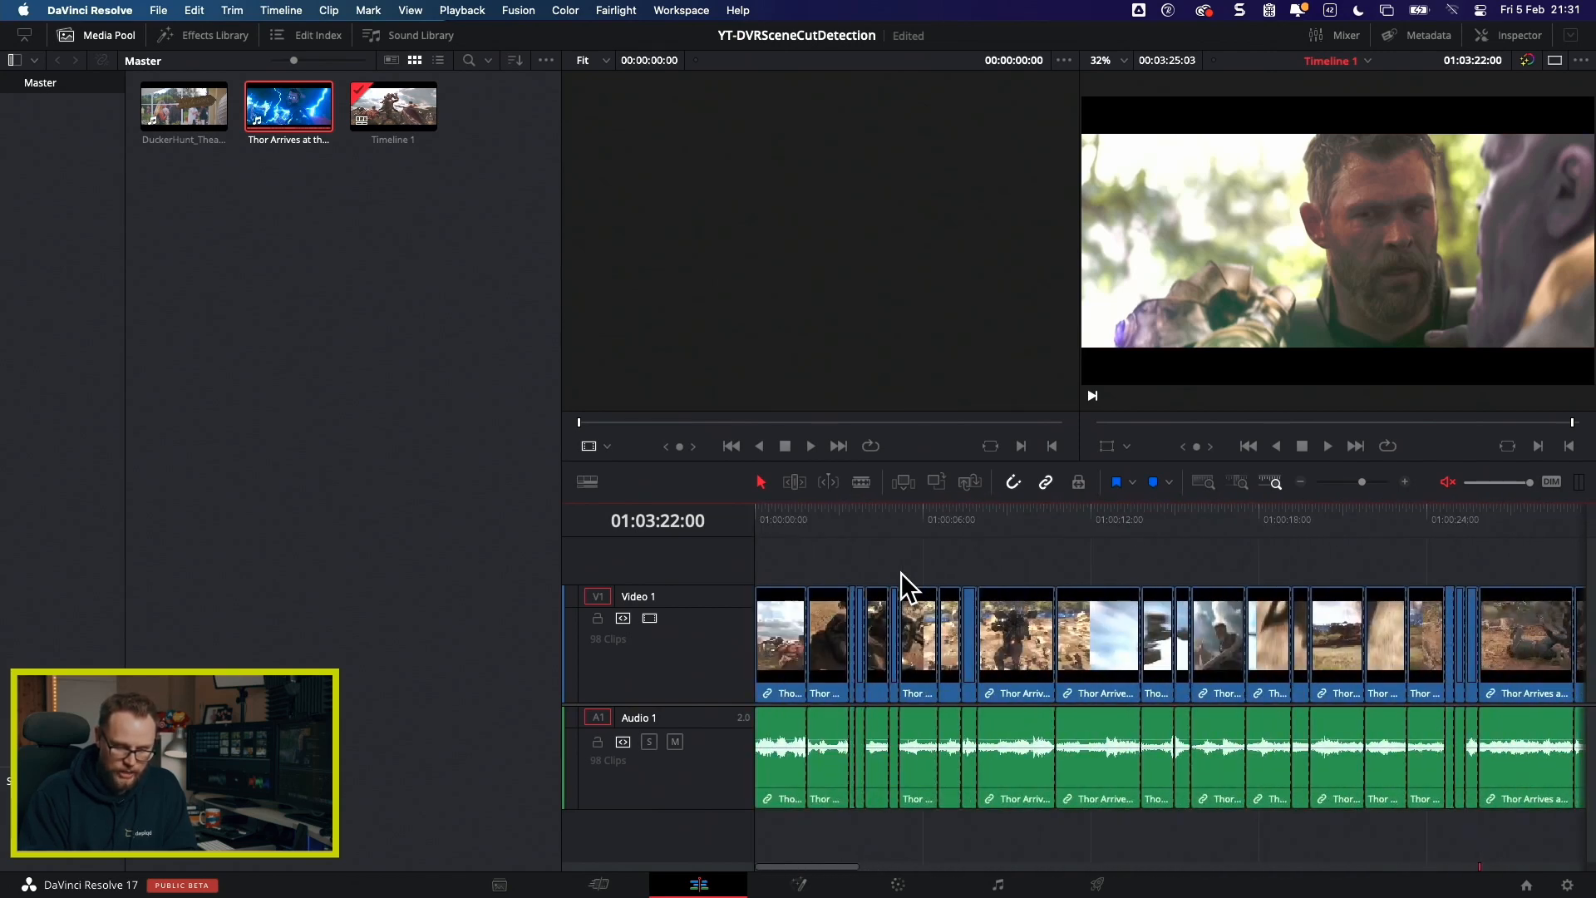
Step: Check the detected cuts frame by frame from the start of the timeline and join the clips at the false cut at 01:00:03:10
scroll(811, 535, "up", 4)
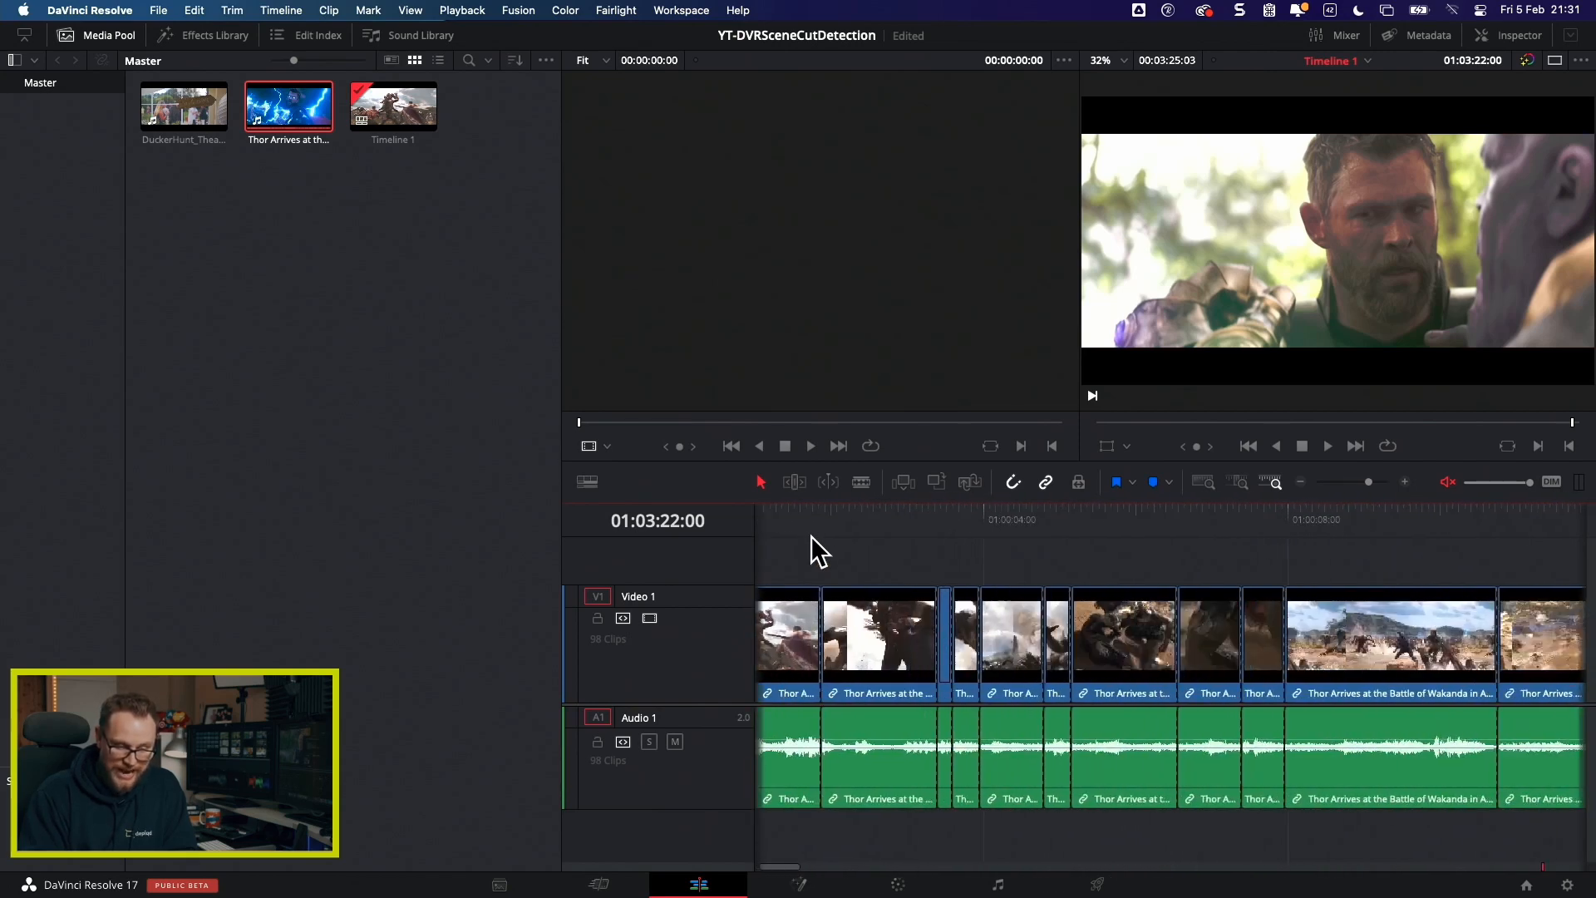
left_click_drag(787, 527, 742, 521)
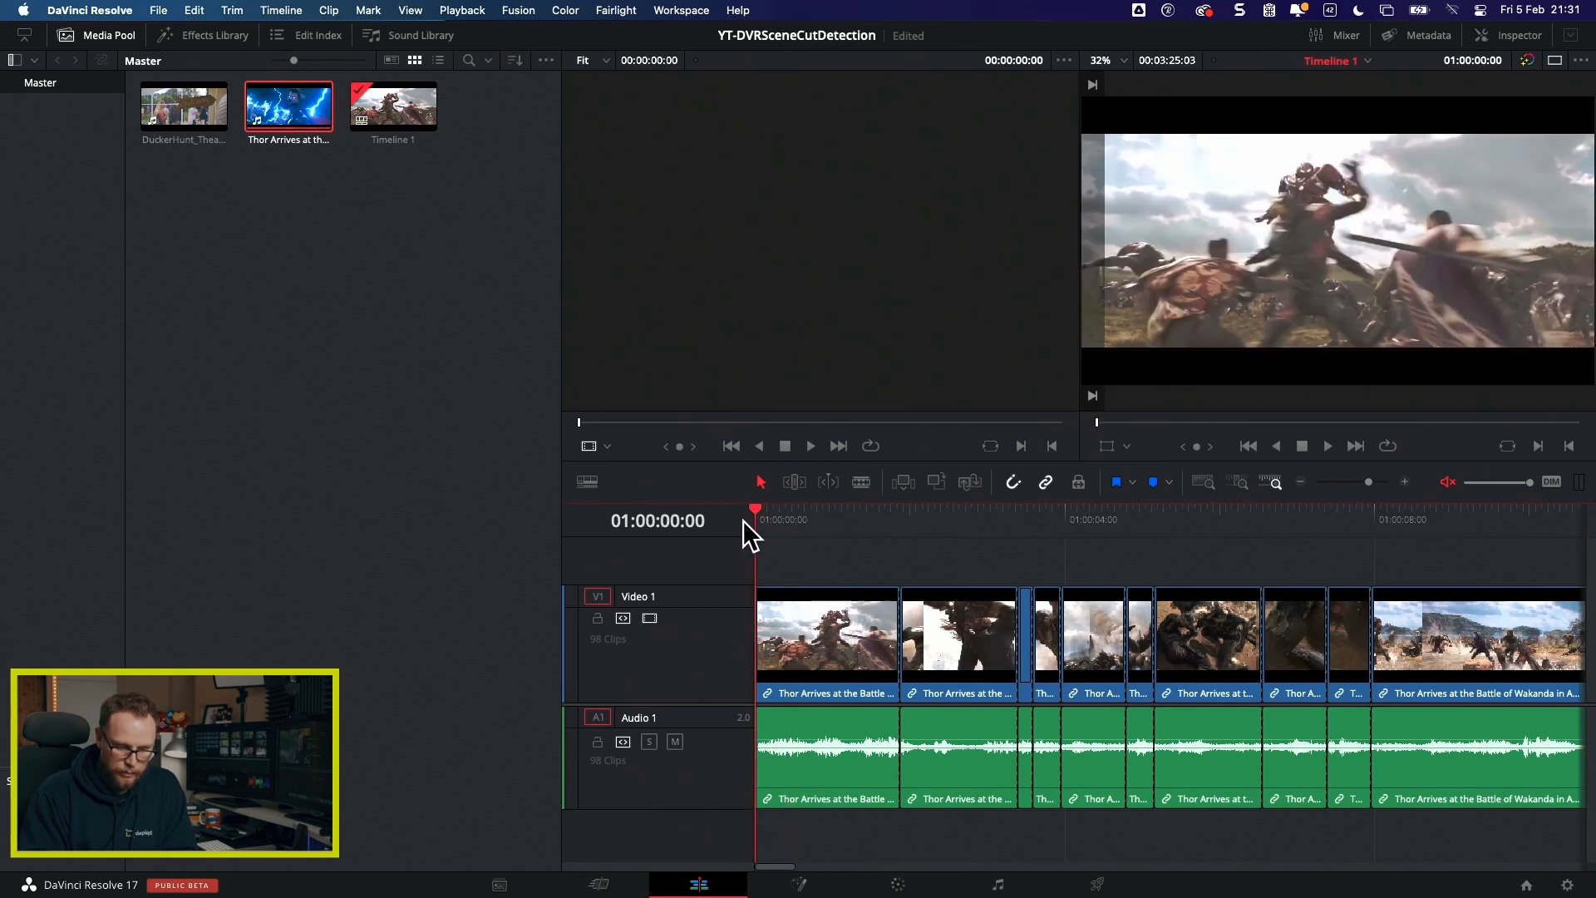
key("Down")
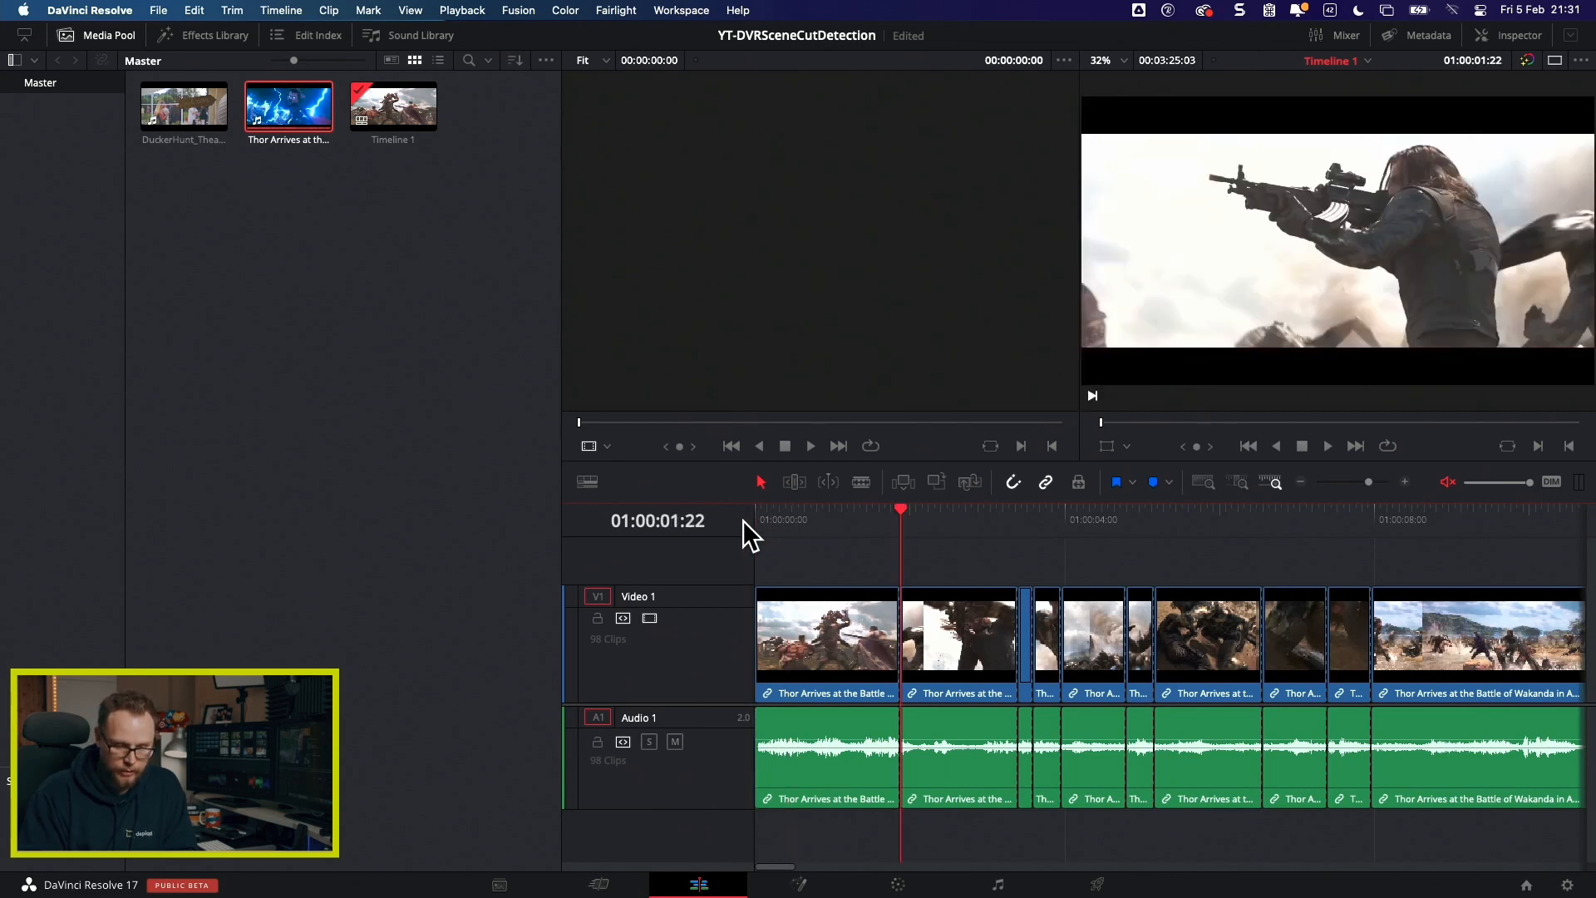
key("Left")
key("Right")
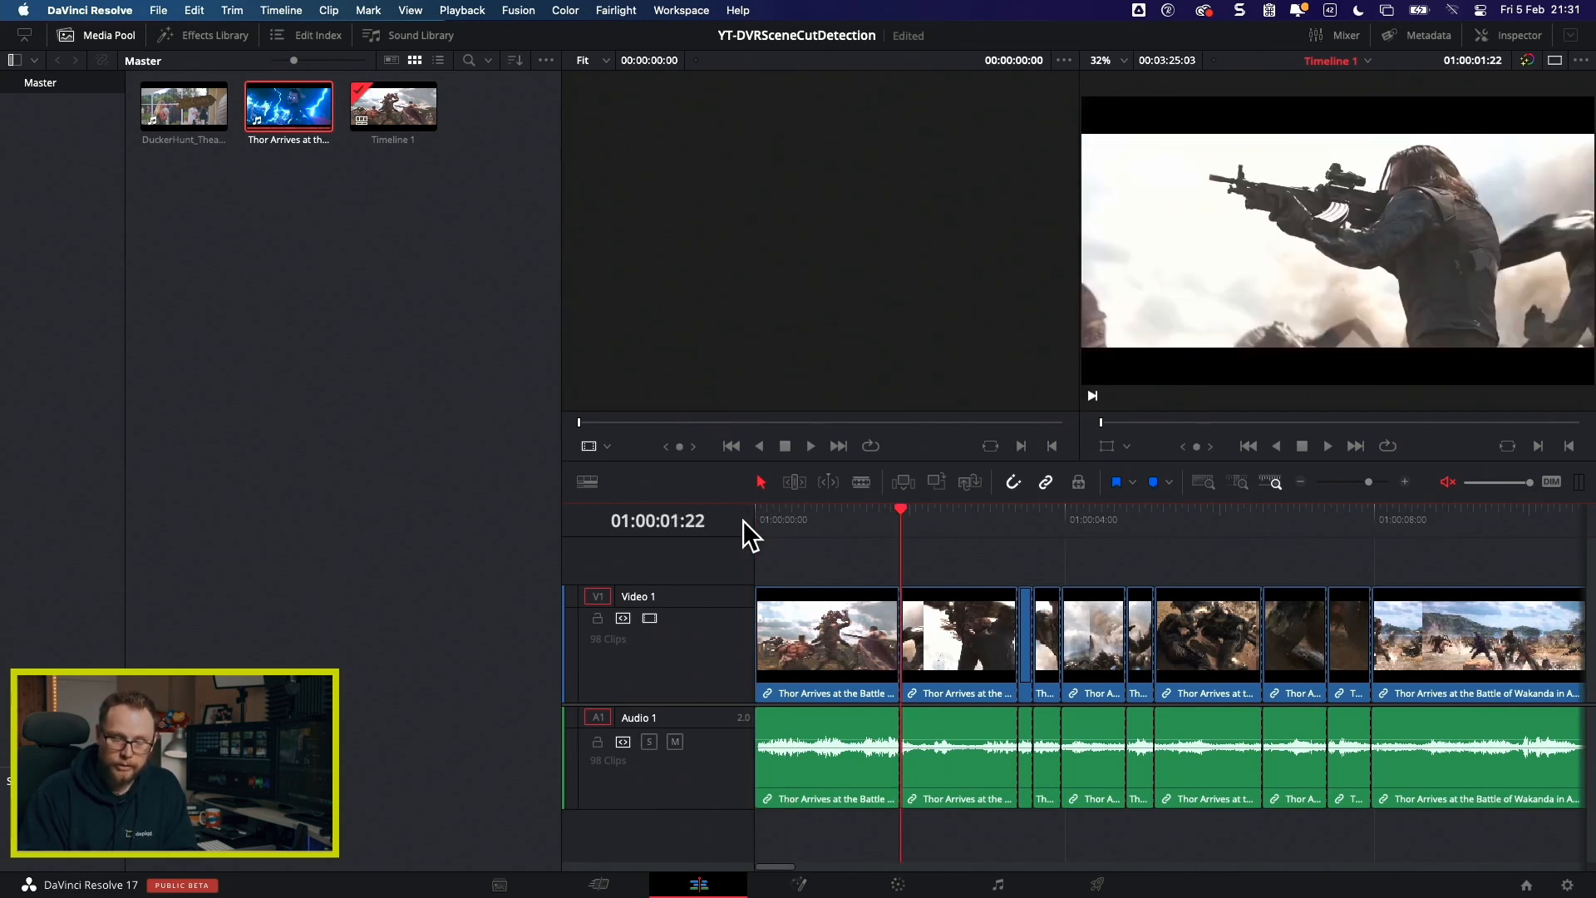
key("Down")
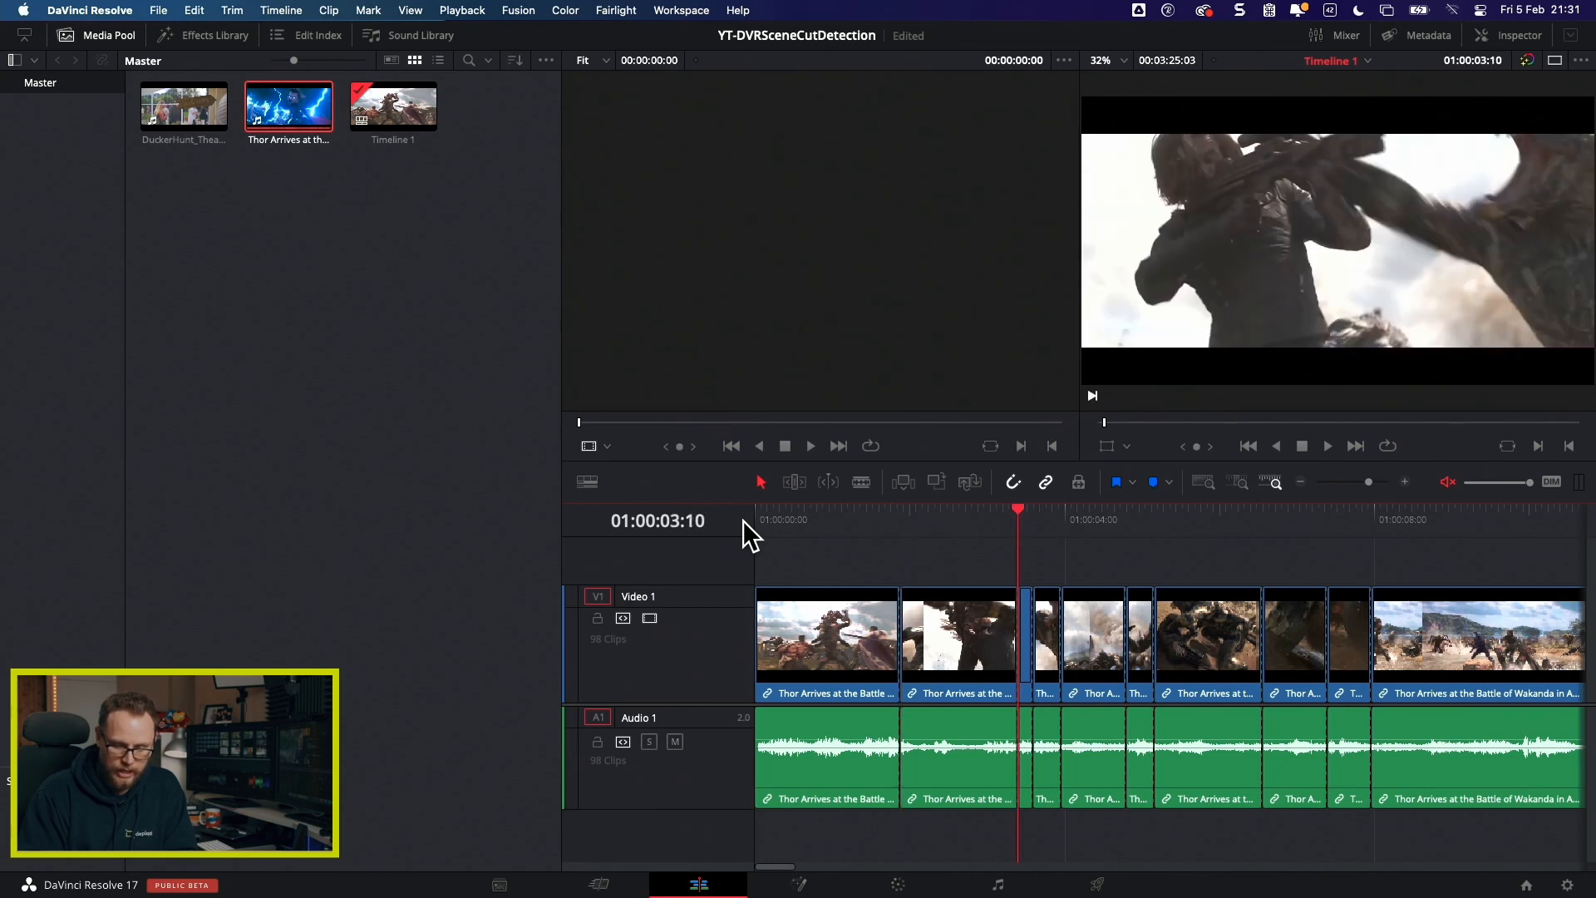
key("Left")
key("Right")
key("Left")
key("Right")
key("Left")
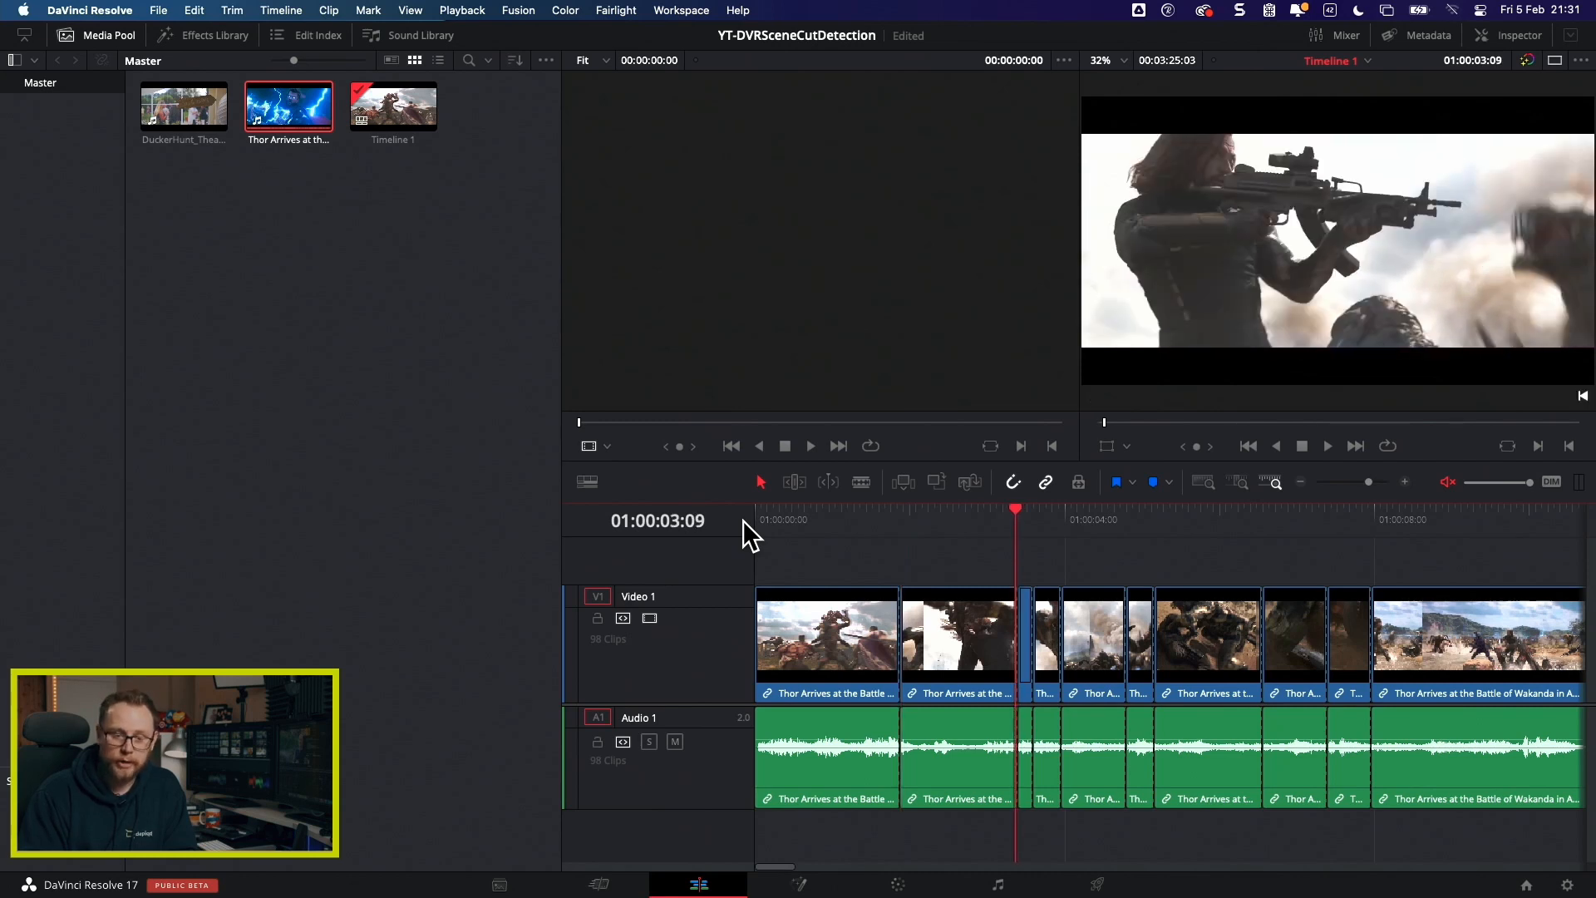
key("Right")
key("Delete")
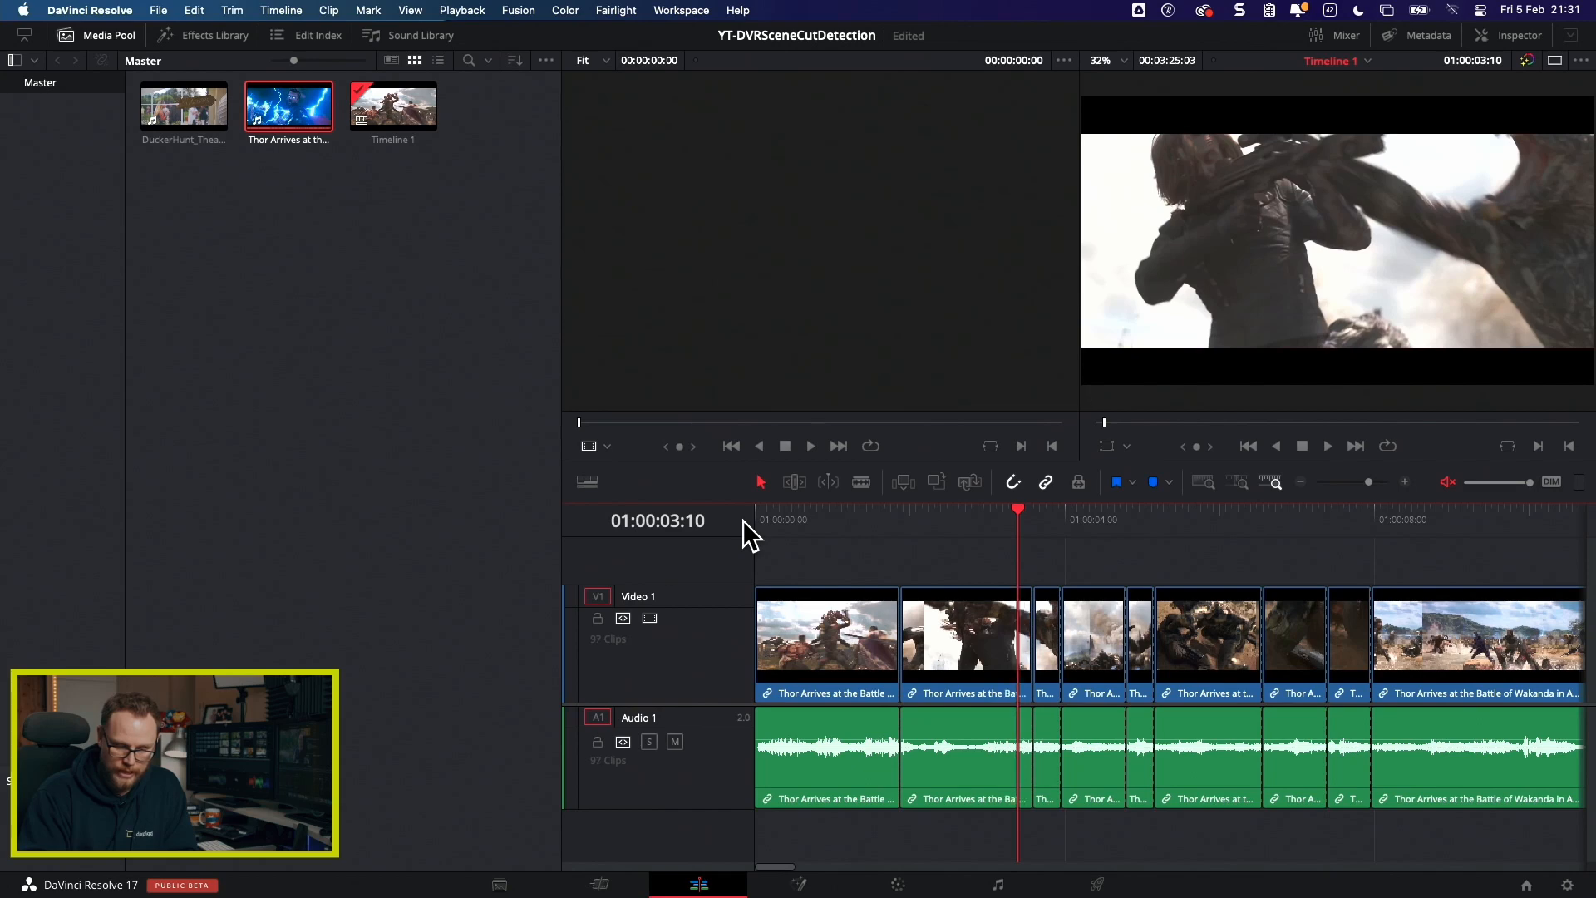
Step: Compare the frames around the cut at 01:00:03:15 and join the two clips there into one shot
key("Right")
key("Right")
key("Right")
key("Right")
key("Right")
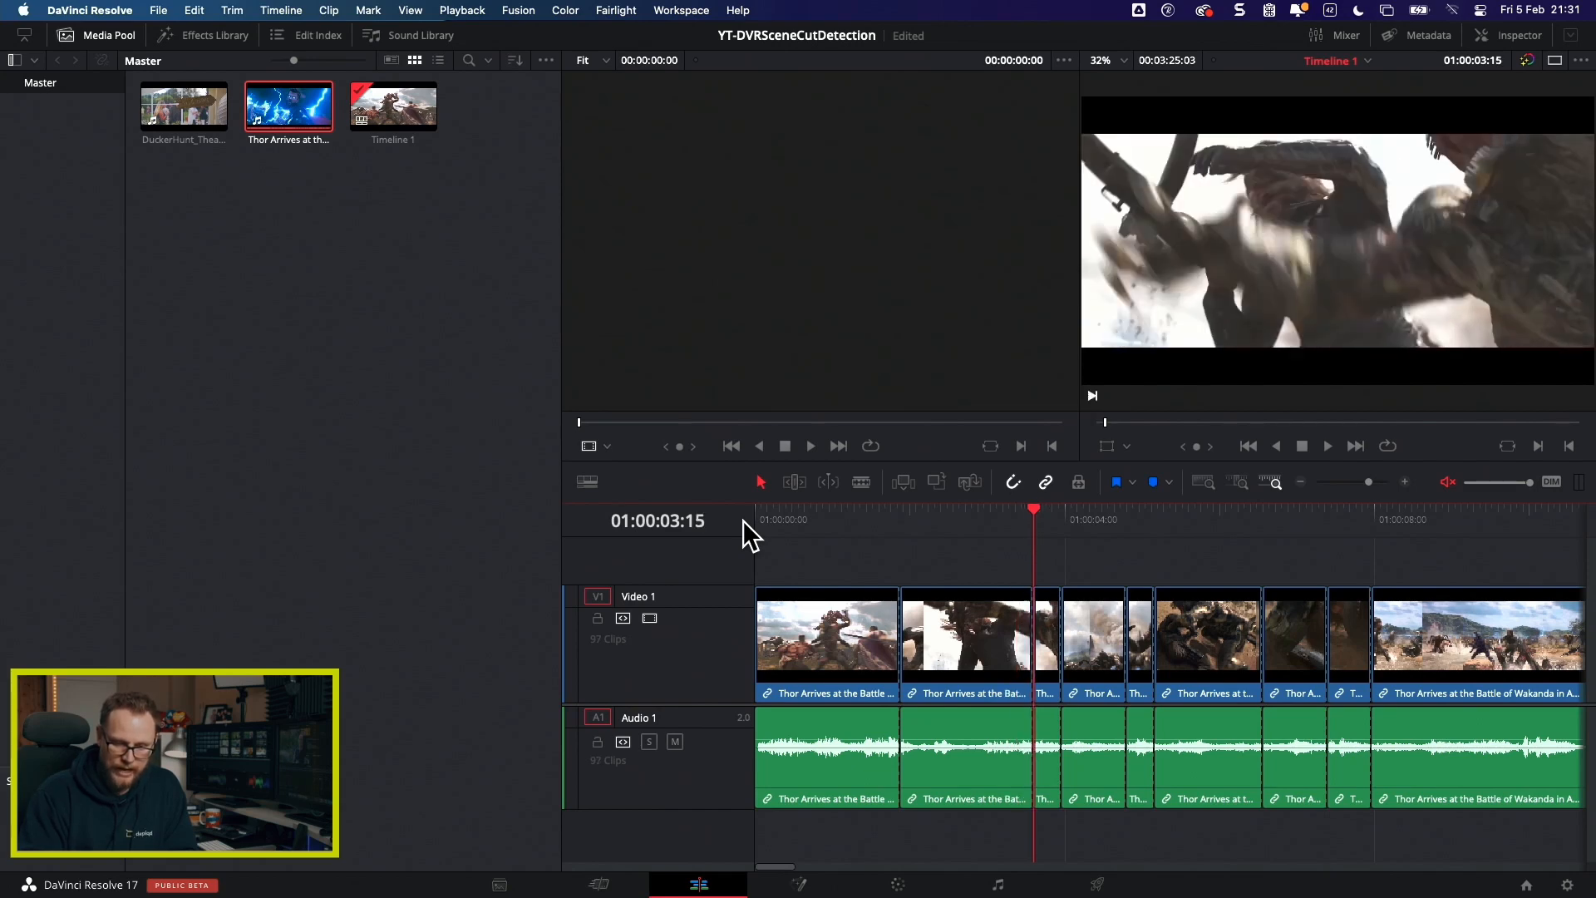
key("Left")
key("Right")
key("Left")
key("Right")
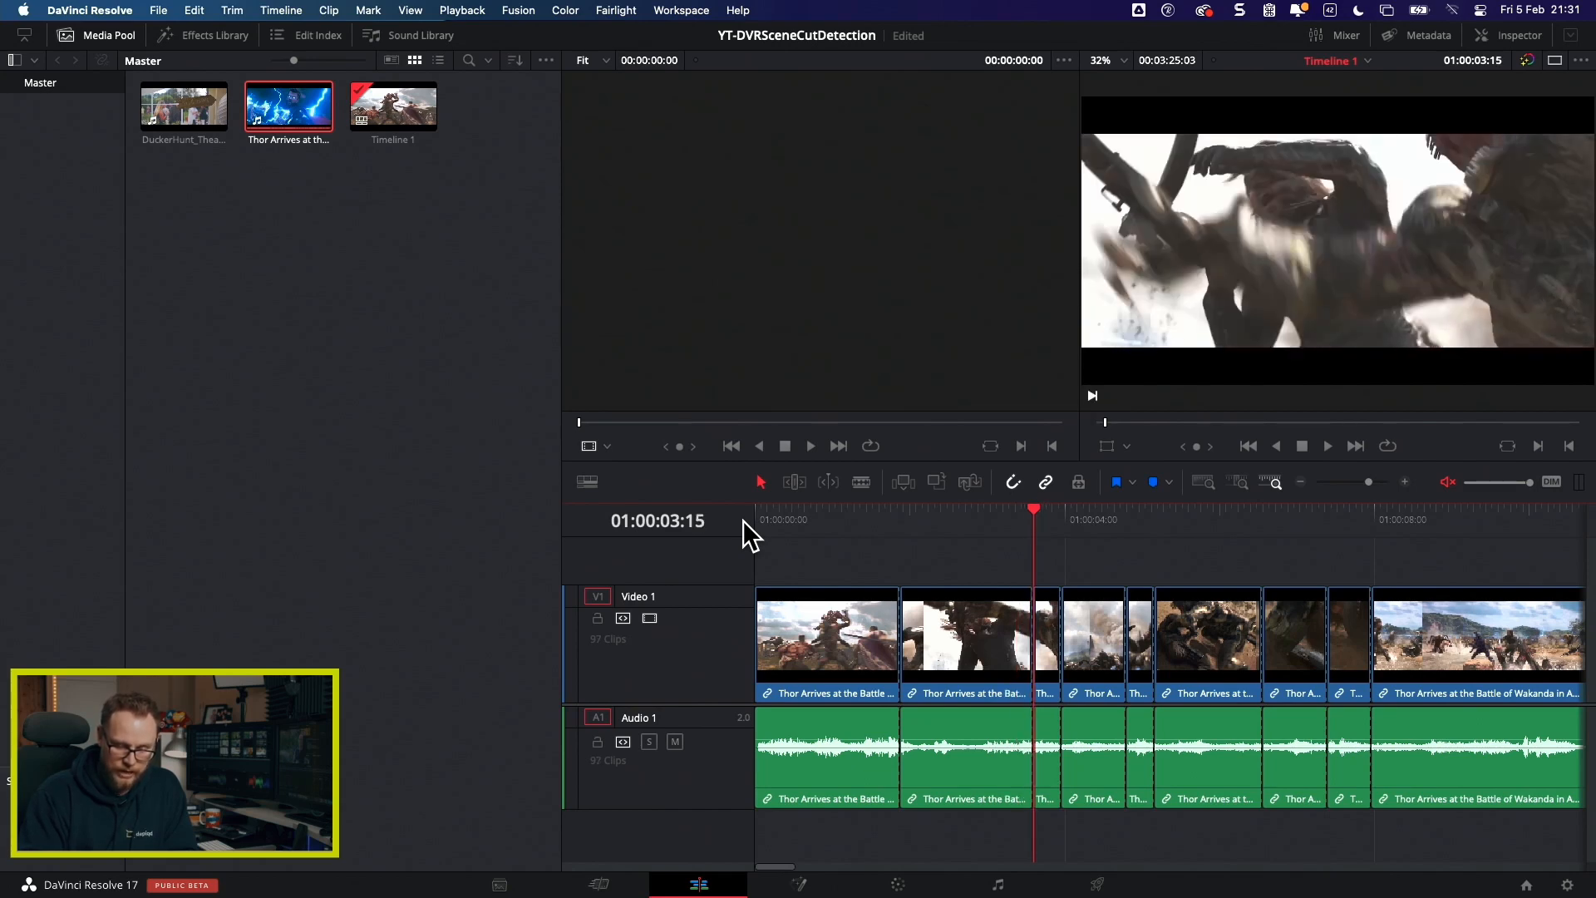
key("Right")
key("Right")
key("Right")
key("Right")
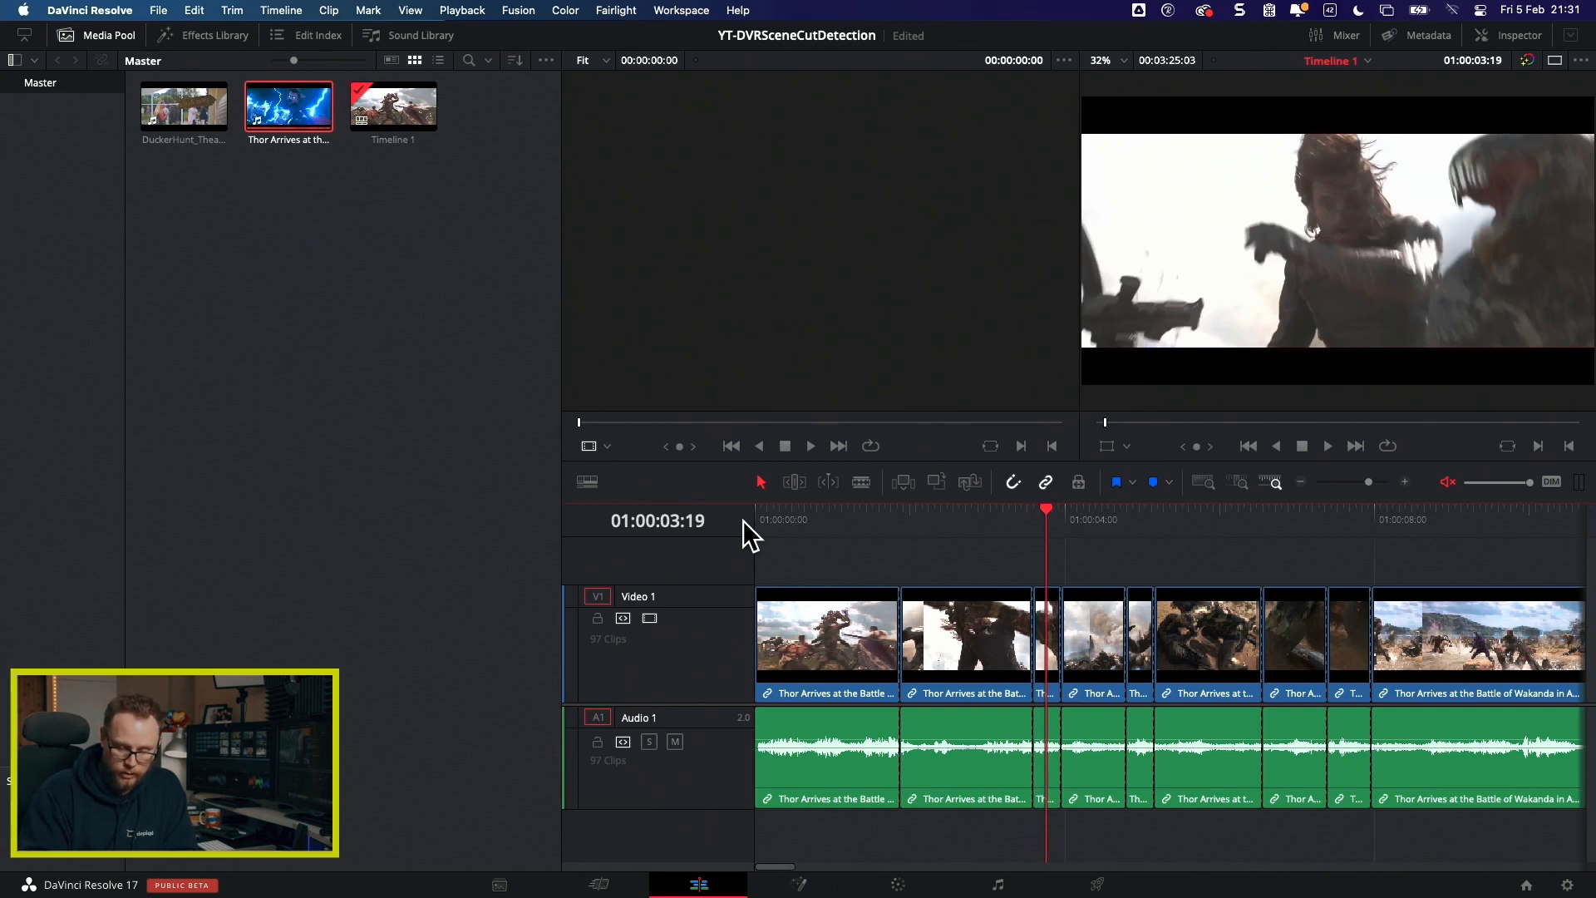
key("alt+backslash")
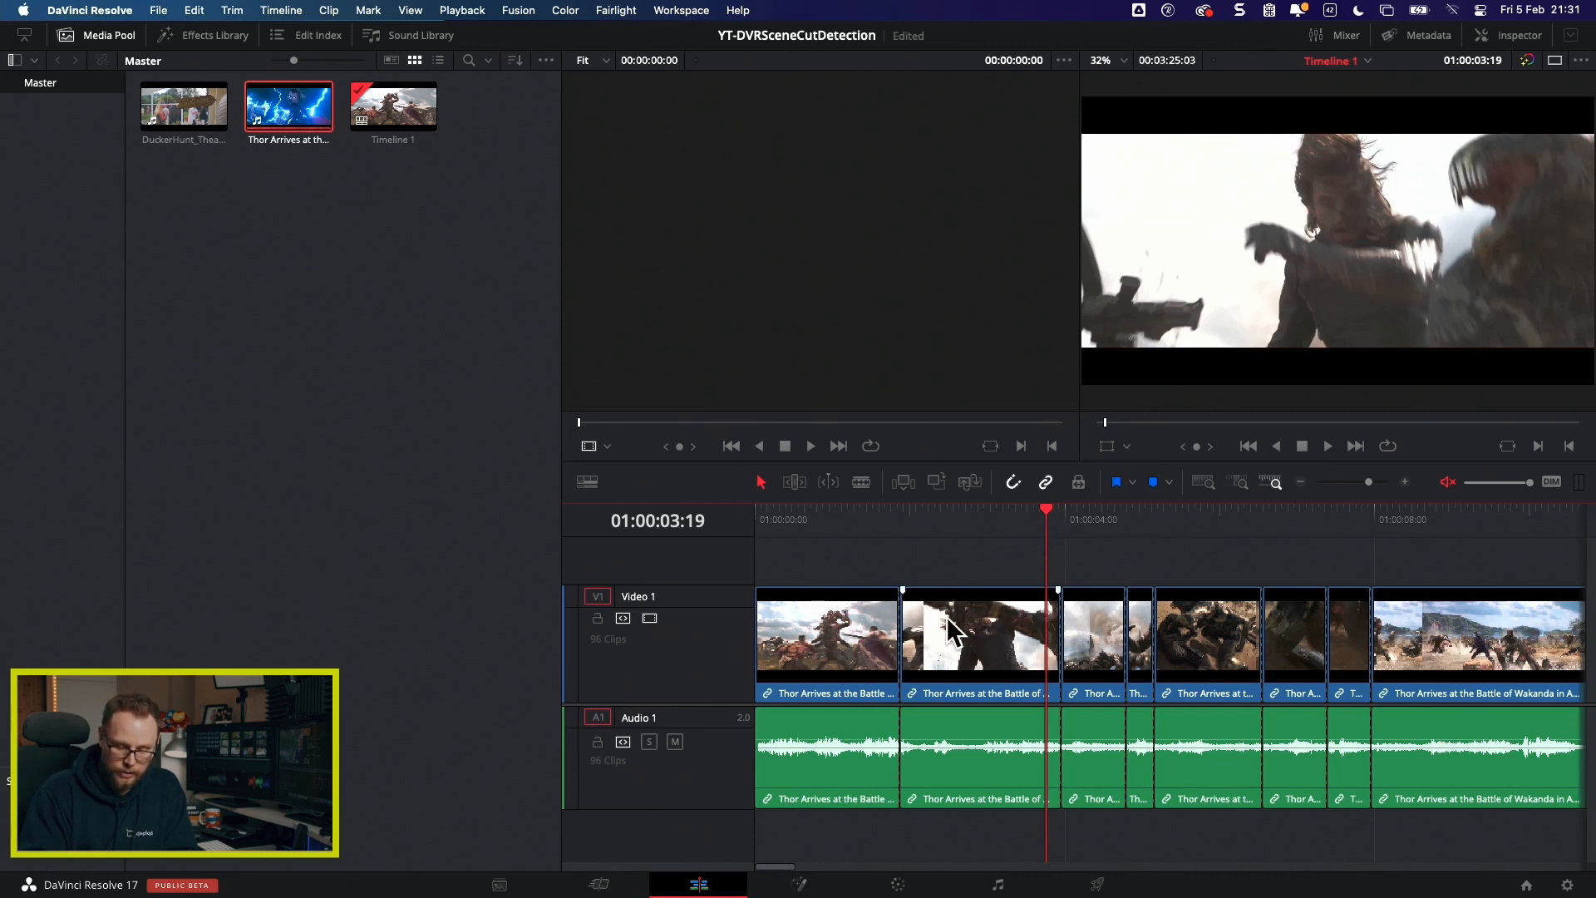
Step: Try joining the clips across the cuts at 01:00:01:22 and 01:00:03:24, and undo each join
key("super+z")
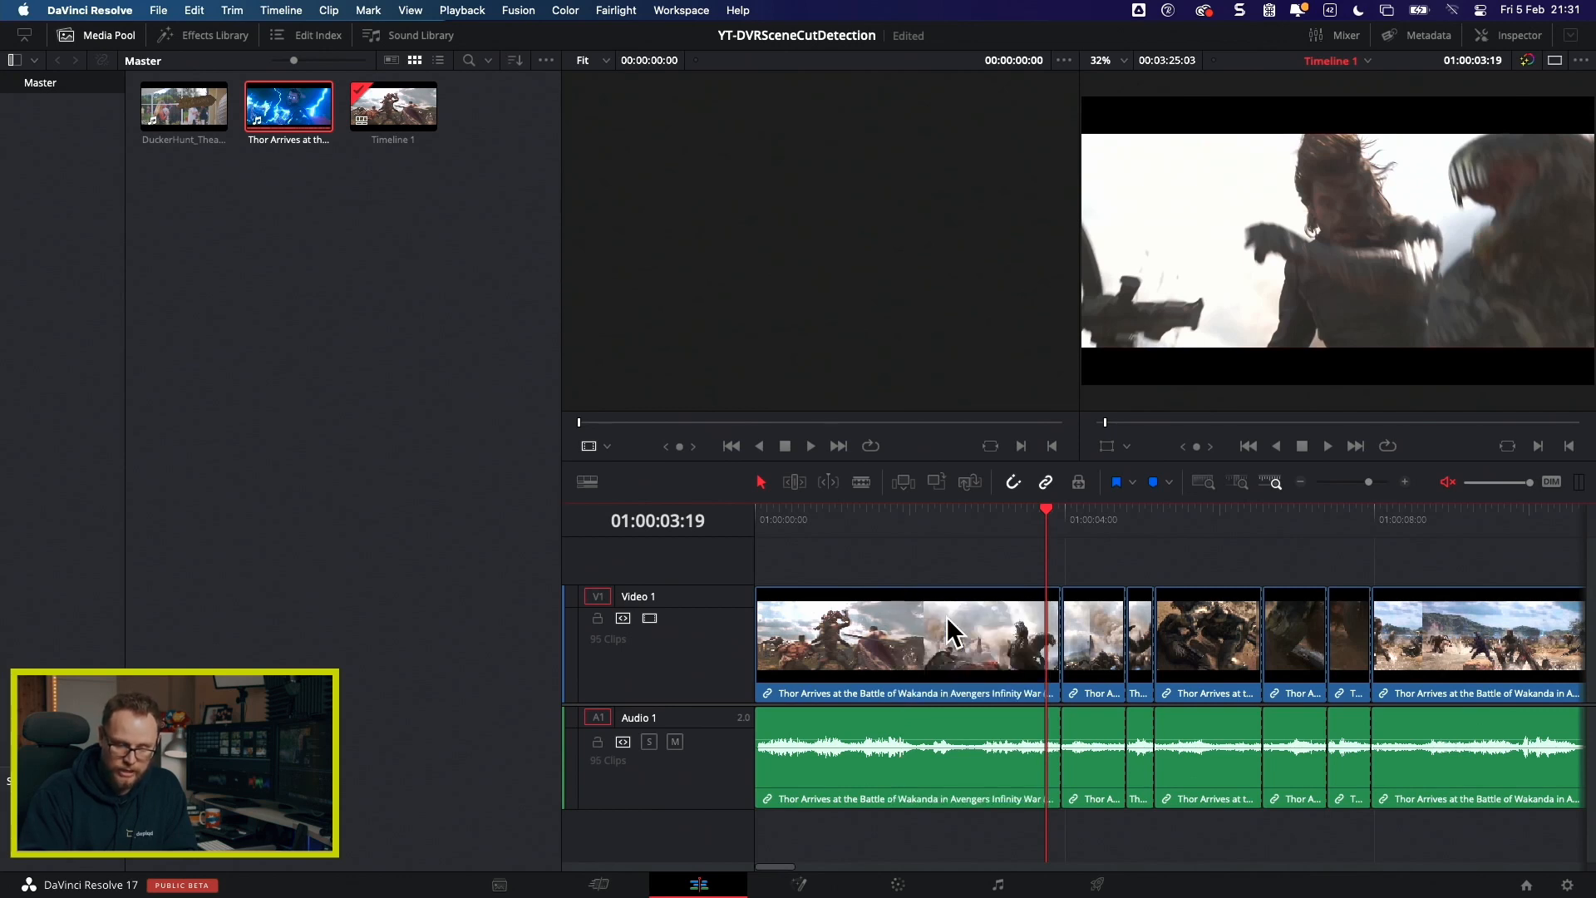
key("super+shift+z")
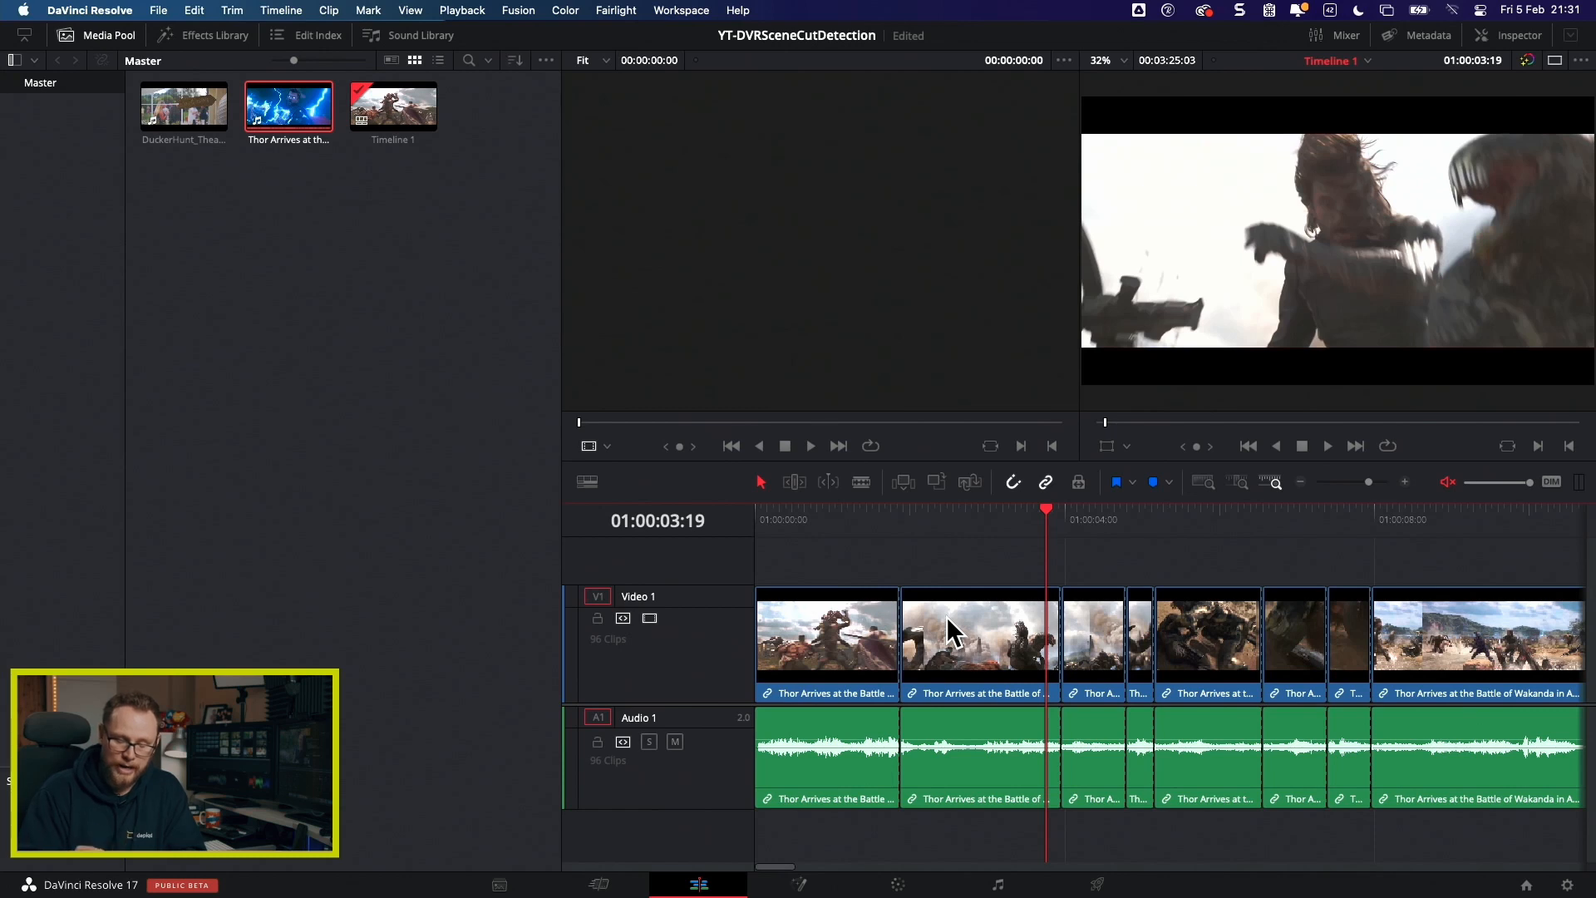
key("Down")
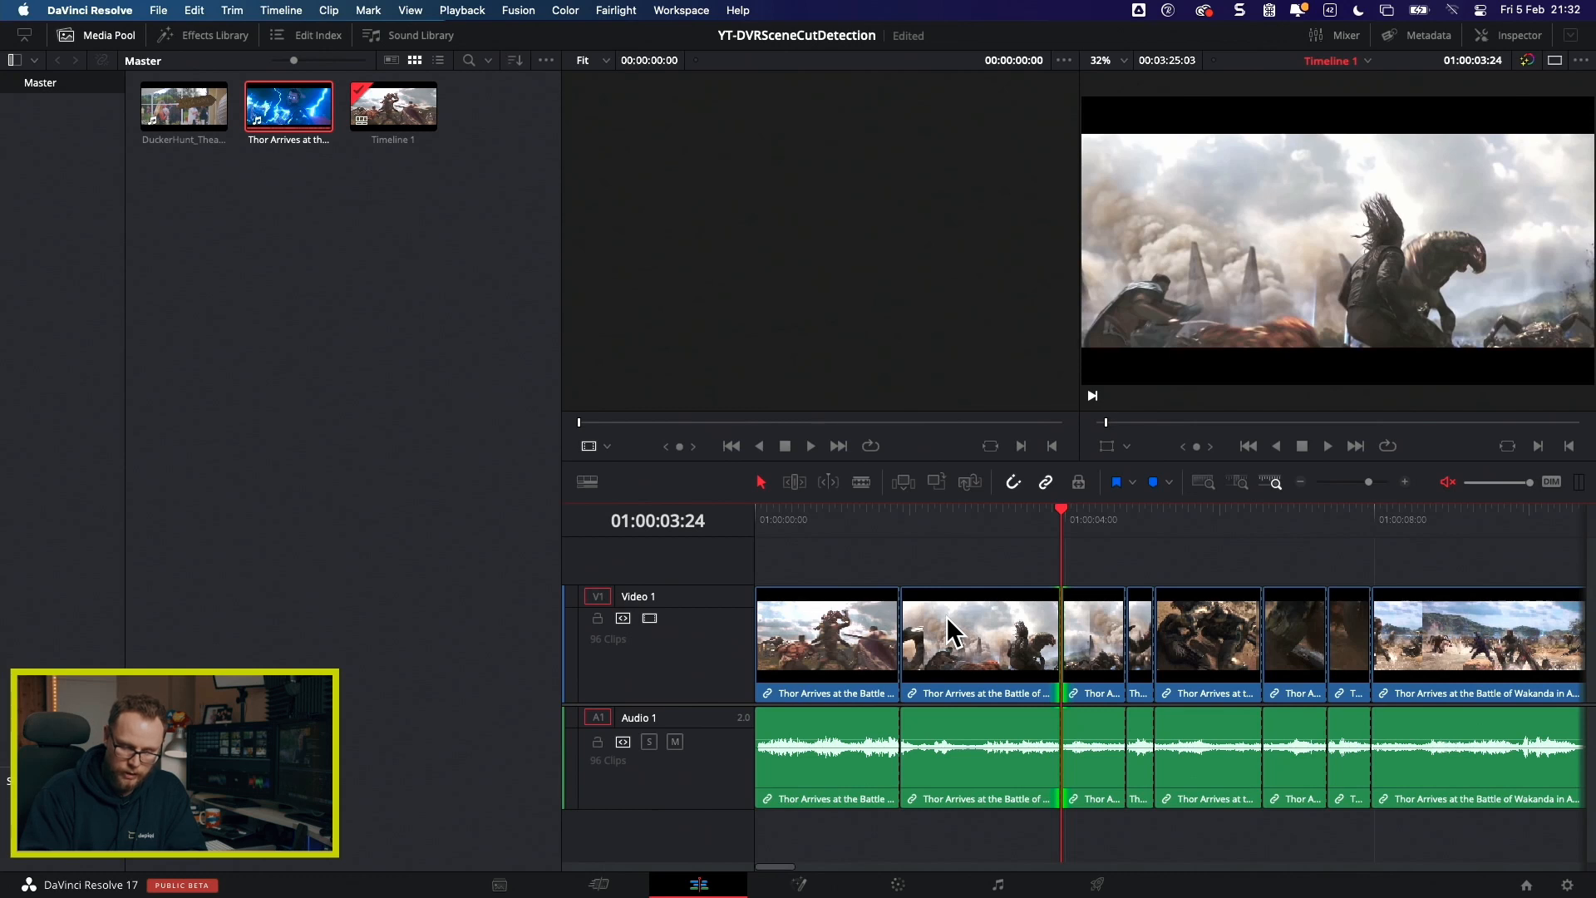
key("BackSpace")
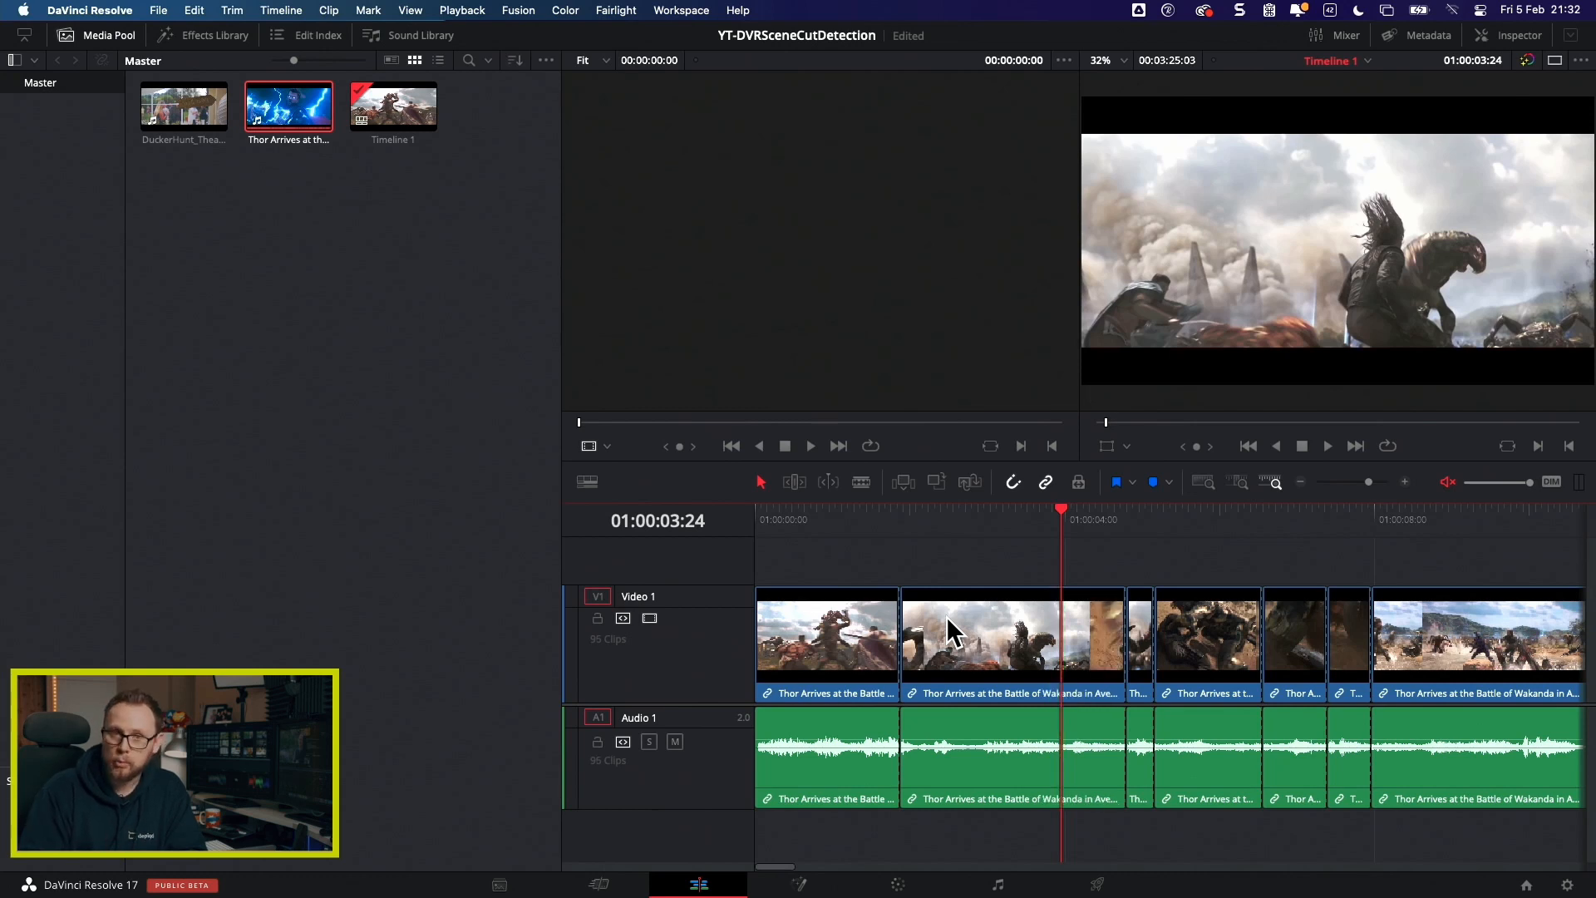
key("super+z")
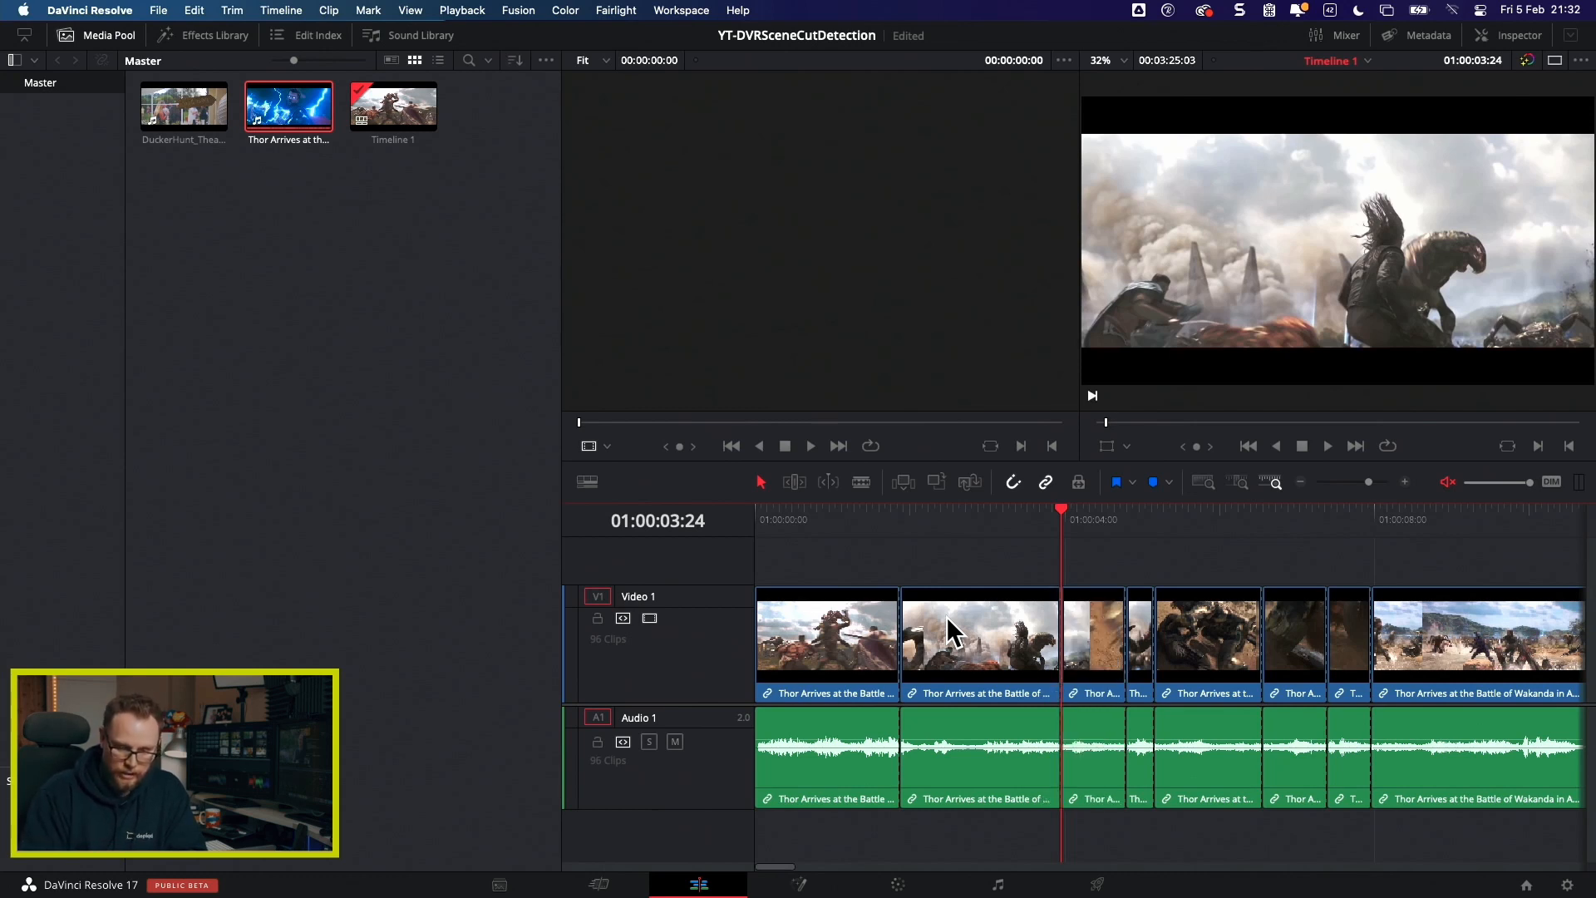
Step: Compare the frames around the cut just after 01:00:04:19 and join the two clips of the charging creature shot
key("Left")
key("Right")
key("Down")
key("Left")
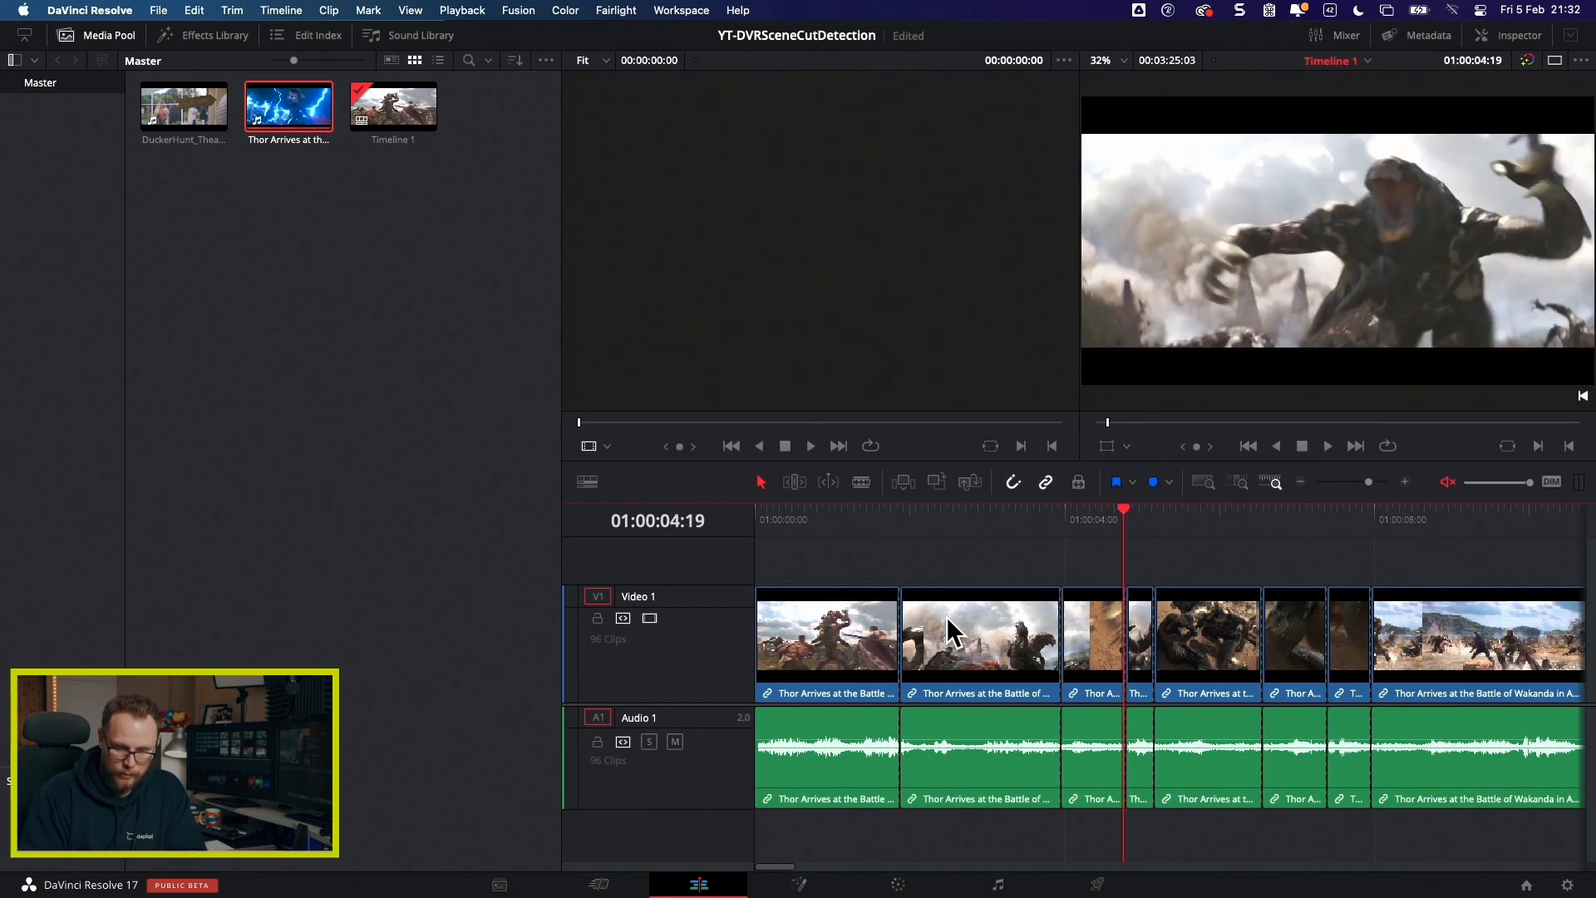
key("Right")
key("Right")
key("Right")
key("Right")
key("Left")
key("Left")
key("Left")
key("Left")
key("Left")
key("Right")
key("Right")
key("Right")
key("Right")
key("Right")
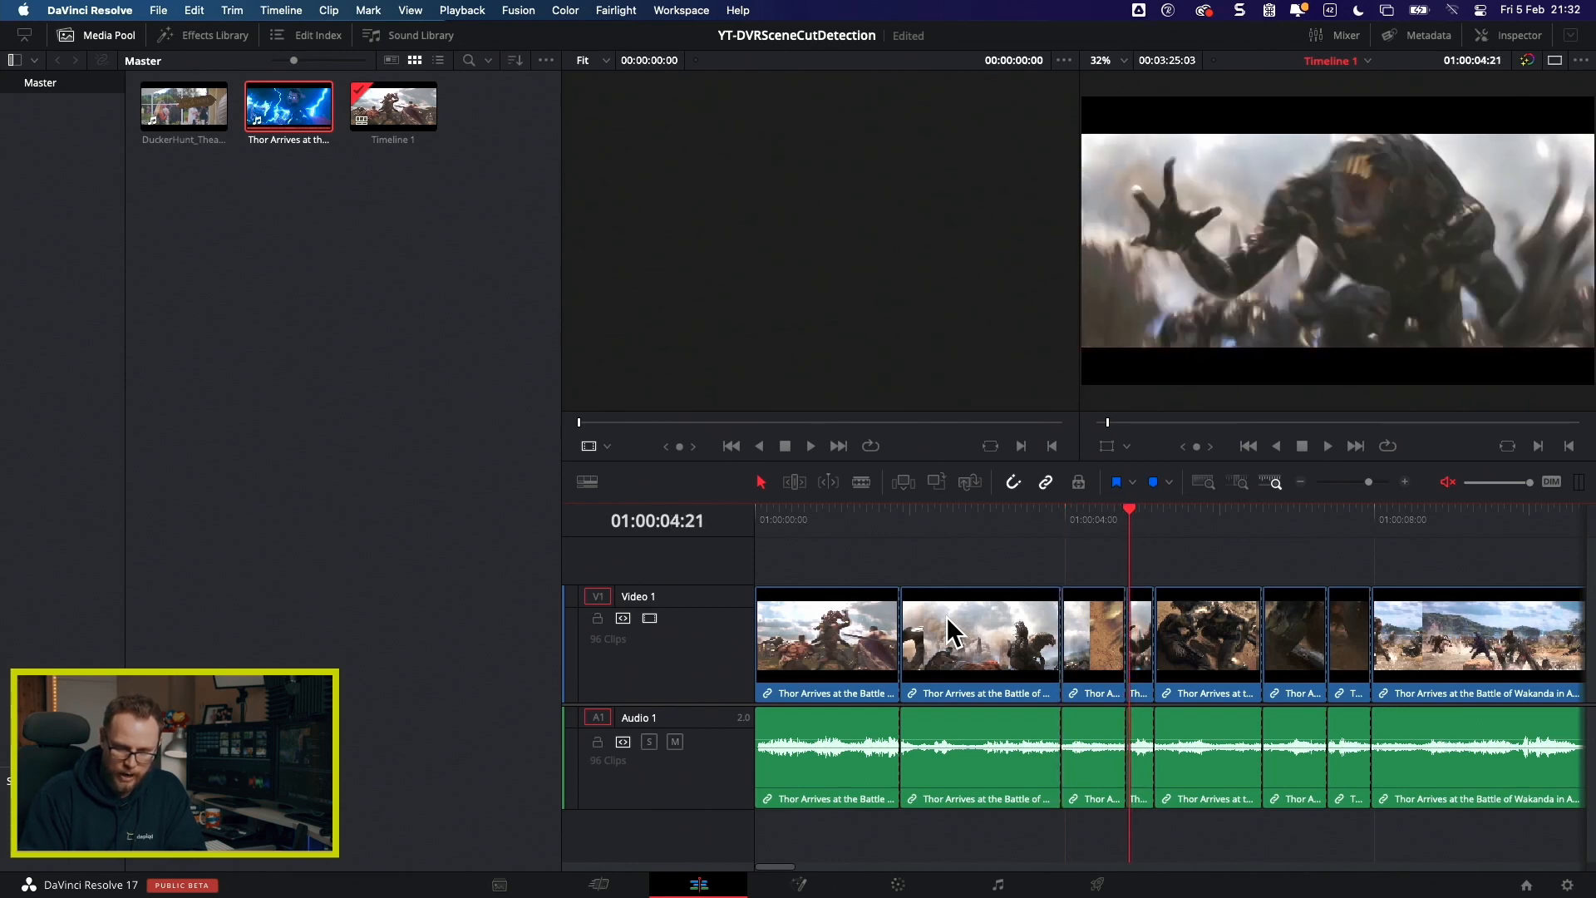
key("Left")
key("Left")
key("Left")
key("Left")
key("Right")
key("Right")
key("Right")
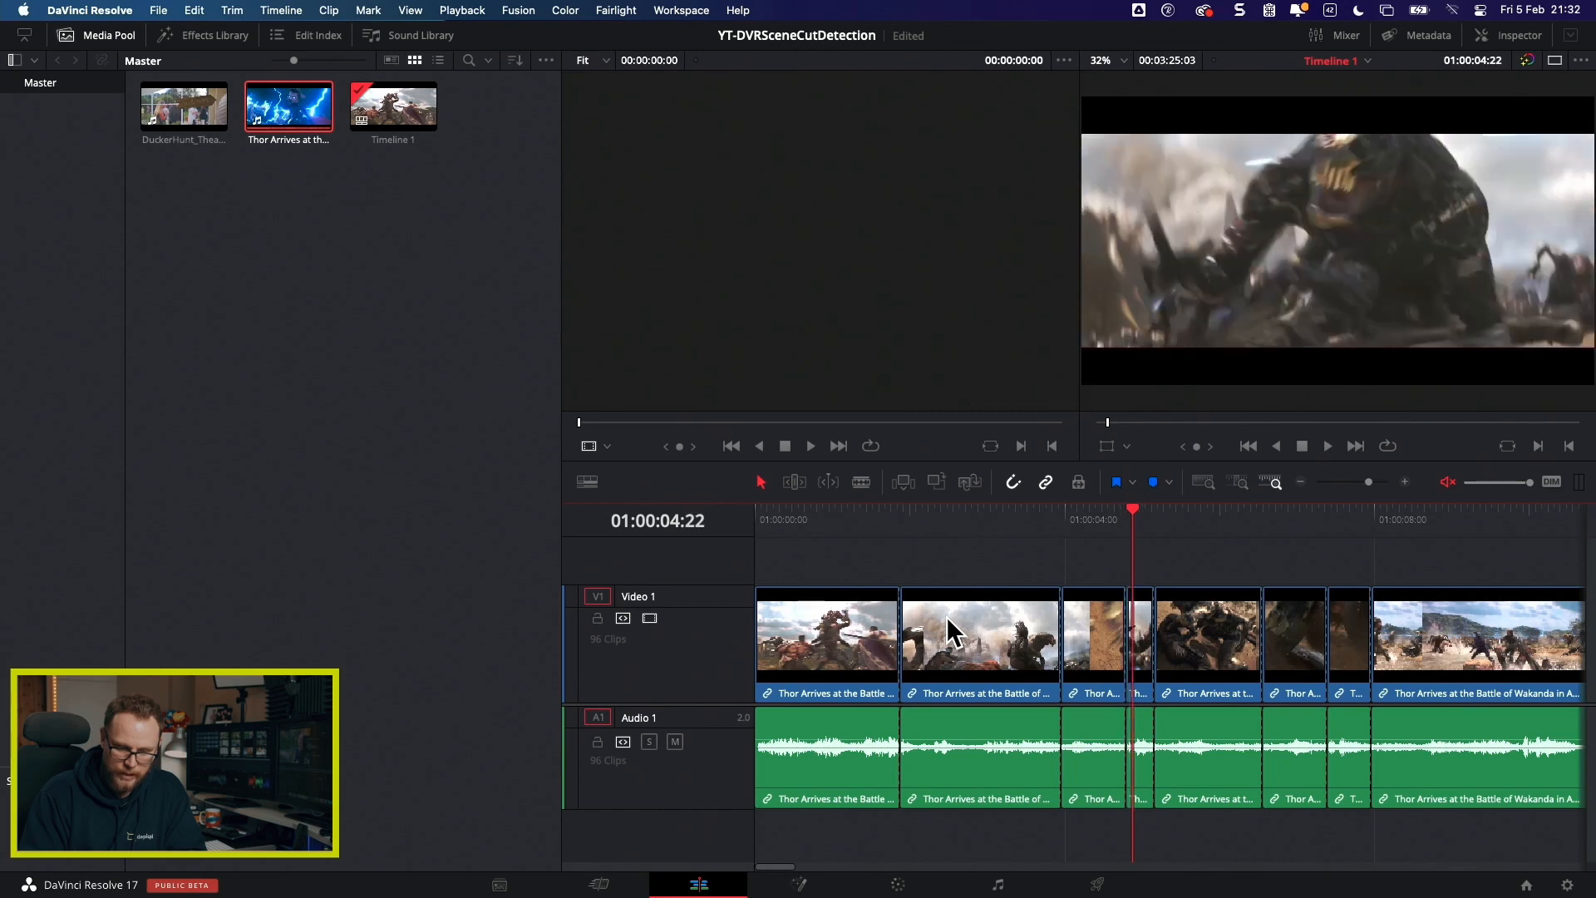
key("alt+backslash")
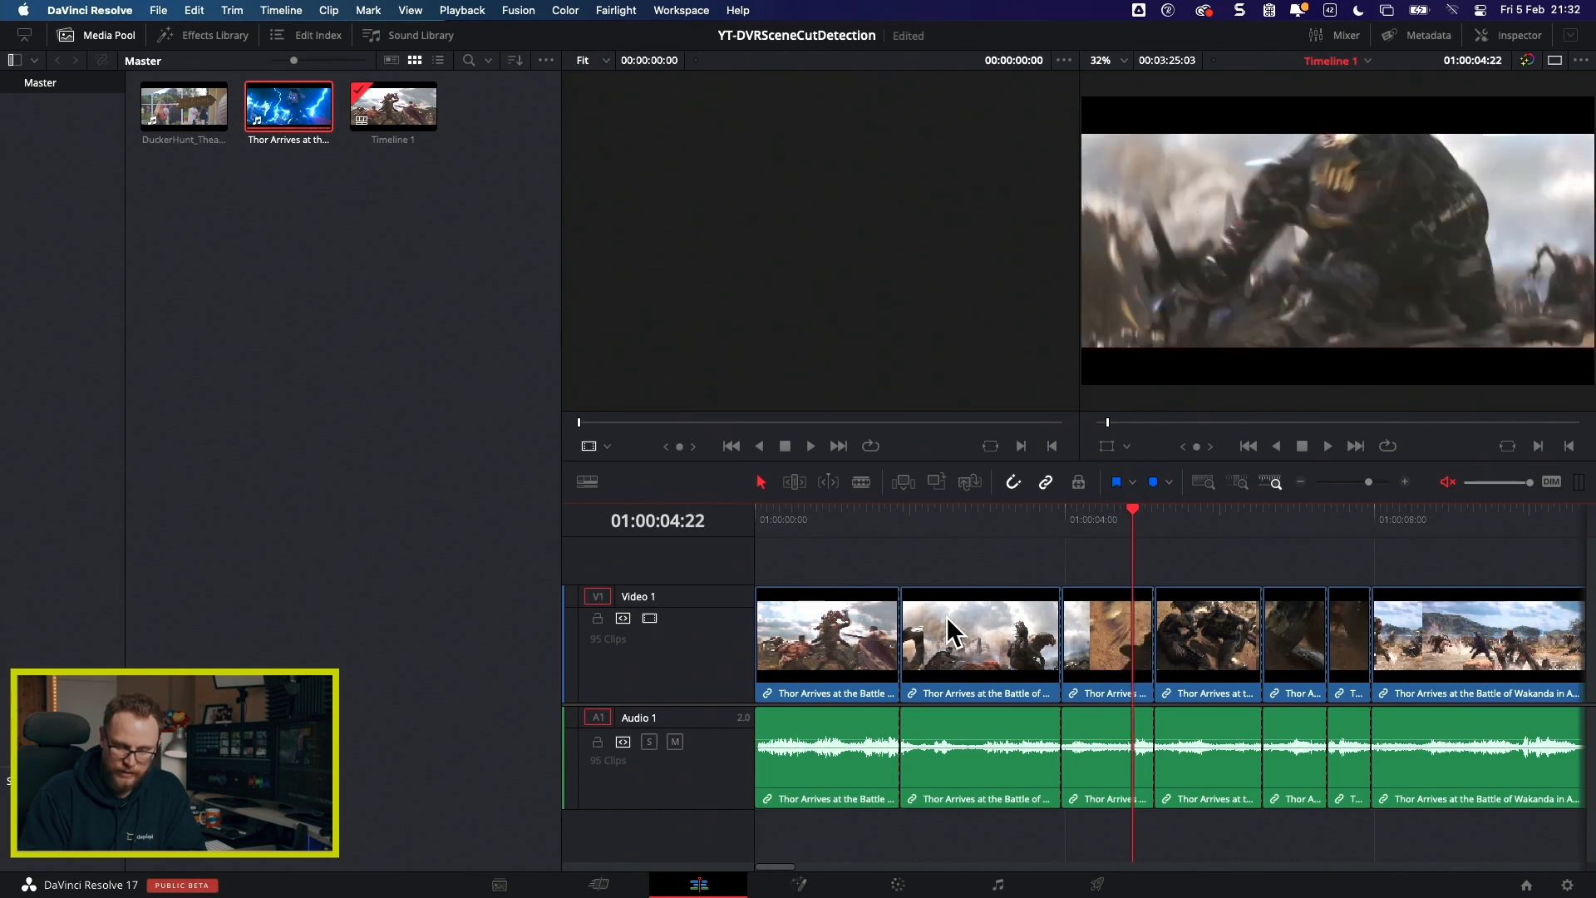
Step: Check the following detected cuts frame by frame and join the clips at the false cut at 01:00:07:10
key("Down")
key("Down")
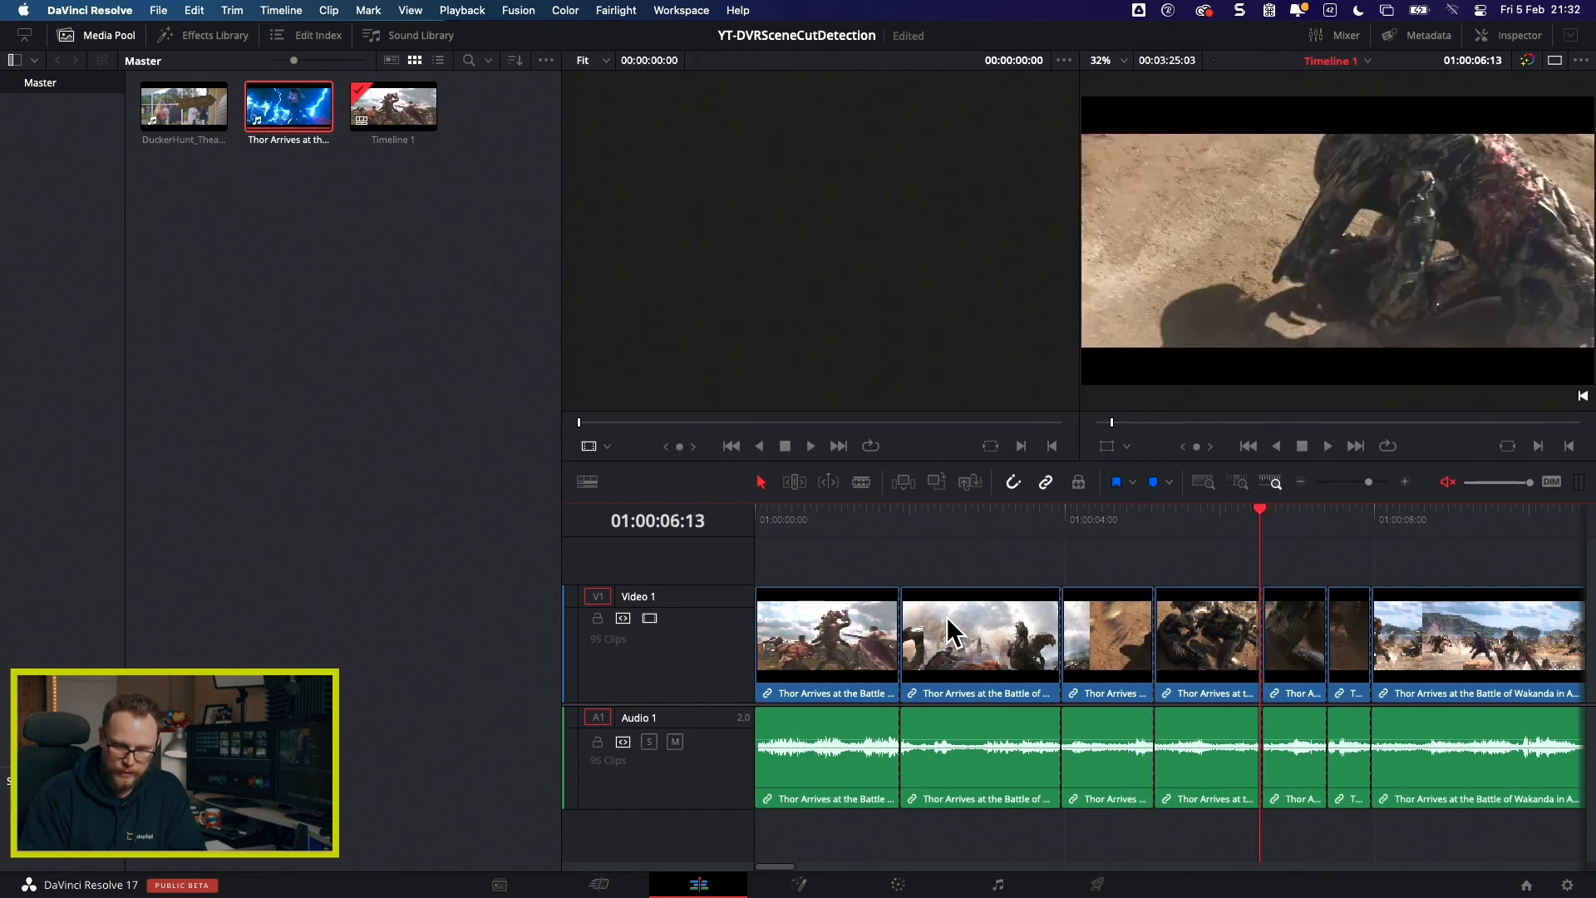
key("Right")
key("Down")
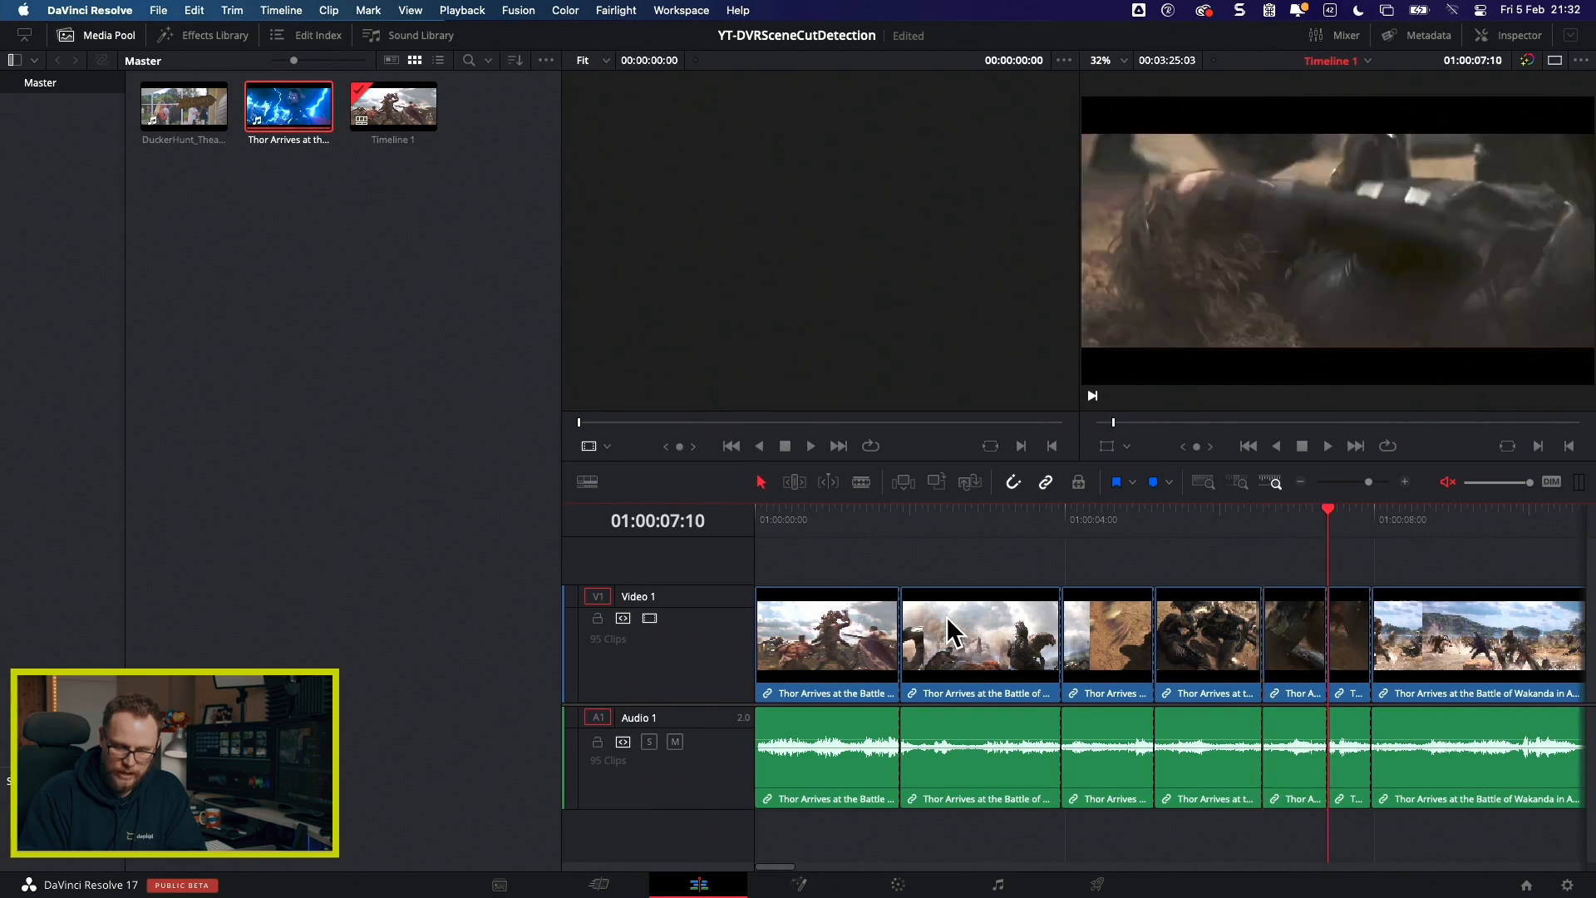
key("Right")
key("Right")
key("Left")
key("Left")
key("Left")
key("Left")
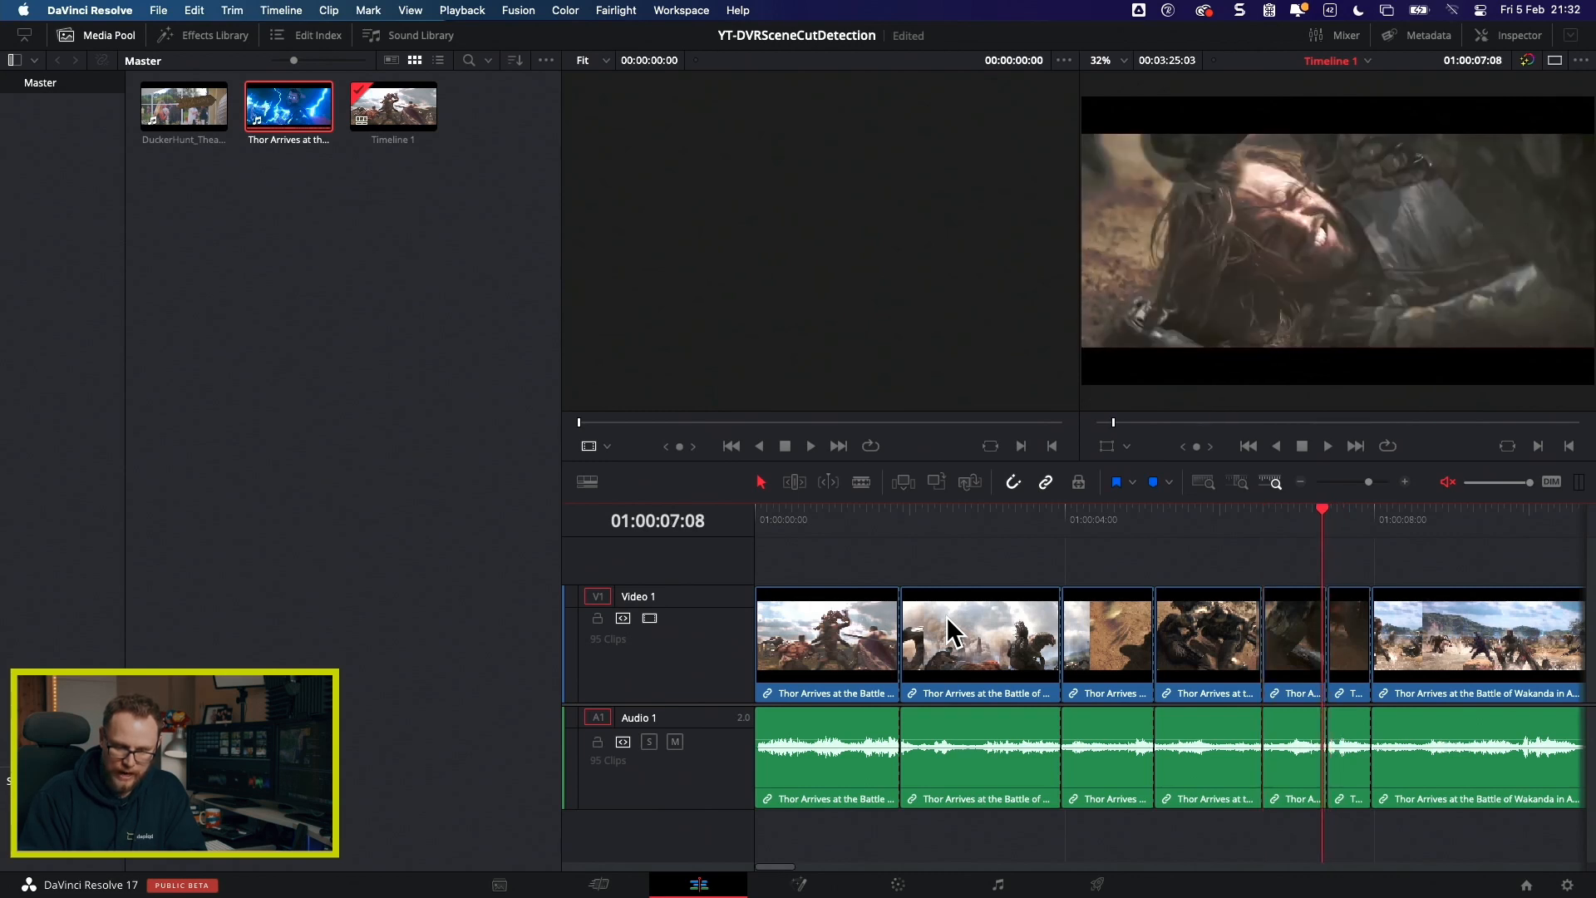
key("Right")
key("Right")
key("Right")
key("Right")
key("Right")
key("Right")
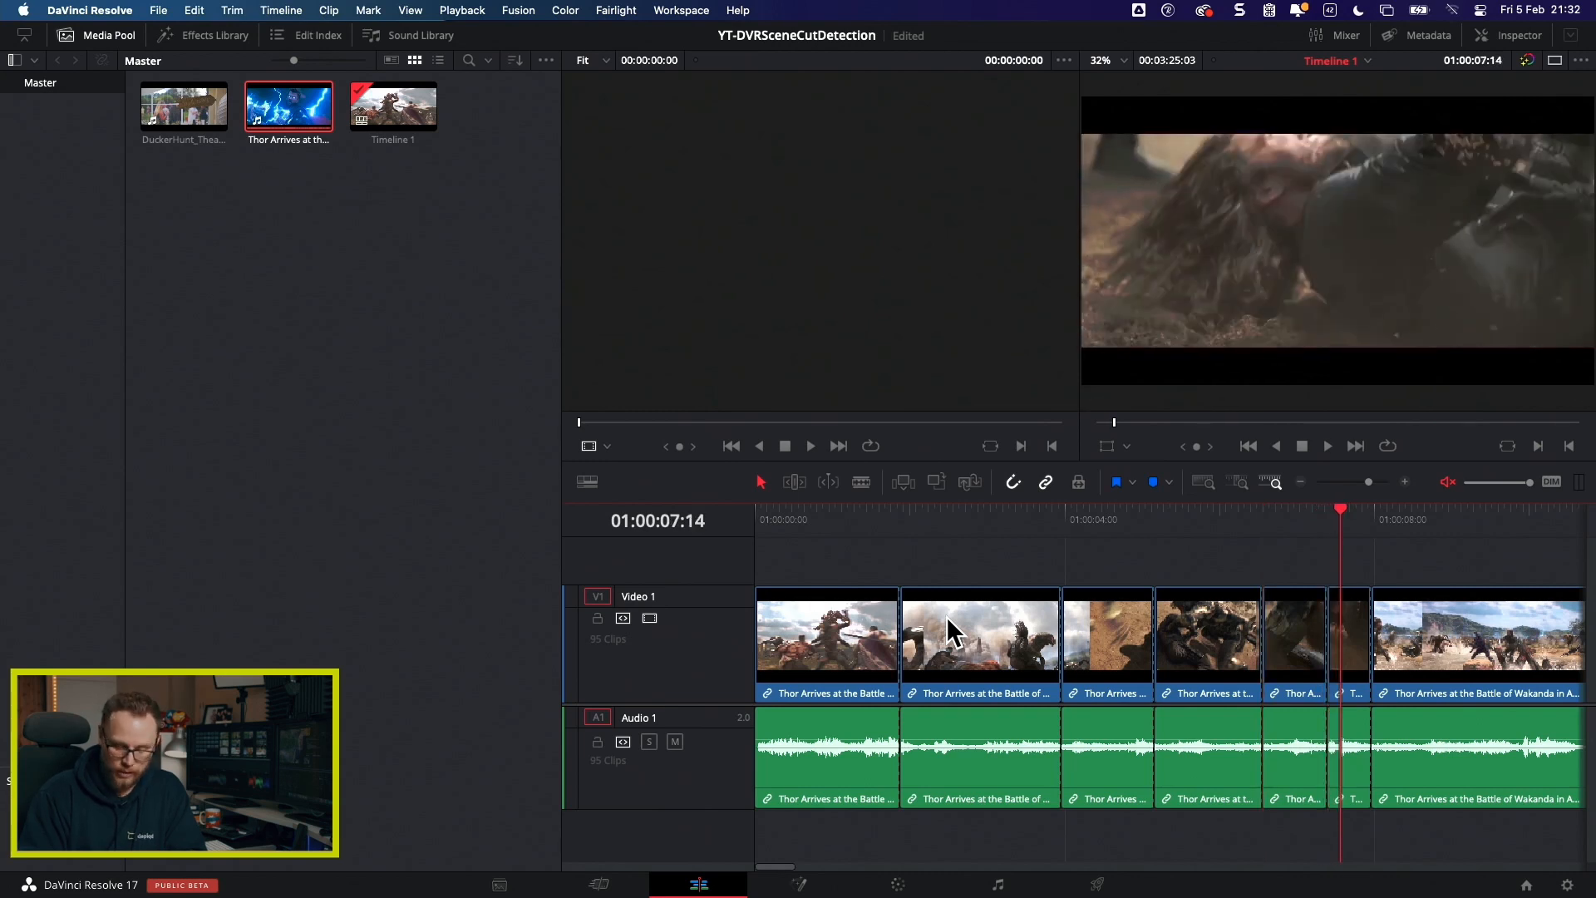
key("super+z")
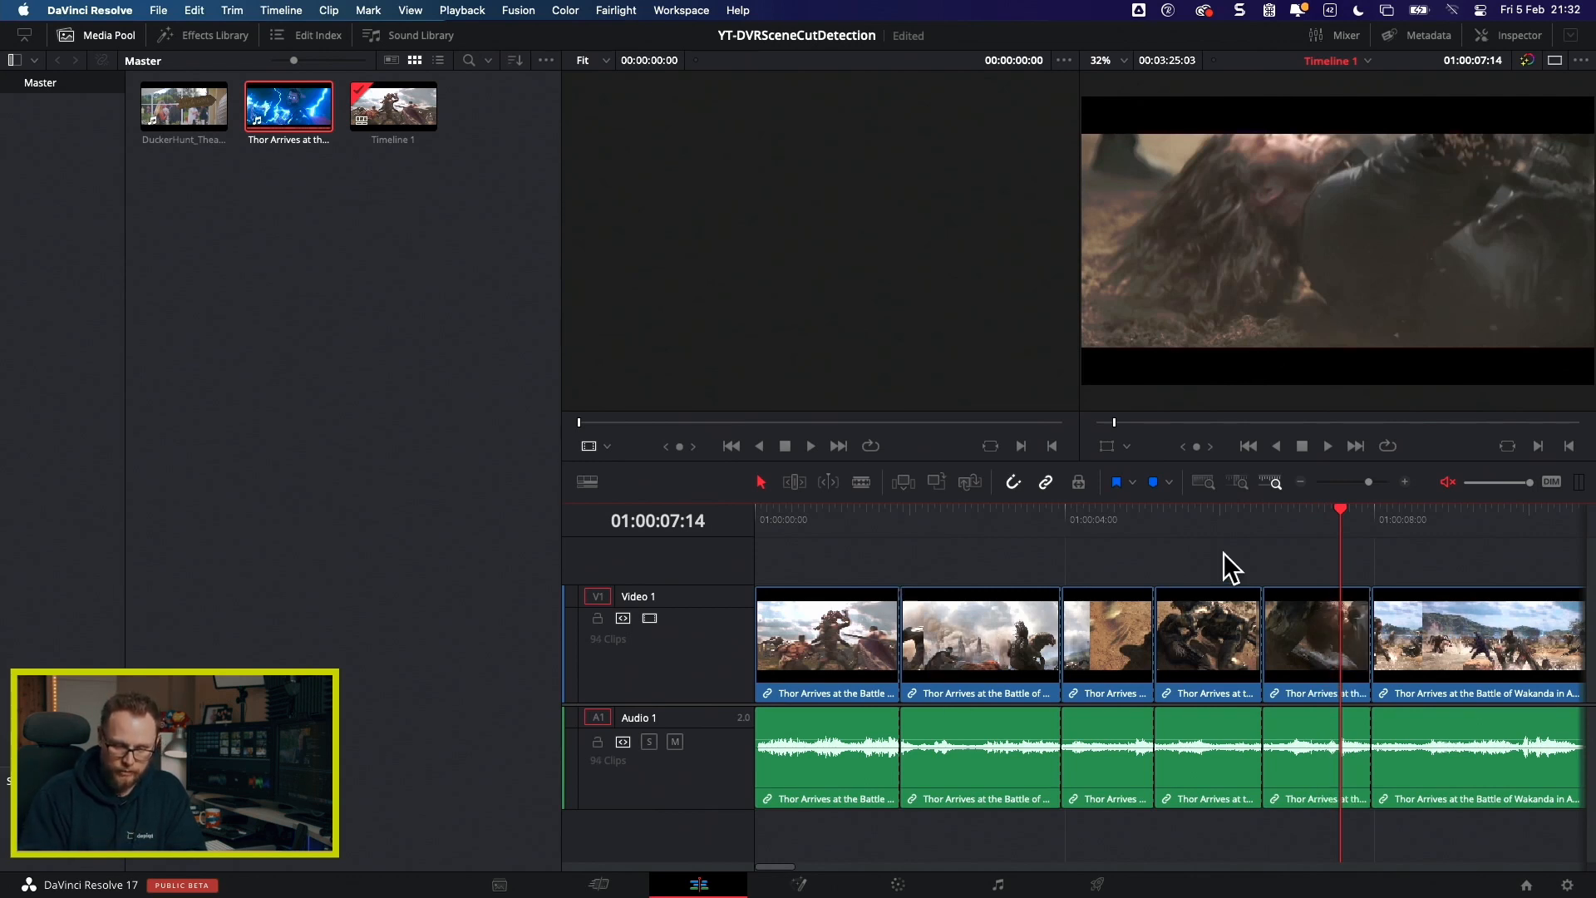
Step: Inspect the very short clips at the blue lightning flash from 01:00:51:10 and join the clips at the false cut at 01:00:51:13
scroll(1224, 552, "right", 15)
scroll(1224, 552, "right", 12)
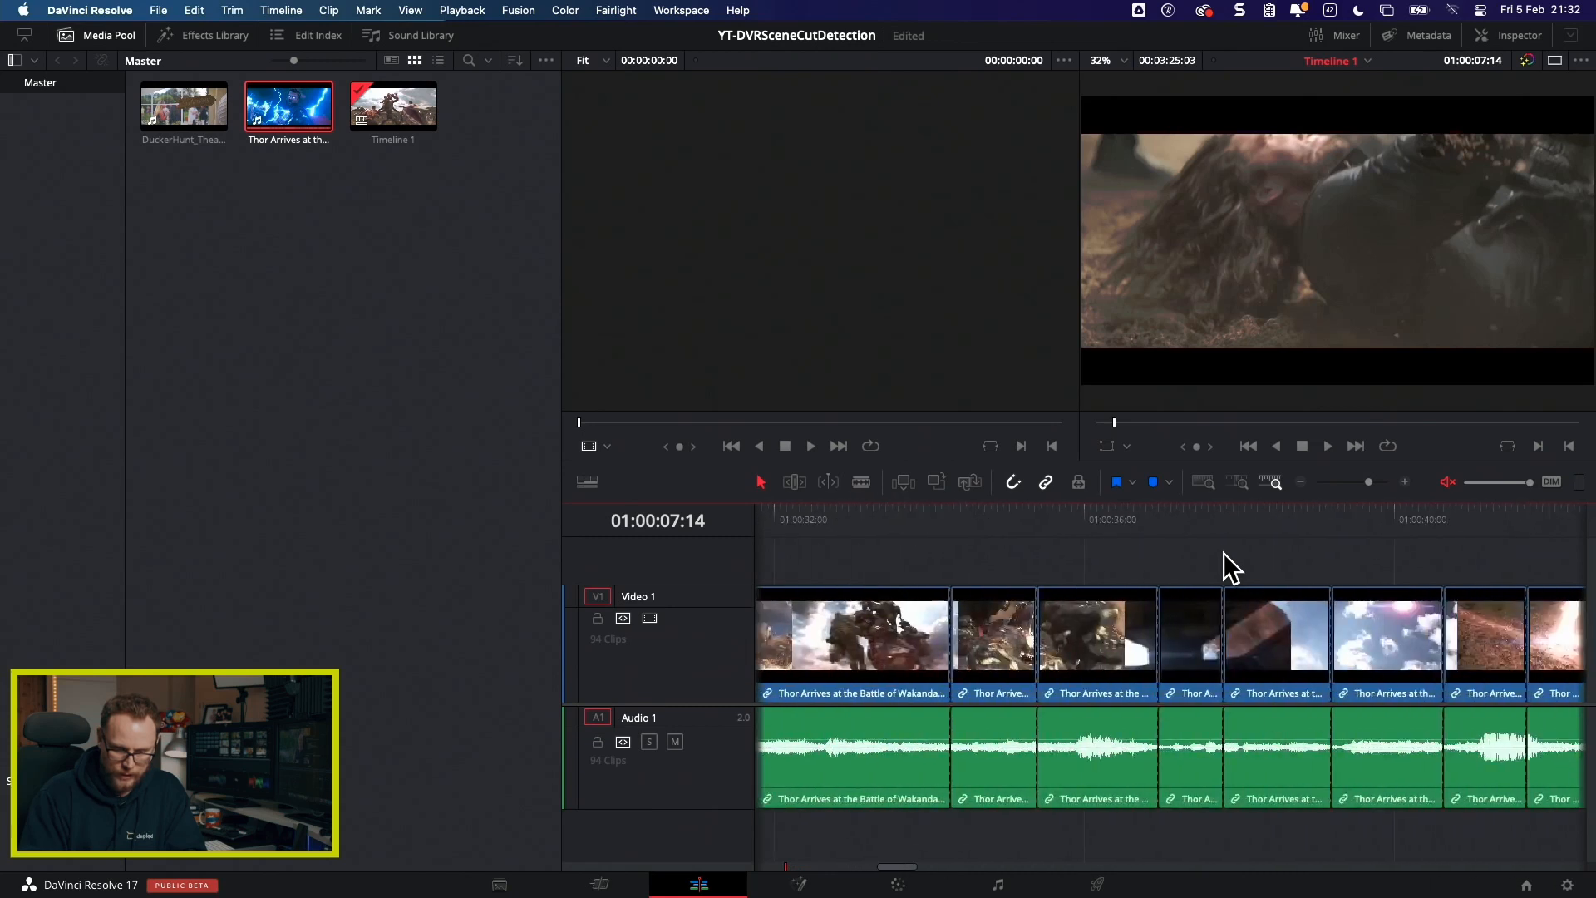
scroll(1223, 552, "right", 2)
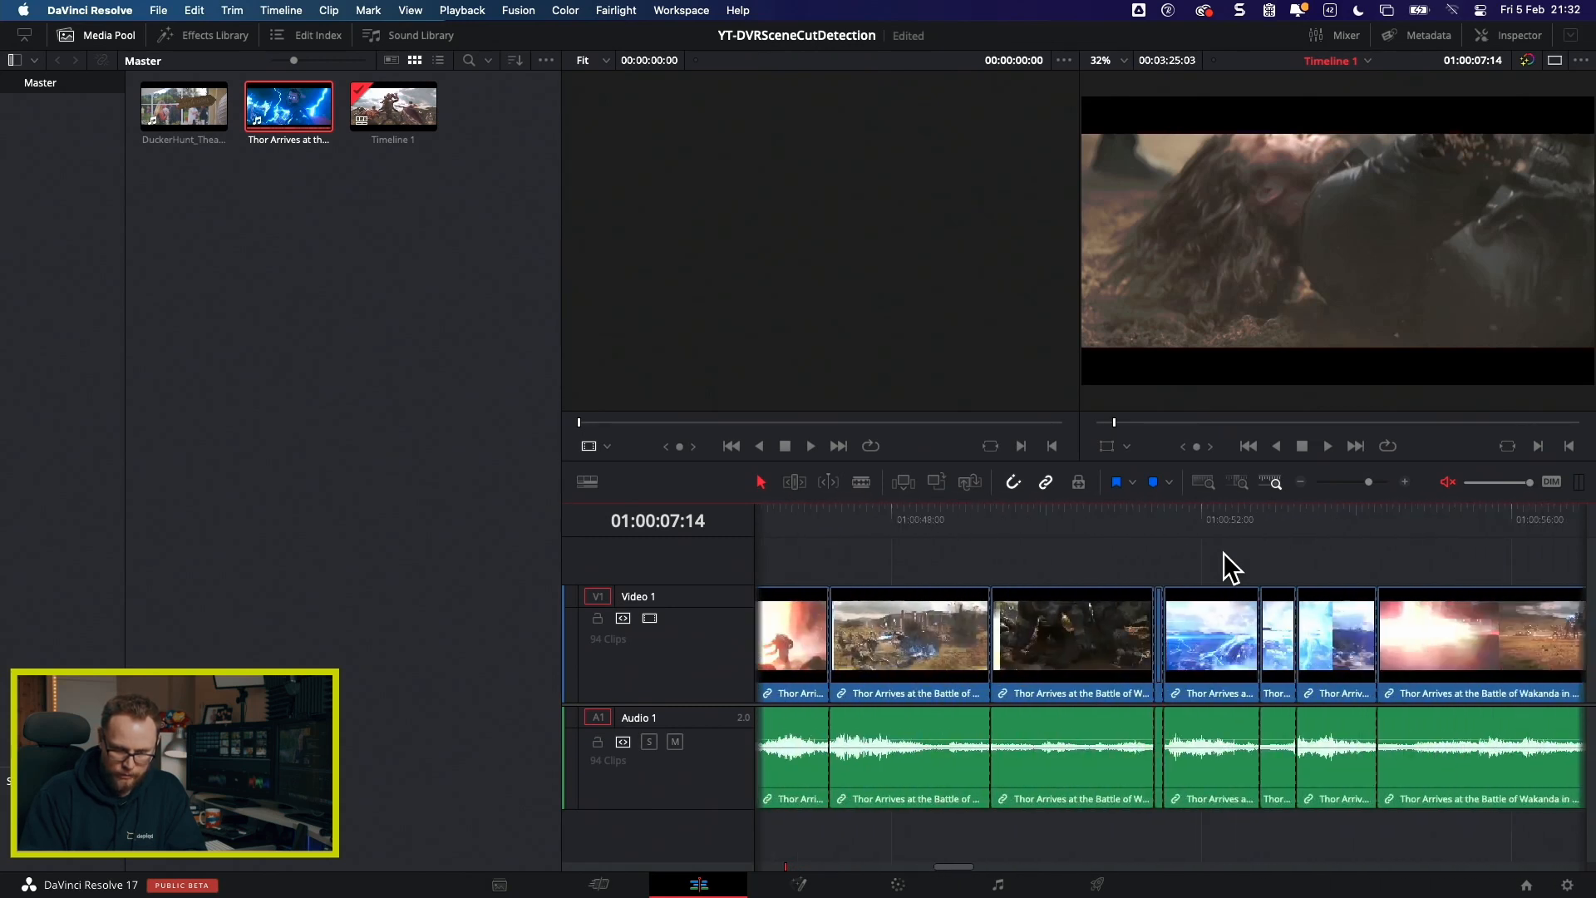
left_click(1144, 524)
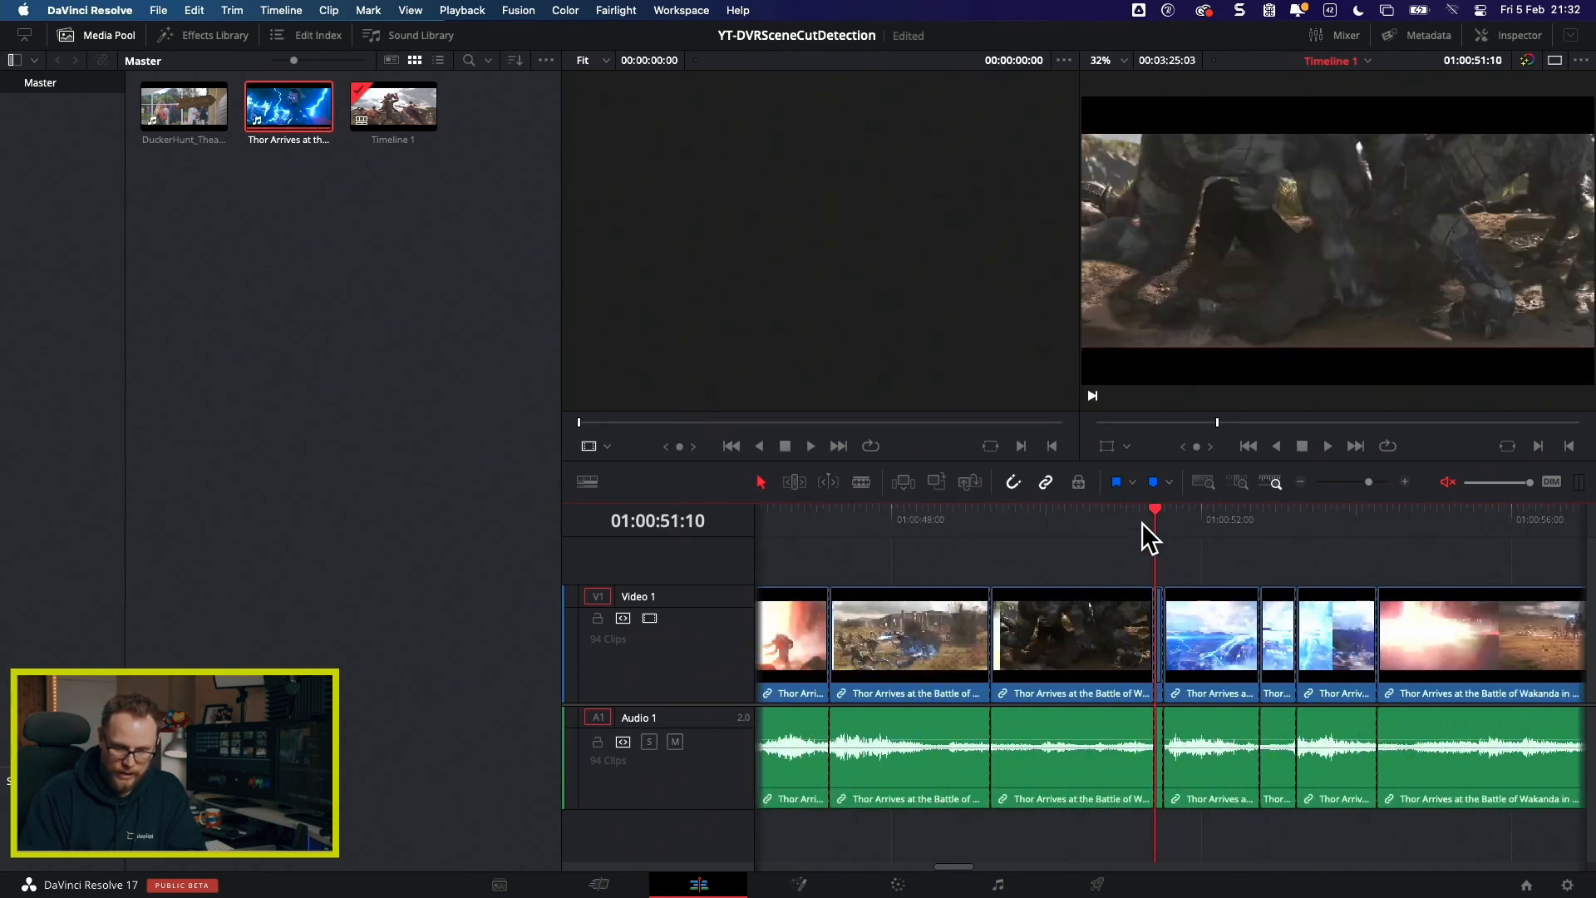
key("Right")
key("Left")
key("Right")
key("Right")
key("Right")
key("Left")
key("Left")
key("Left")
key("Right")
key("Right")
key("Right")
key("Left")
key("Left")
key("Left")
key("Left")
key("Right")
key("Right")
key("Right")
key("Right")
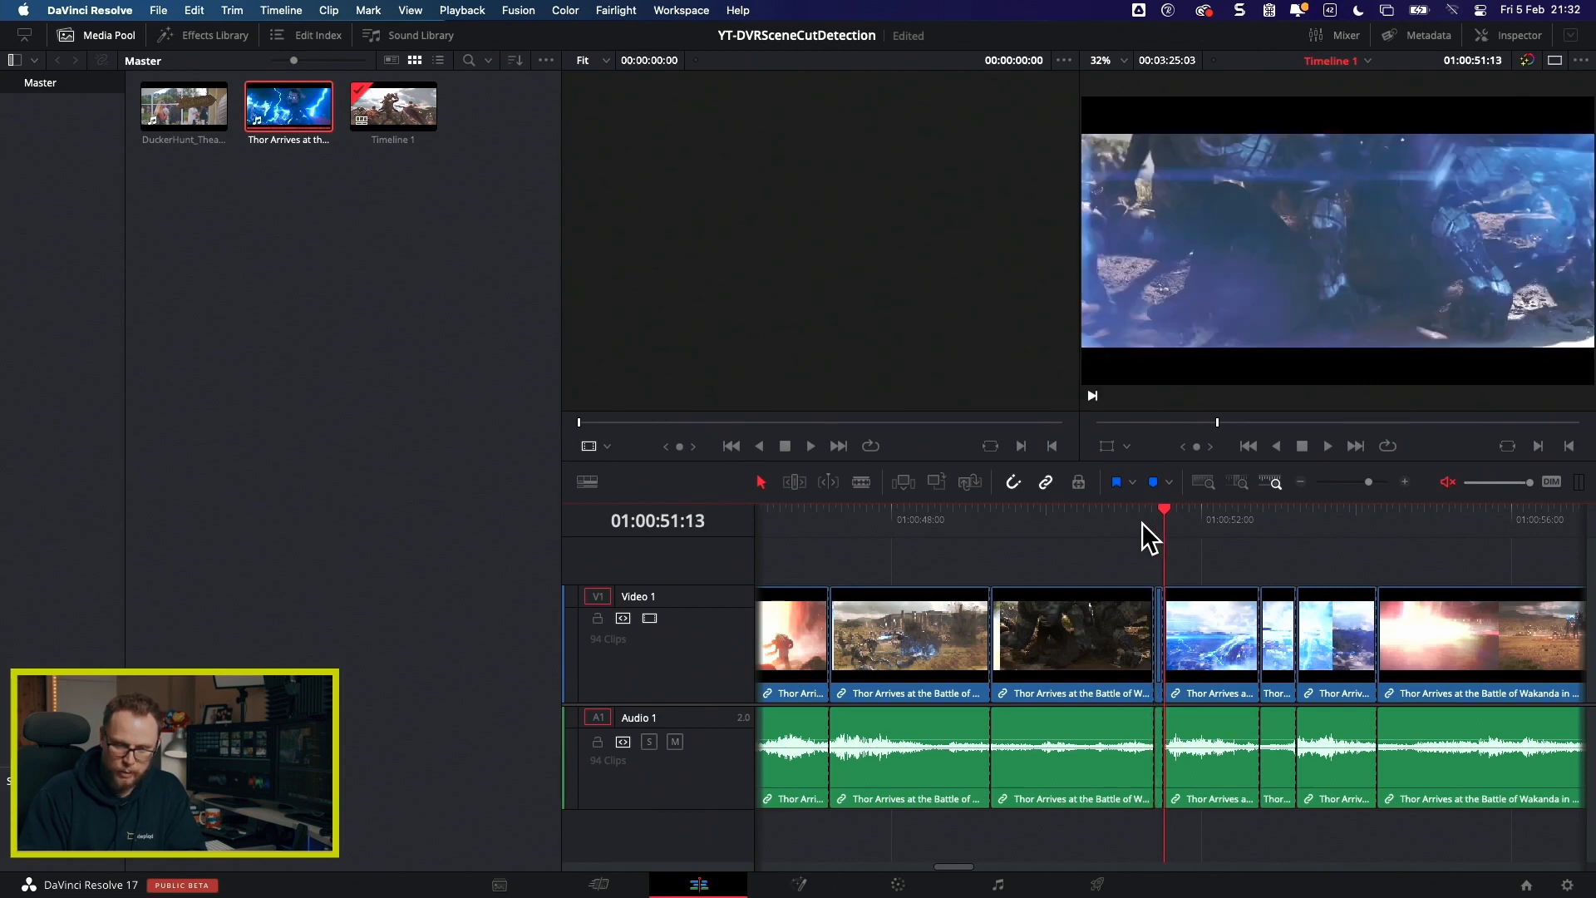
key("Left")
key("Right")
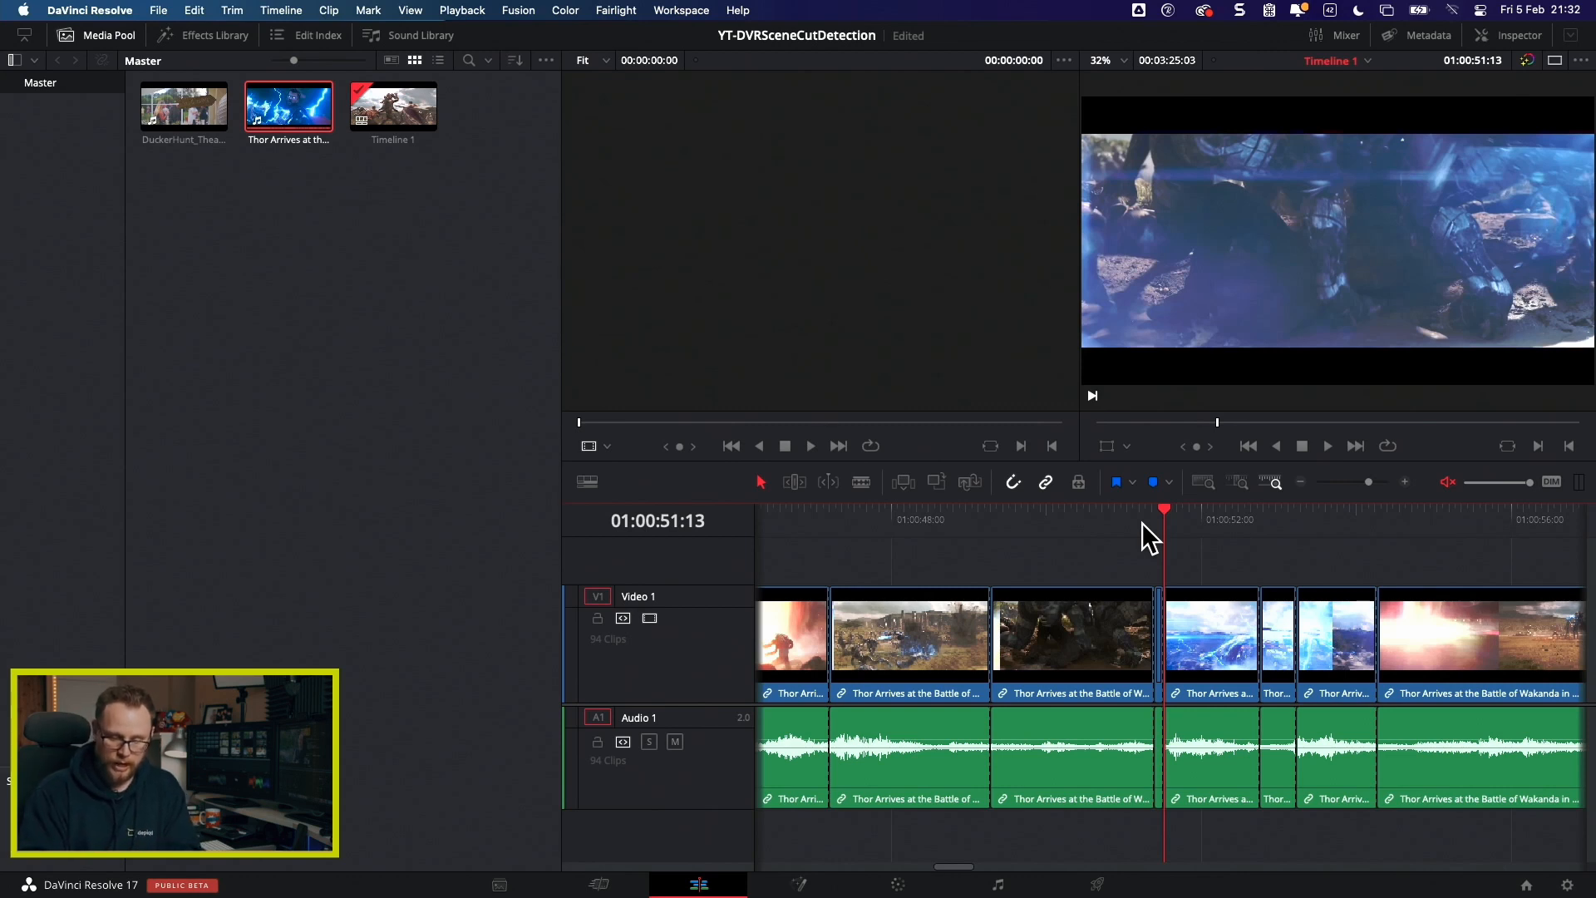
key("Delete")
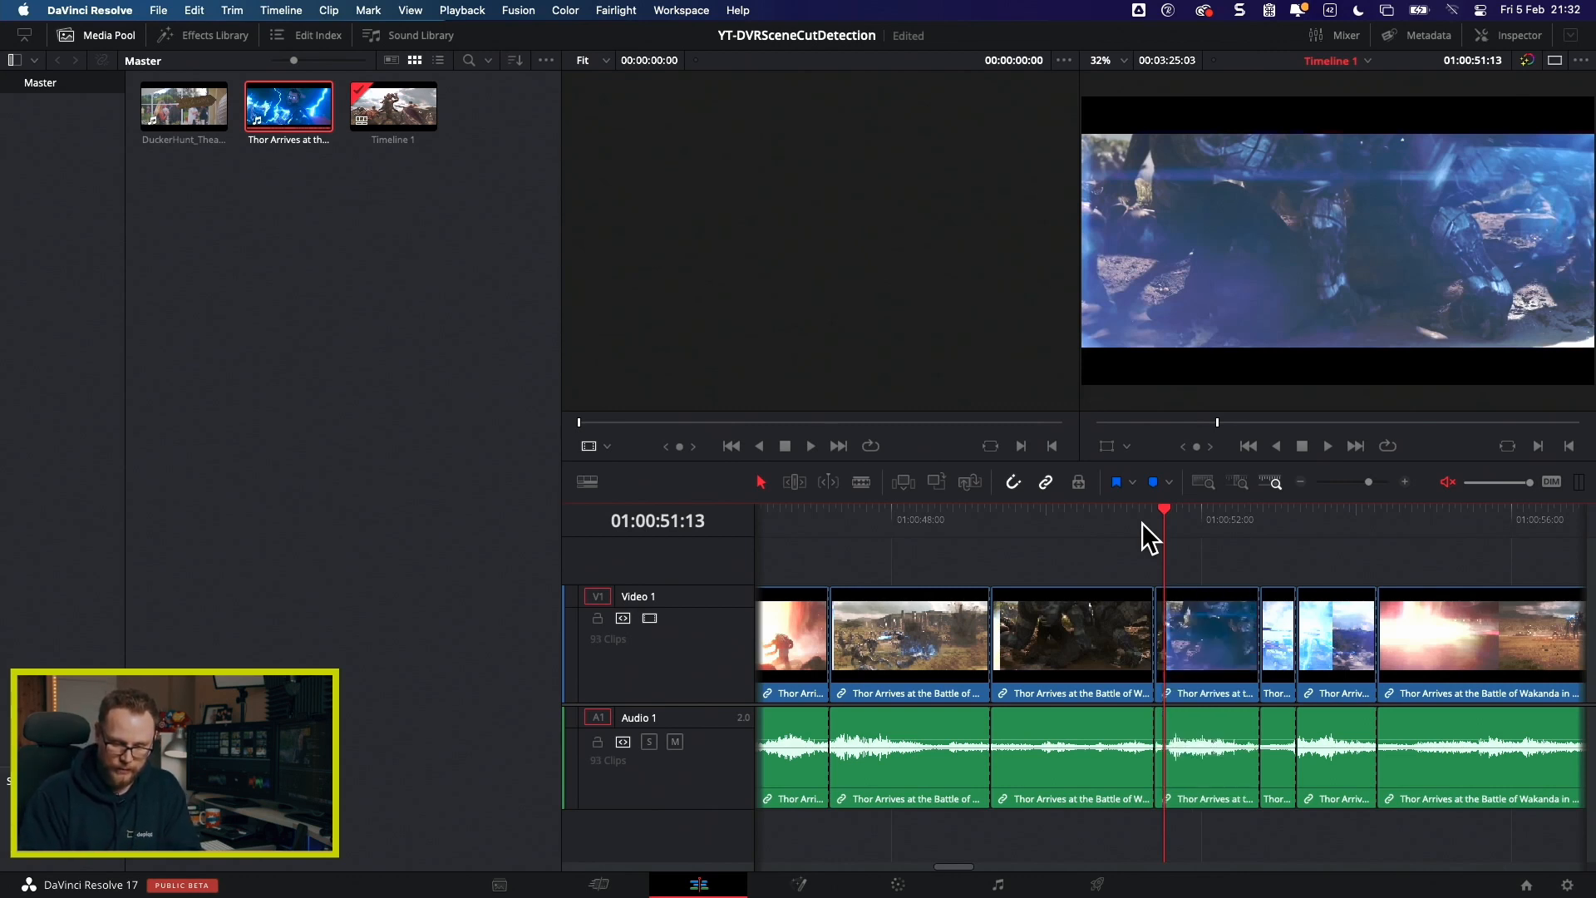
Step: Join the clips at the false cut at 01:00:53:06 on the lightning burst and return to the joined clip's start
key("Down")
key("Down")
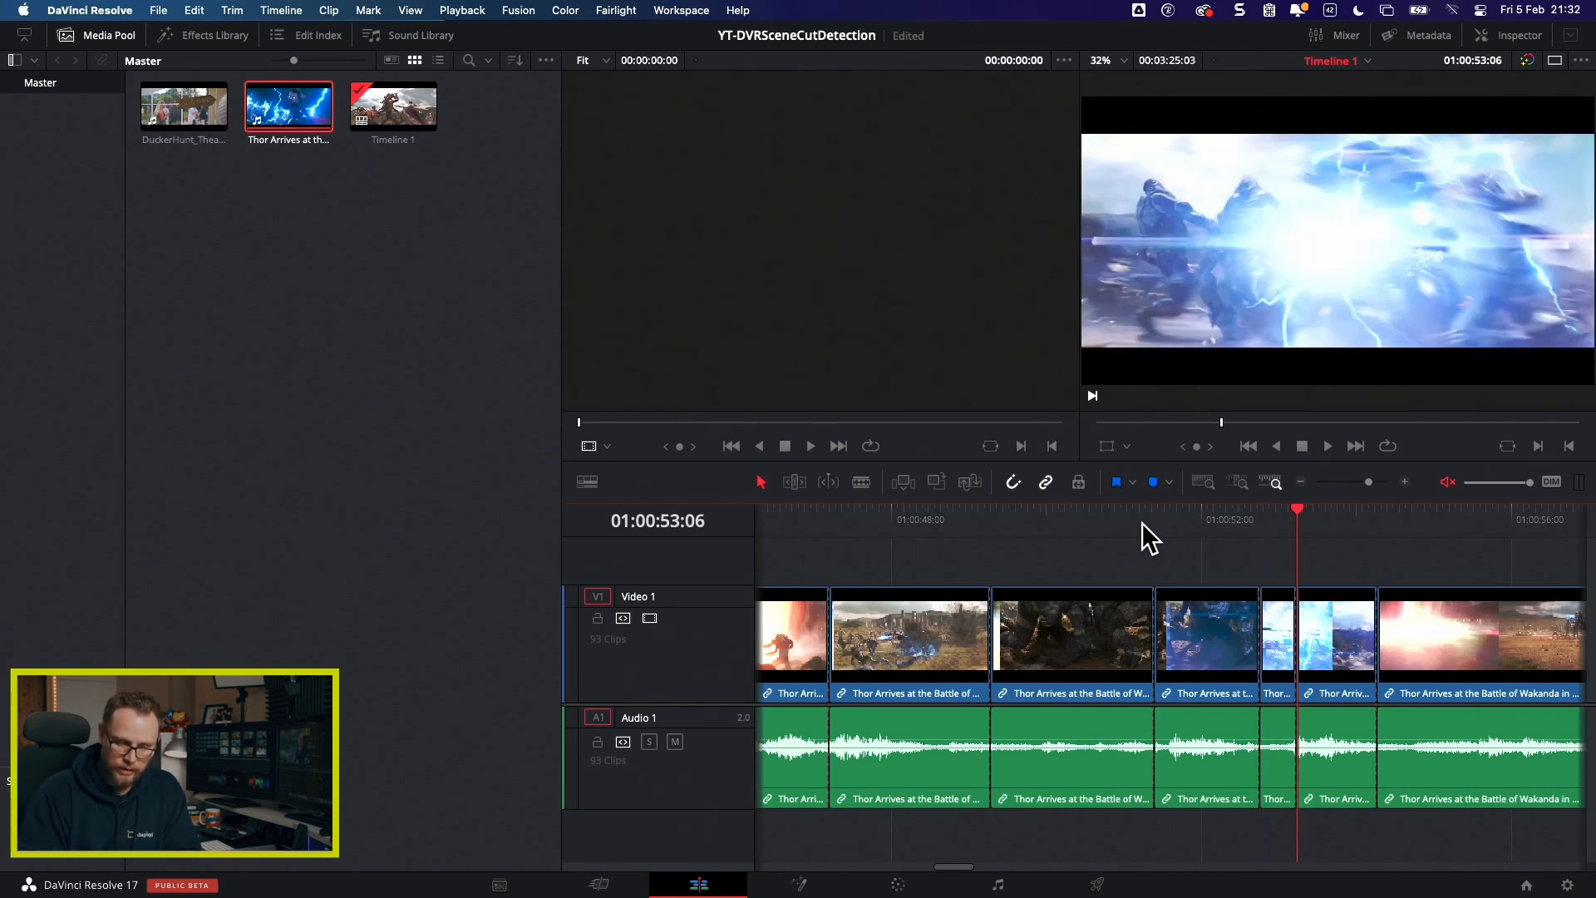
key("Left")
key("Right")
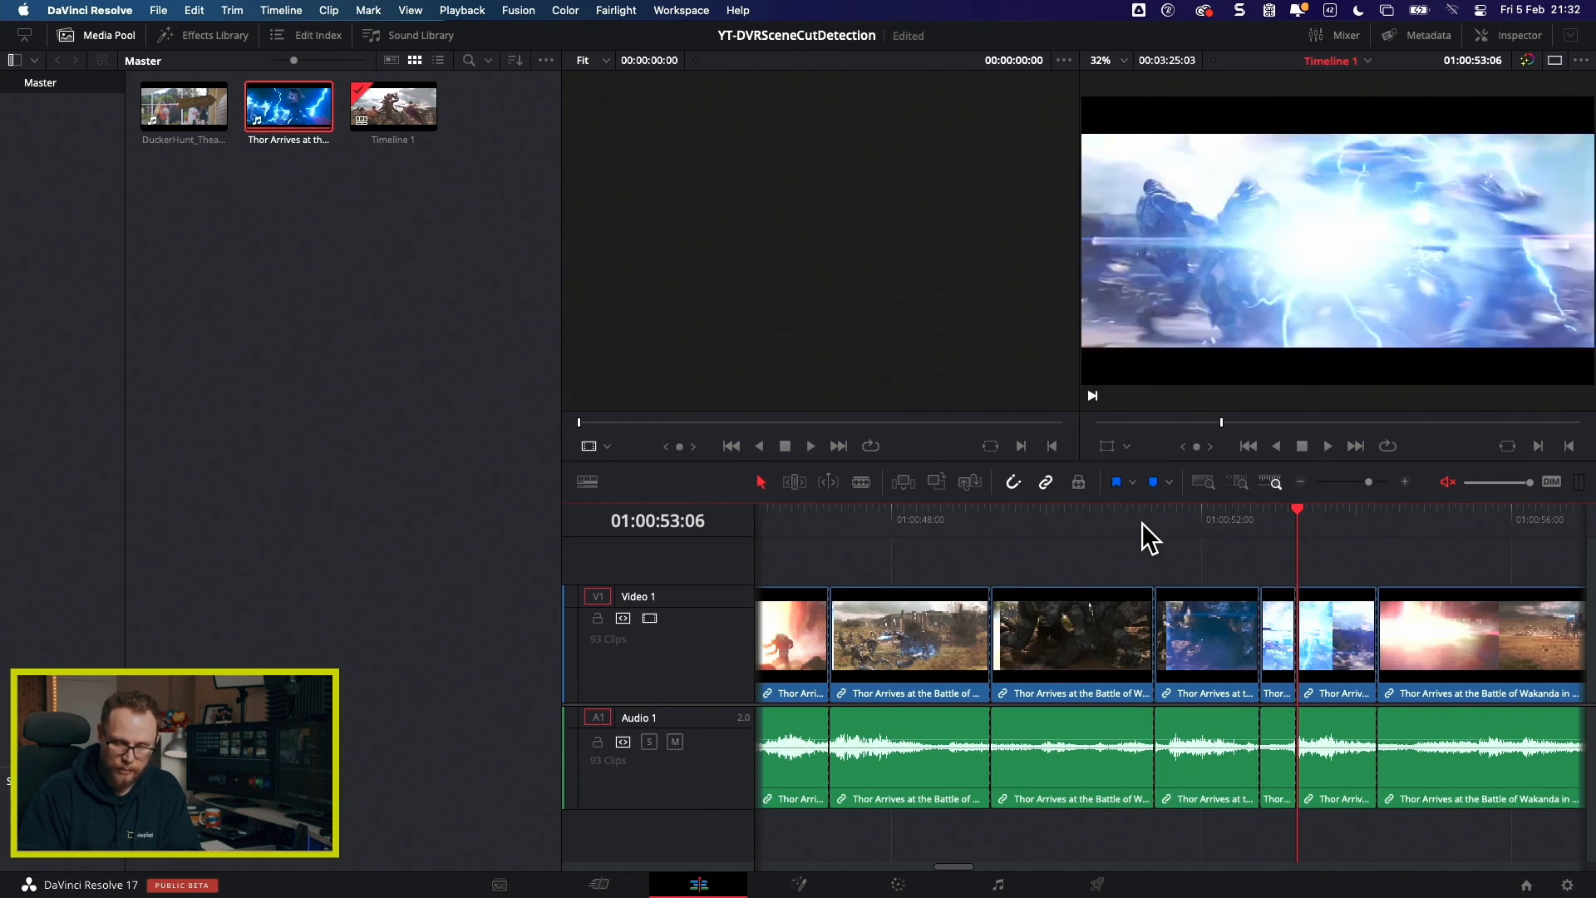
key("alt+backslash")
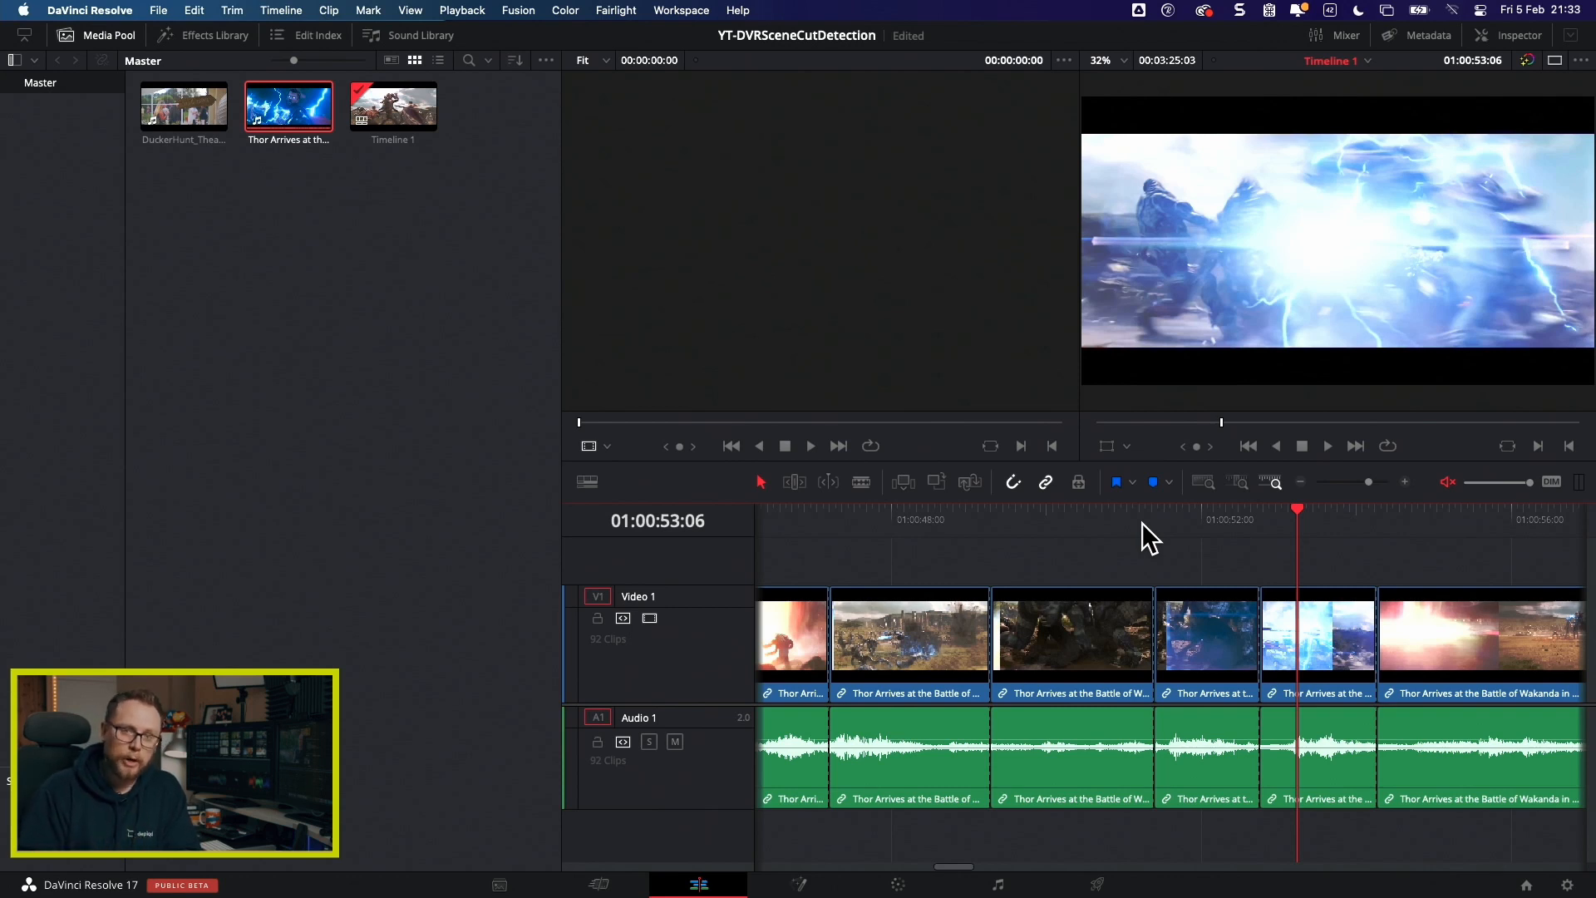
key("Down")
key("Up")
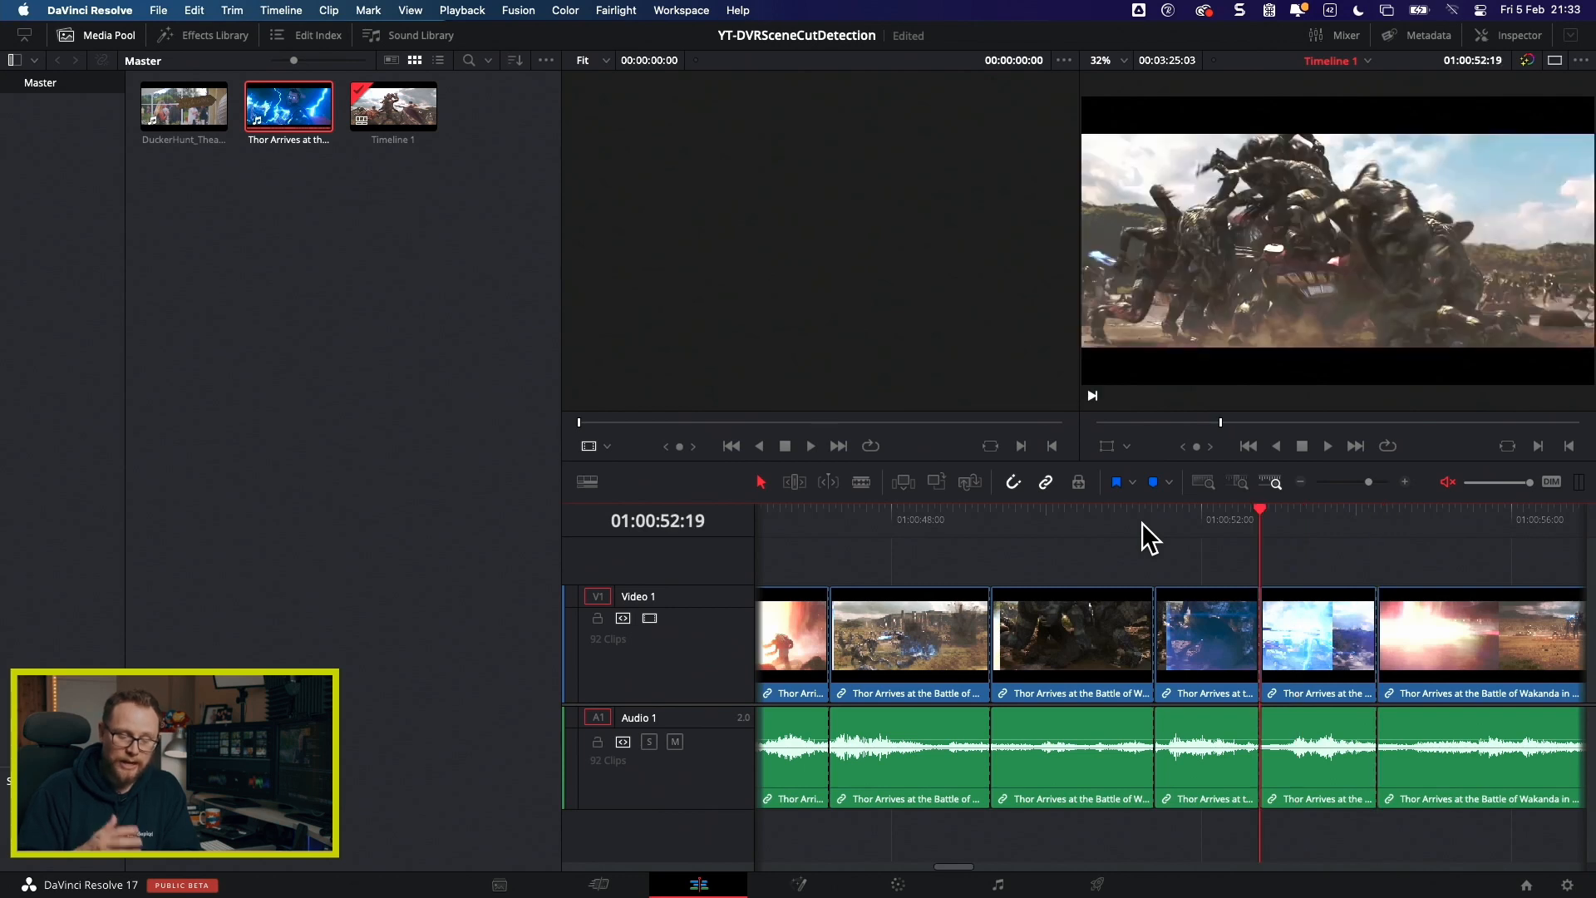